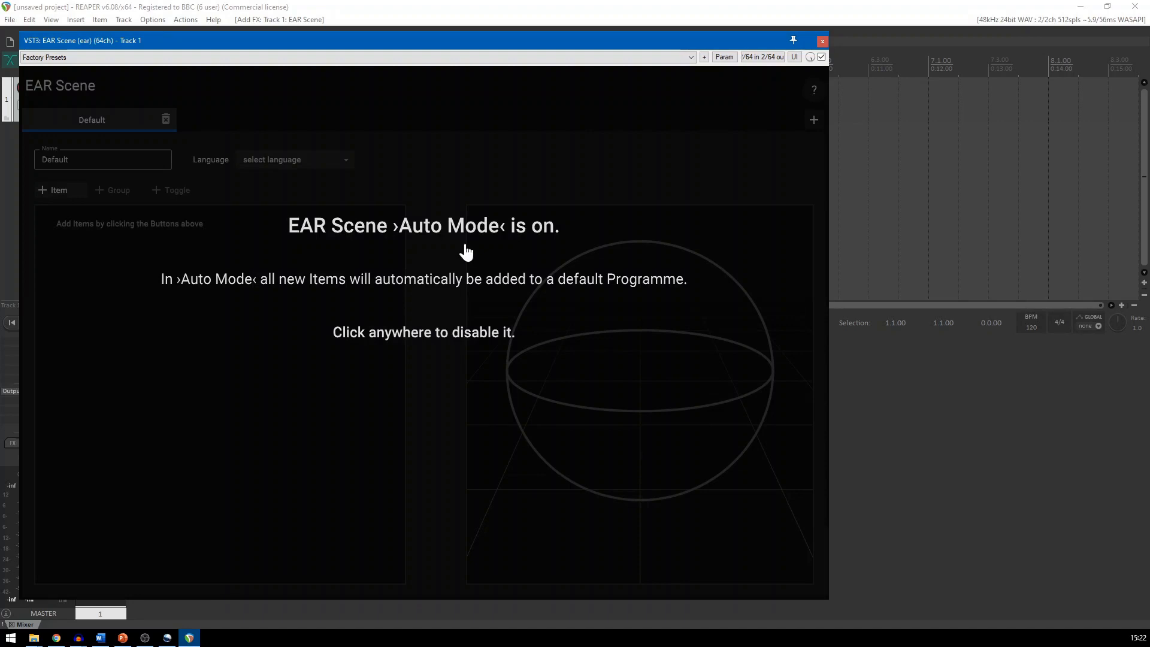
Disable Auto Mode in EAR Scene and rename the default programme as "Programme Name"
click(466, 252)
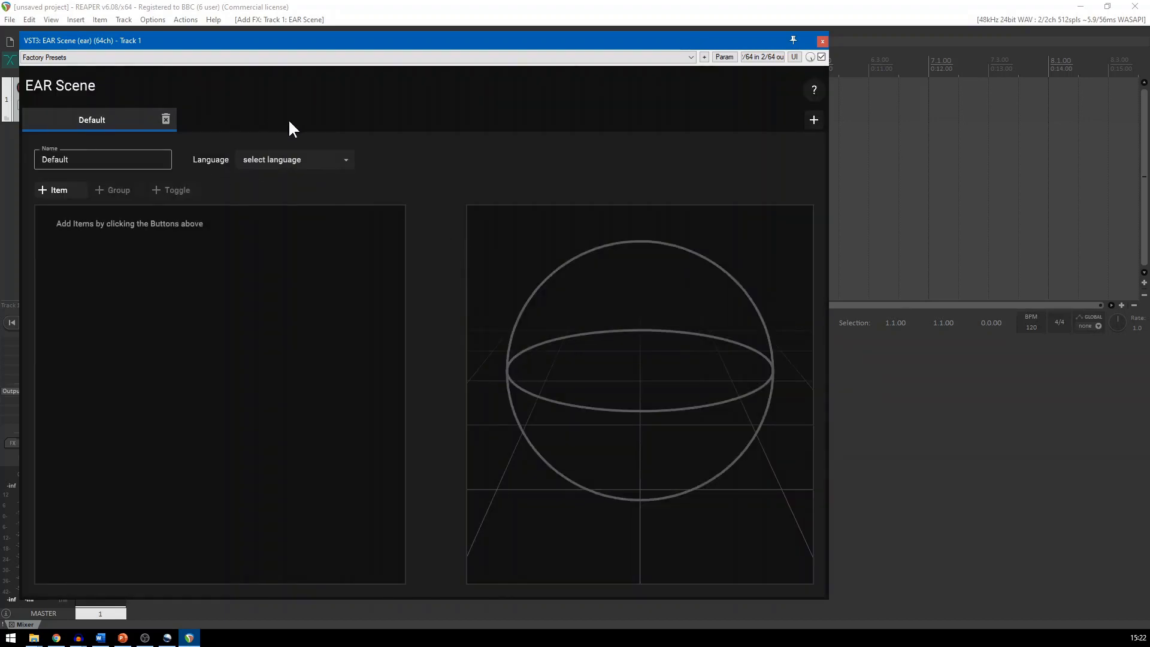
drag(70, 160, 31, 157)
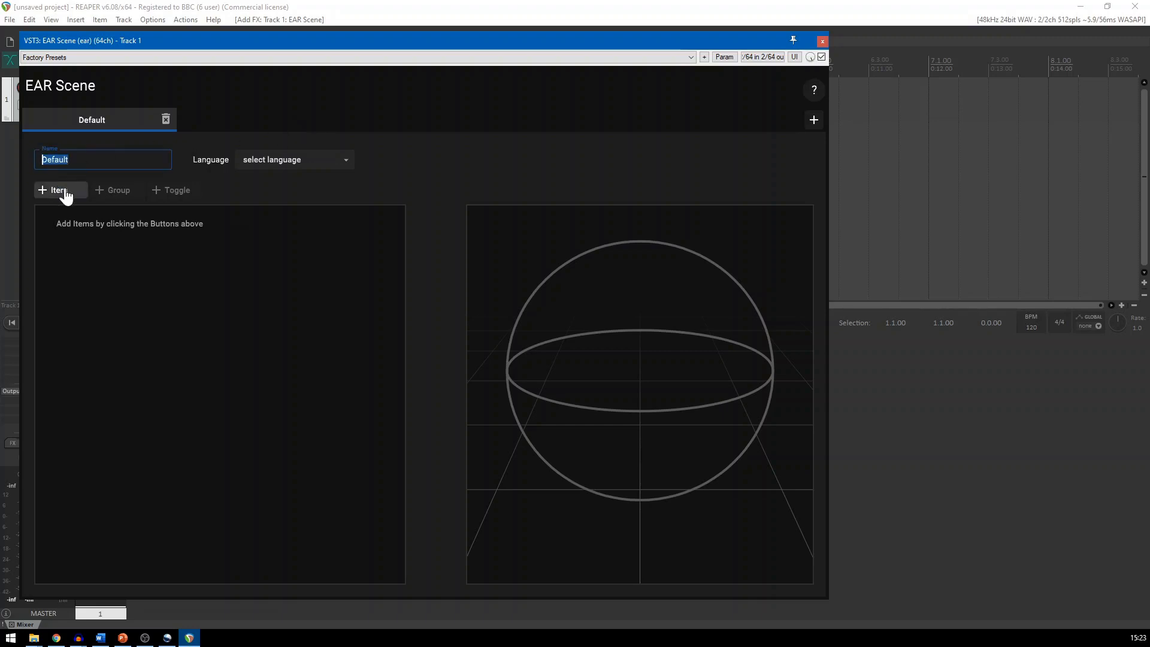
text(Programme Name)
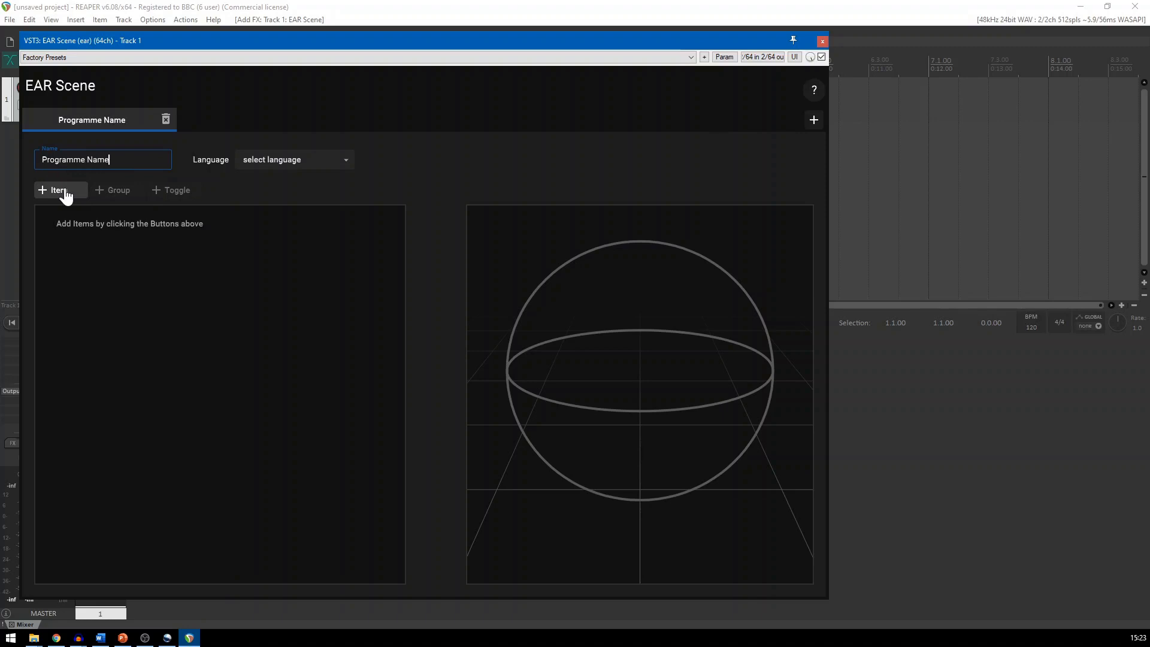
Set the programme's language to Abkhazian and add two more programmes to the scene
click(295, 159)
click(298, 212)
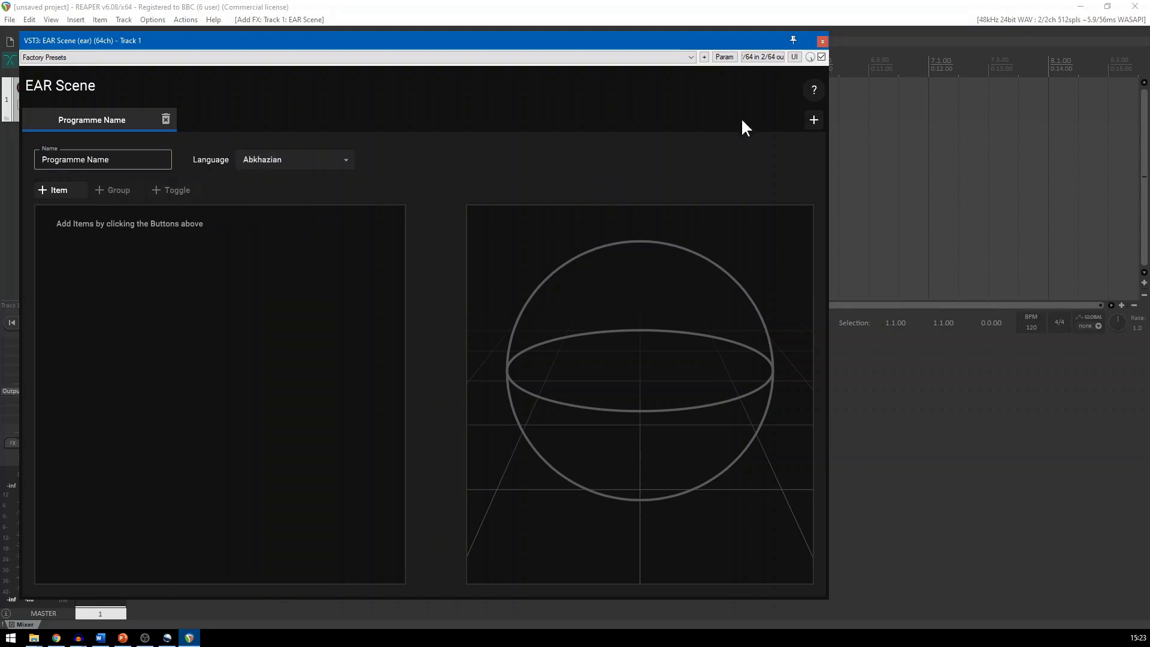
click(815, 123)
click(815, 123)
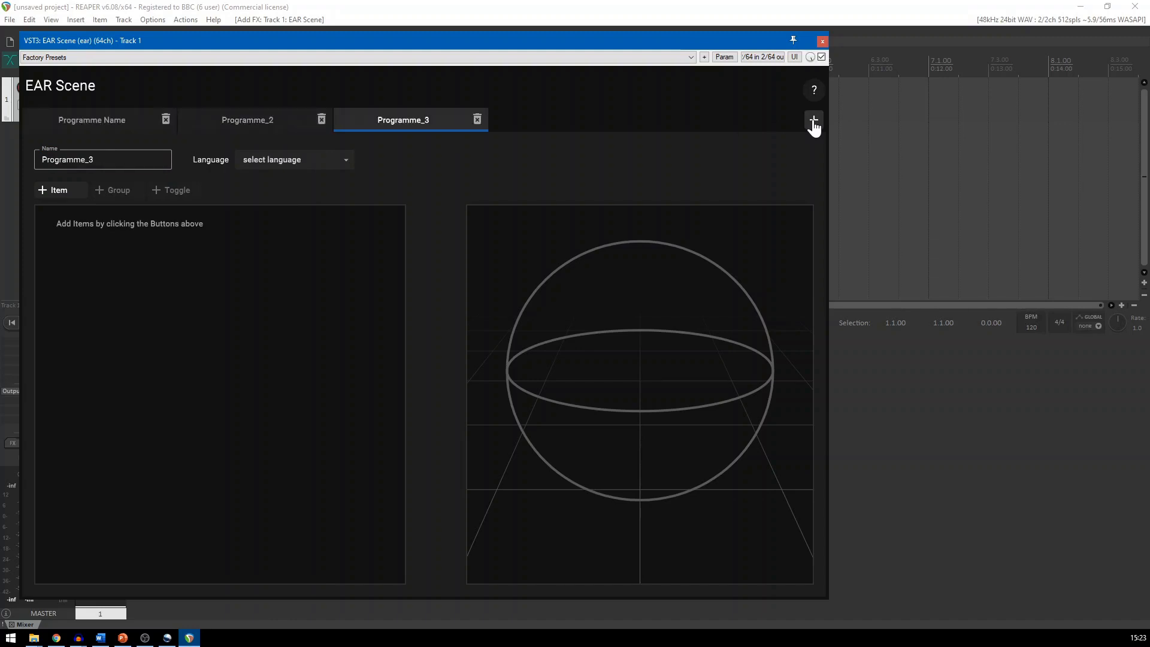
Check which items can be added to the third programme and page through the introductory help of EAR Scene
click(60, 190)
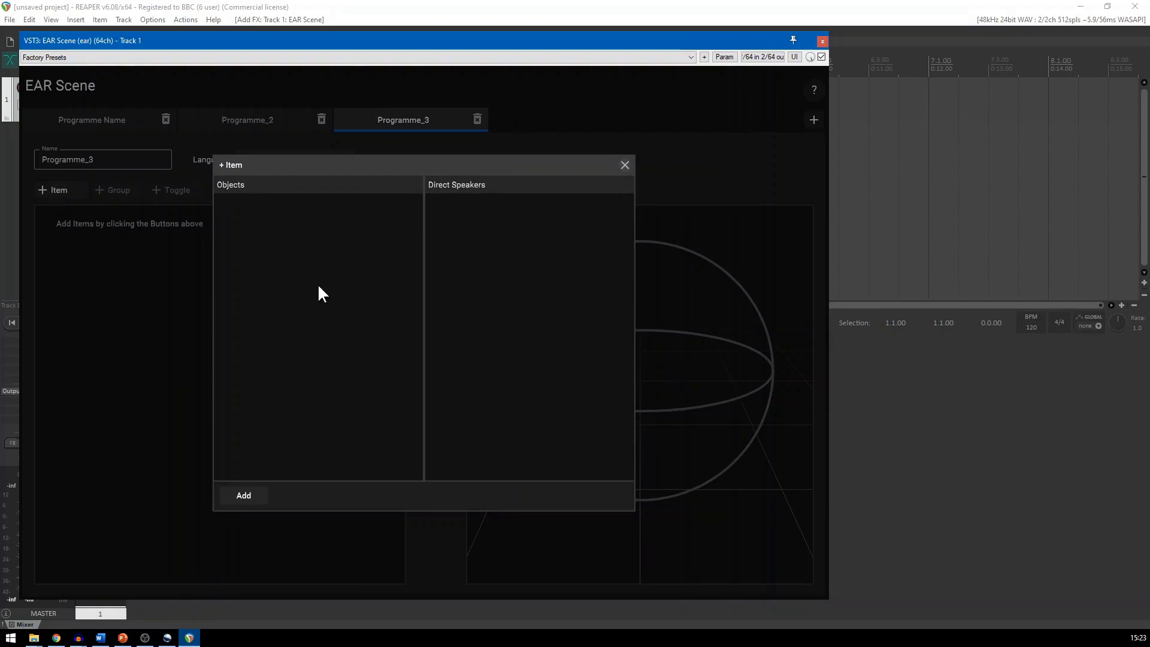
click(623, 166)
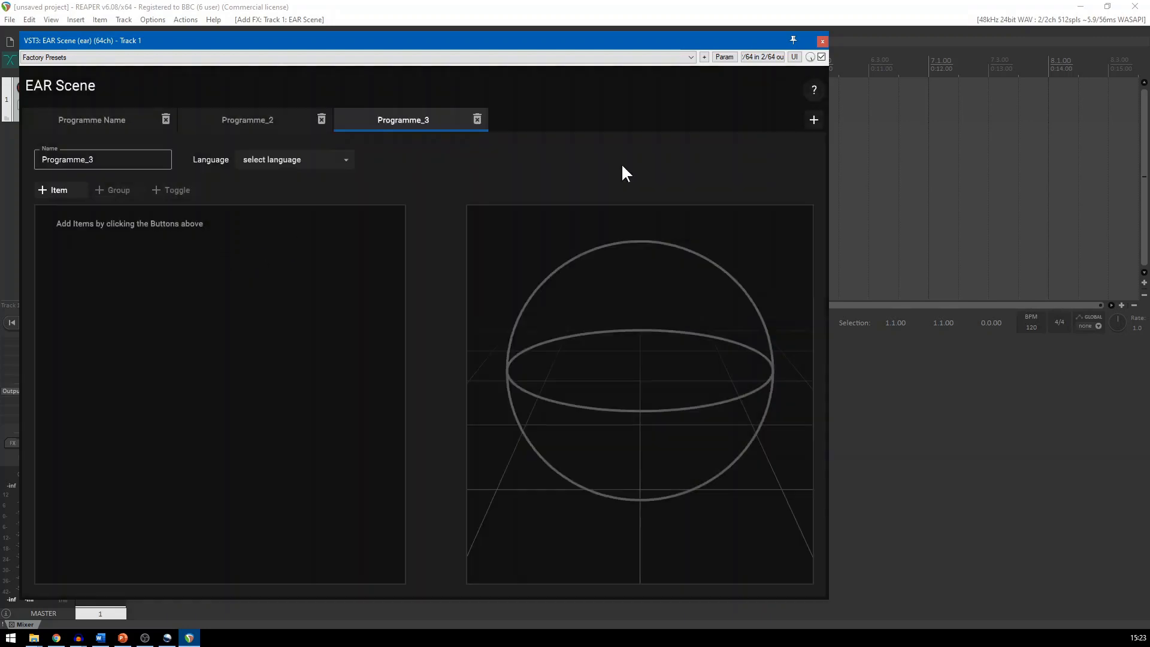
click(814, 91)
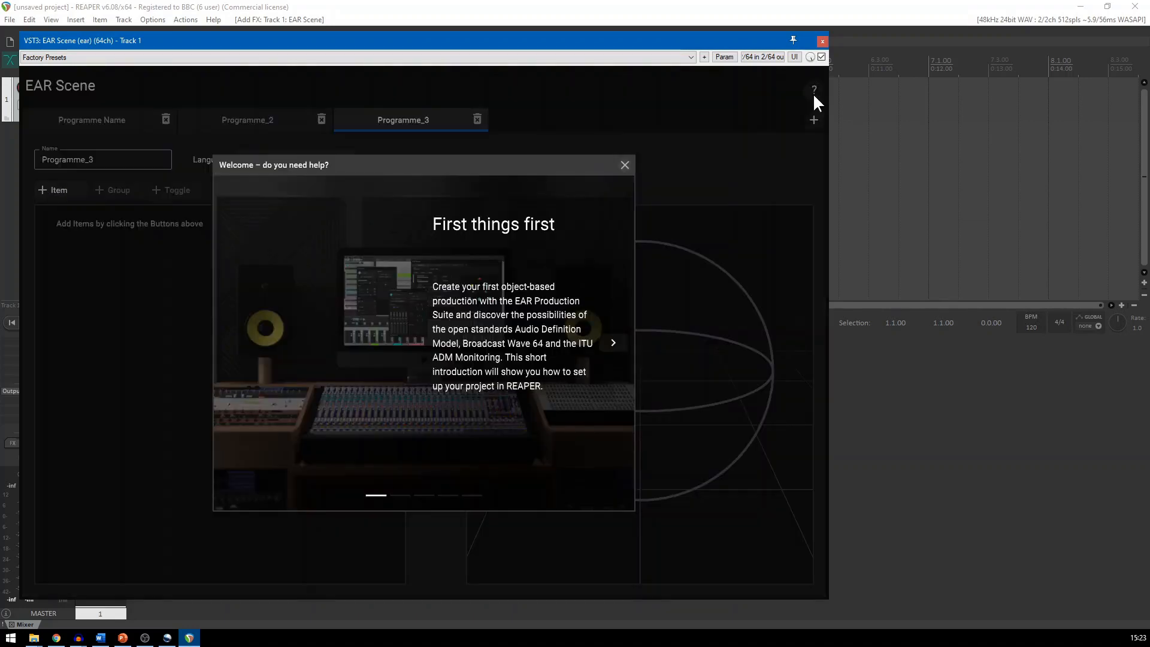
click(613, 343)
click(613, 343)
click(613, 343)
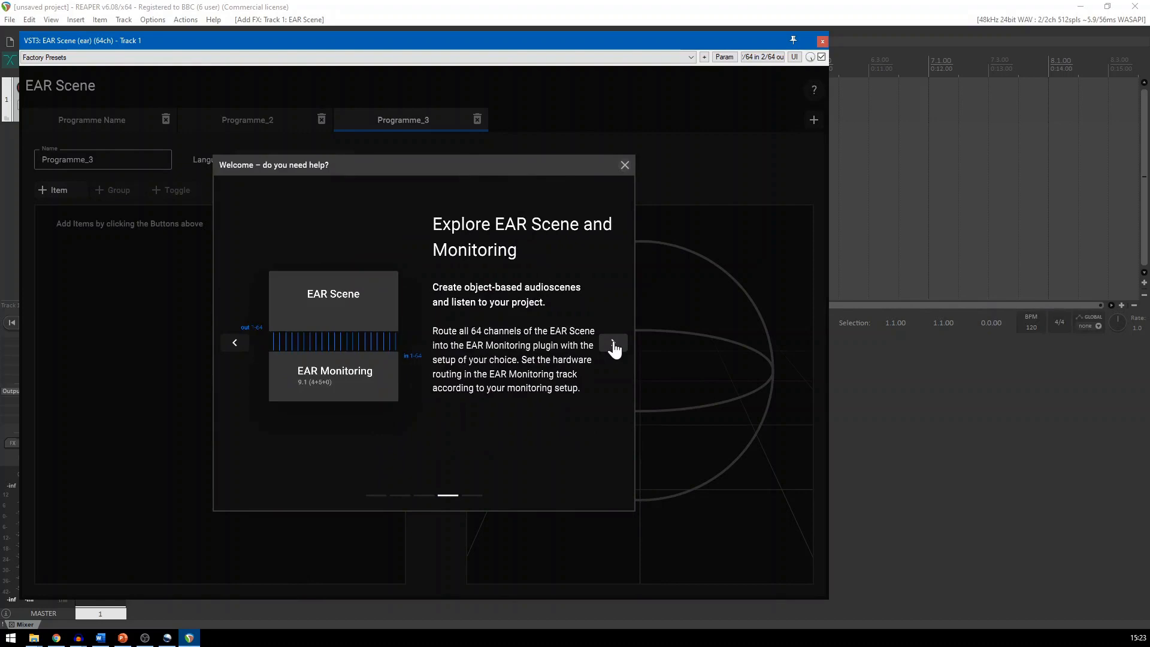
click(613, 344)
click(625, 166)
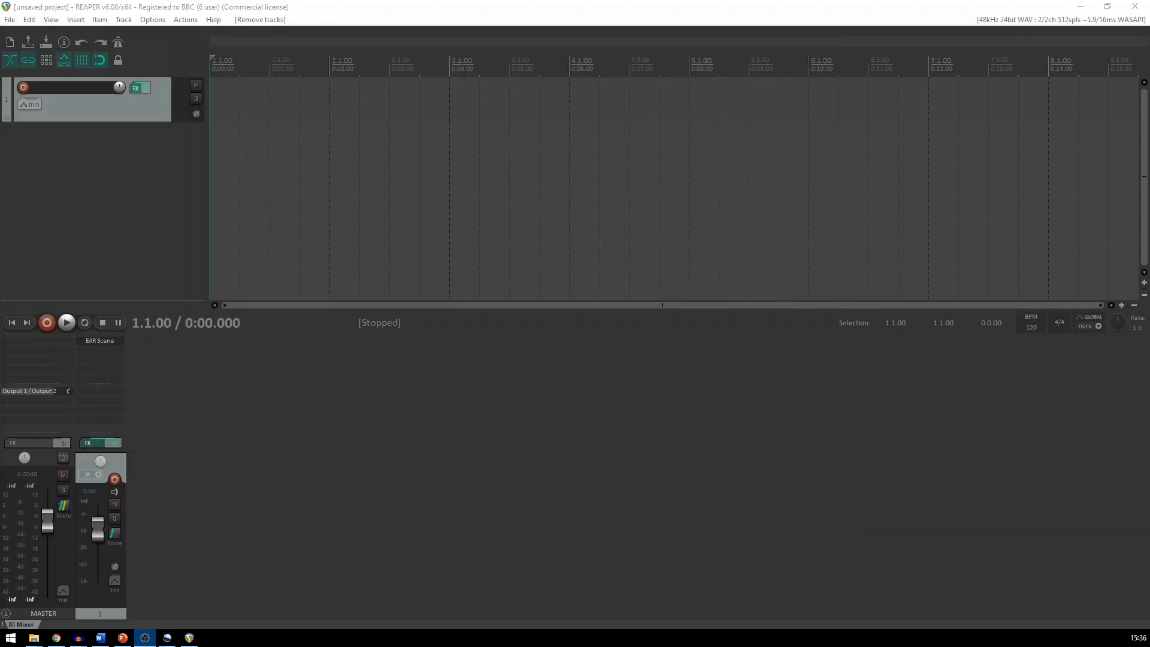
Add a second track with the VST3 EAR DirectSpeakers (24ch) plugin and move its window clear of the track controls
key(alt+Tab)
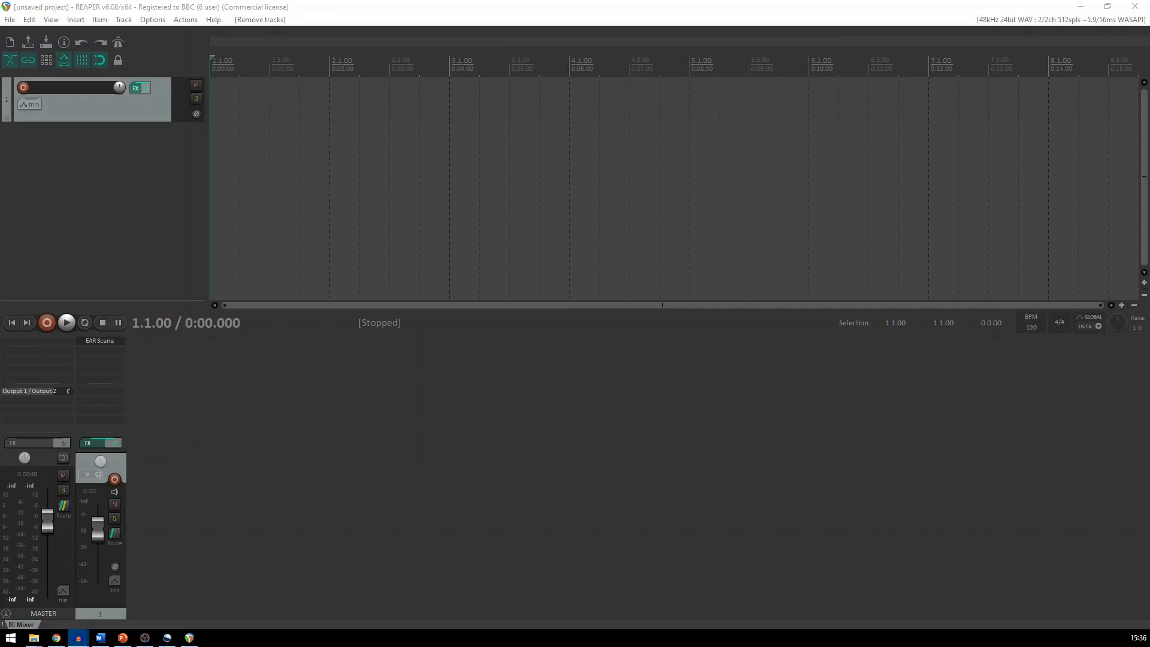
double_click(155, 471)
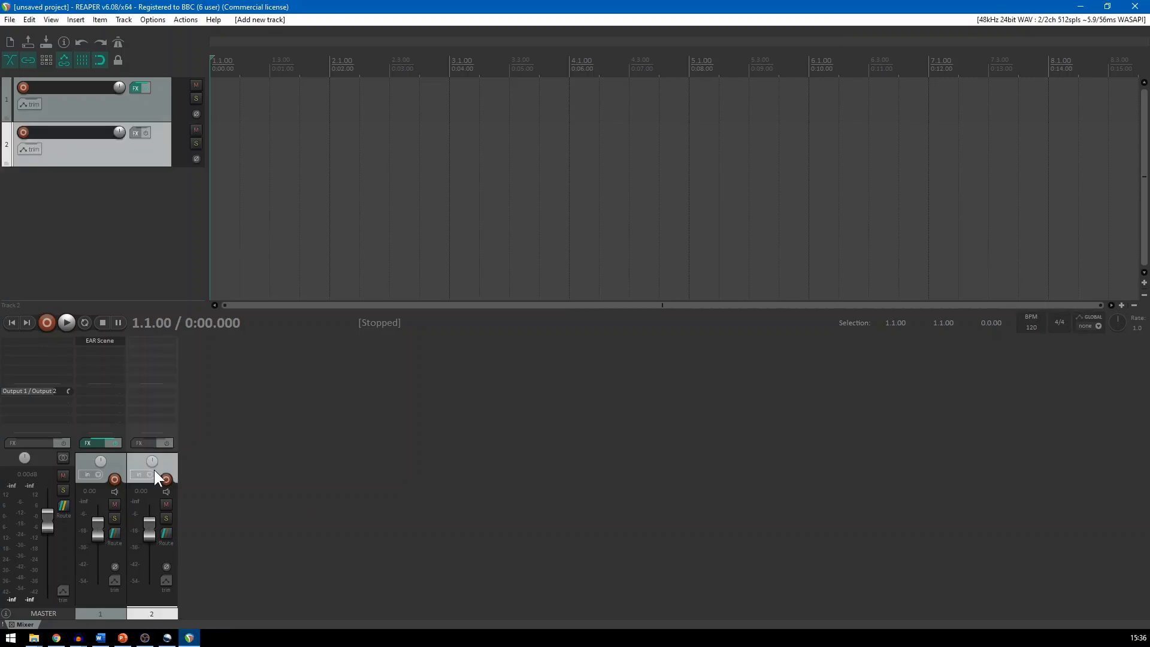
double_click(138, 341)
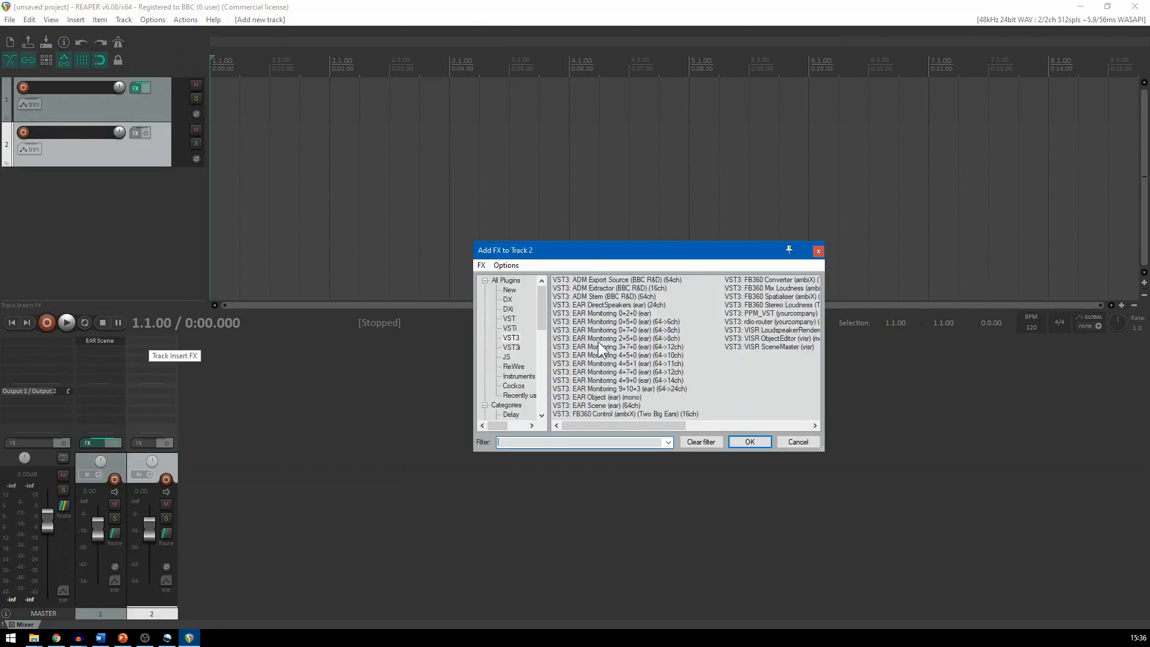
click(600, 305)
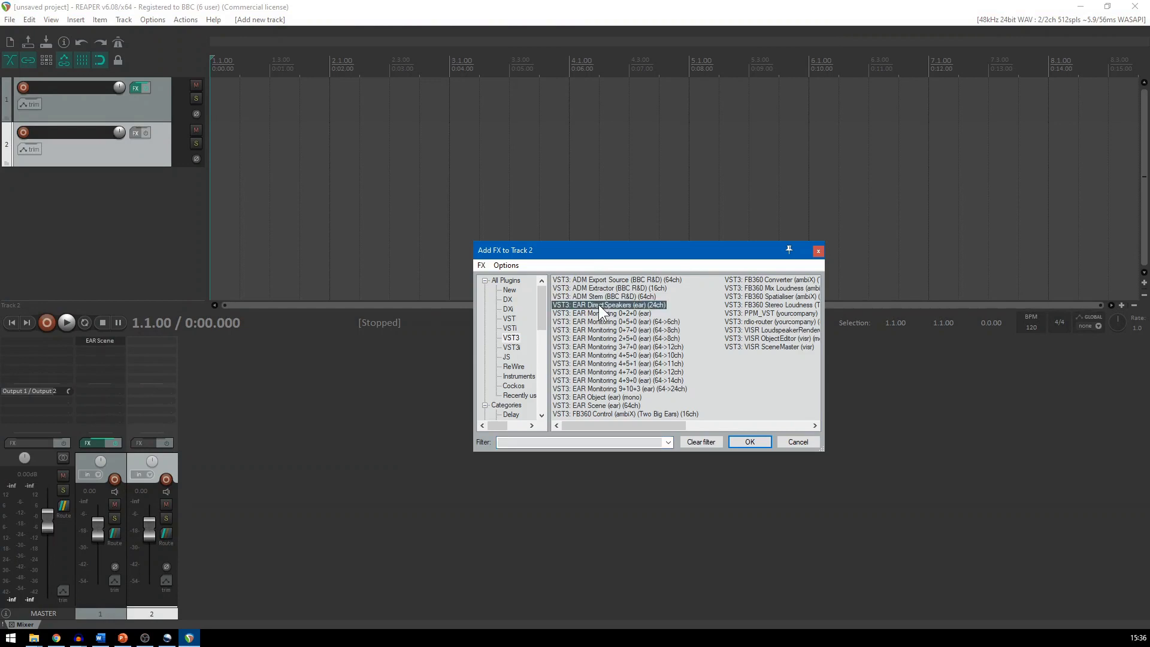
click(748, 441)
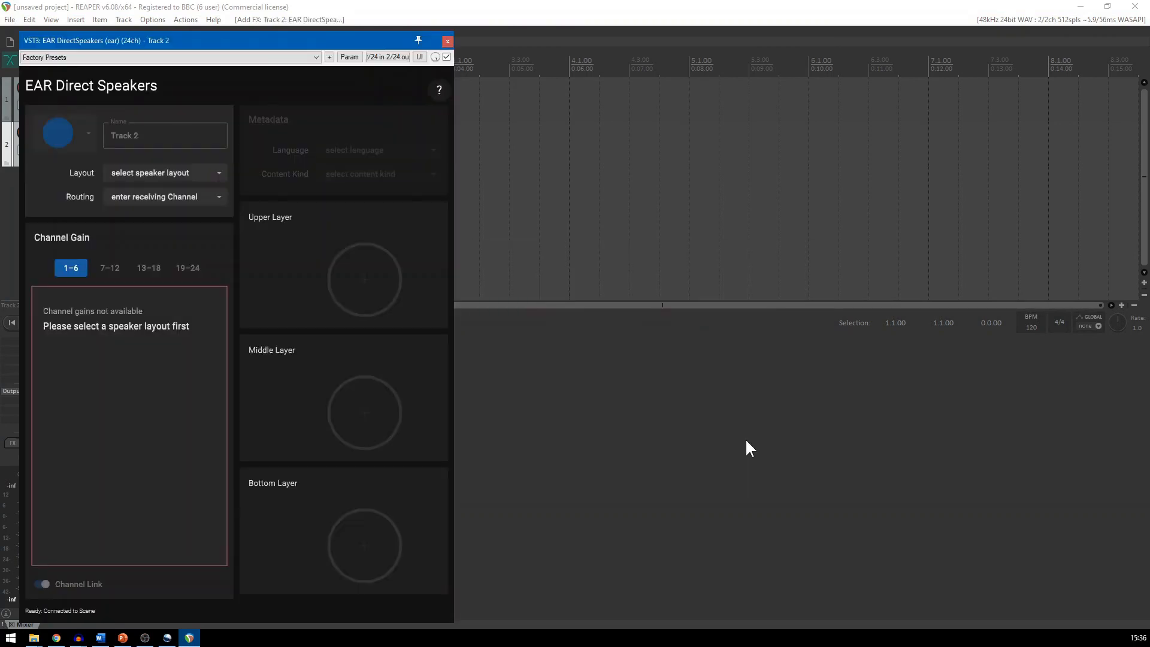
drag(298, 36, 562, 37)
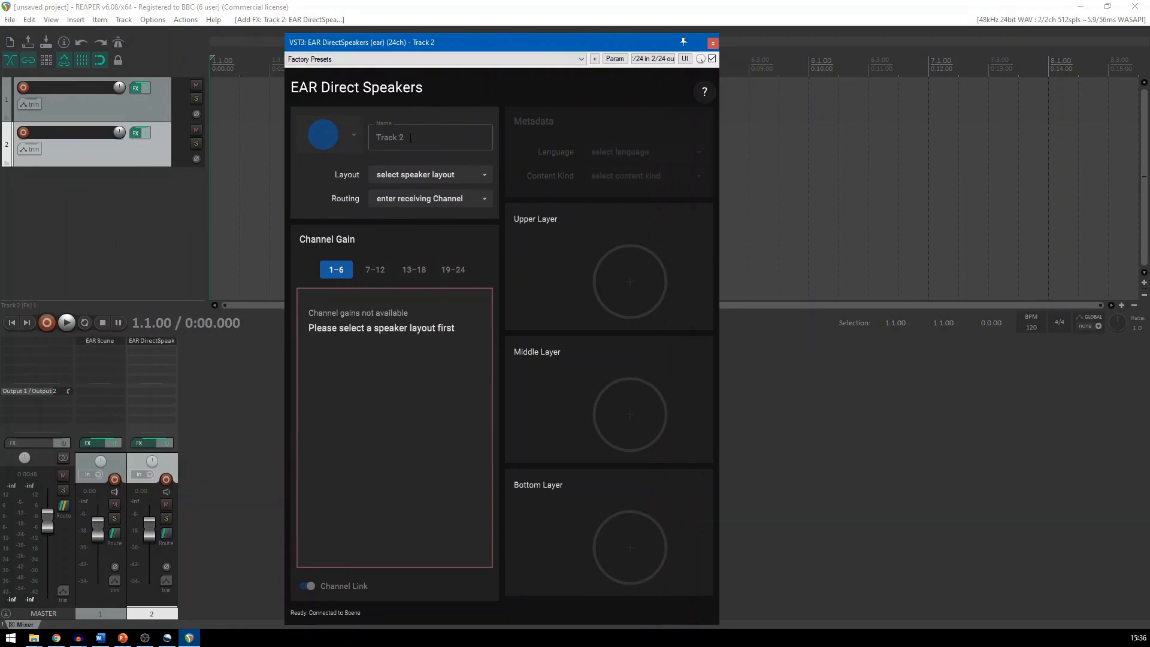
Name the second track "My DS Input"
double_click(150, 601)
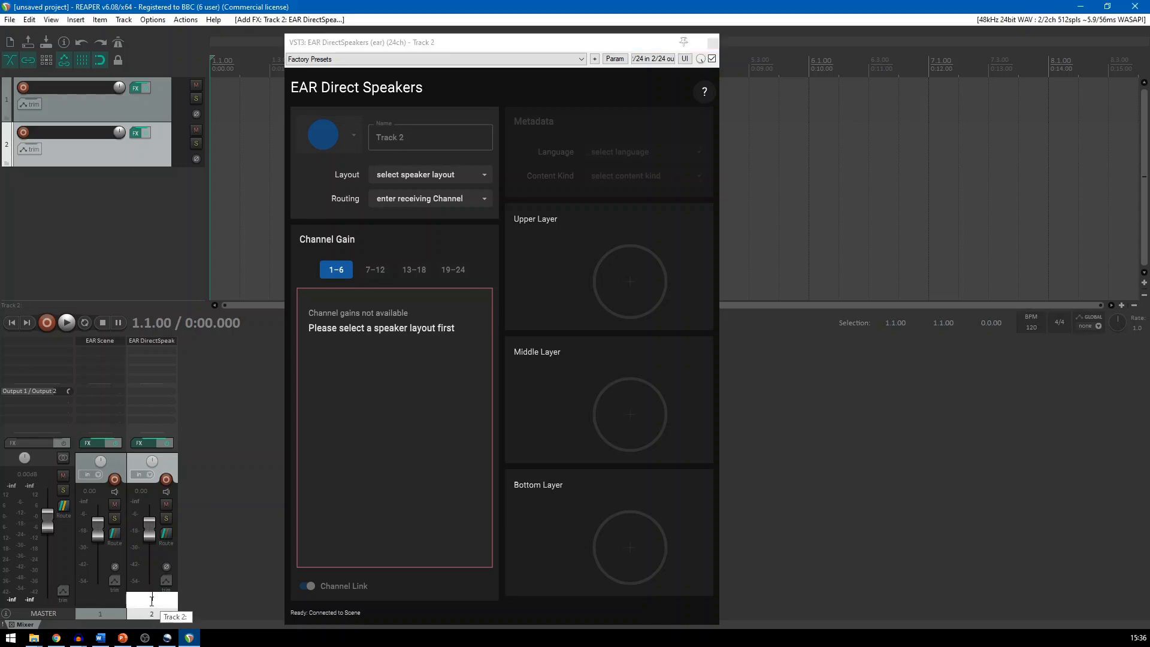
text(My DS Input)
key(Return)
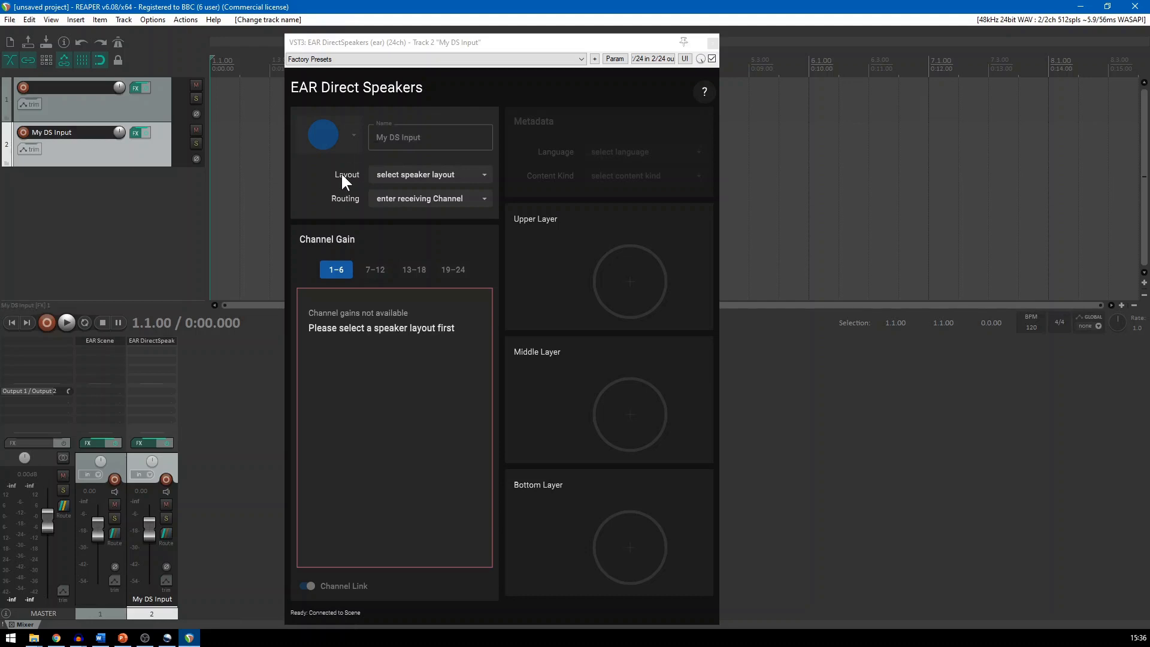
Set the Direct Speakers layout to 5.1 (0+5+0) with routing 5–10 and close the plugin window
click(390, 174)
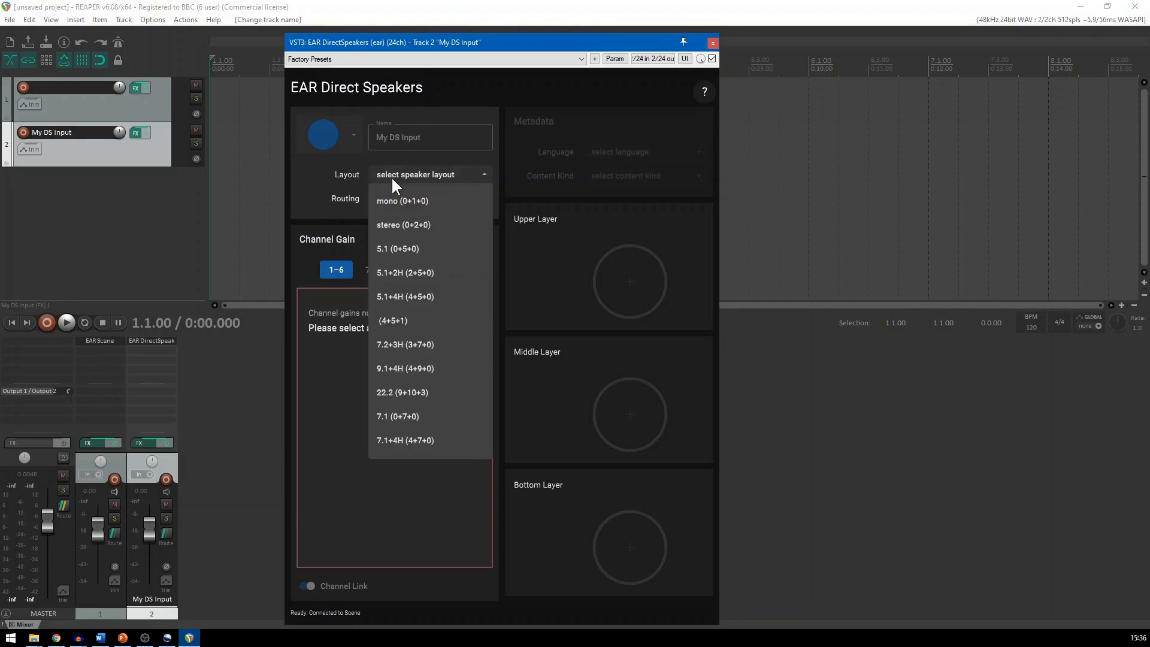
click(400, 255)
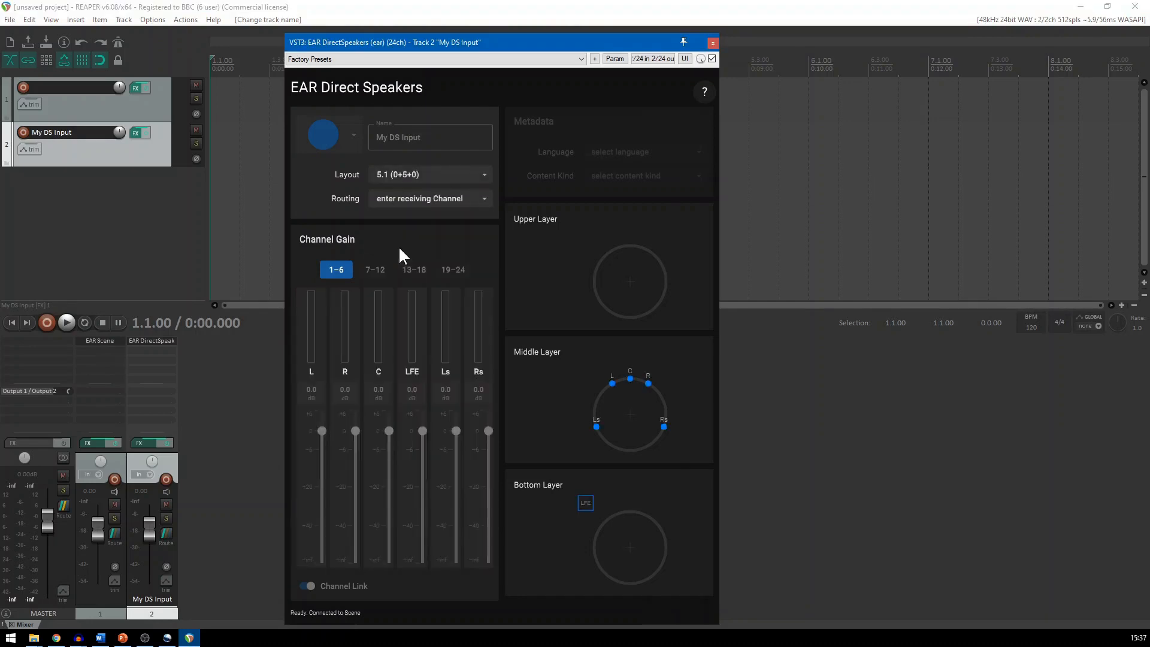
click(391, 203)
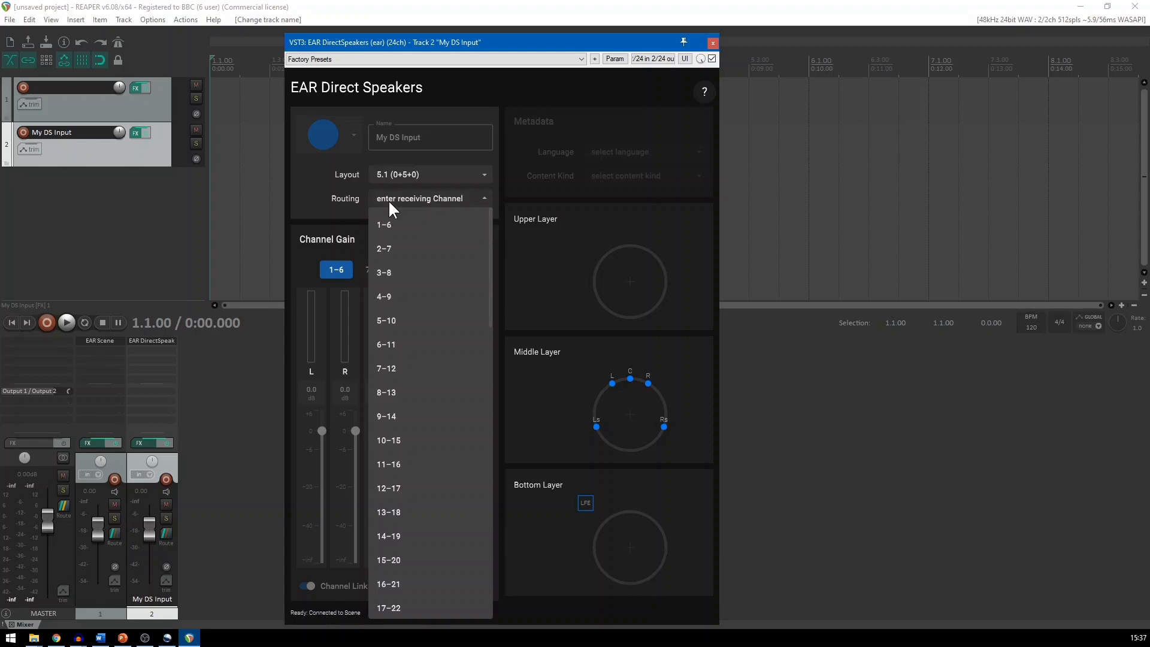
click(386, 320)
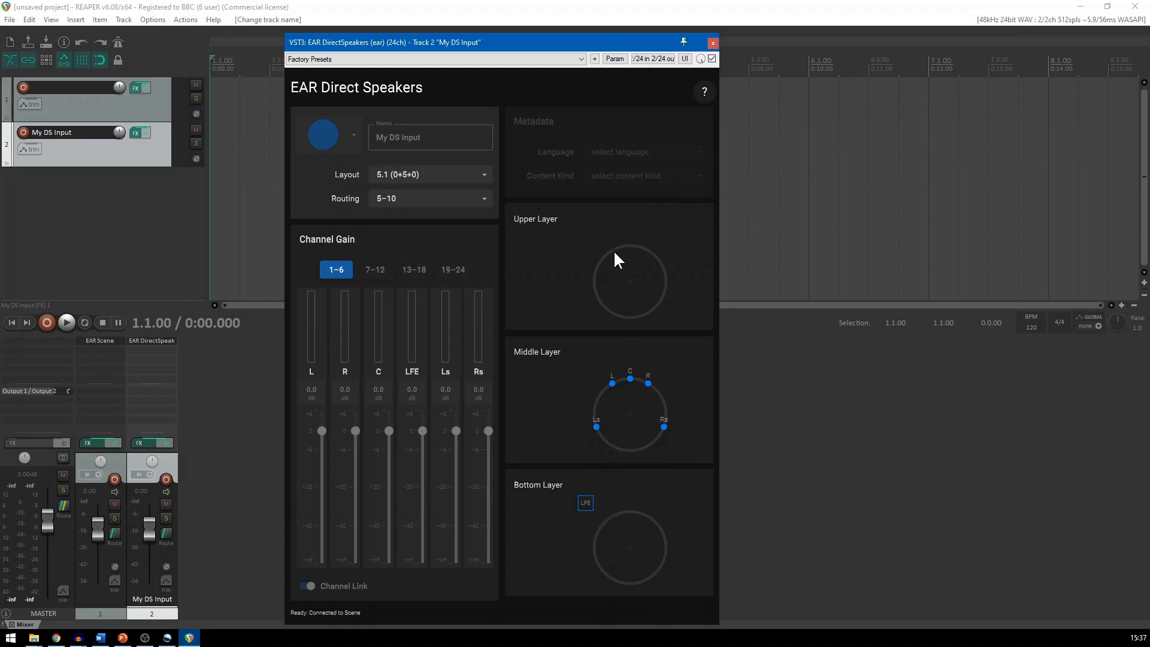
click(713, 43)
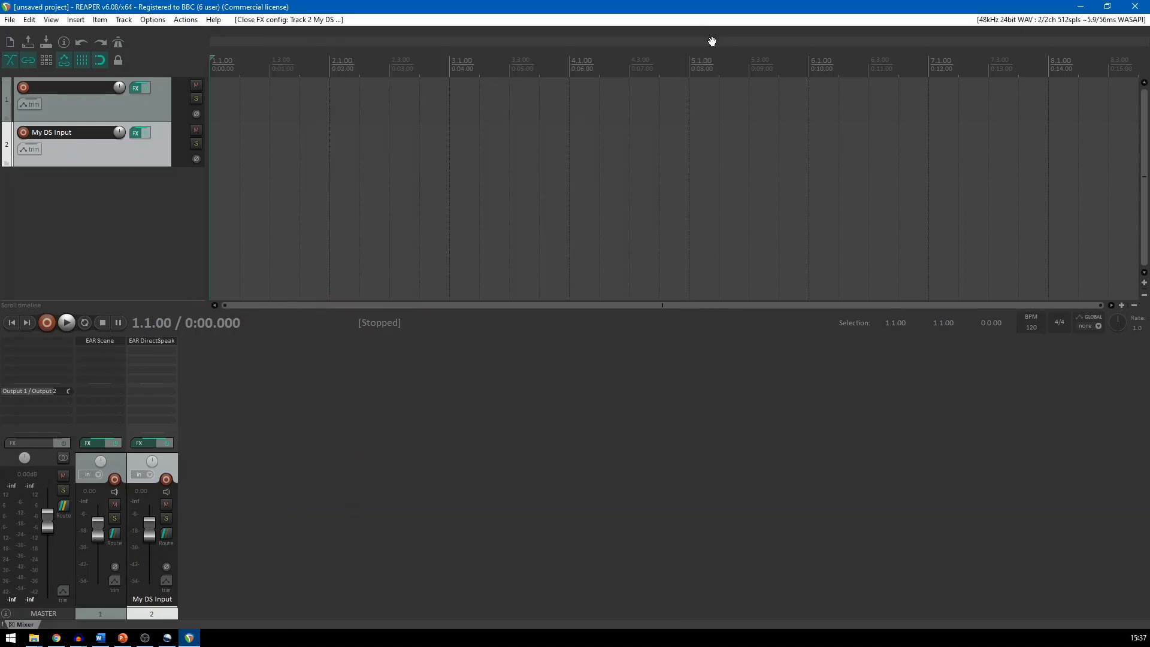
Check the items available to Programme_3 in the EAR Scene plugin on the first track
click(104, 341)
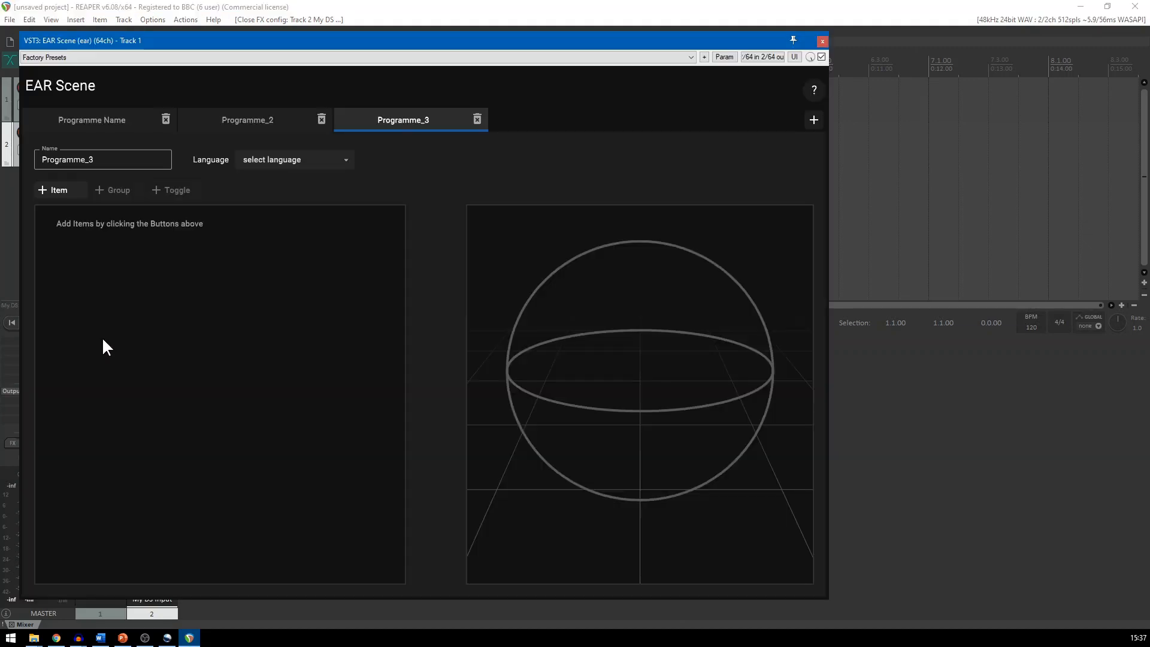
click(53, 190)
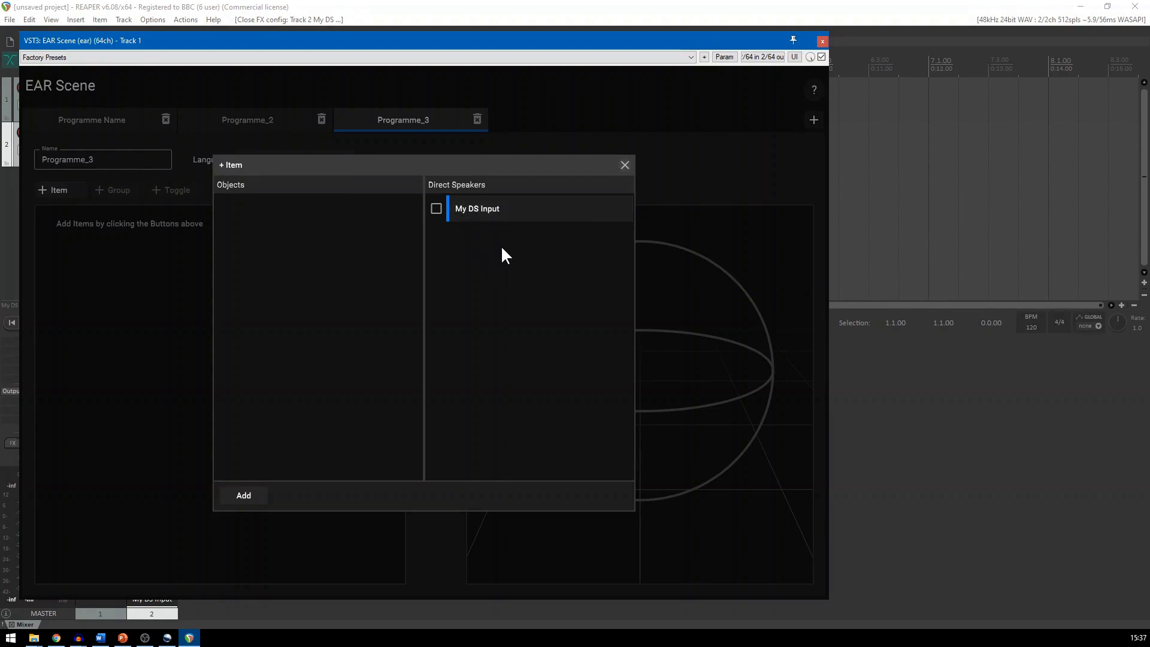
click(624, 165)
click(822, 40)
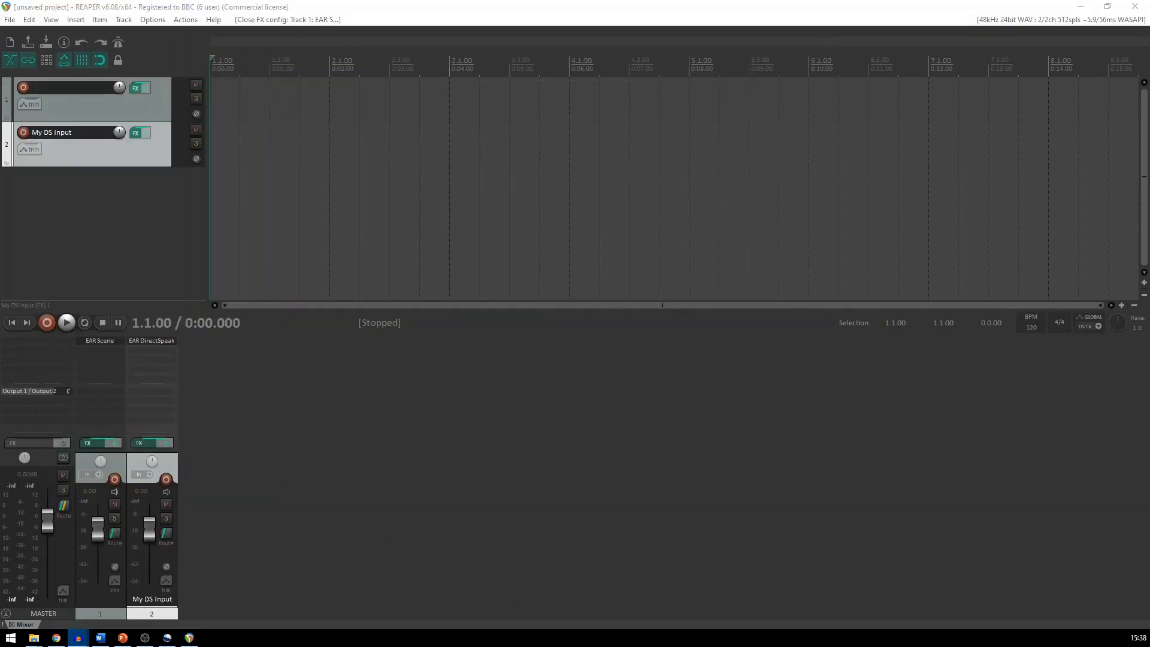
Add a third track with the VST3 EAR Object (mono) plugin and move its window clear of the track controls
double_click(220, 453)
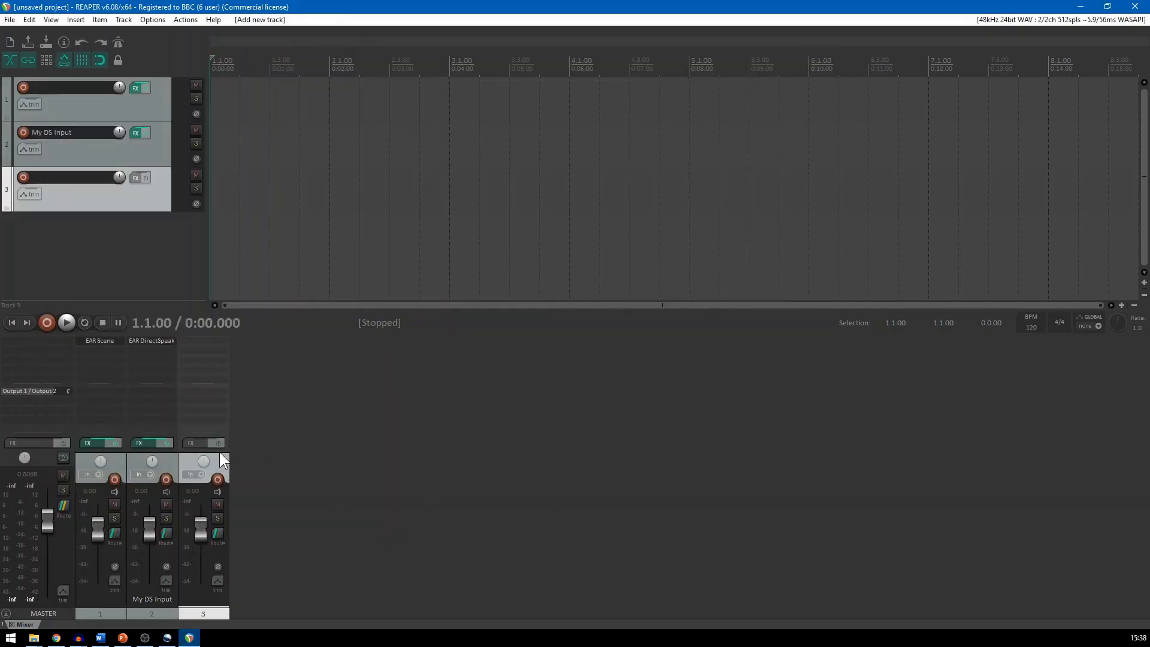
double_click(199, 339)
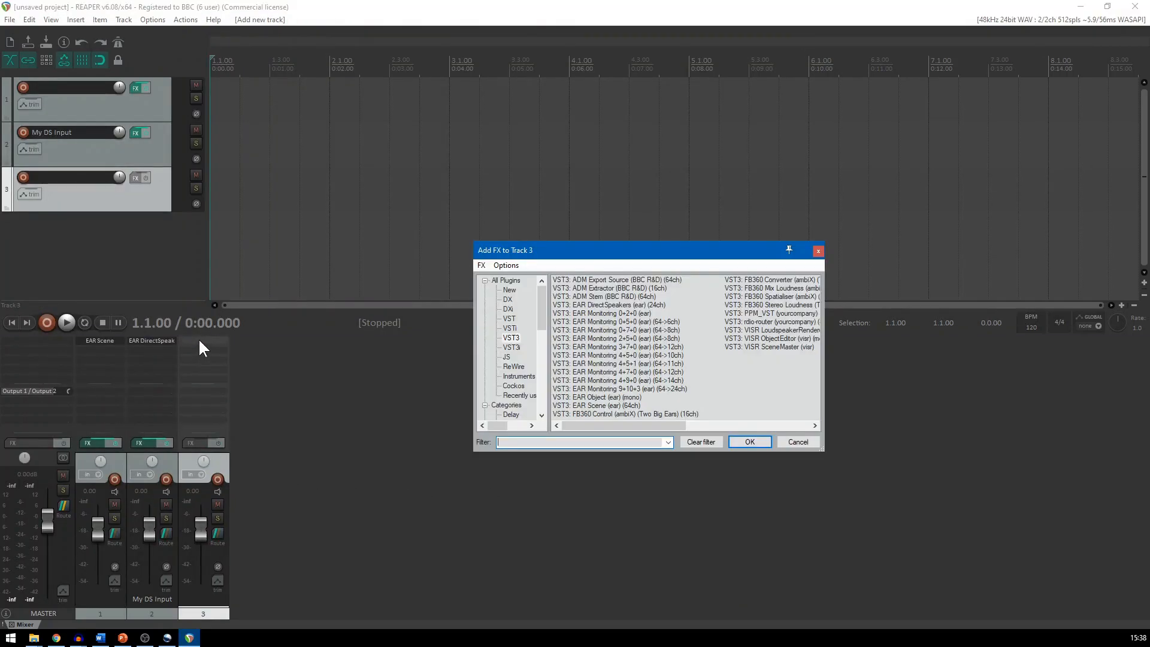
click(616, 398)
click(747, 443)
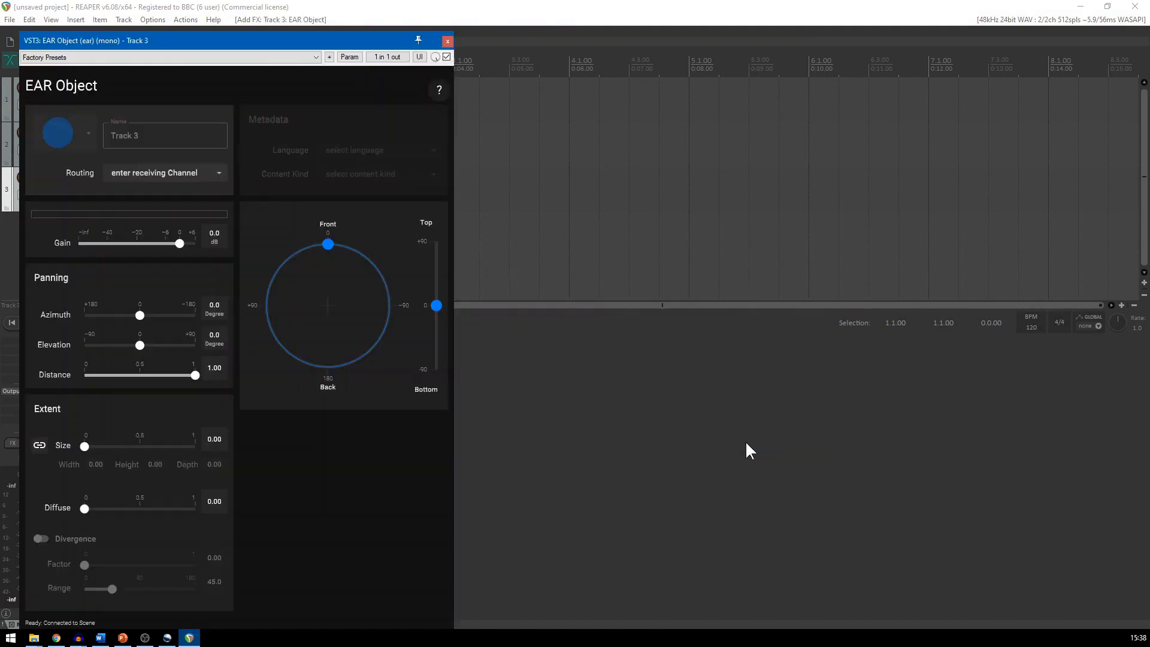
drag(231, 42, 596, 30)
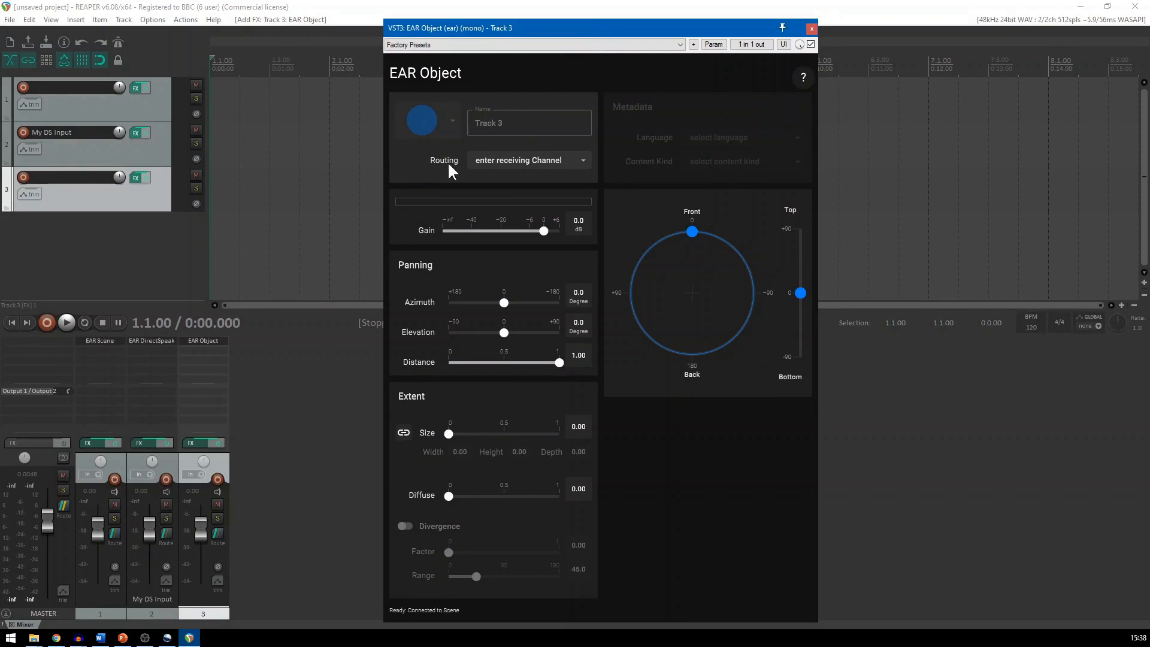
Route the object to channel 1–1 and pan it to about 49° azimuth and 0.55 distance with a raised elevation
click(490, 161)
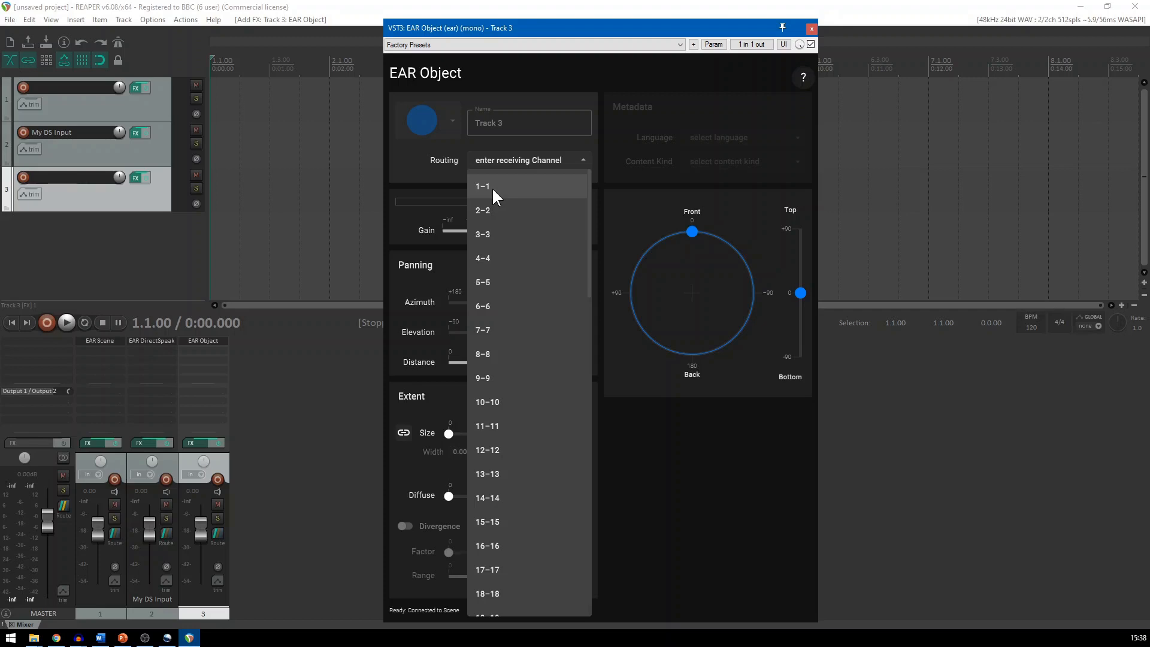
click(493, 187)
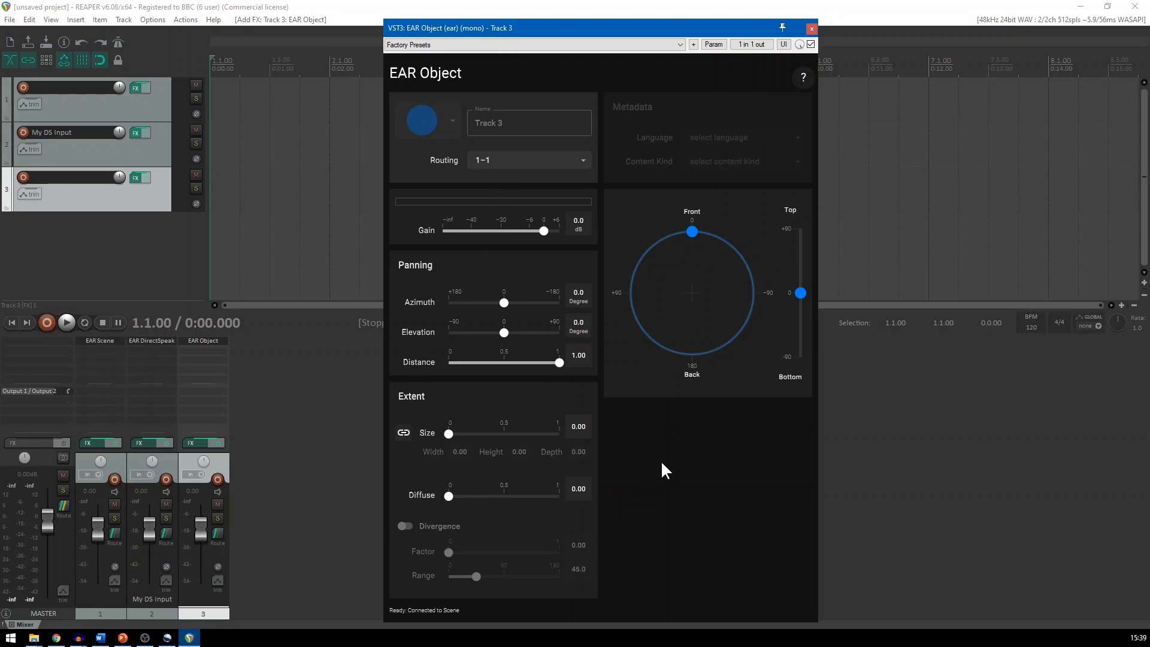
drag(692, 231, 666, 271)
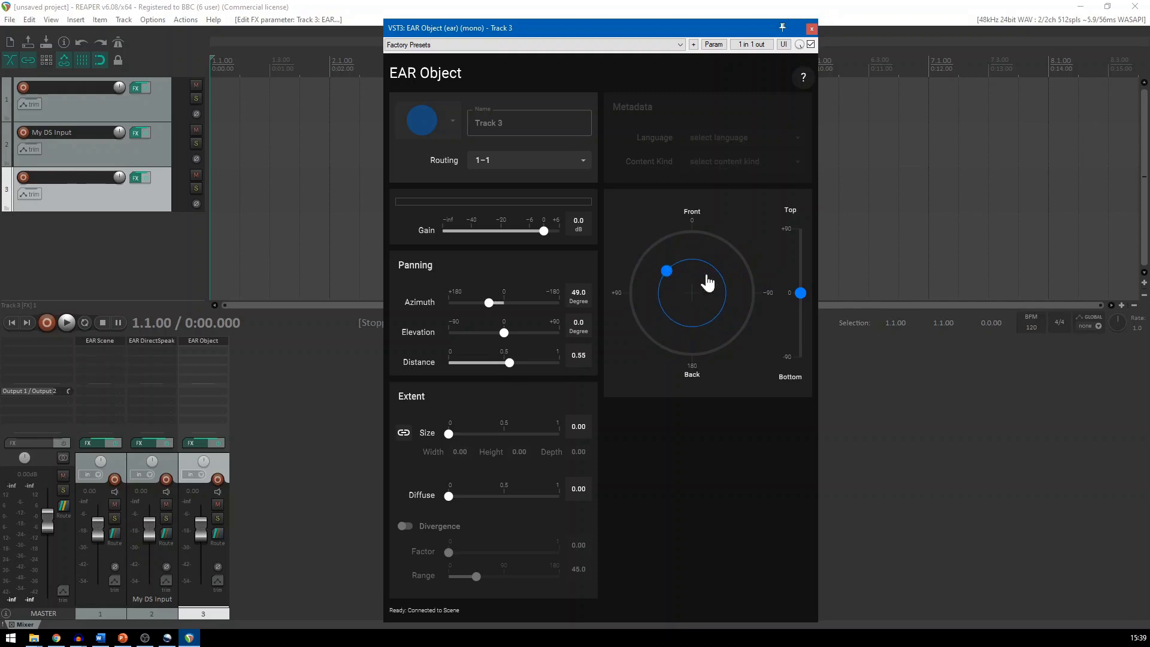
drag(801, 293, 796, 252)
click(812, 28)
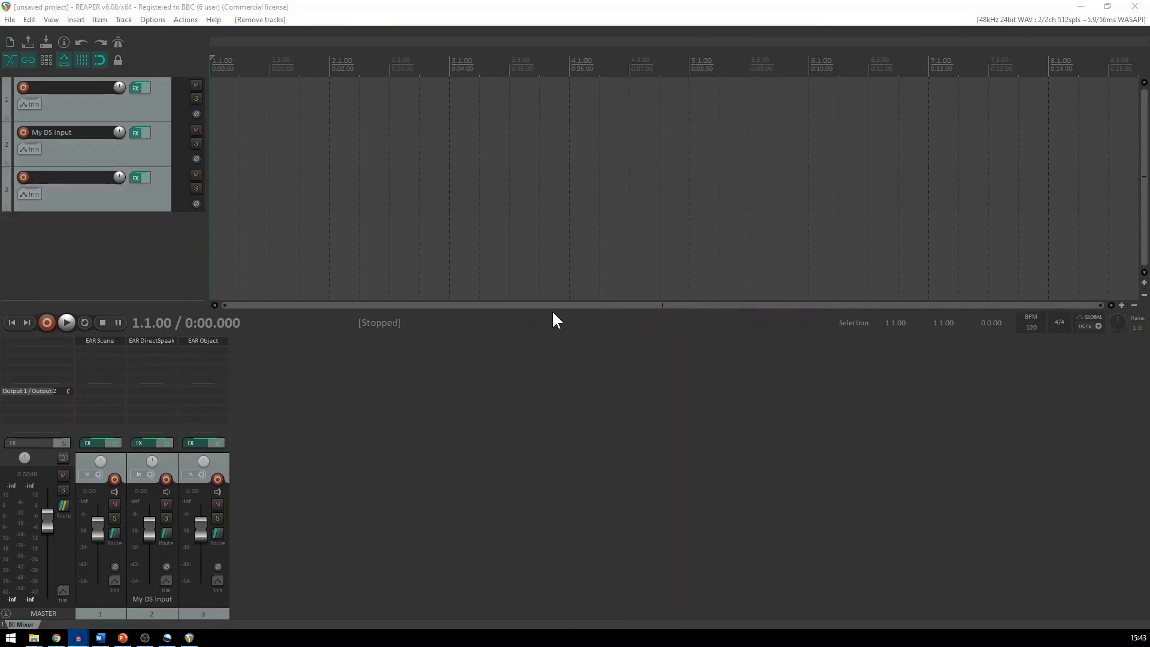
Add a fourth track with the VST3 EAR Monitoring 0+2+0 plugin, move its window clear of the track controls and close it
double_click(255, 454)
double_click(255, 349)
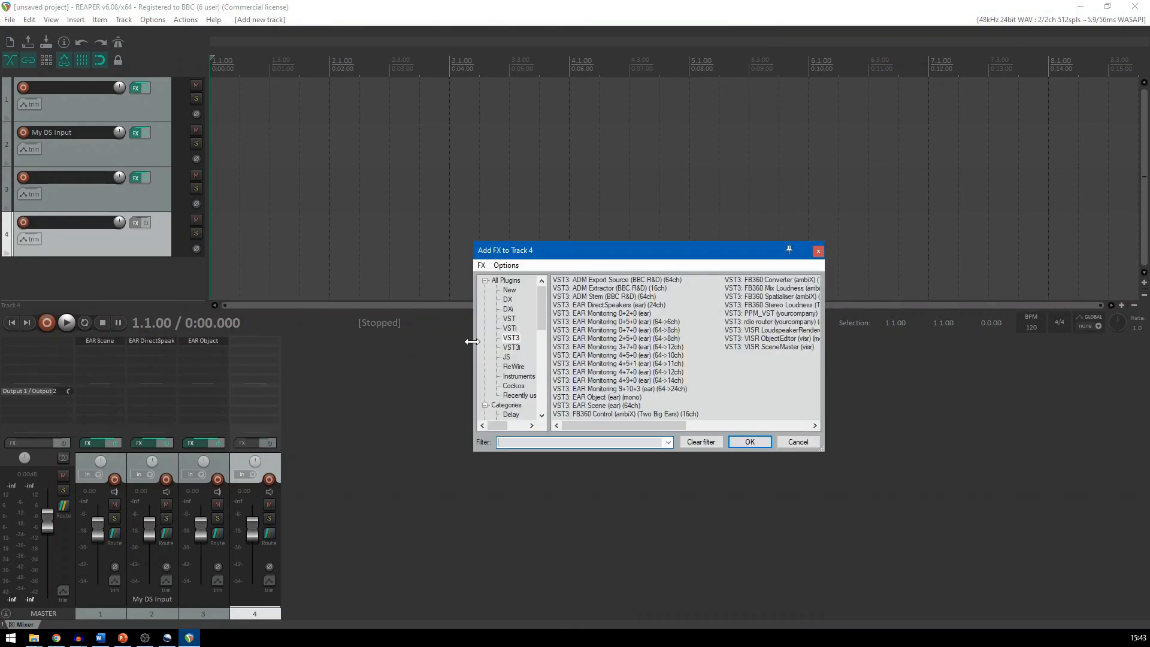
click(610, 312)
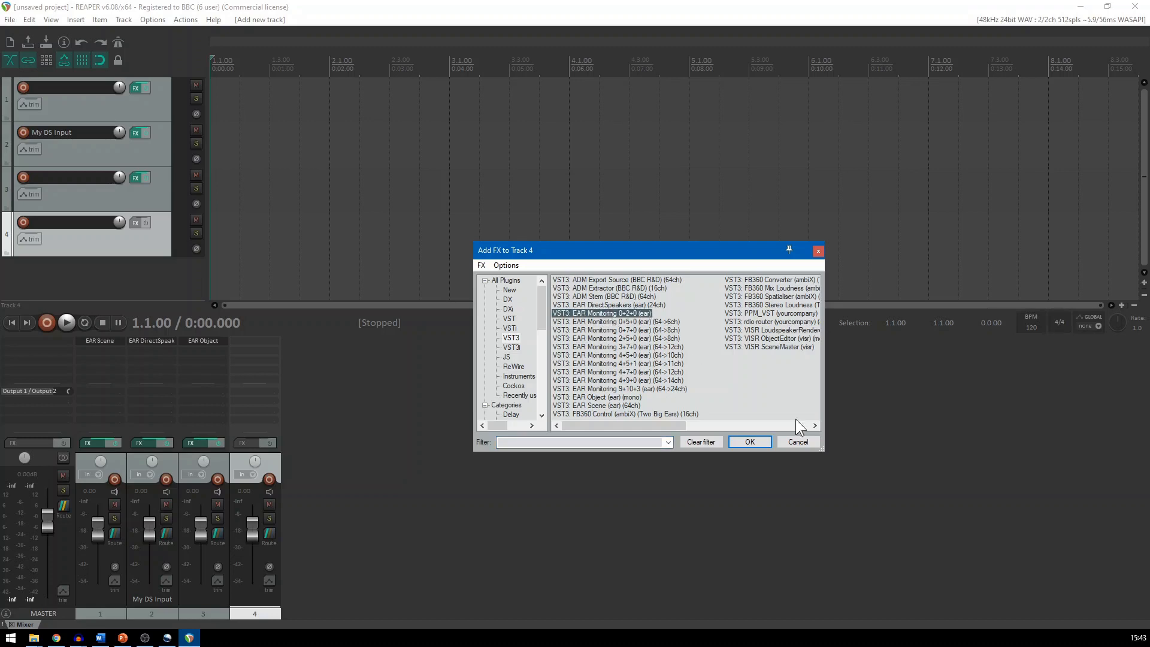
click(753, 442)
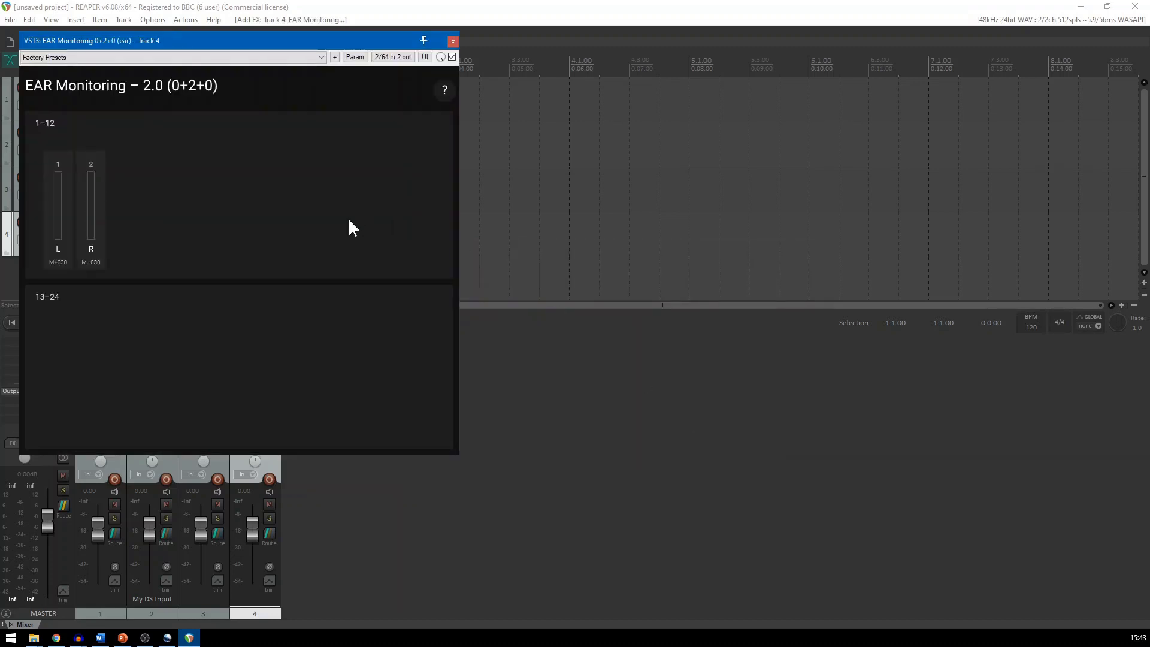
drag(226, 43, 437, 83)
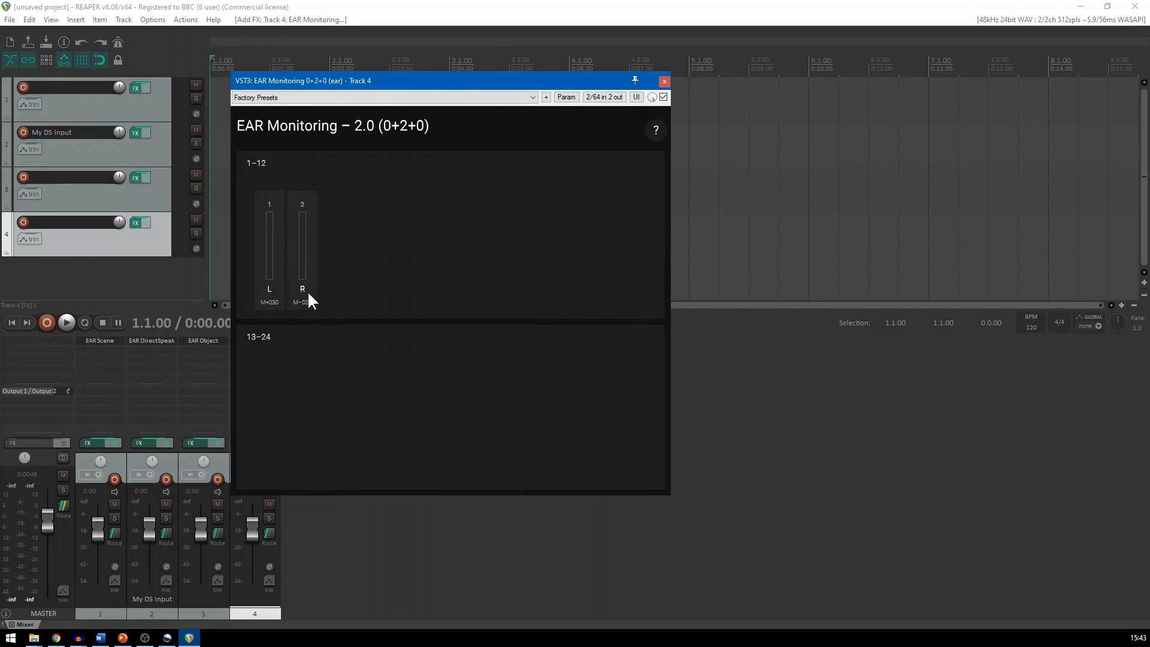
click(665, 81)
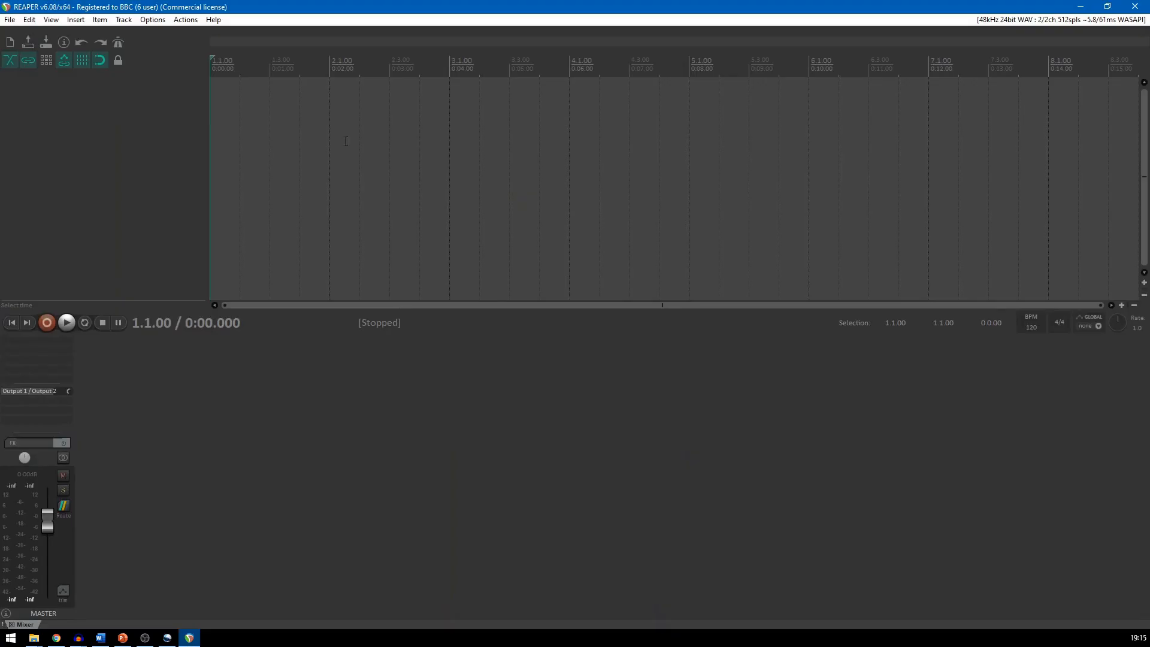
Add a first track to the empty project with the VST3 EAR Scene (64ch) plugin and close the plugin window
double_click(113, 562)
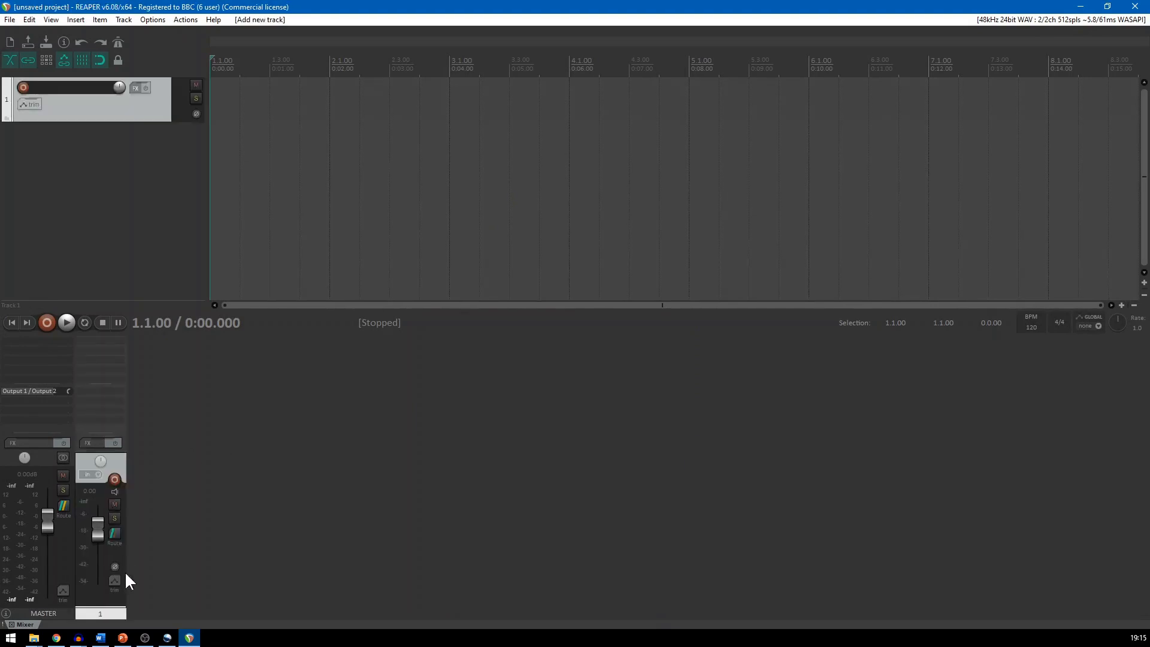
double_click(97, 347)
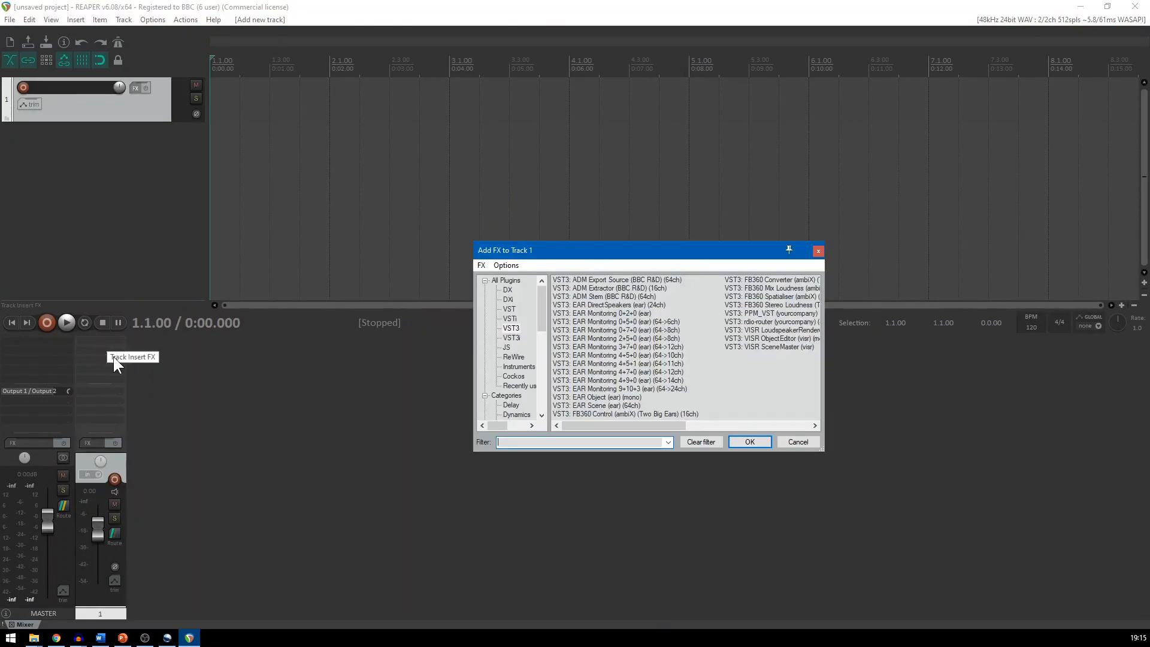
click(605, 406)
click(750, 442)
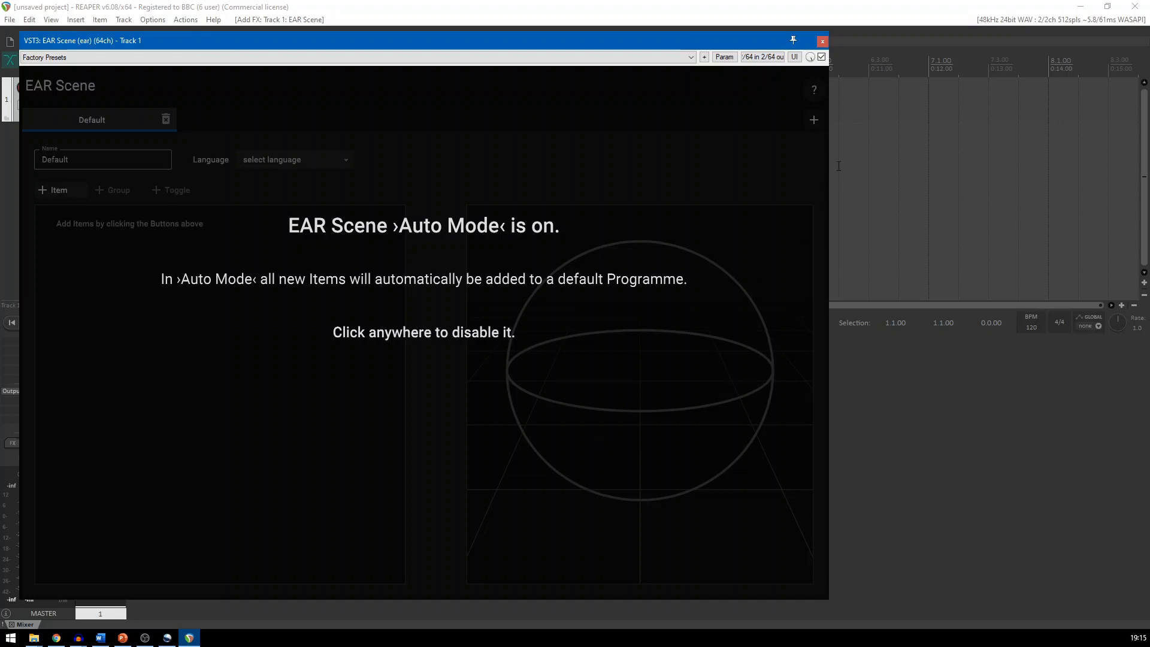
click(823, 40)
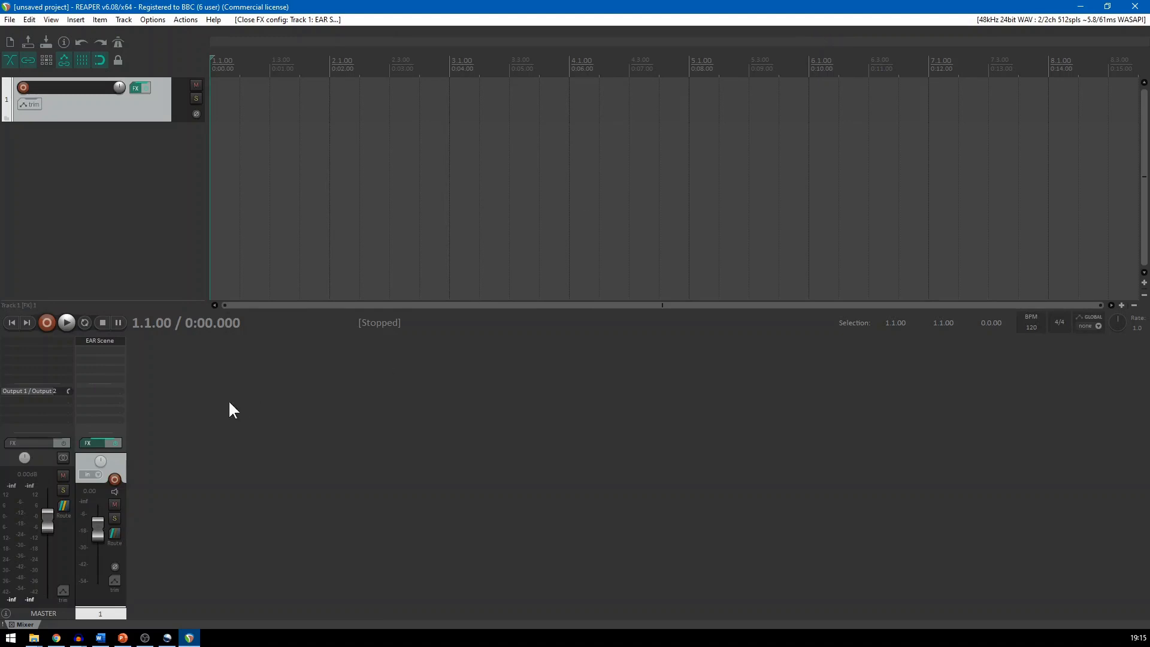
Set the EAR Scene track to 64 track channels and disable its master send
click(114, 533)
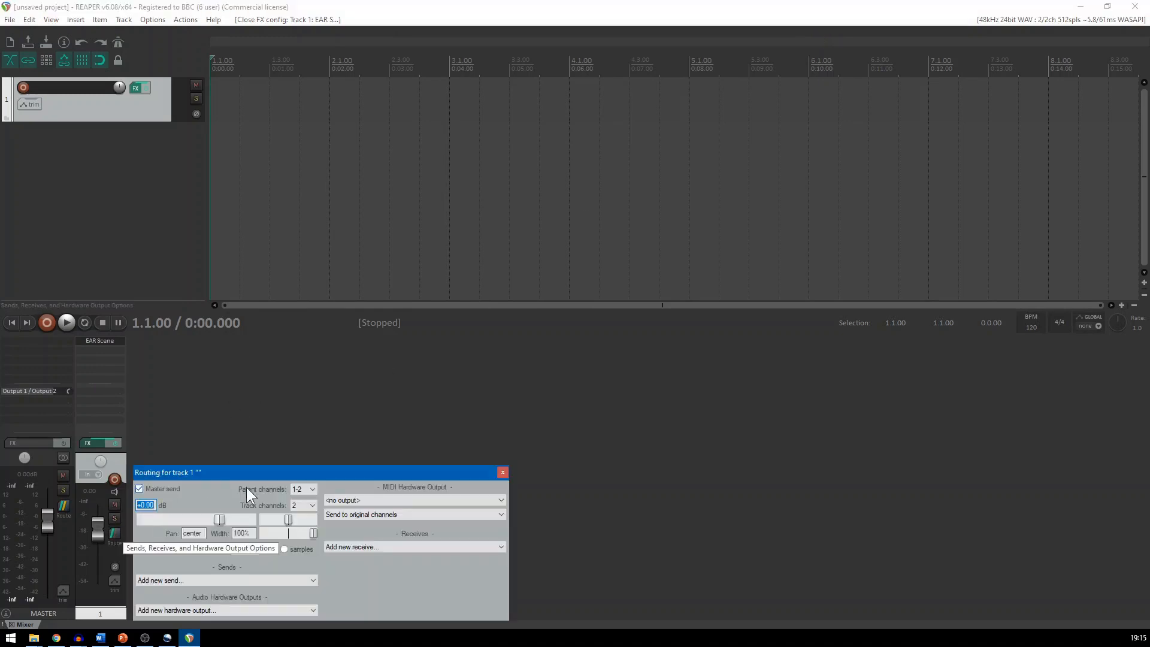
drag(254, 472, 283, 397)
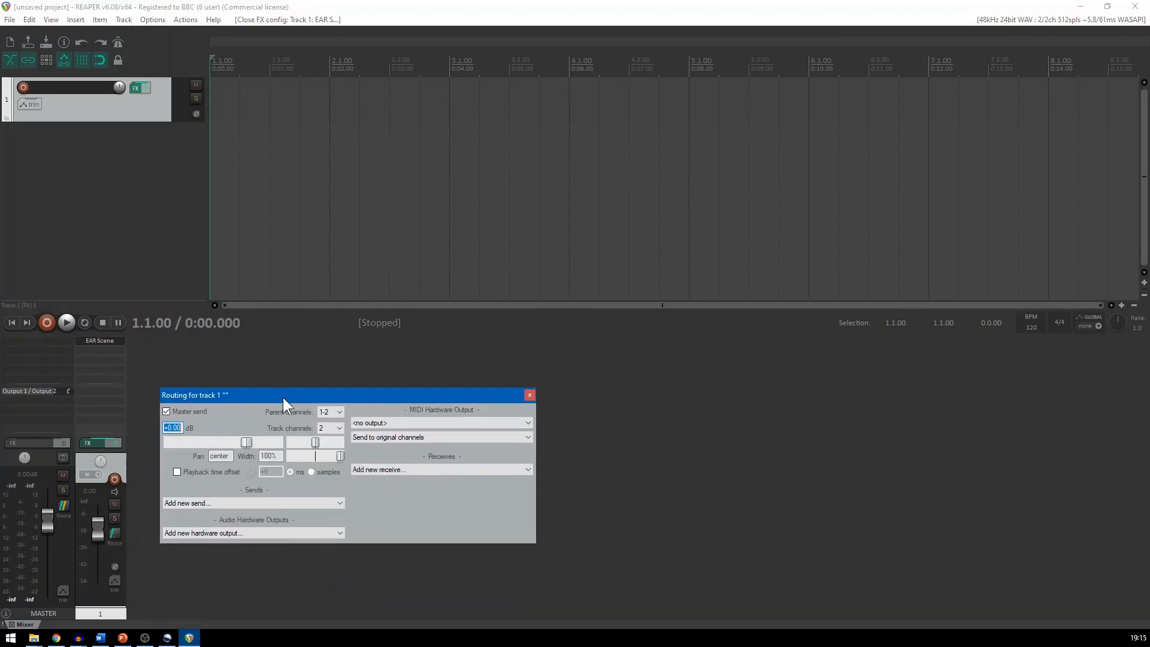
click(343, 428)
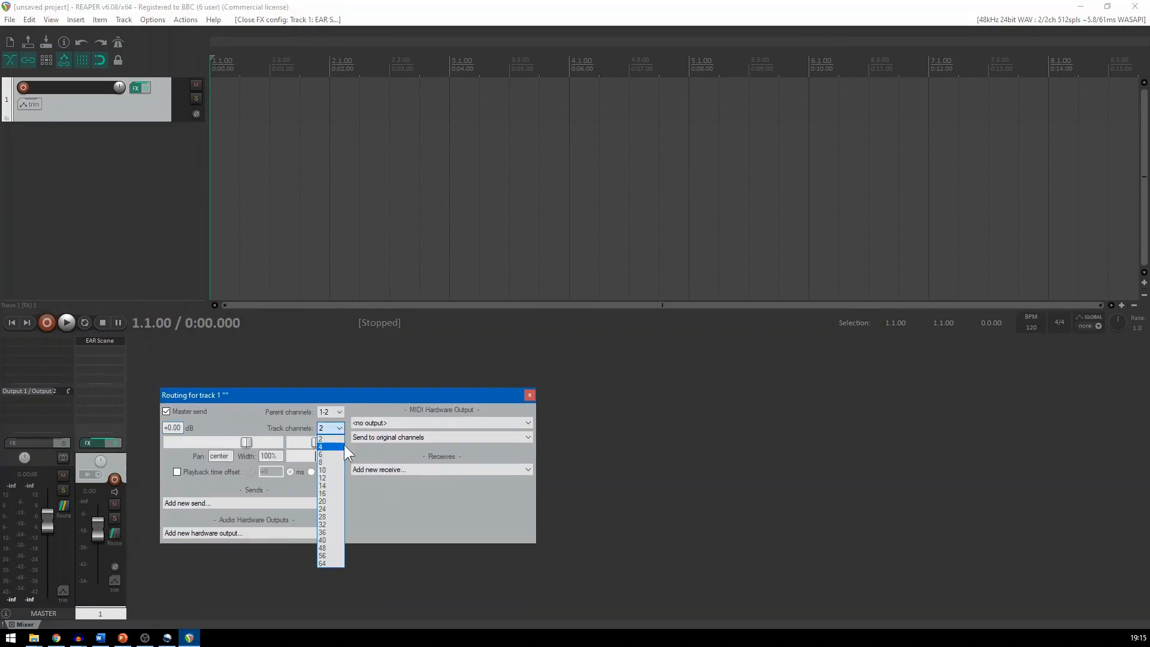
click(322, 563)
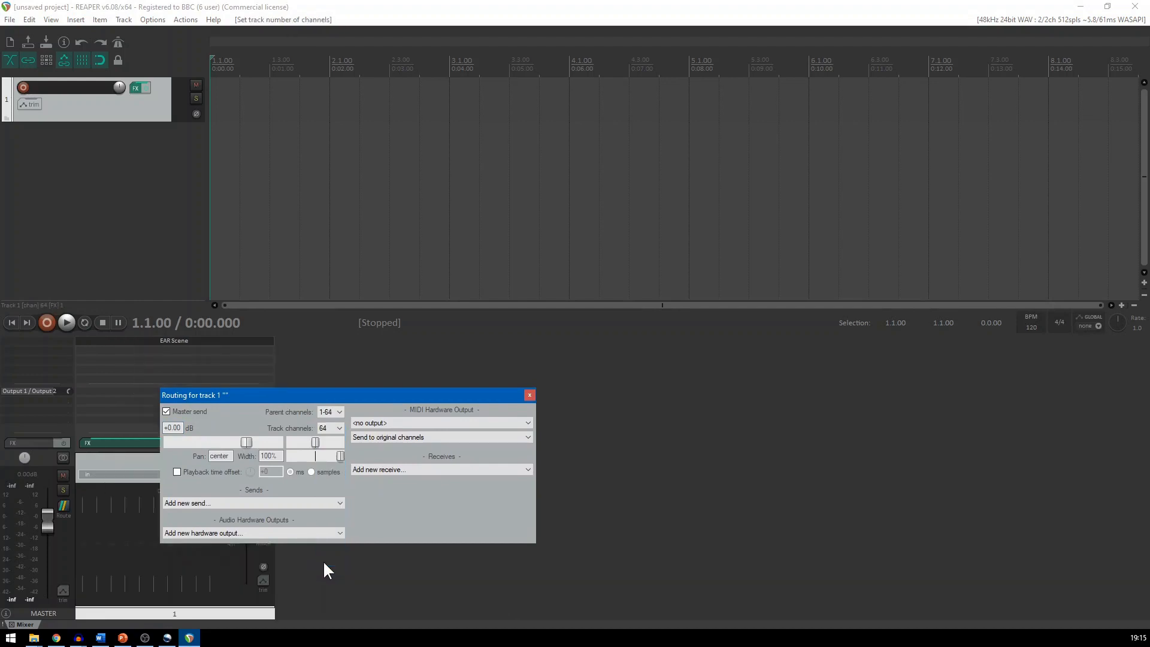
click(166, 412)
click(529, 396)
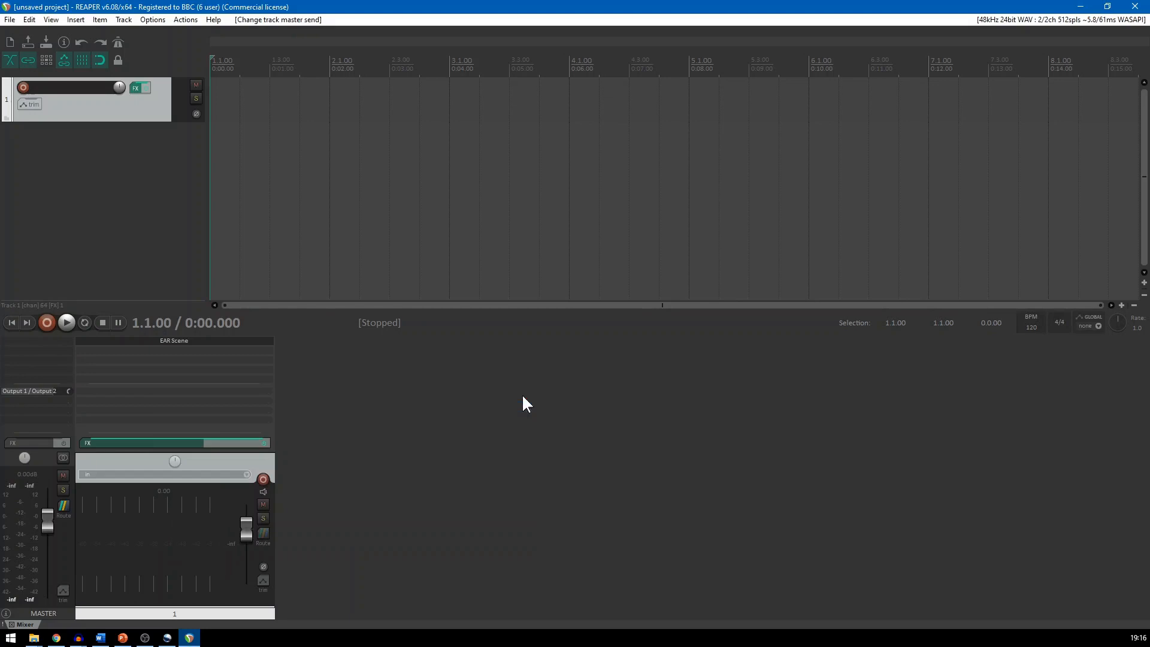
Name the first track "Scene"
double_click(204, 601)
text(Scene)
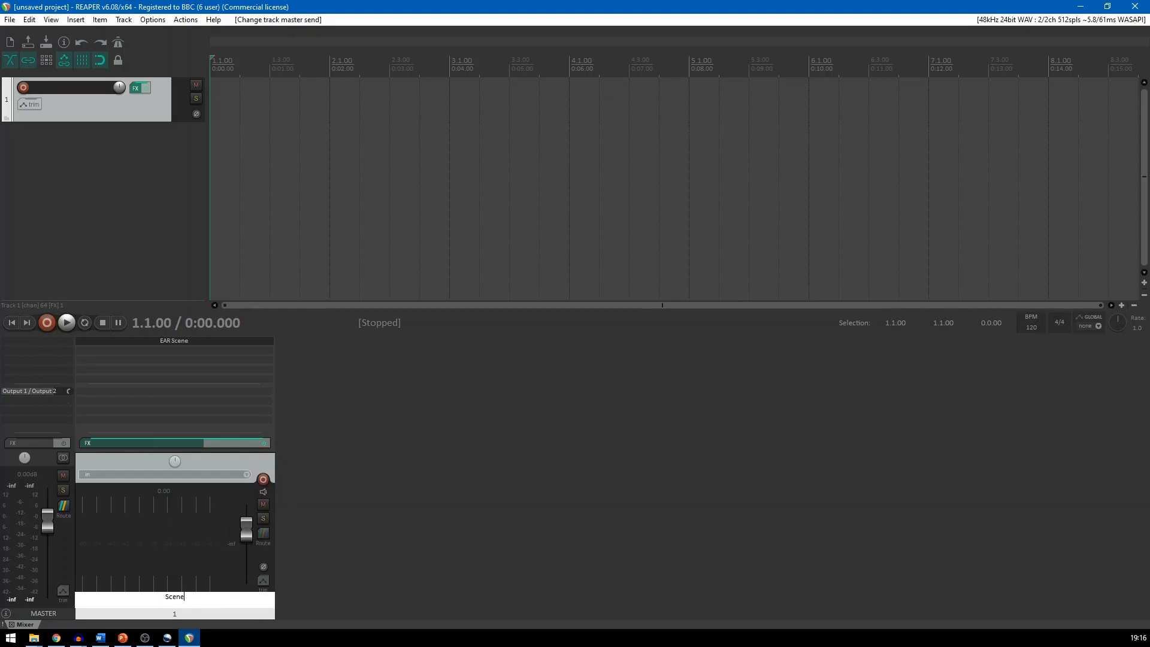
key(Return)
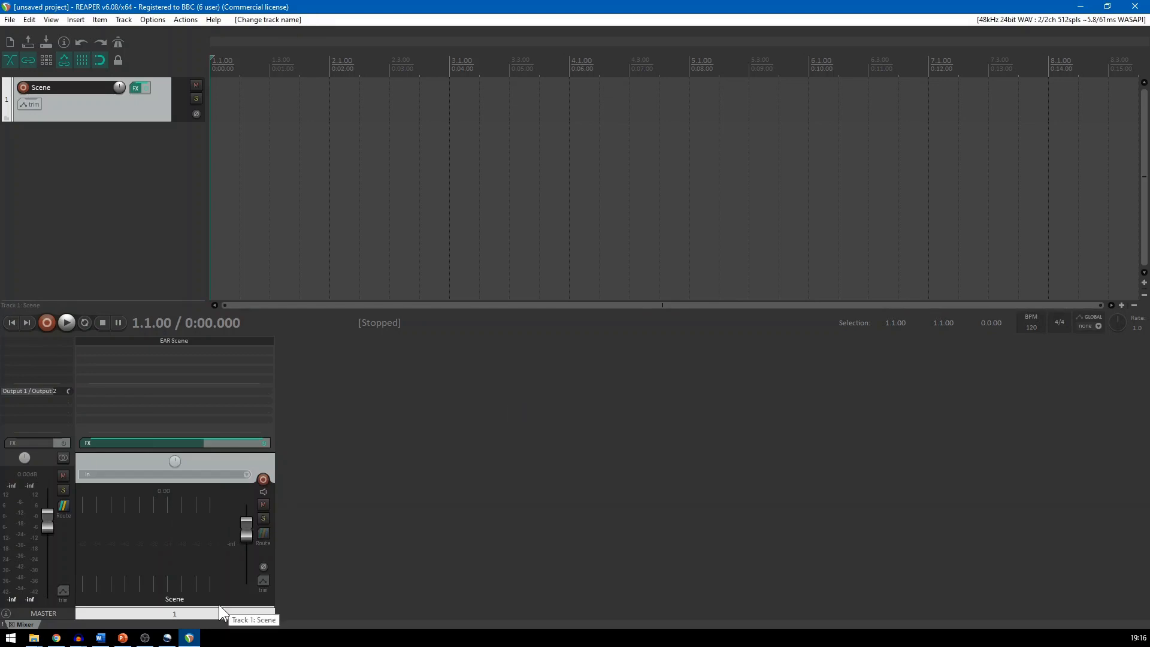
Add a second track with the VST3 EAR Monitoring 0+2+0 plugin and close the plugin window
double_click(299, 591)
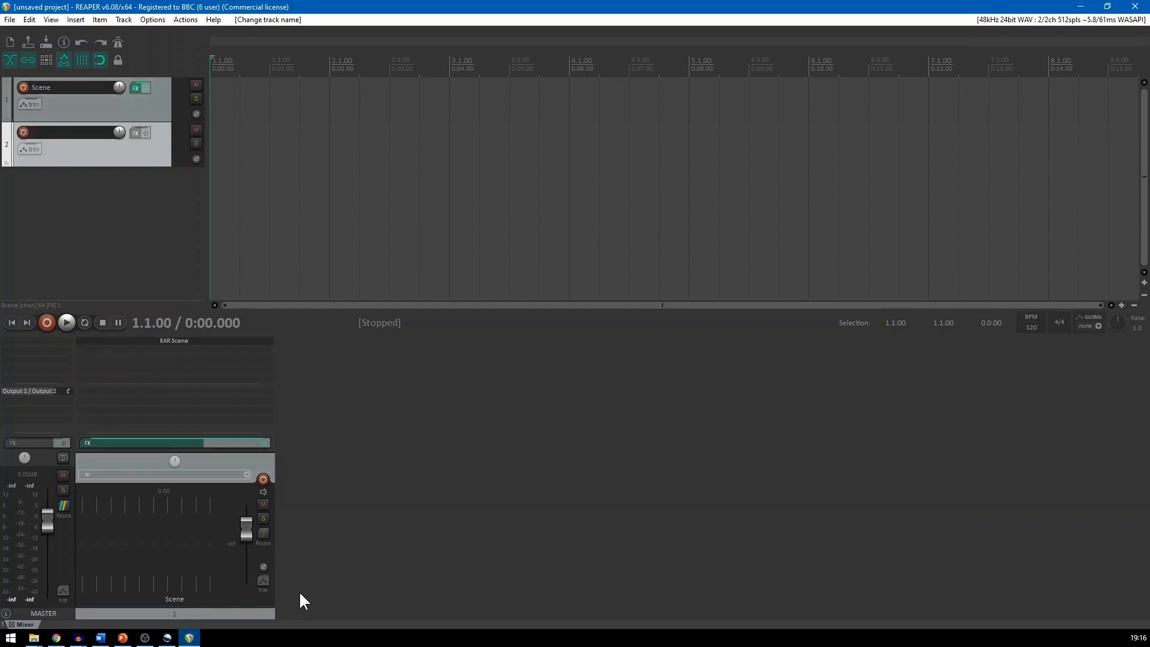
double_click(300, 341)
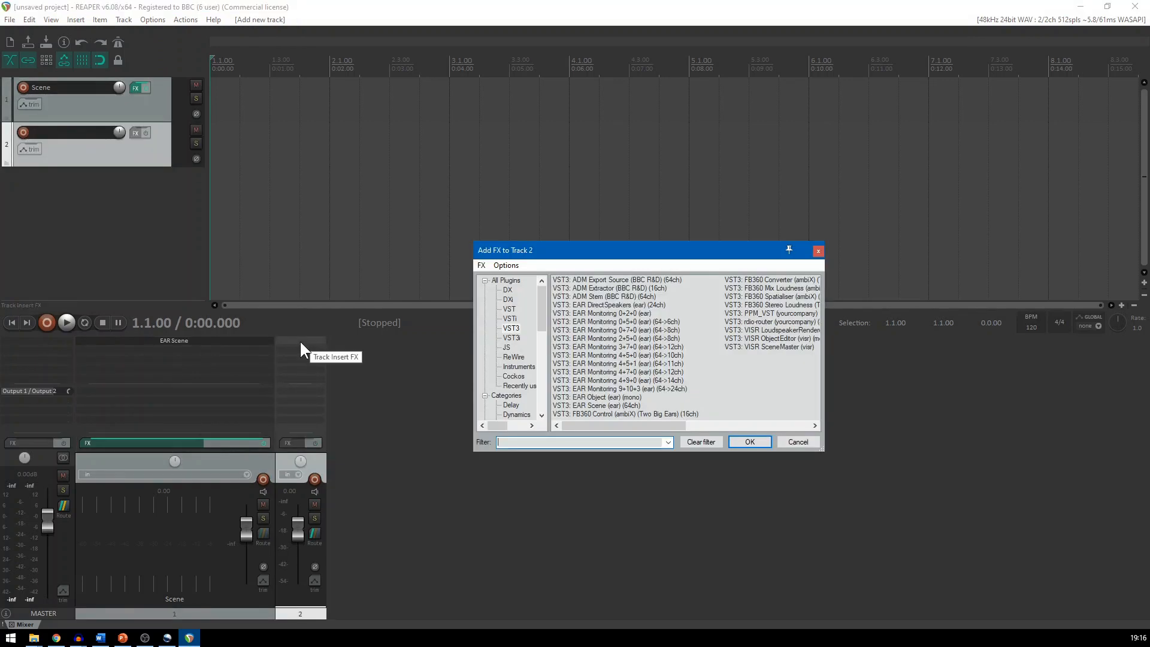
click(631, 314)
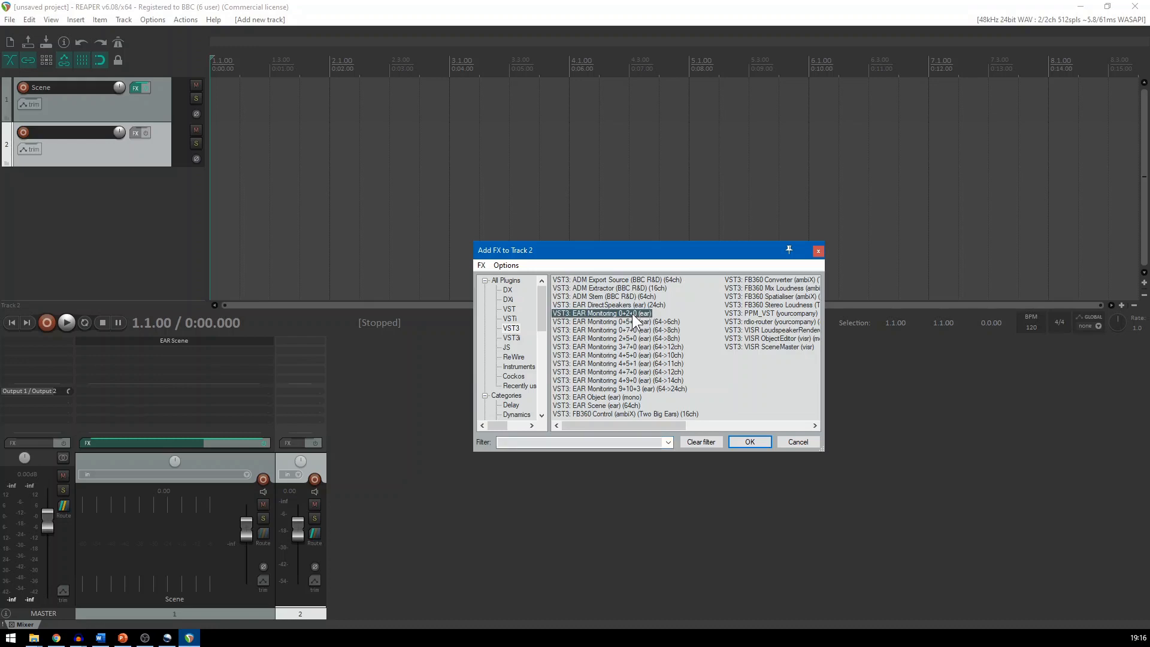
click(750, 443)
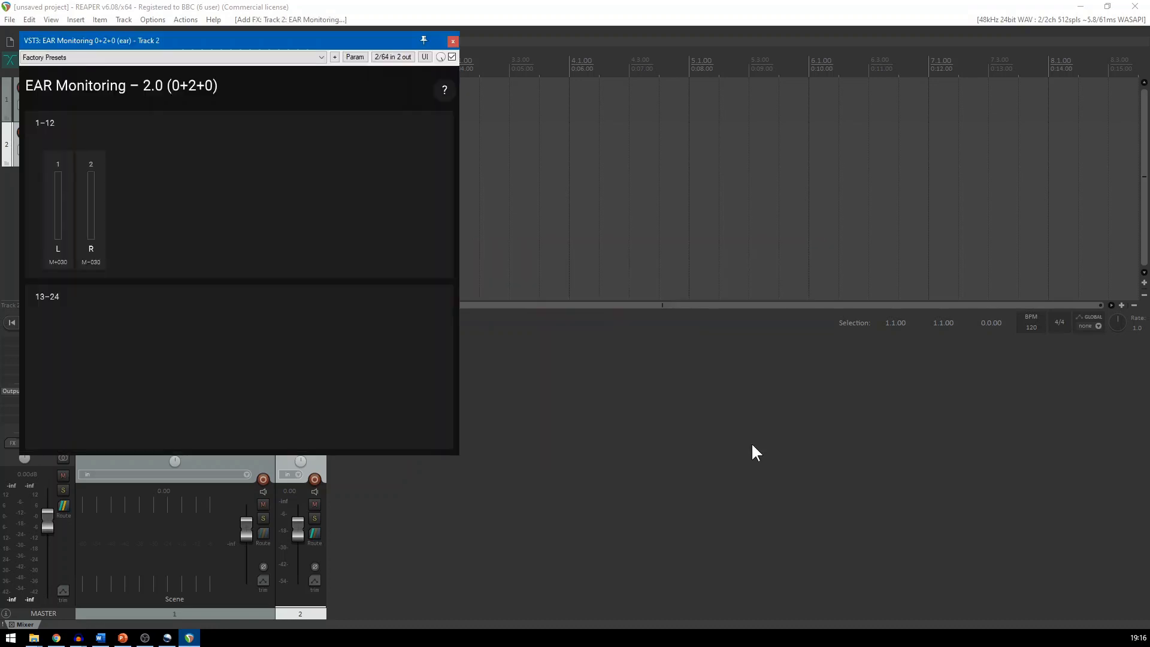
click(453, 41)
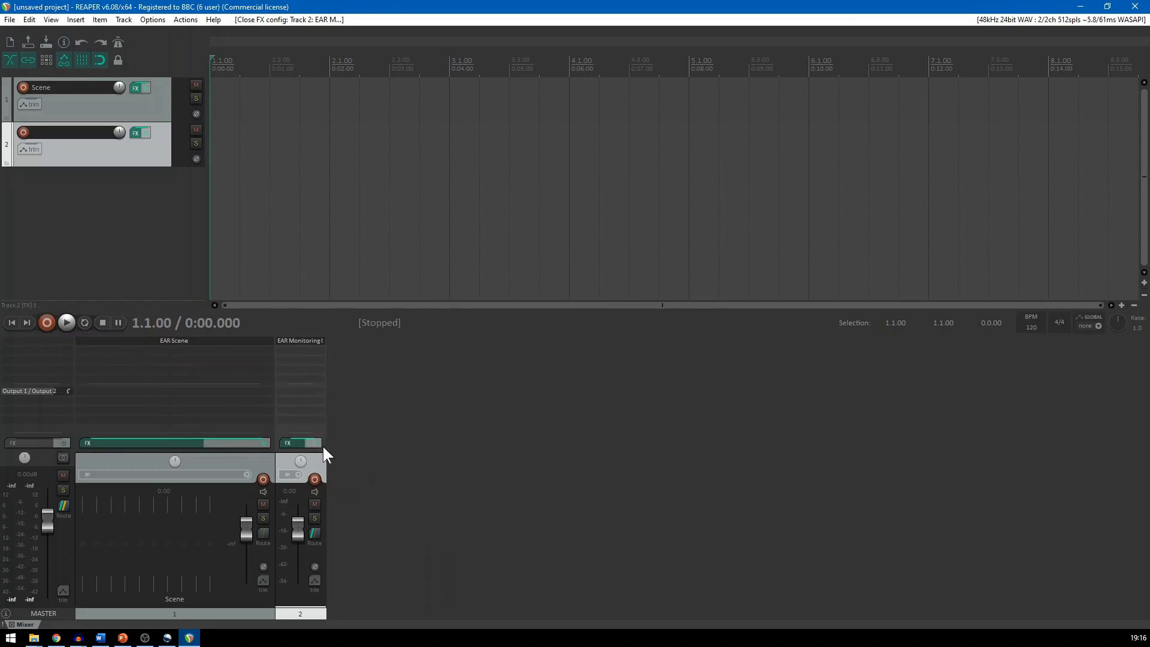
Set the EAR Monitoring track to 64 track channels, then close its routing window
click(313, 534)
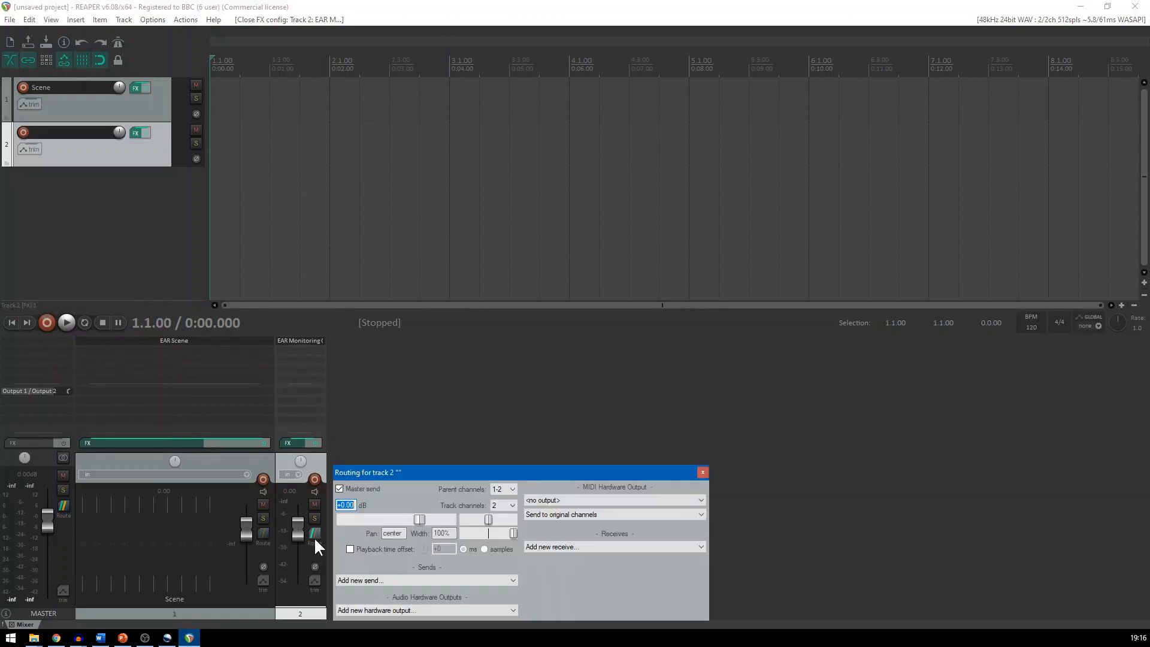
click(513, 507)
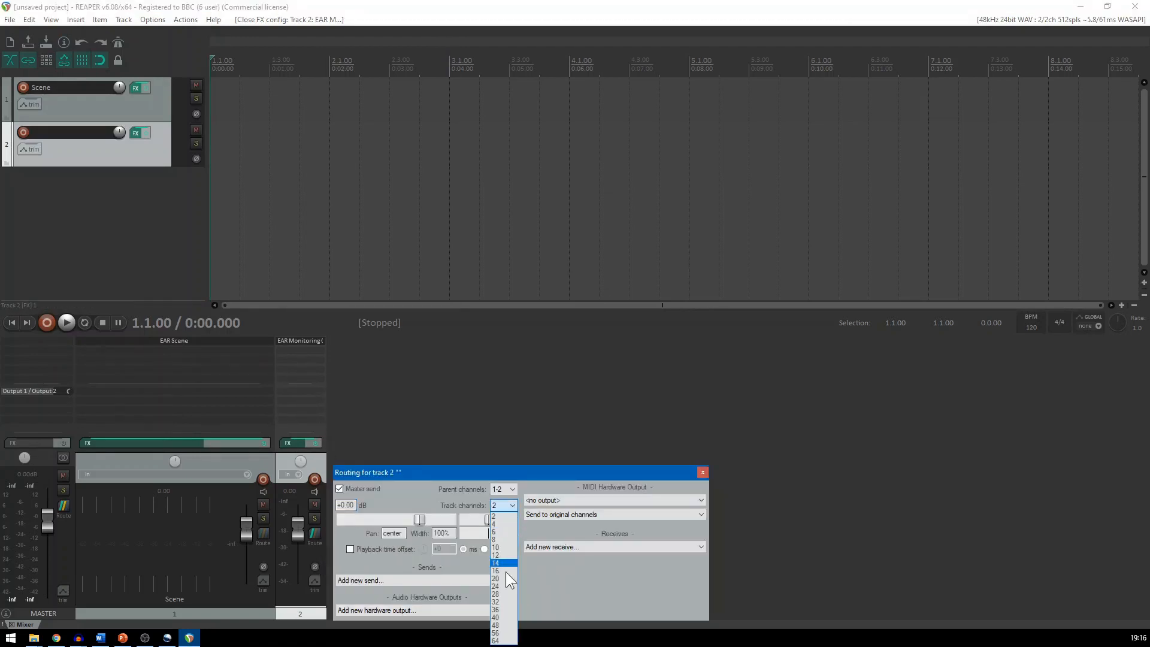
click(503, 641)
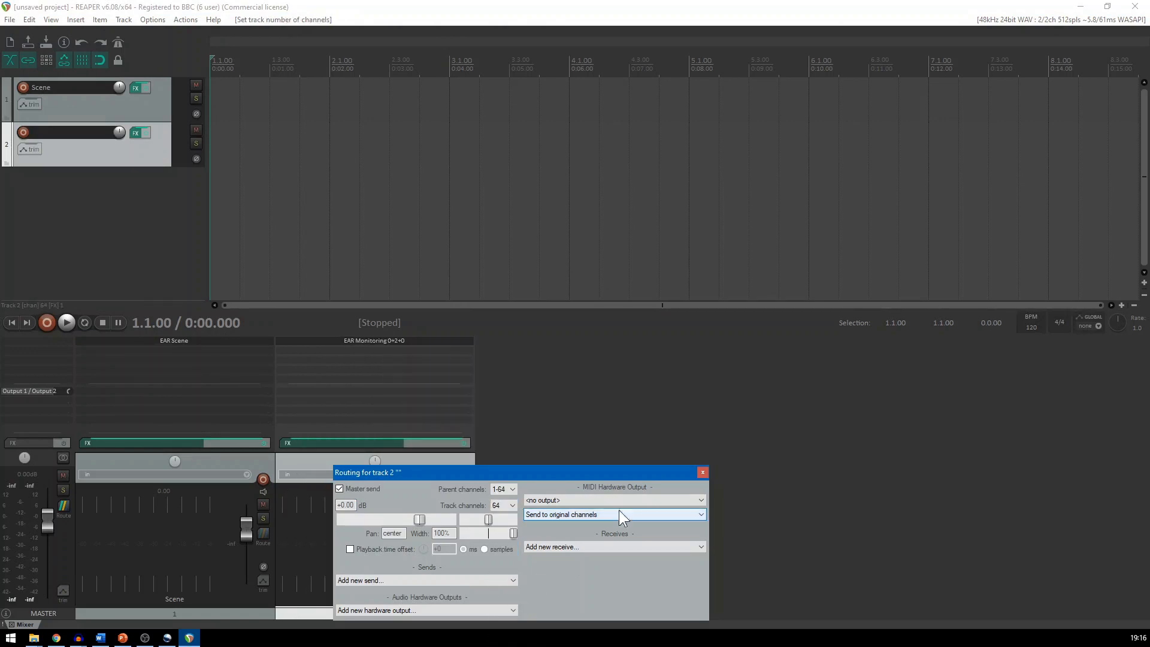
click(705, 472)
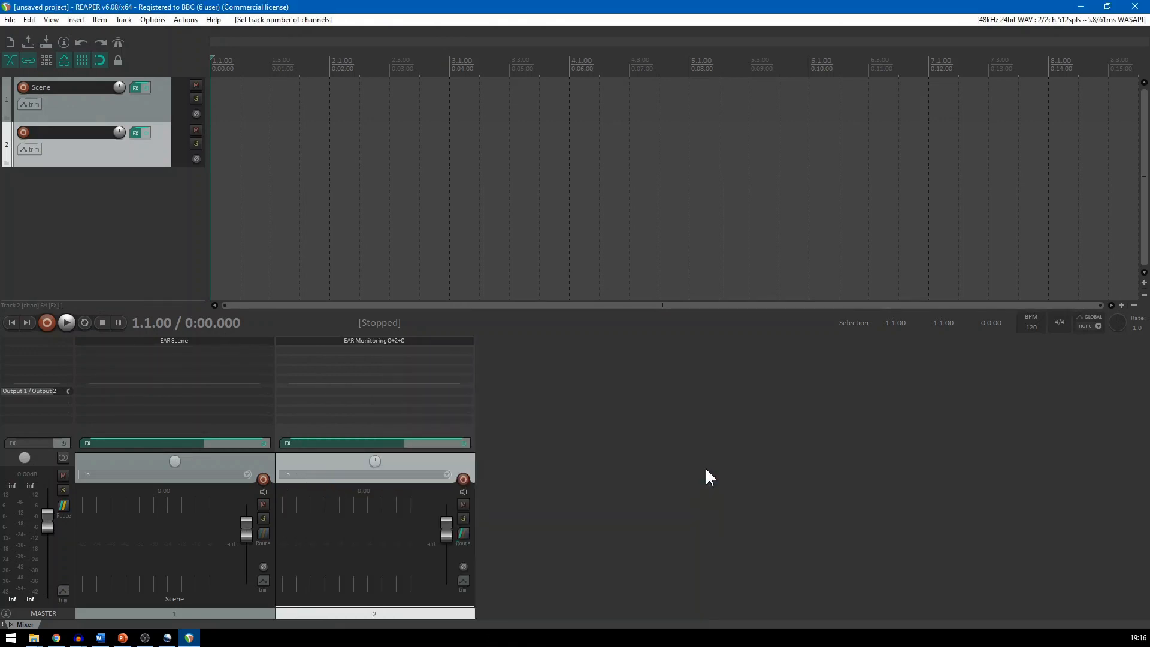
Name the second track "Monitor"
double_click(370, 602)
text(Monitor)
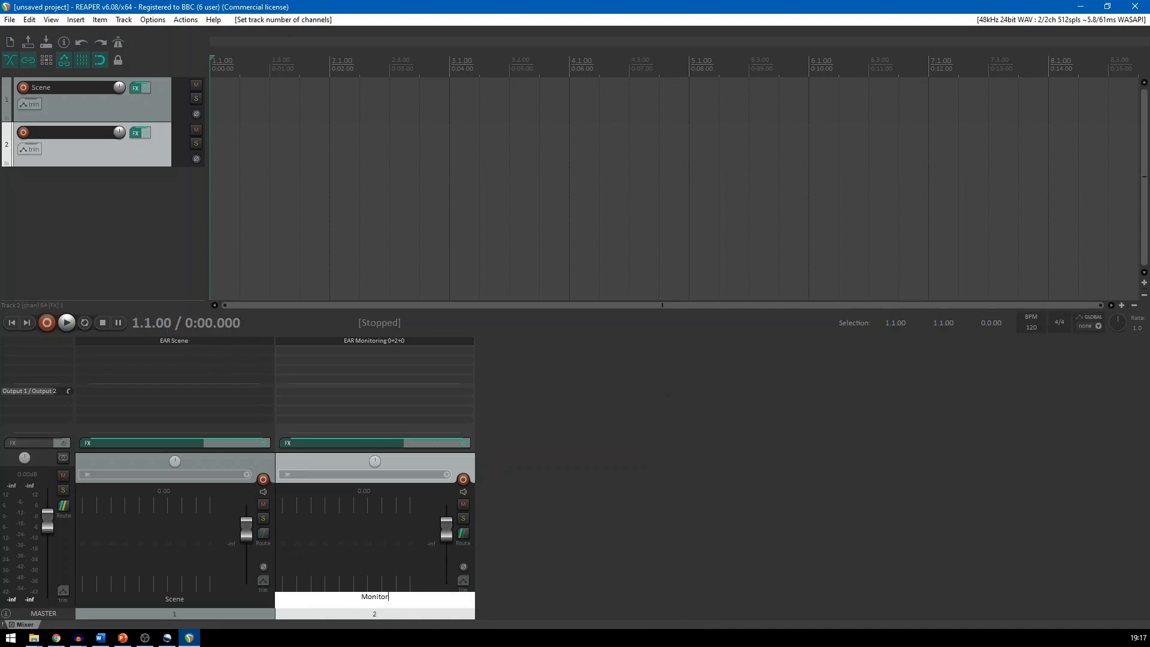
key(Return)
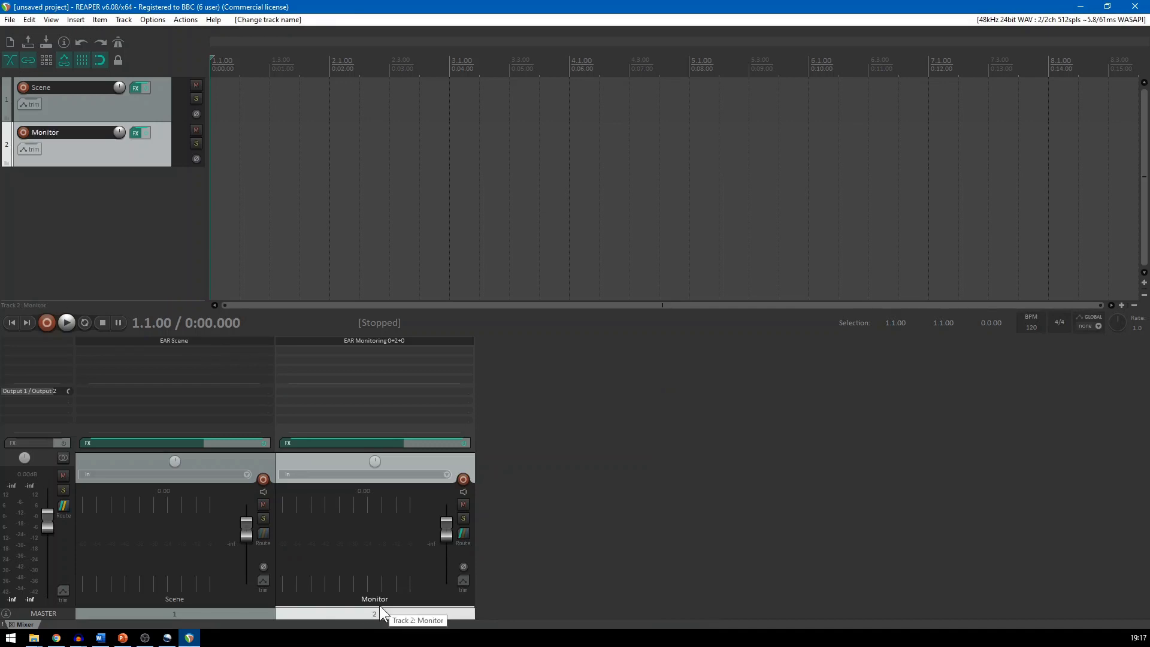
Add a send from the Scene track to the Monitor track with a 64-channel source, 1-64, and close the routing window
click(222, 393)
click(311, 503)
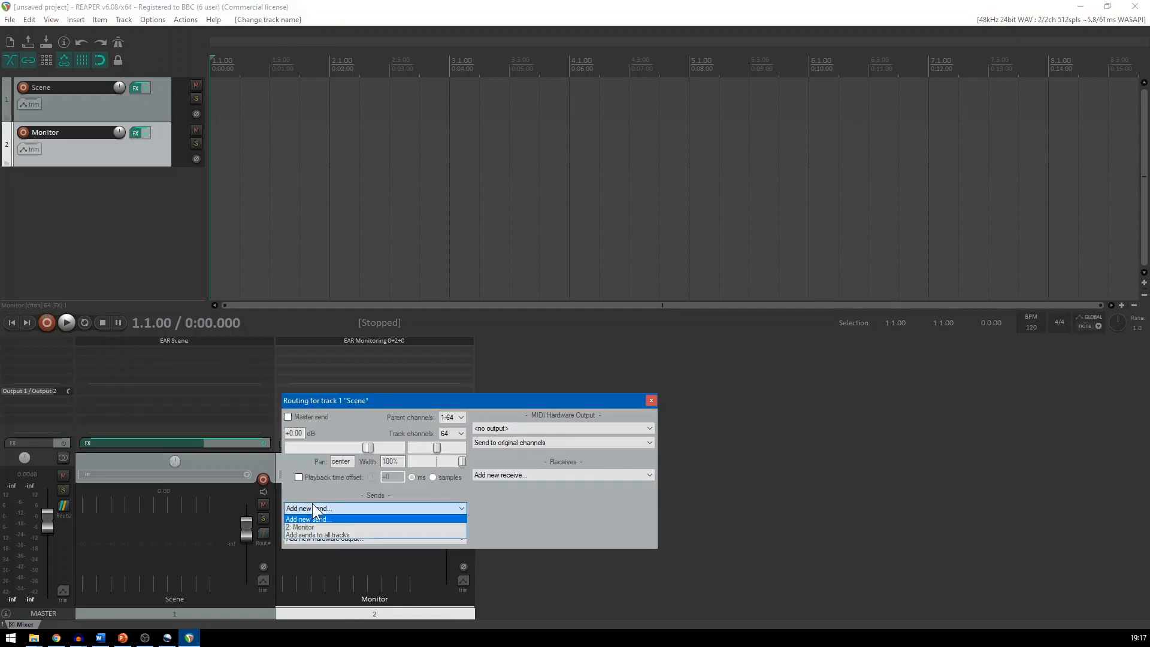
click(311, 528)
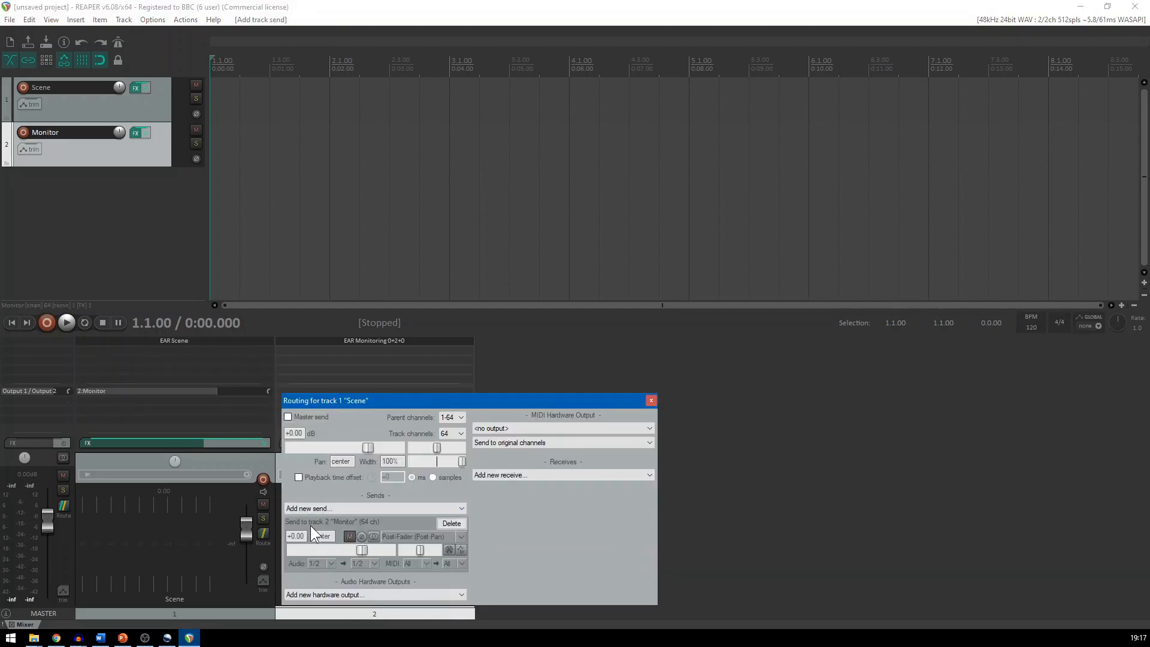
click(333, 563)
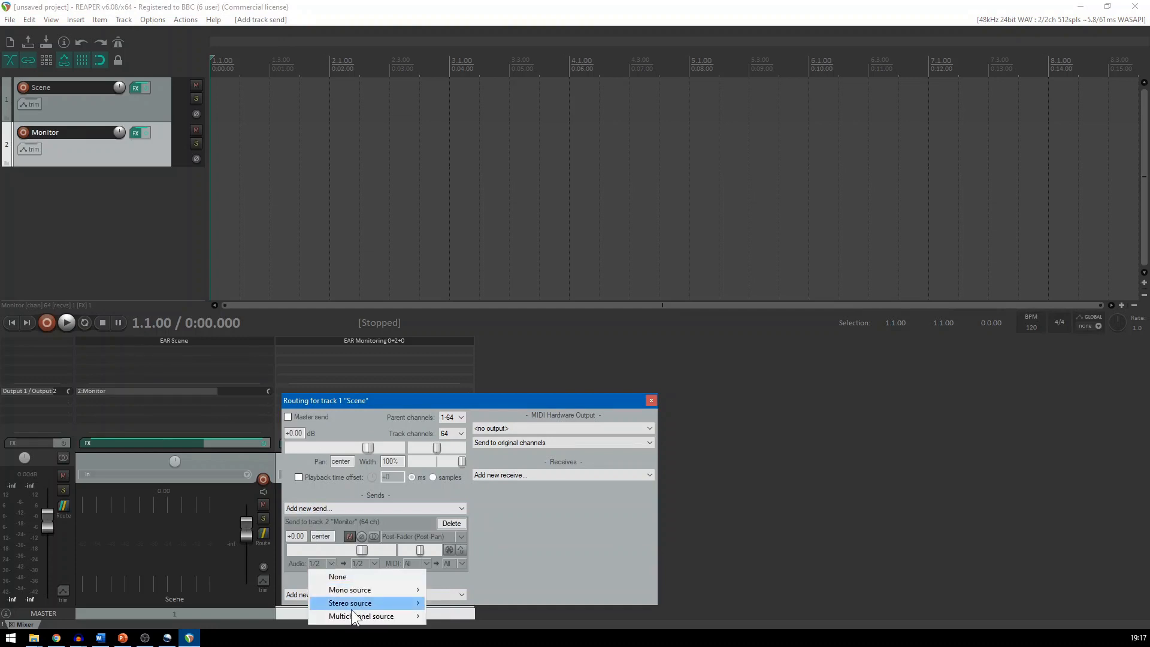
mouse_move(350, 616)
mouse_move(463, 615)
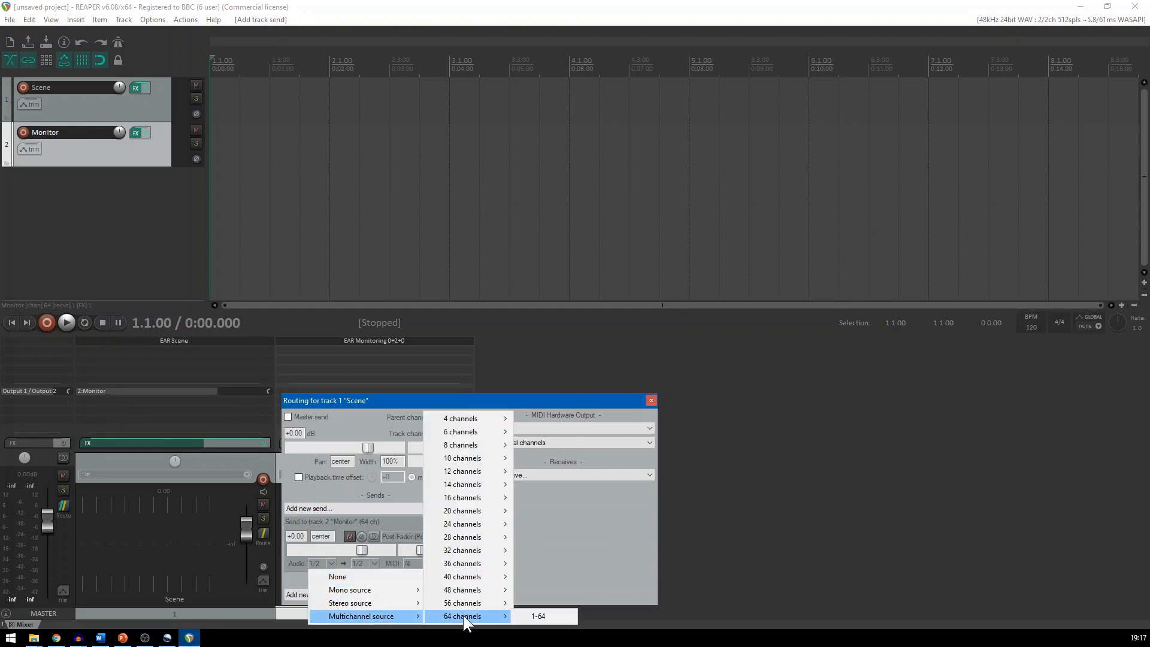
click(534, 616)
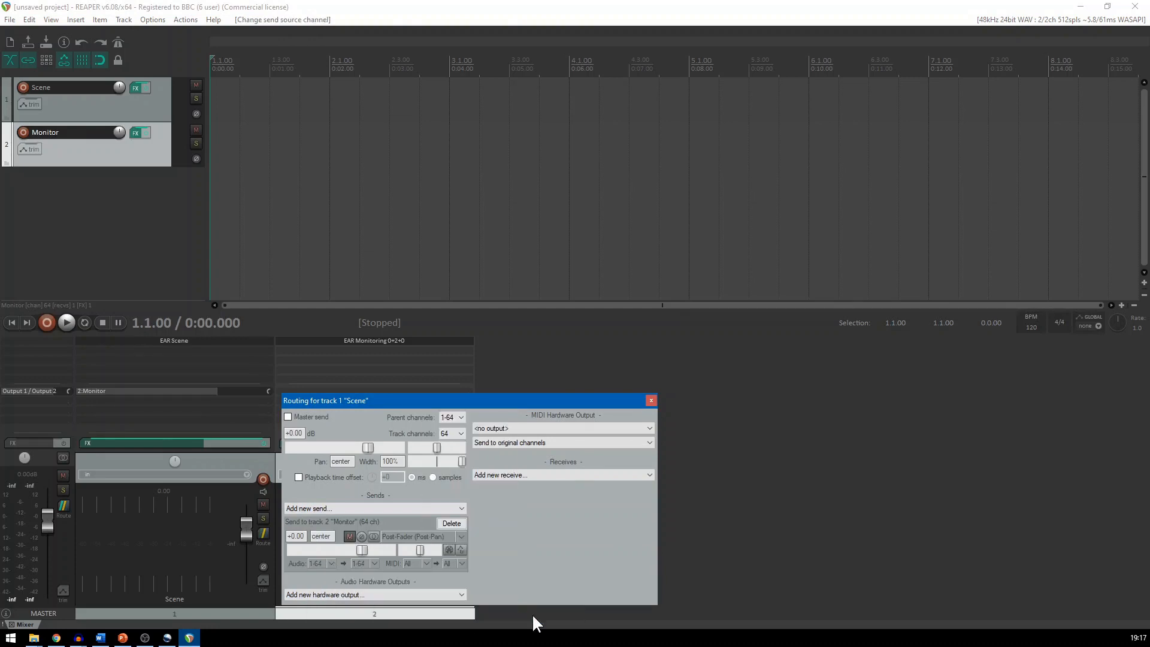
click(652, 400)
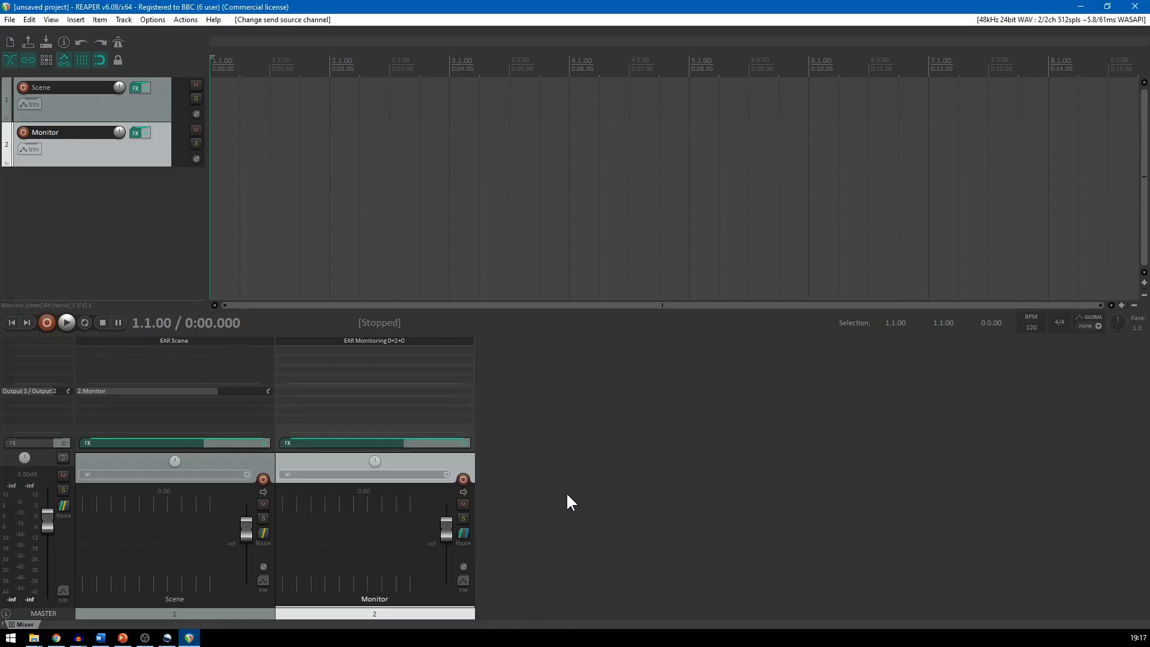
Add a third track and name it "5.1 Source"
double_click(505, 594)
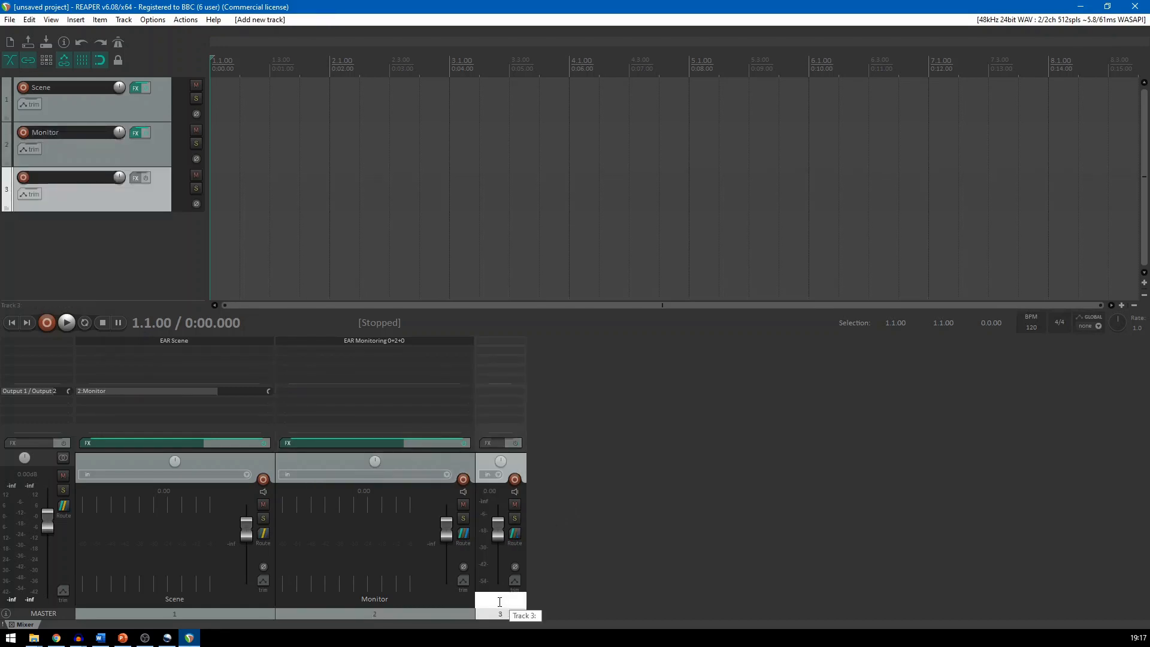
text(5.1 Source)
key(Return)
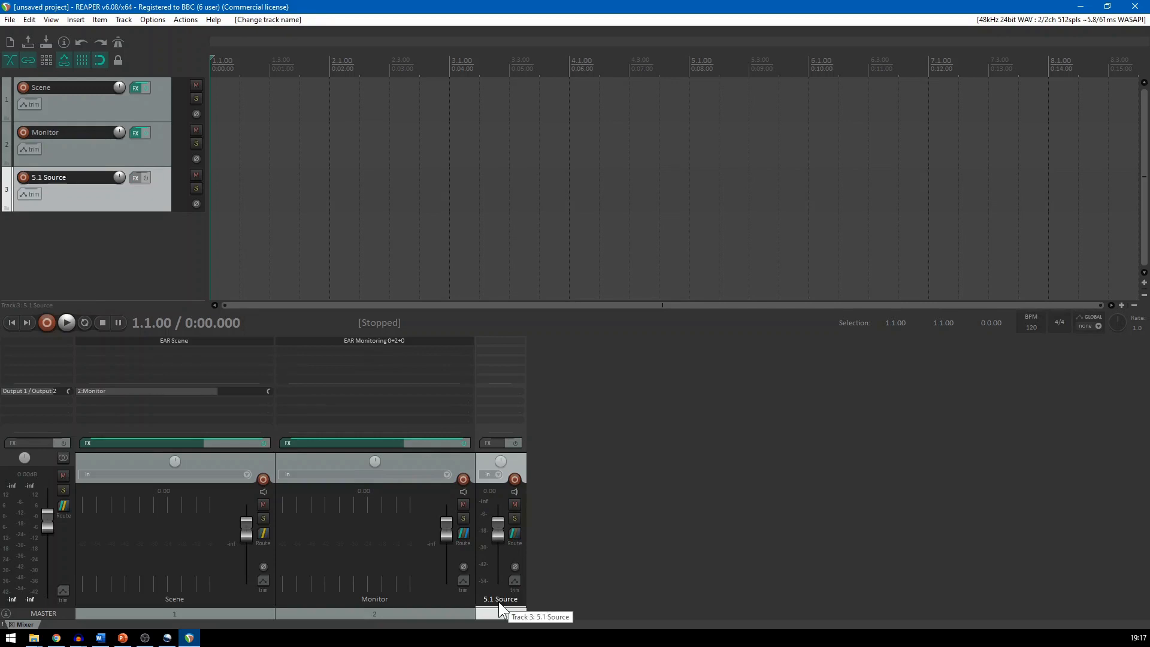
Add the VST3 EAR DirectSpeakers (24ch) plugin to the 5.1 Source track
click(502, 342)
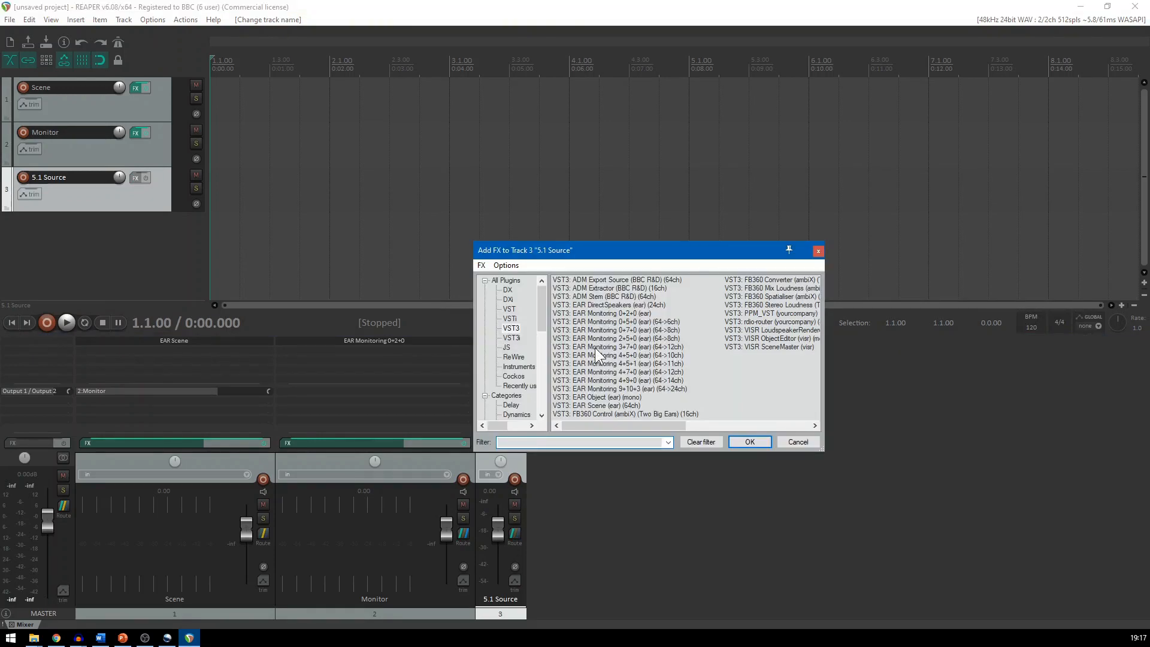
click(582, 305)
click(740, 444)
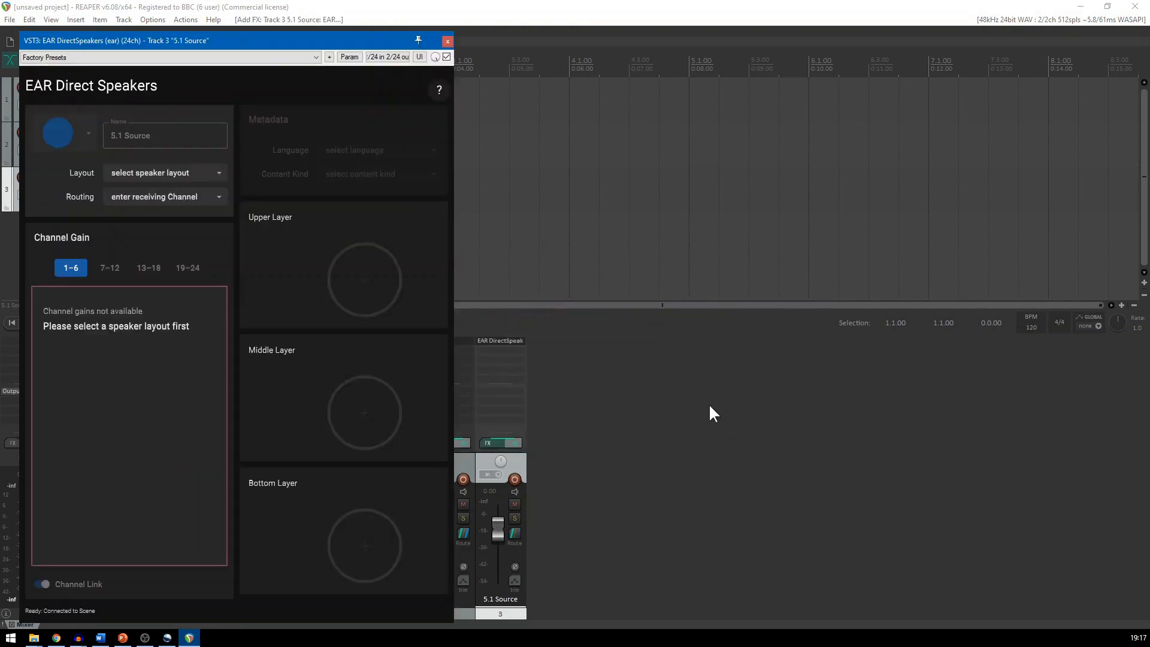
Set the EAR Direct Speakers layout to 5.1 (0+5+0) and its routing to 1-6, then close the plugin window
drag(253, 37, 842, 35)
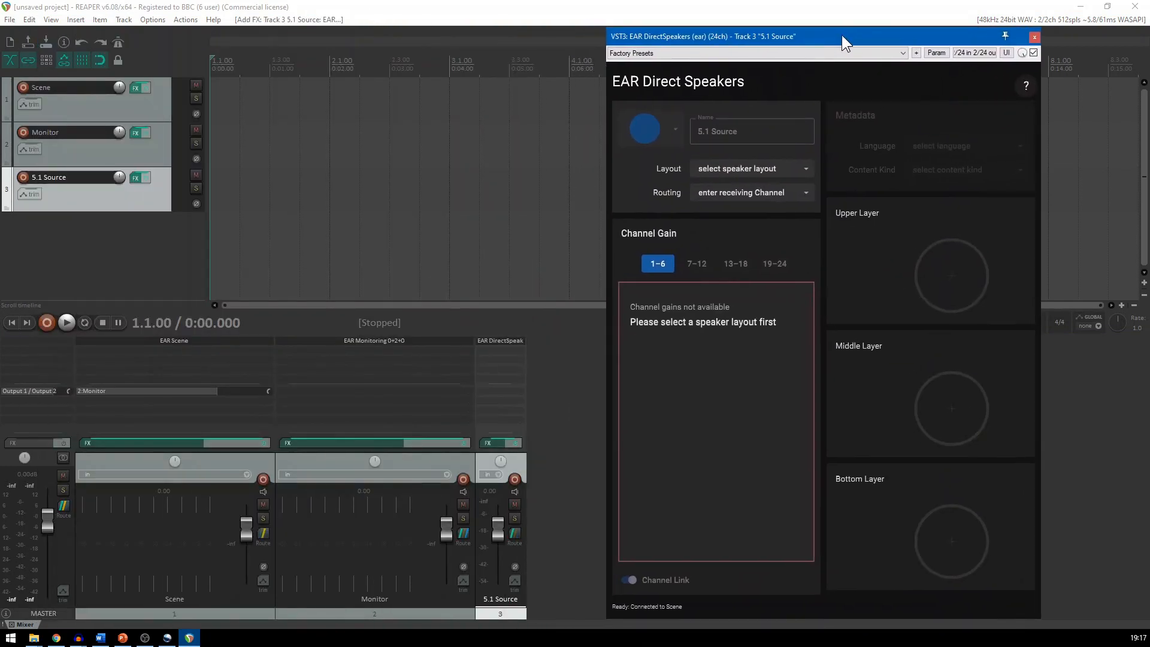
click(752, 170)
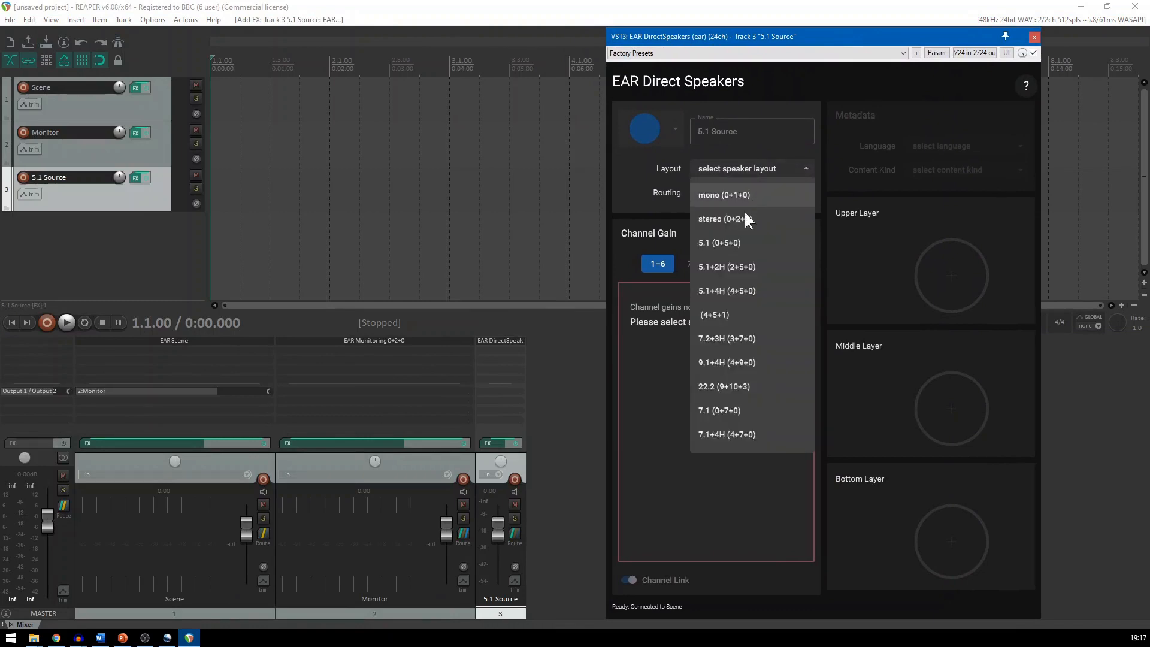
click(745, 244)
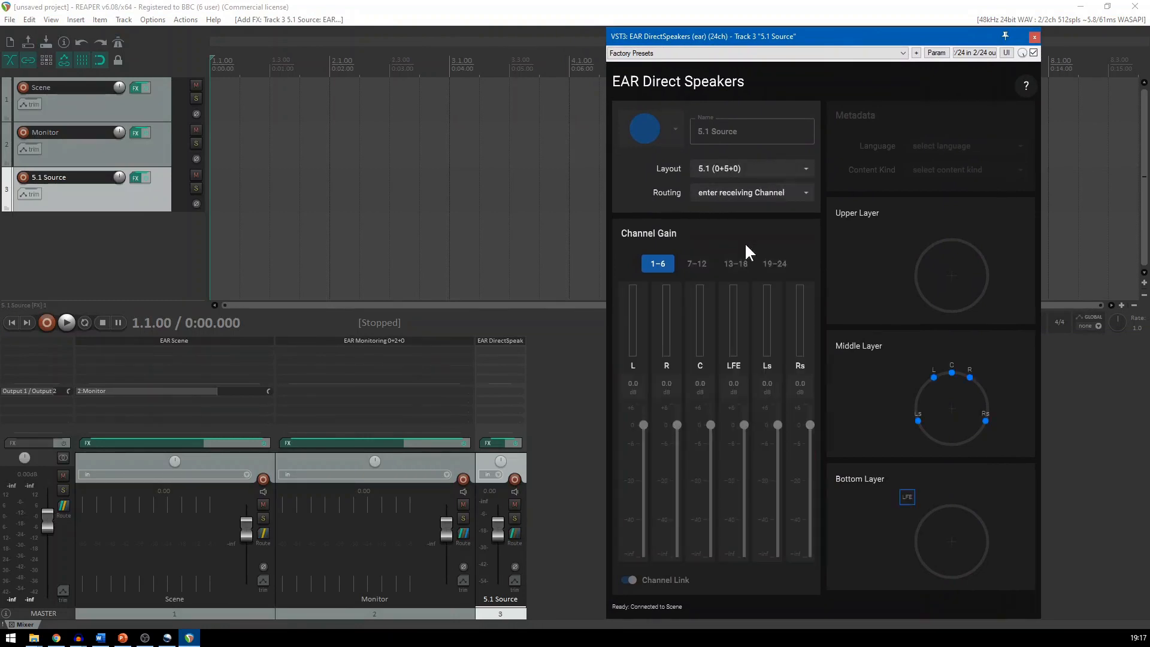
click(732, 192)
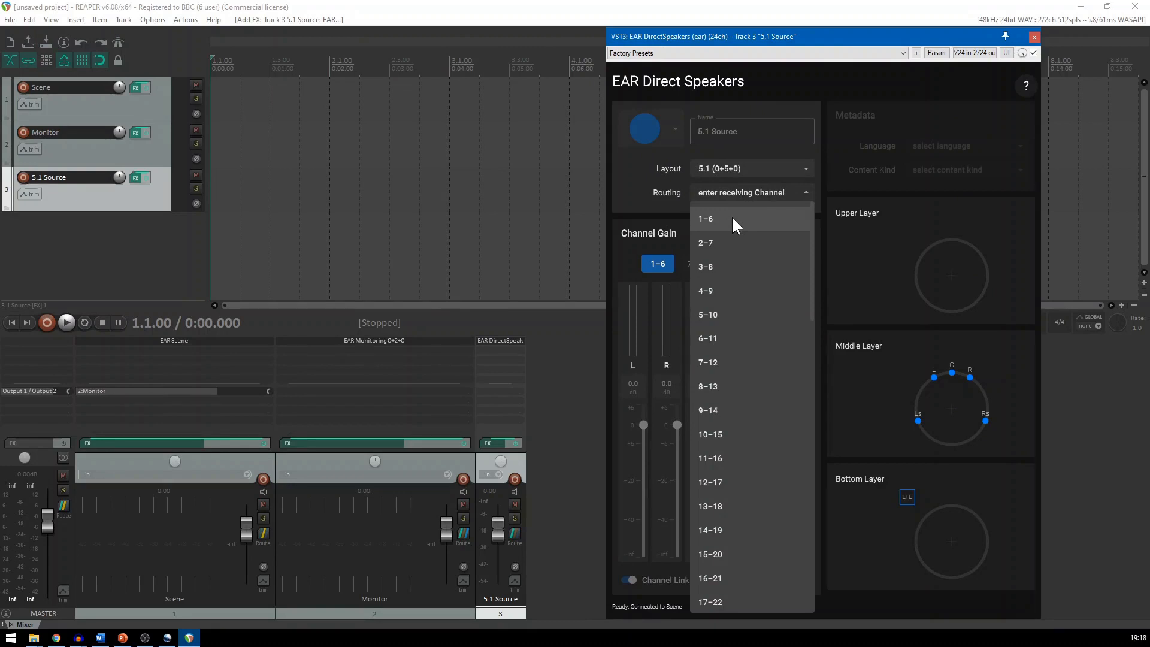
click(733, 223)
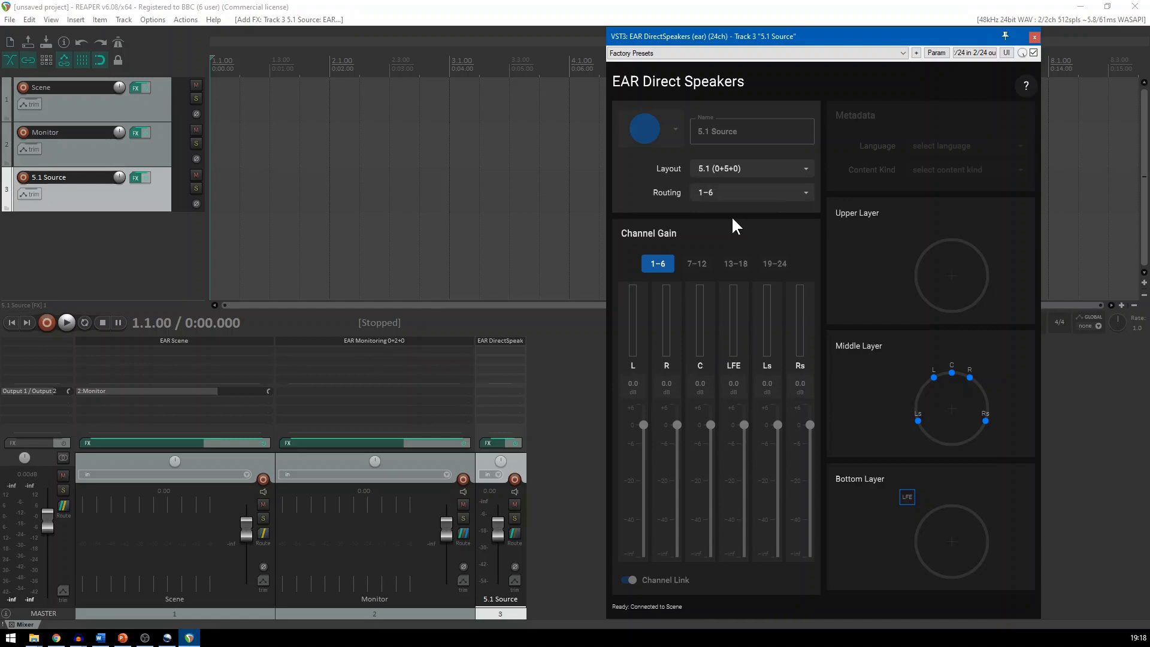
click(1035, 37)
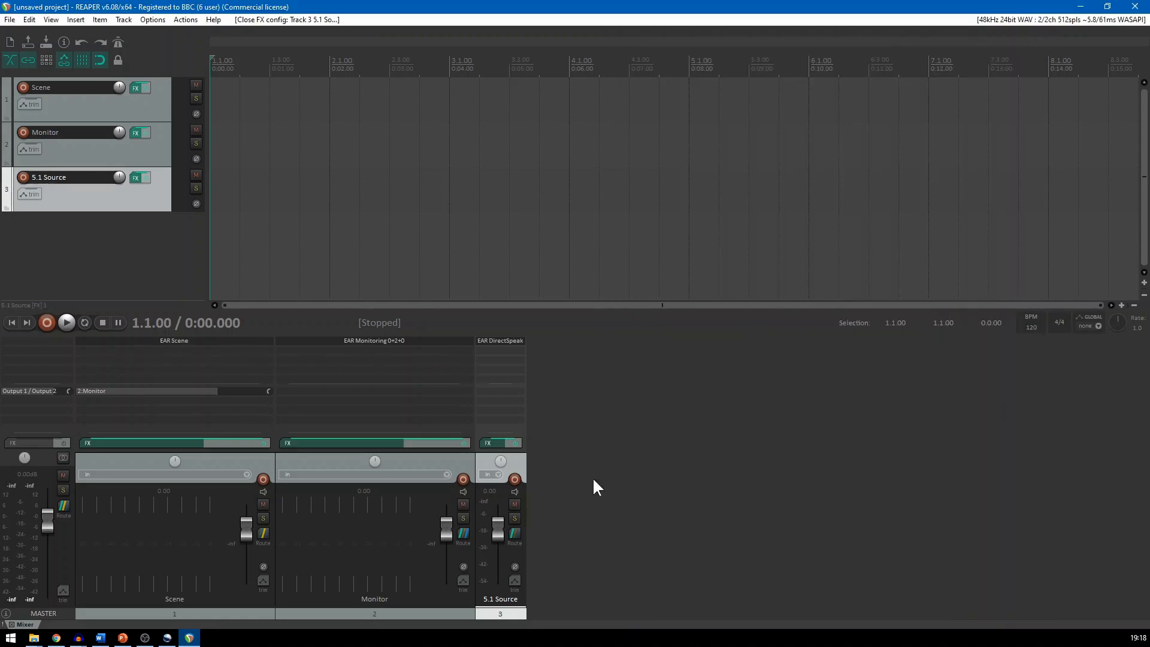
Set the 5.1 Source track to 6 track channels and disable its master send
click(516, 533)
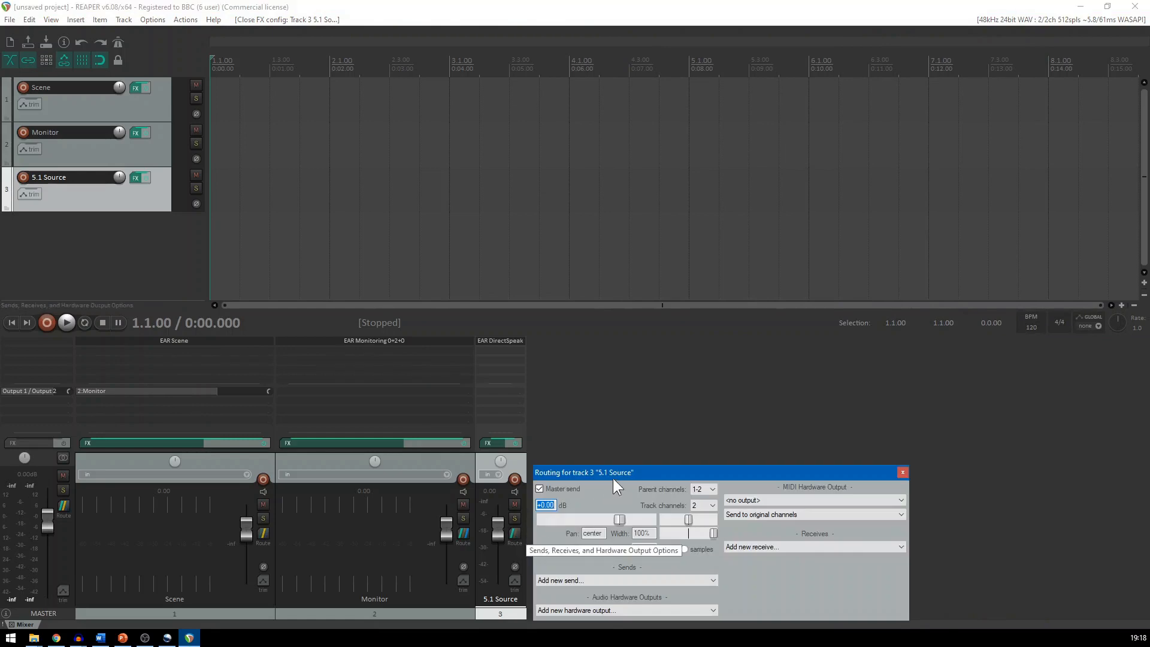
drag(613, 478, 620, 364)
click(711, 390)
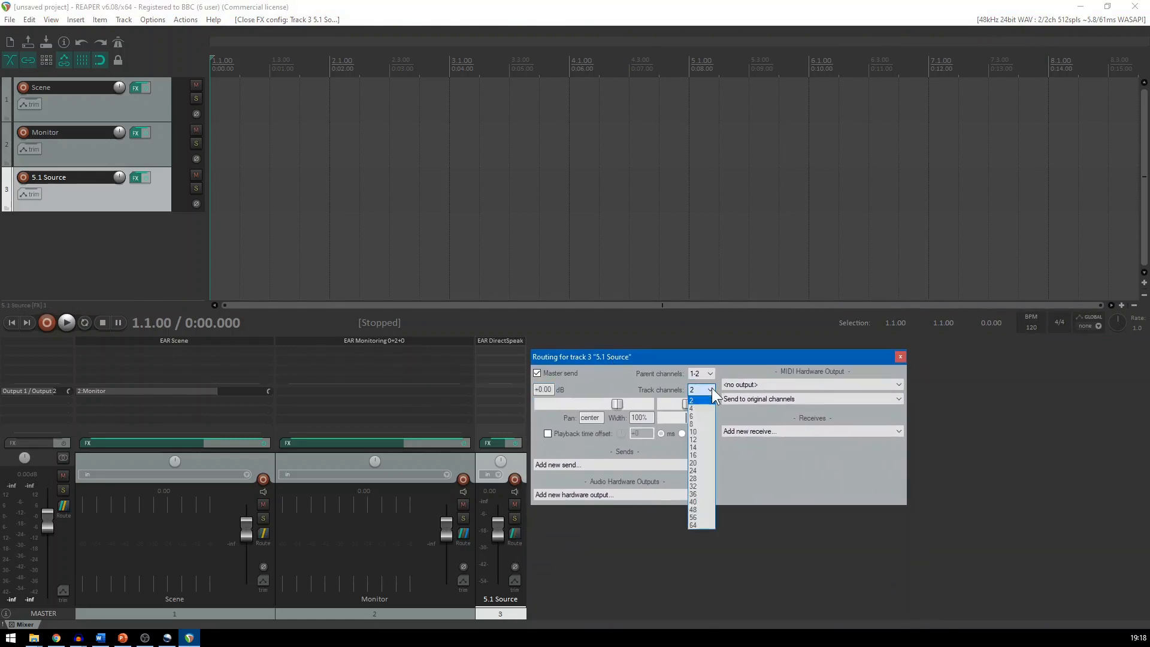
click(692, 416)
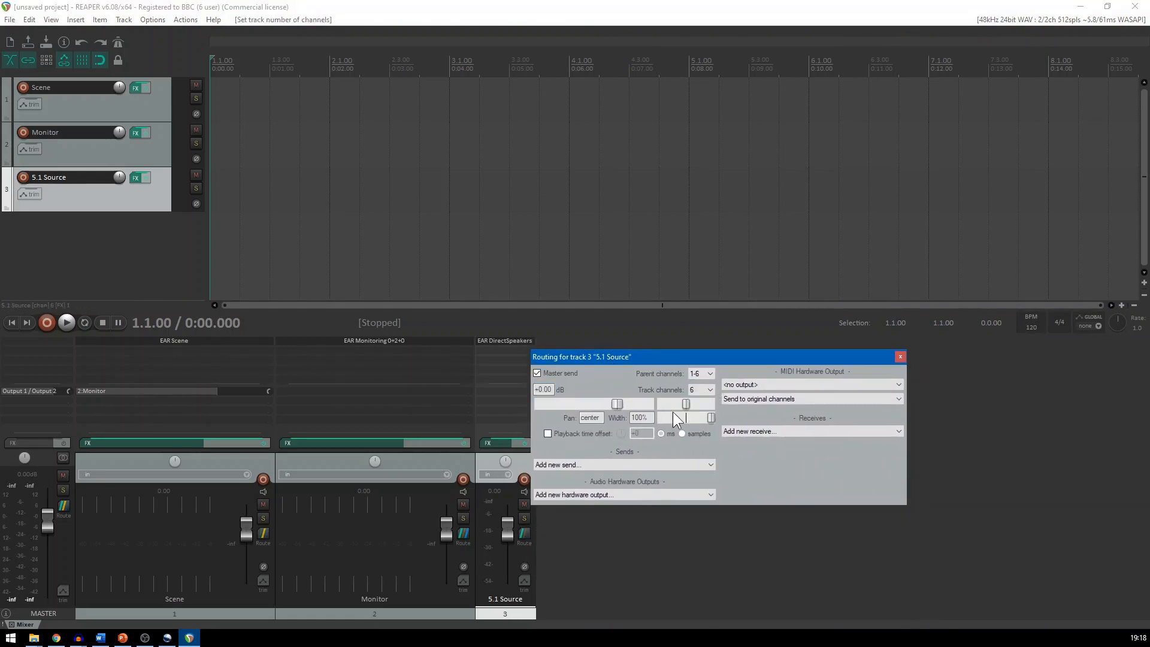
click(537, 373)
Add a send from the 5.1 Source track to the Scene track with a 6-channel source, 1-6, and close the routing window
click(680, 465)
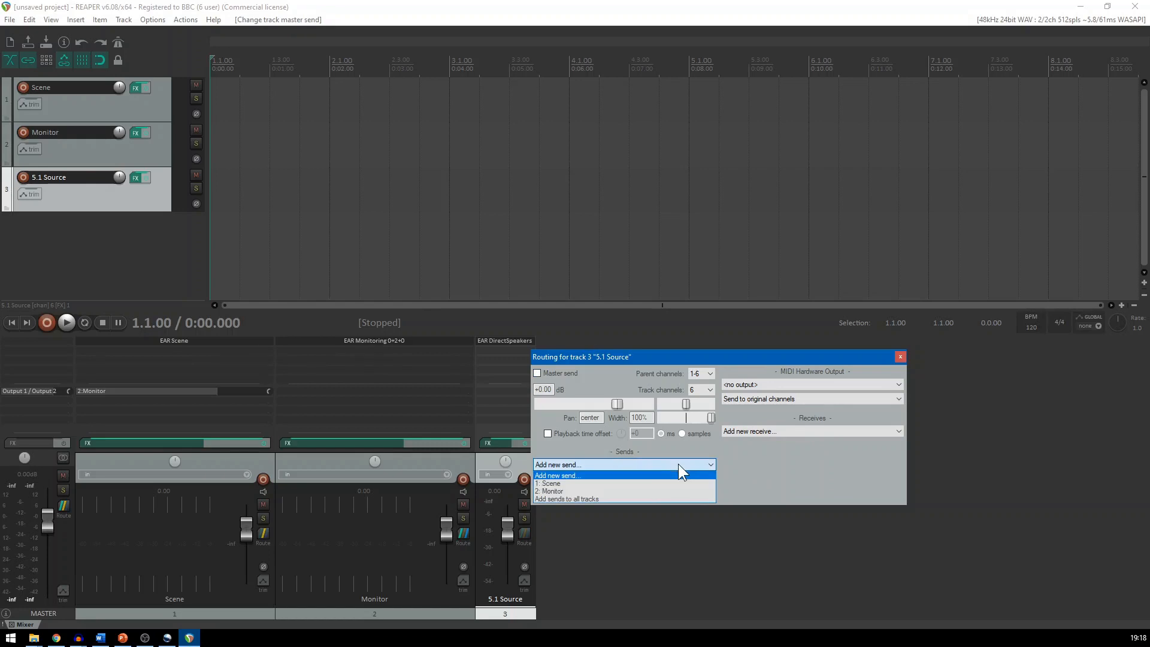
click(602, 482)
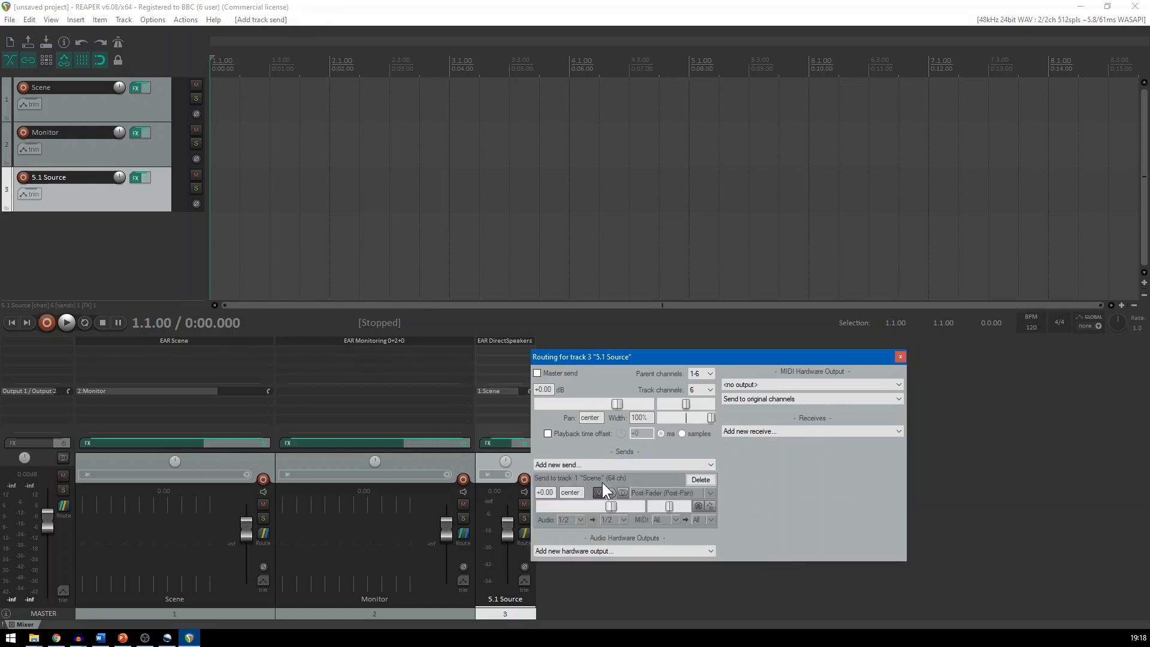
click(581, 520)
mouse_move(596, 572)
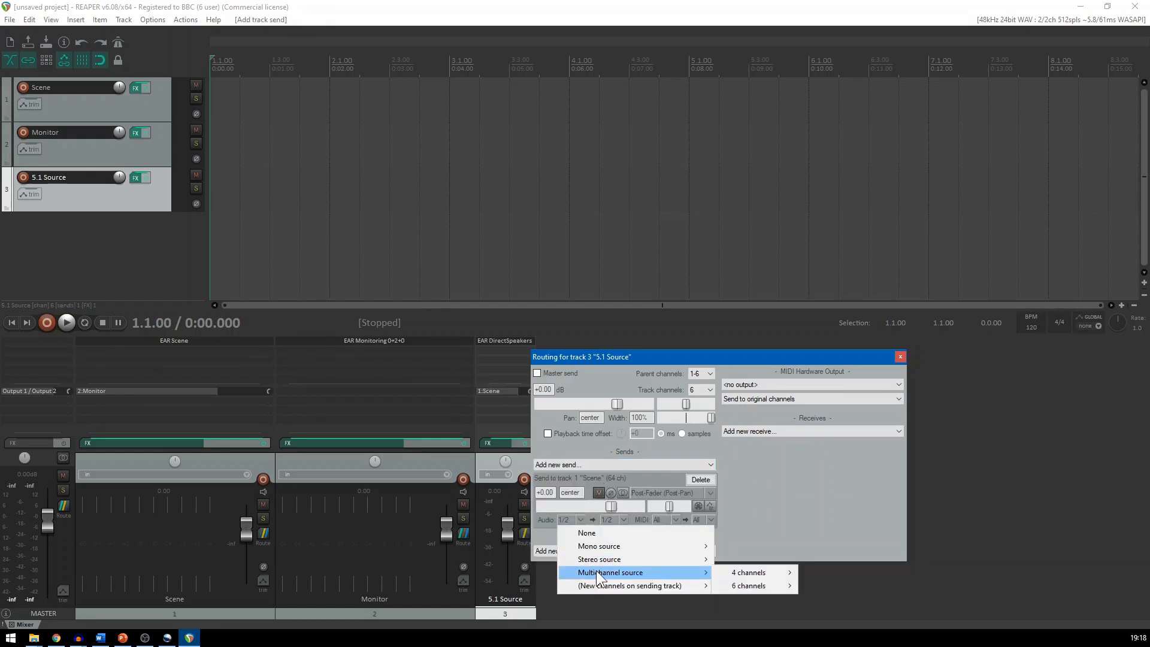
mouse_move(754, 585)
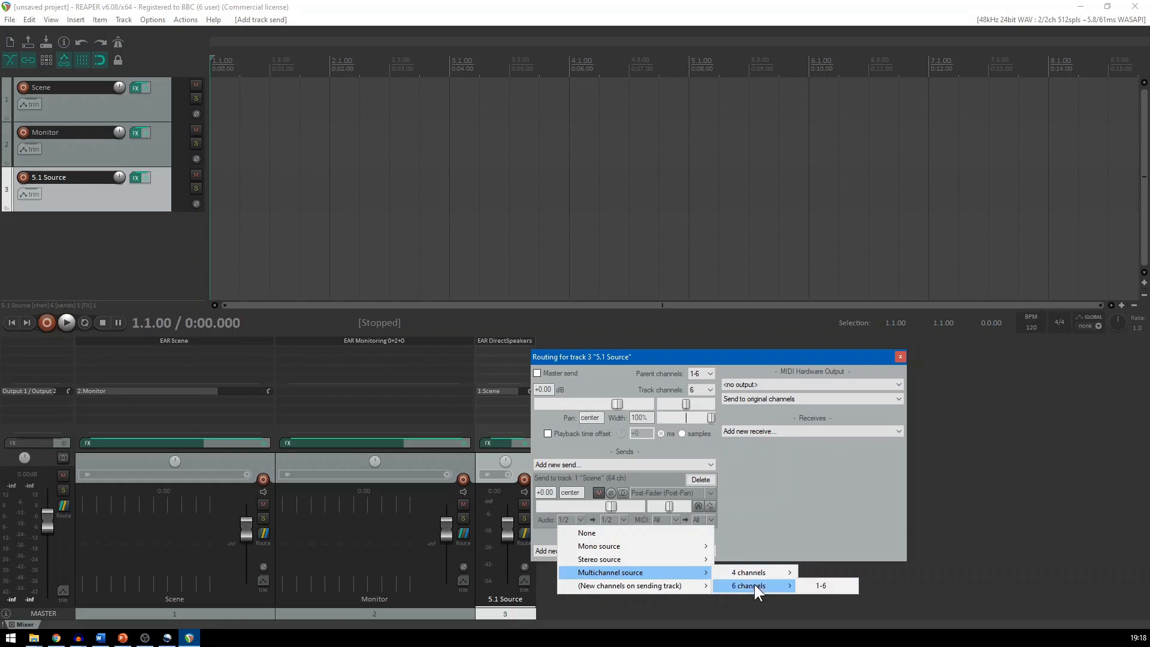
click(838, 590)
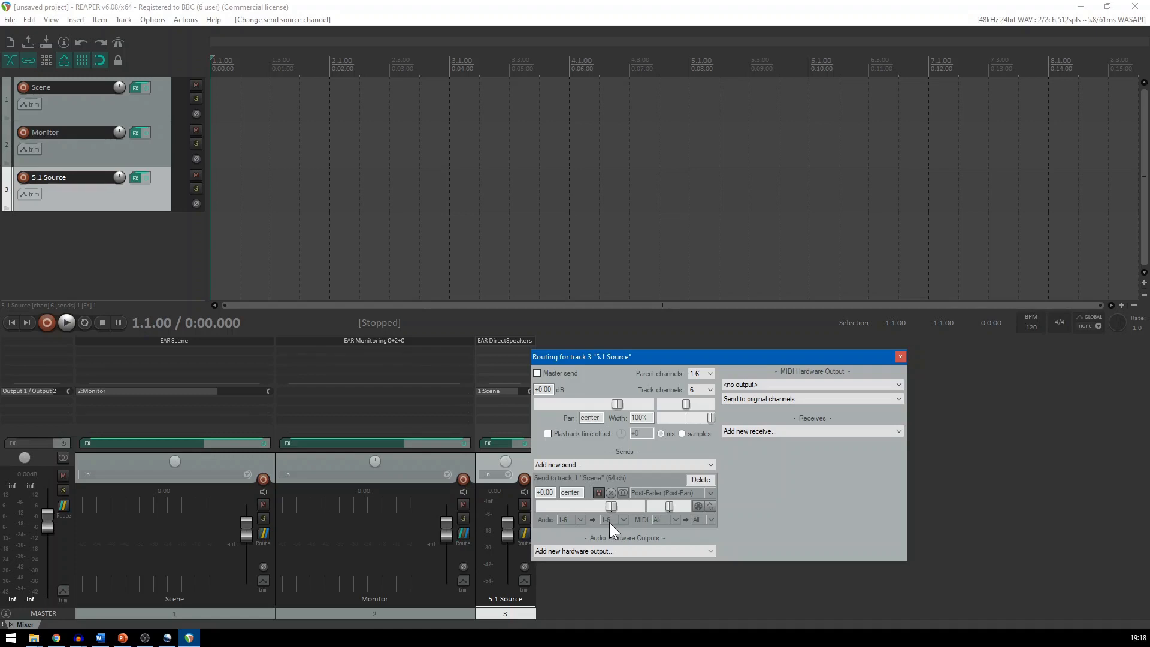
click(901, 357)
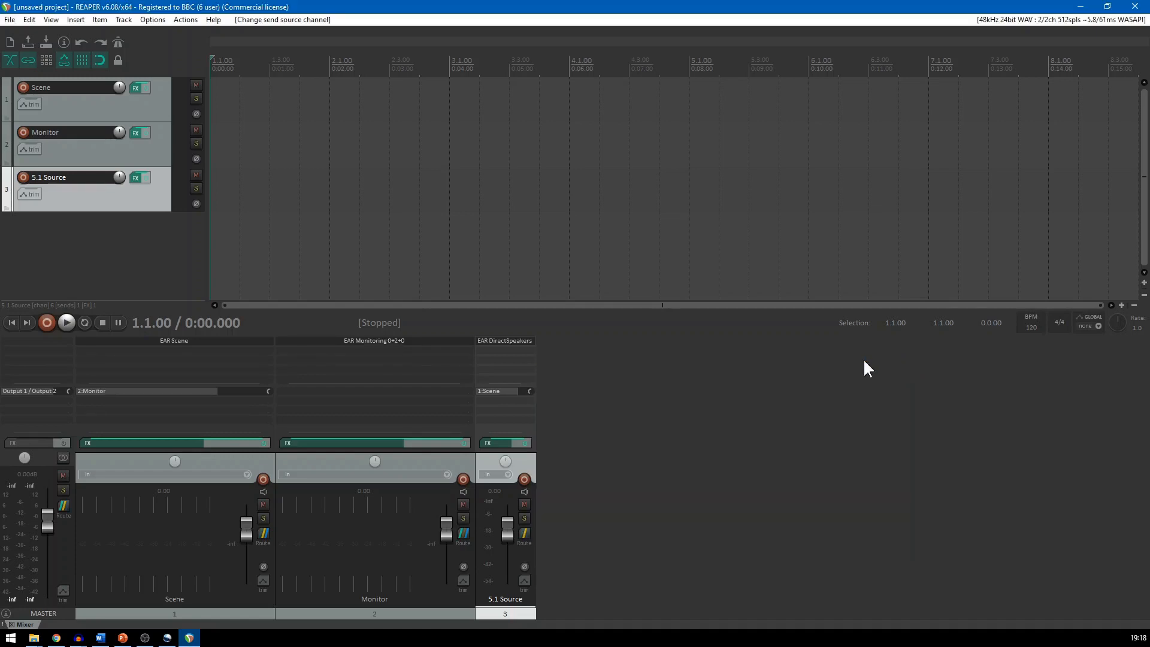
Check the item list in the Scene track's EAR Scene plugin, then close its window
click(212, 341)
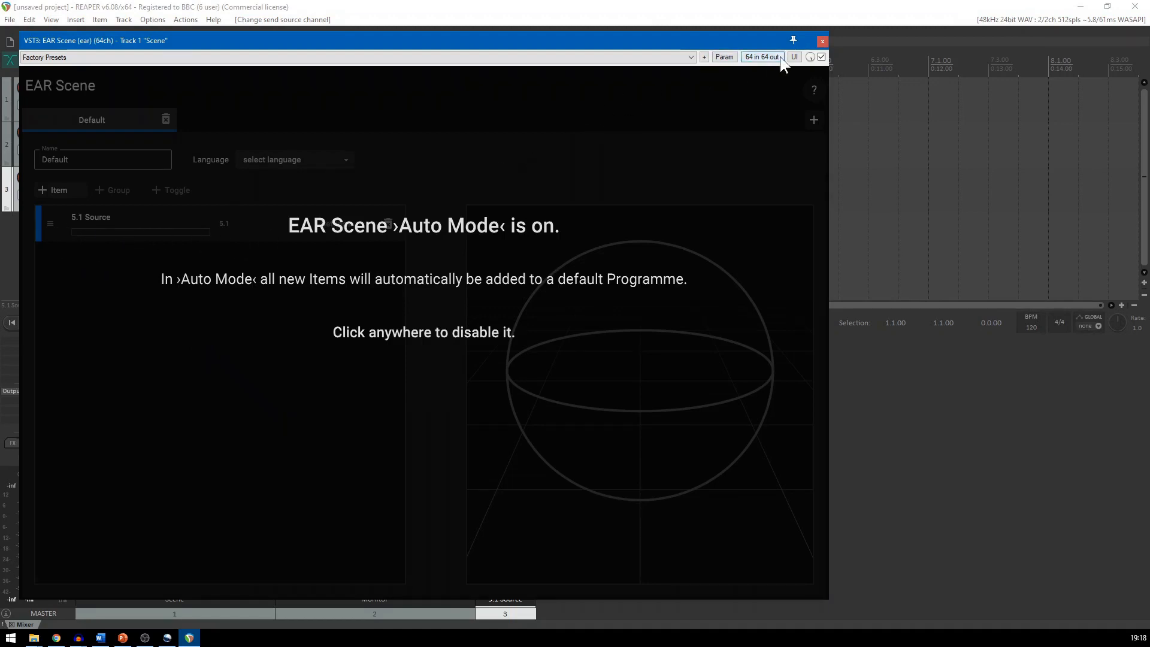
click(822, 42)
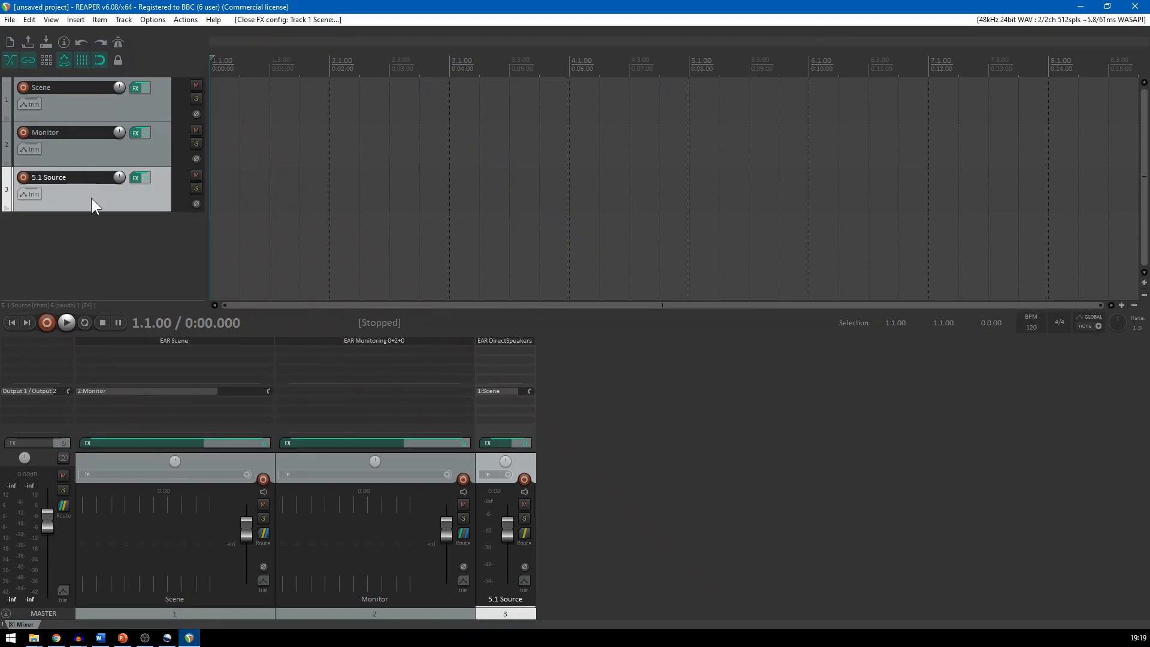
Insert the media file 5-1channels.wav on the 5.1 Source track
click(75, 20)
click(90, 33)
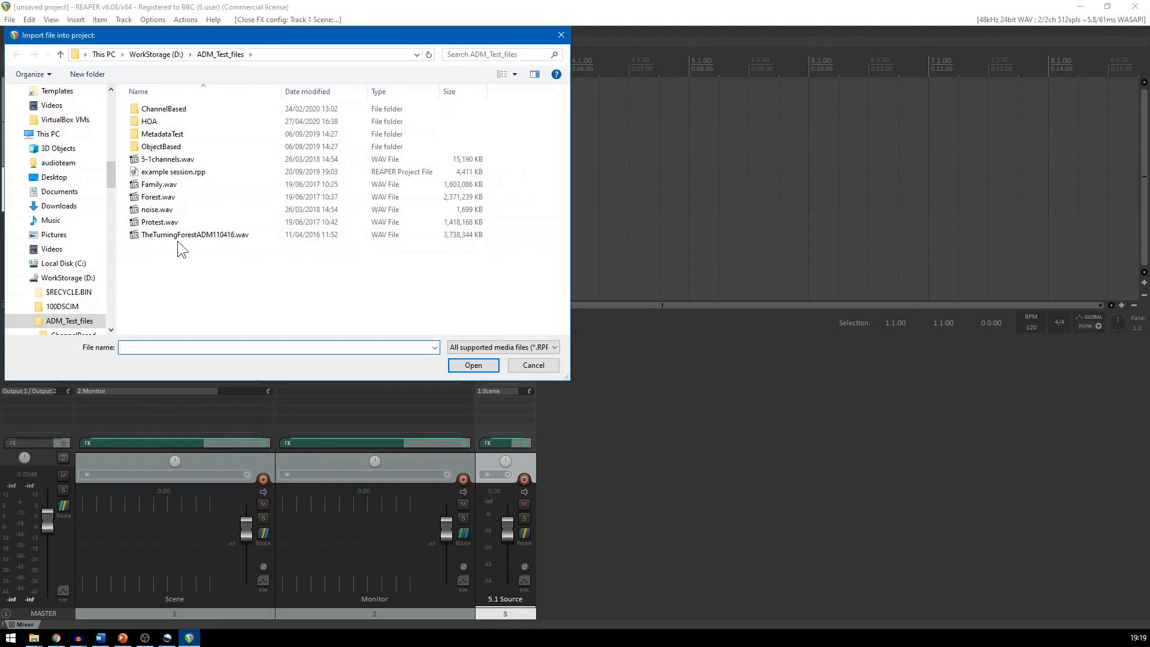
click(168, 159)
click(485, 366)
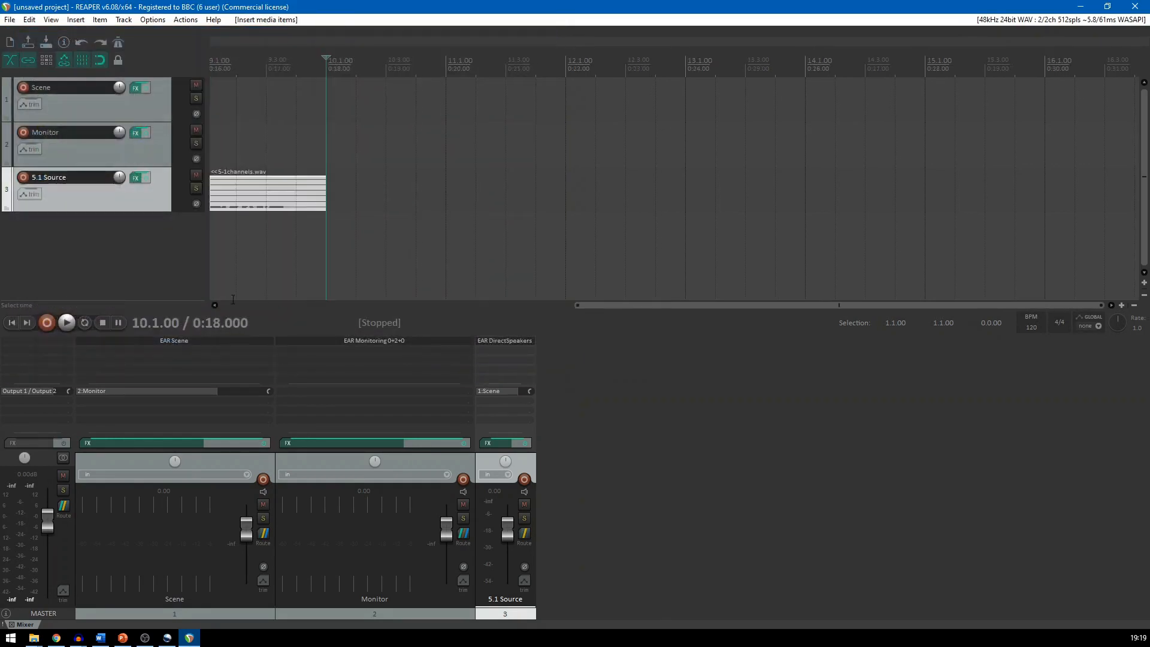
Play the project from its start to check the channel meters, then stop playback
click(12, 321)
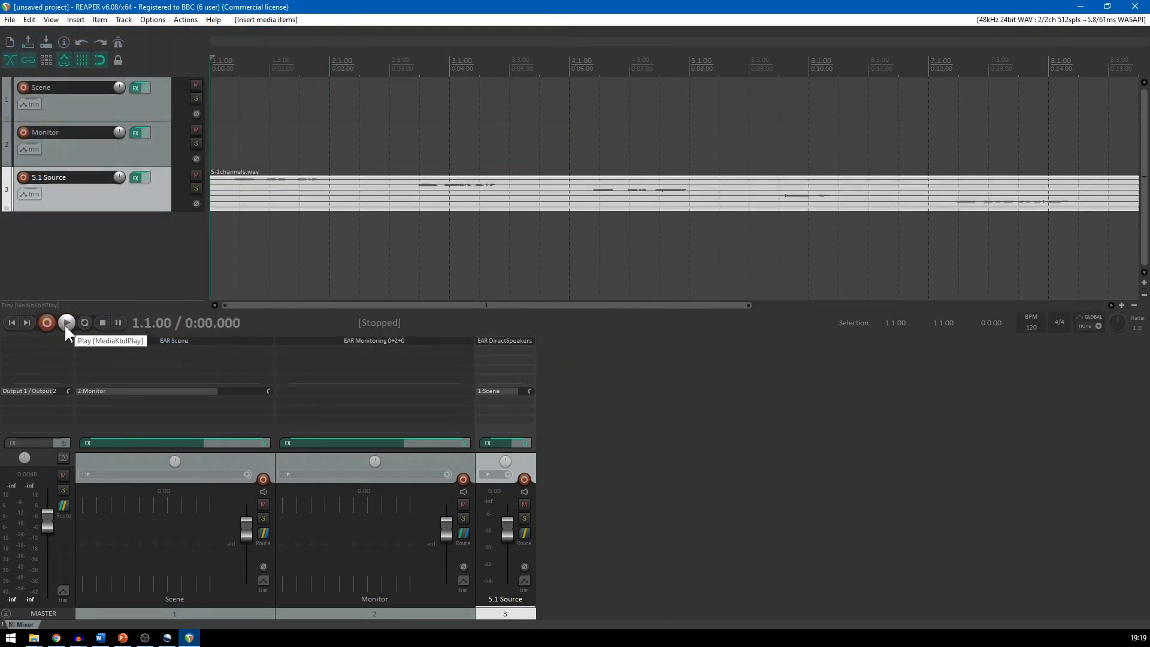
click(65, 324)
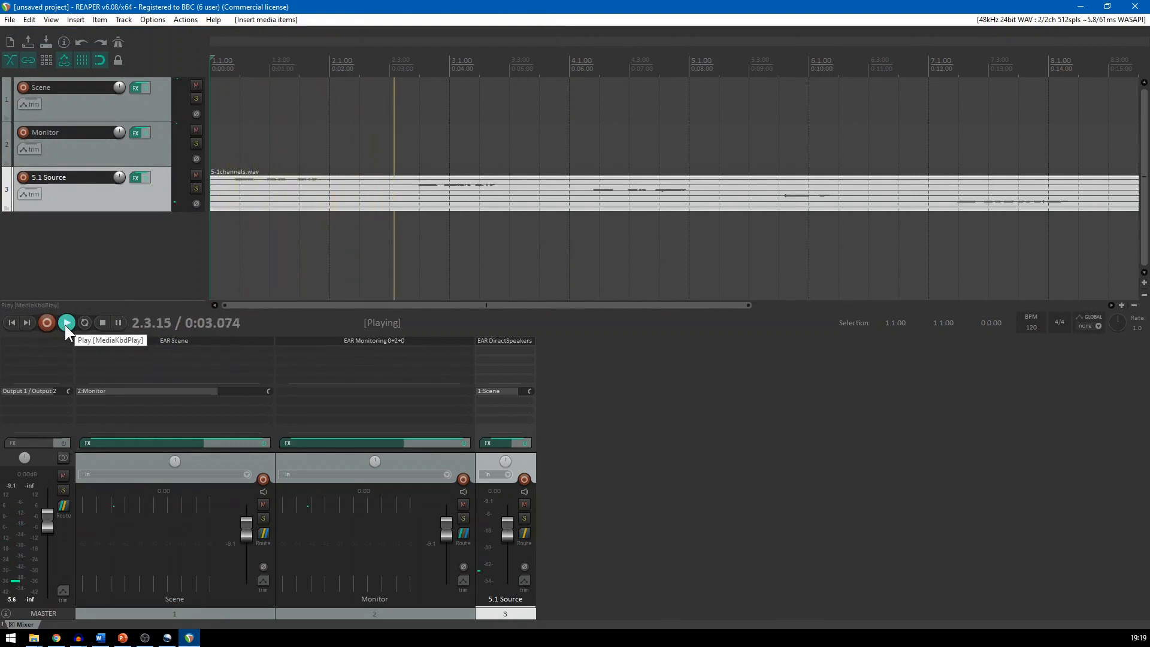
click(101, 324)
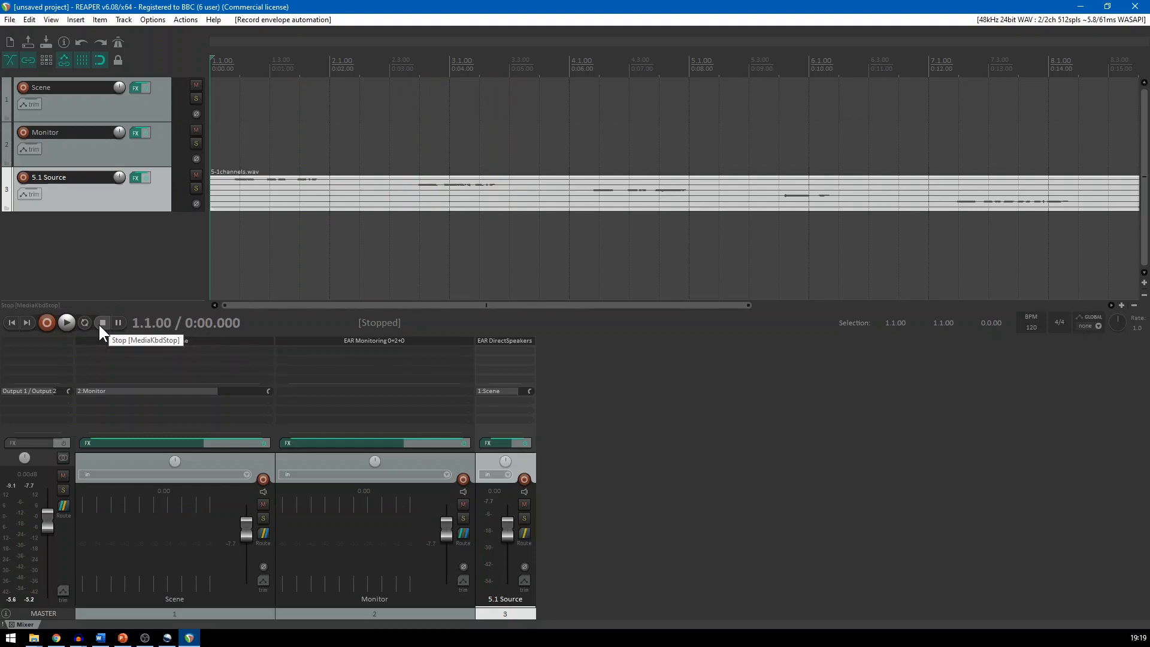
Add a fourth track and name it "Object"
double_click(574, 601)
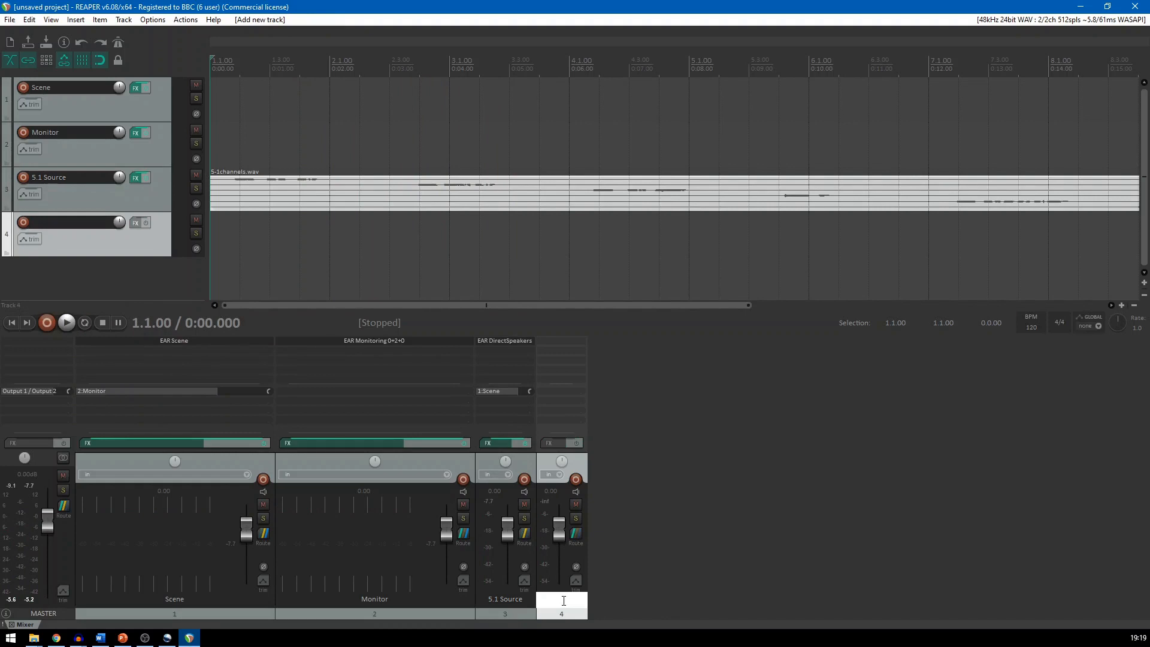
text(Object)
key(Return)
Add the VST3 EAR Object (mono) plugin to the Object track, set its routing to 7-7, and close its window
double_click(558, 339)
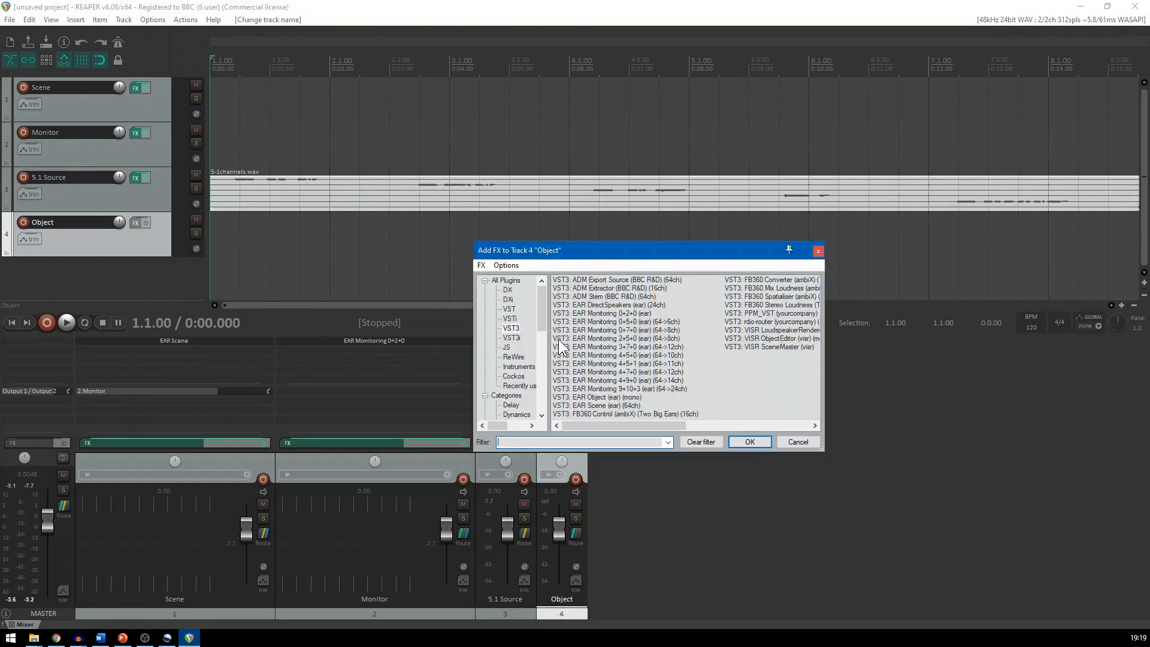
click(619, 397)
click(748, 437)
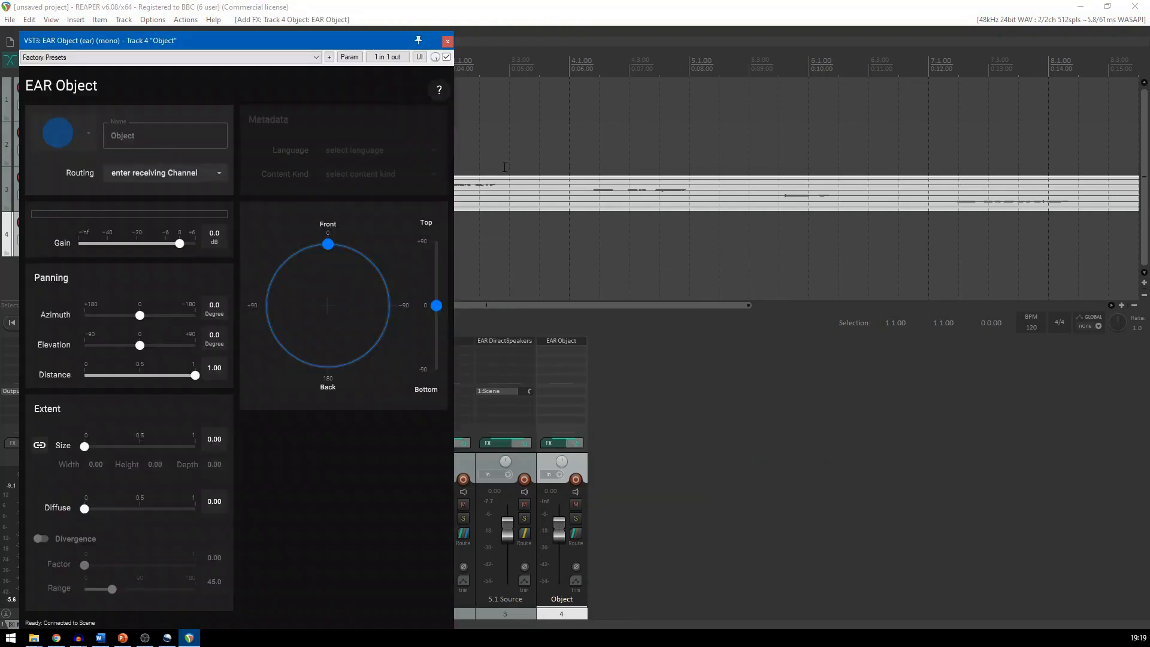
drag(267, 36, 873, 16)
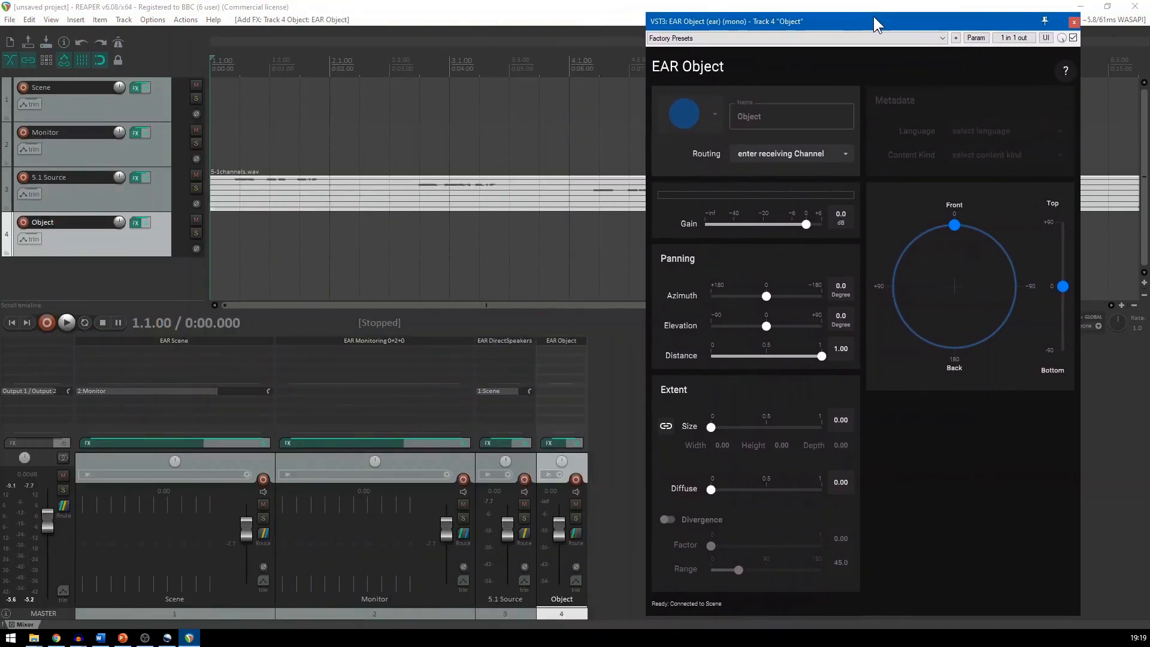
click(783, 160)
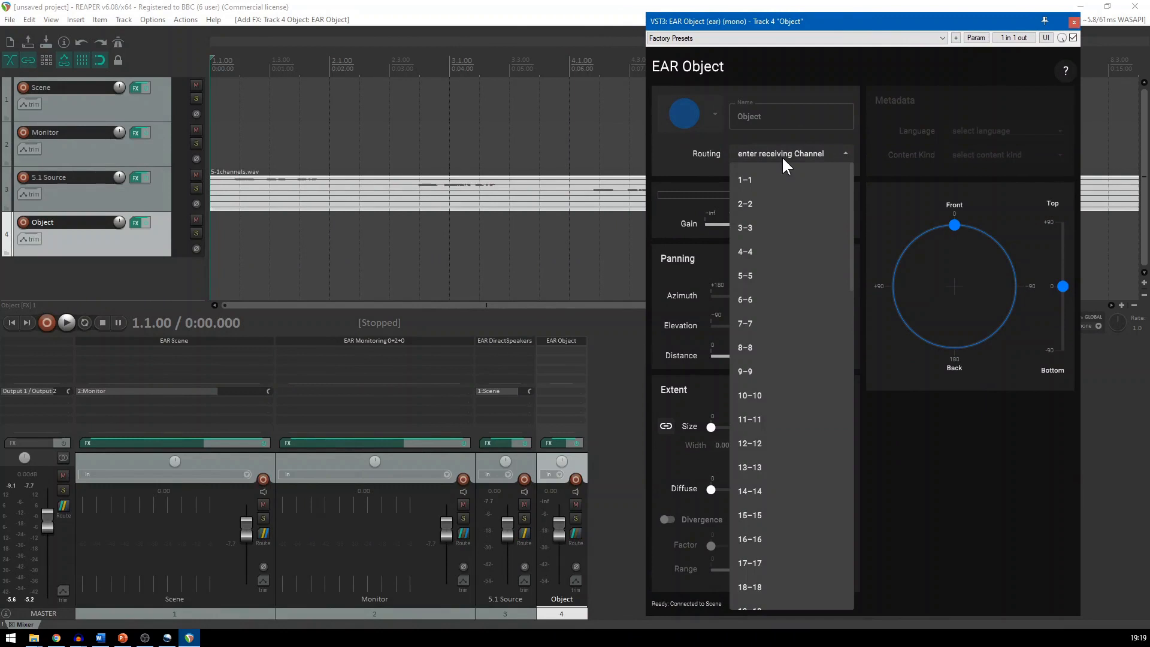
click(749, 323)
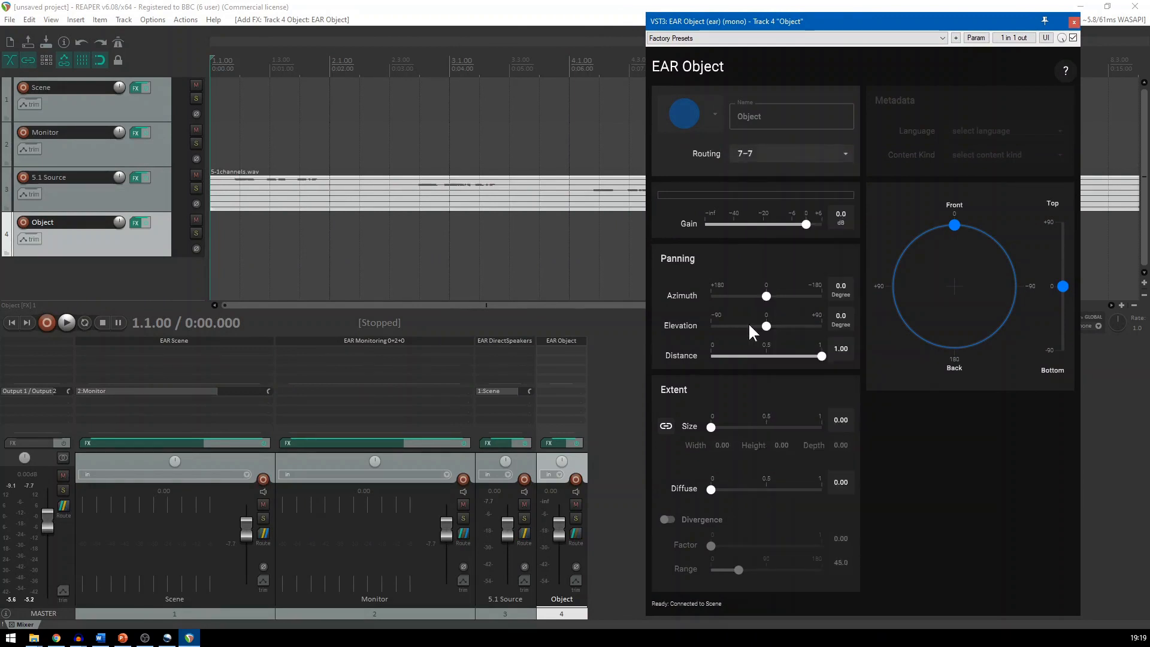
click(1074, 23)
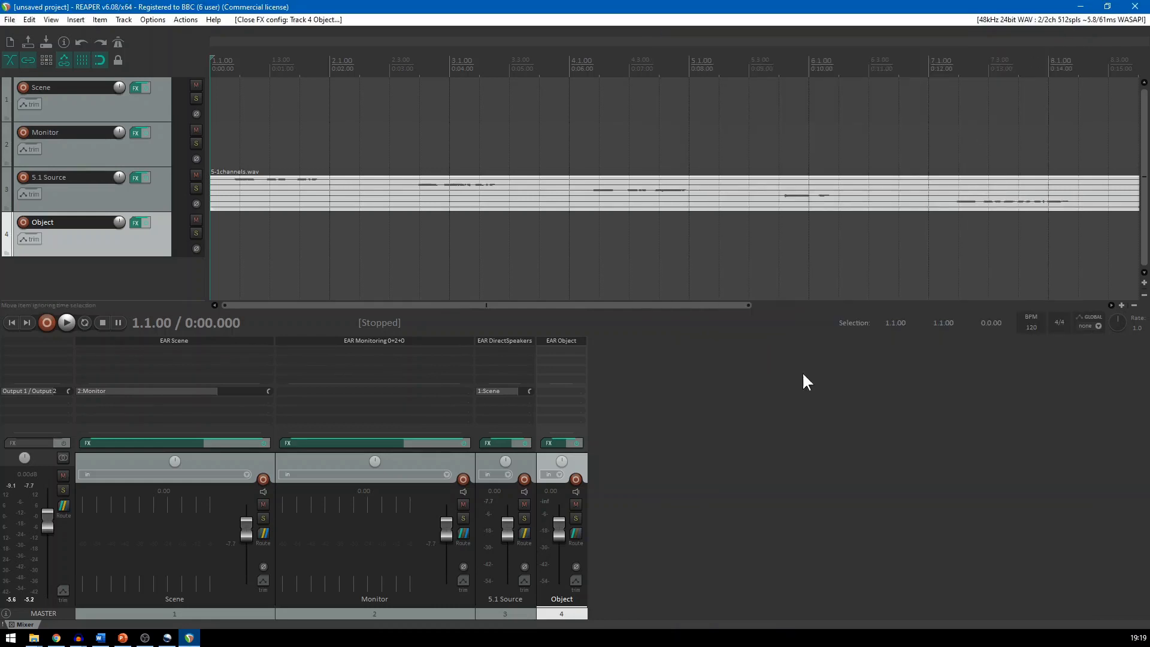
Disable the master send in the Object track's routing
click(575, 533)
drag(649, 470, 626, 379)
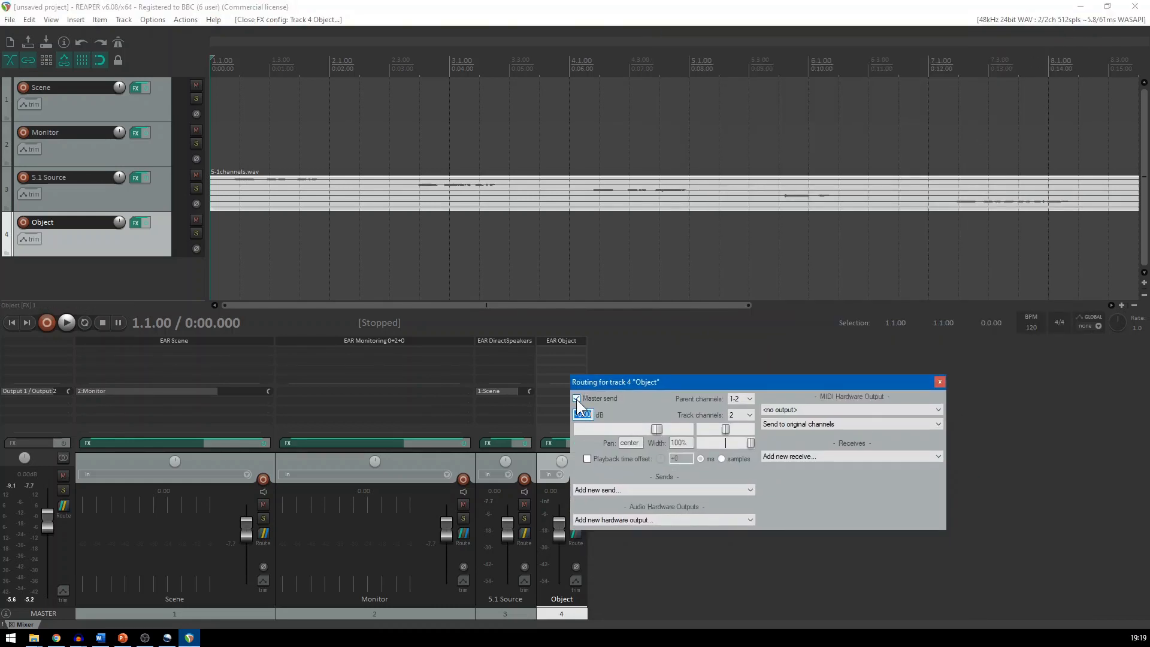
click(577, 398)
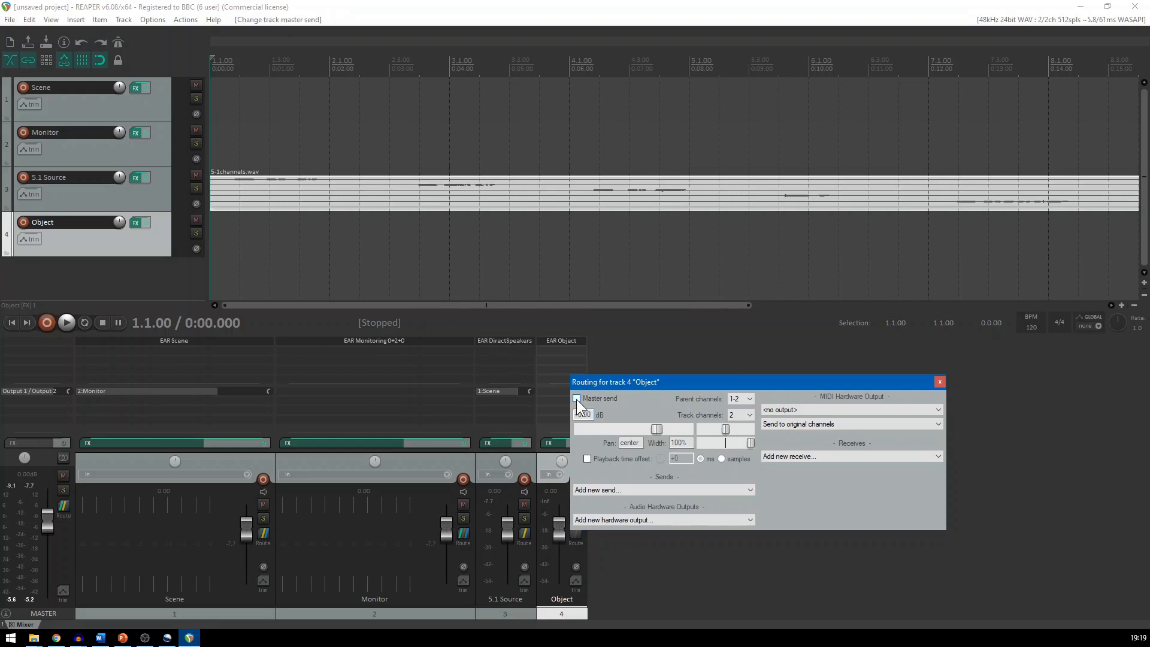
Add a send from the Object track to the Scene track with destination channel 7, and close the routing window
click(628, 490)
click(610, 508)
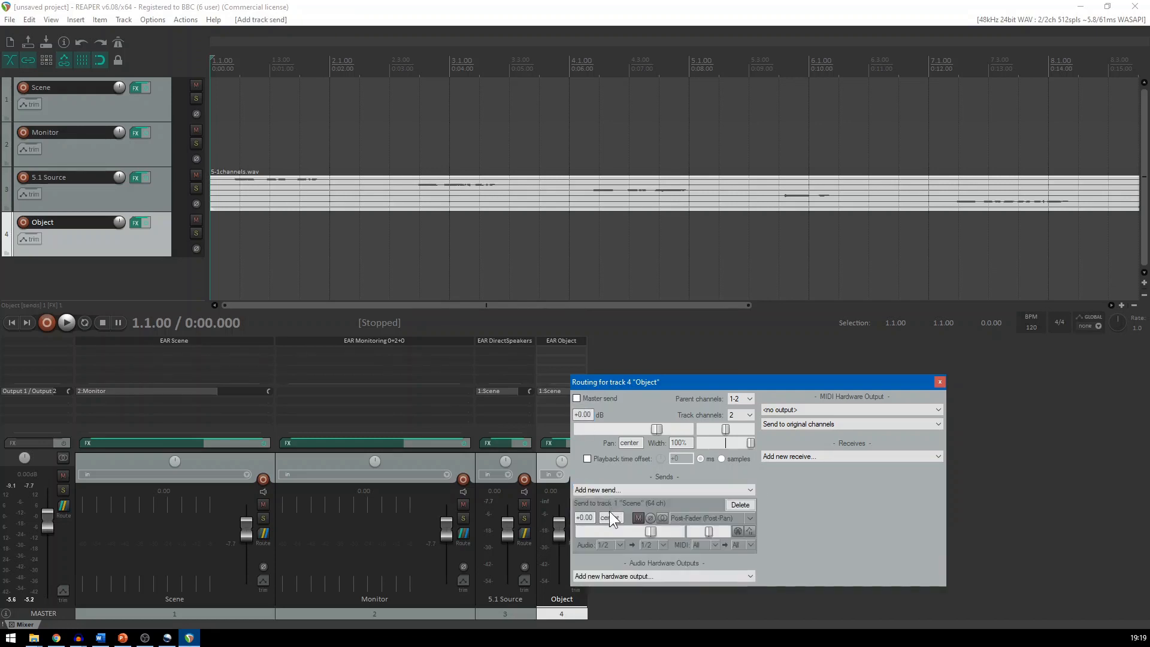
click(659, 545)
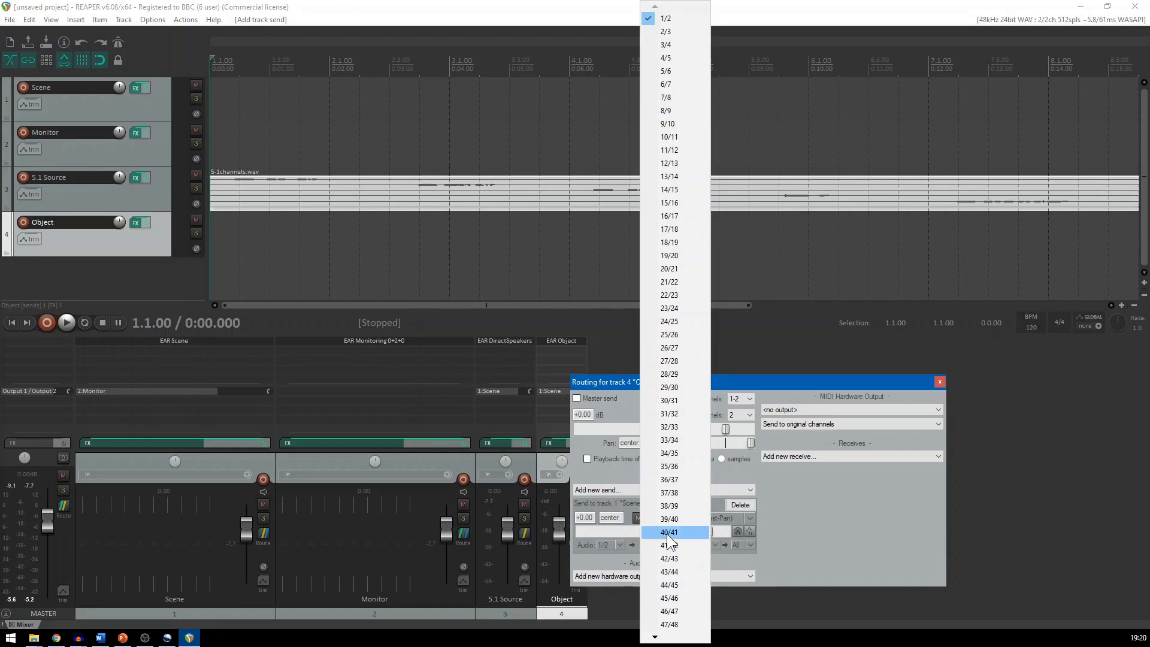
mouse_move(655, 638)
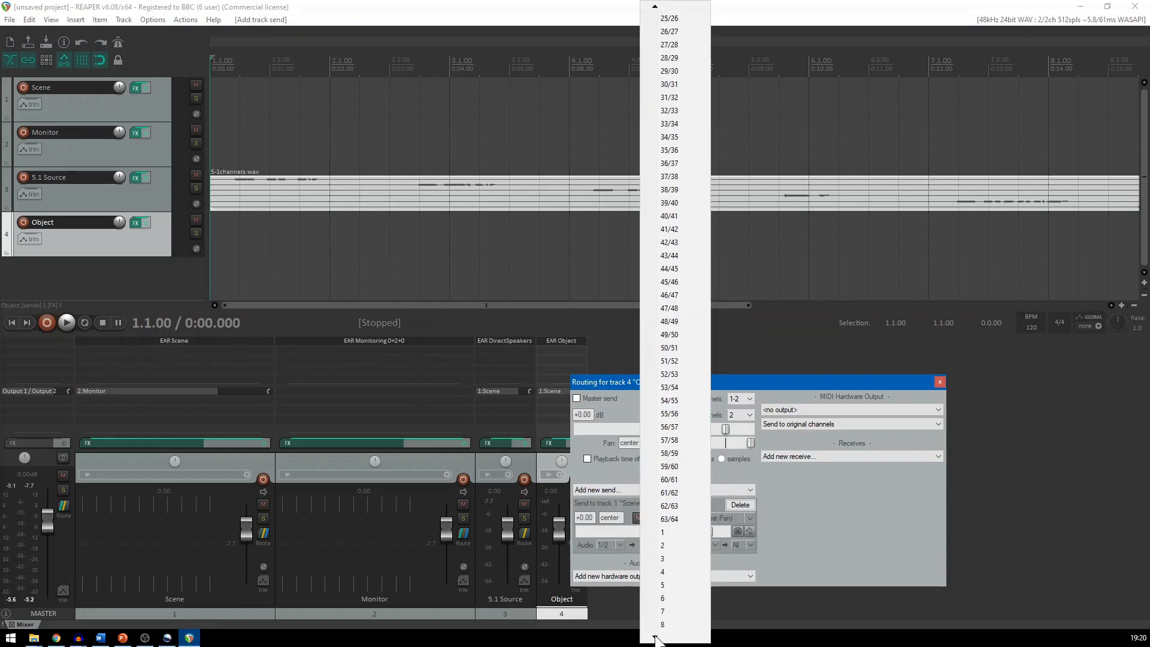
click(666, 598)
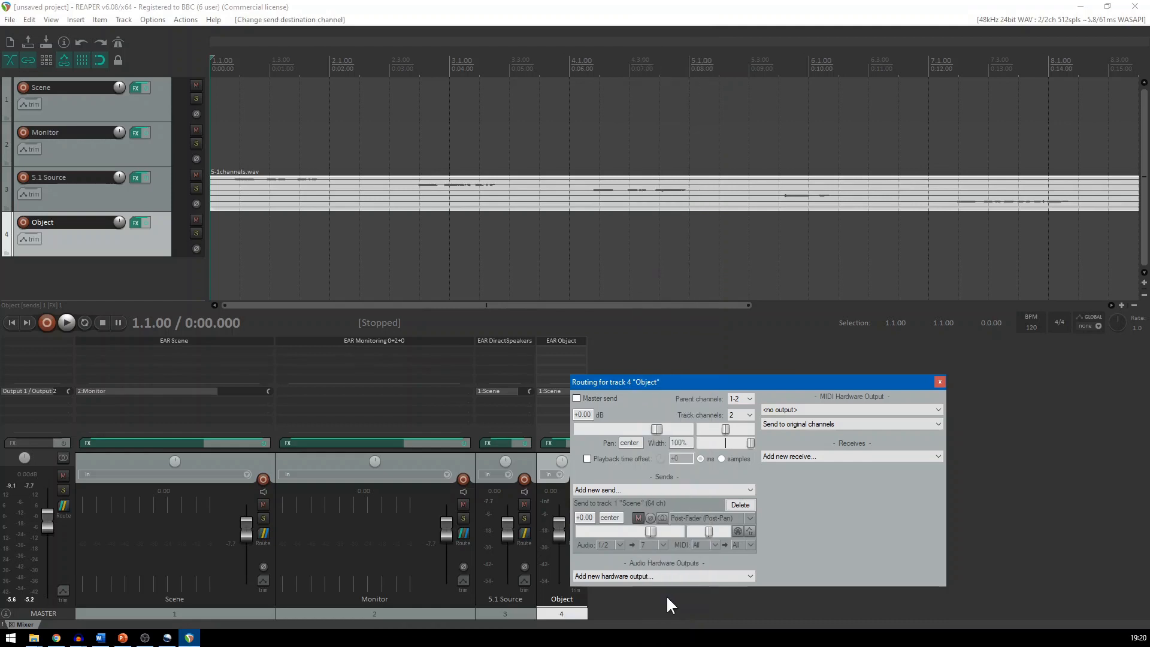
click(940, 382)
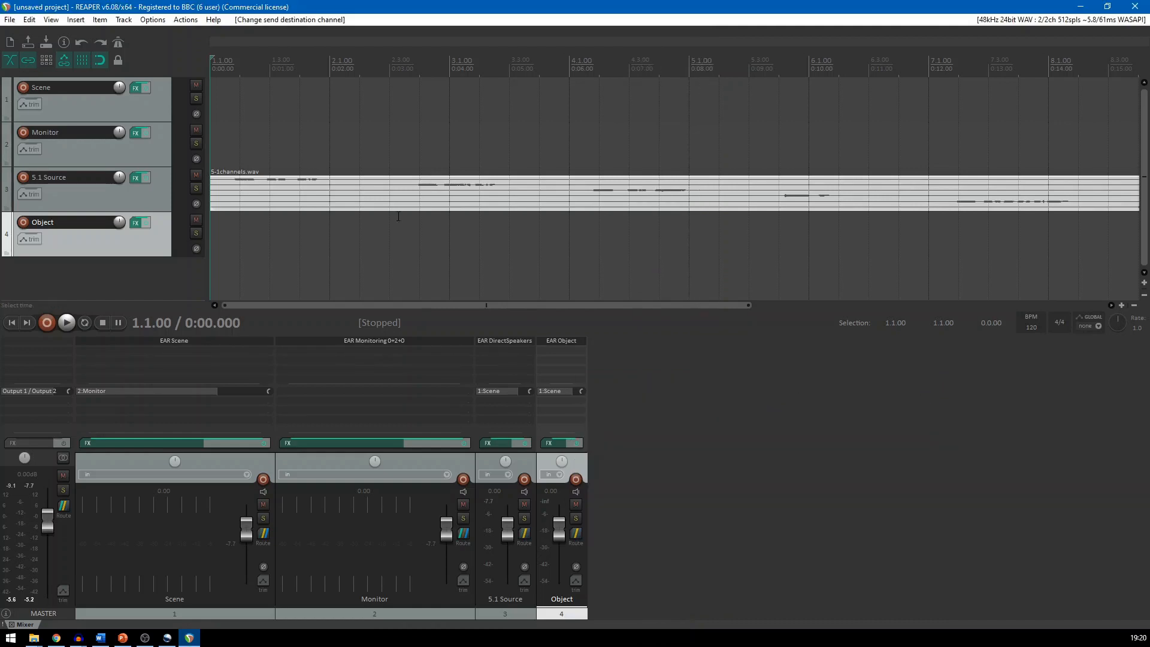
Insert the media file noise.wav from the ADM_Test_files folder on the Object track
click(100, 19)
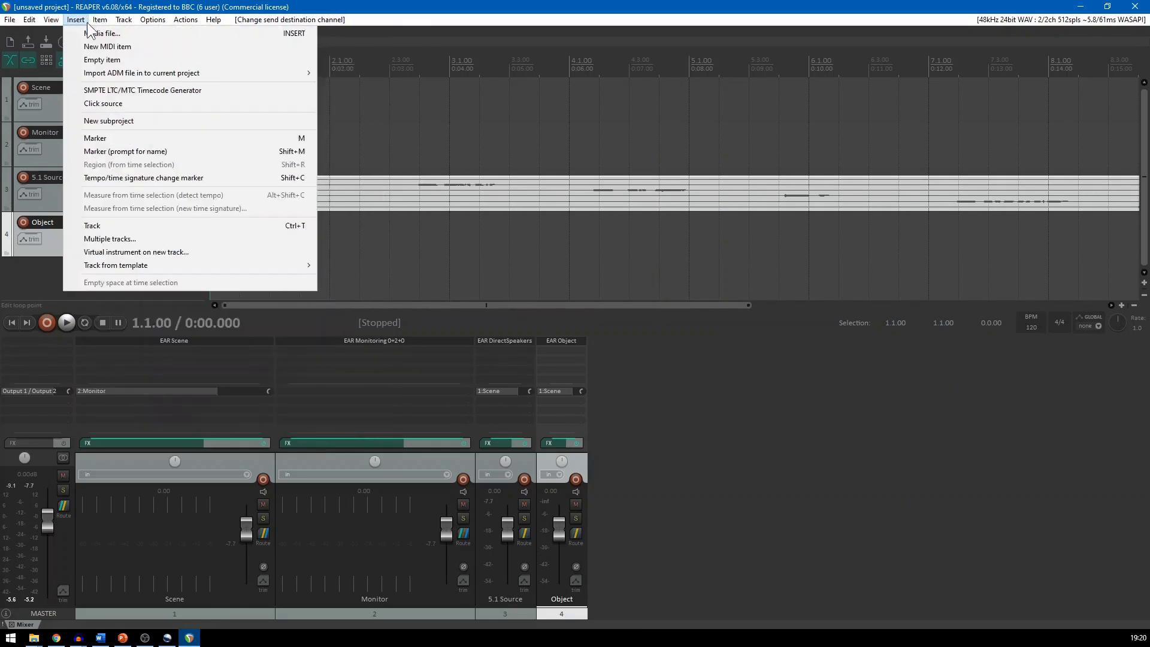
click(85, 32)
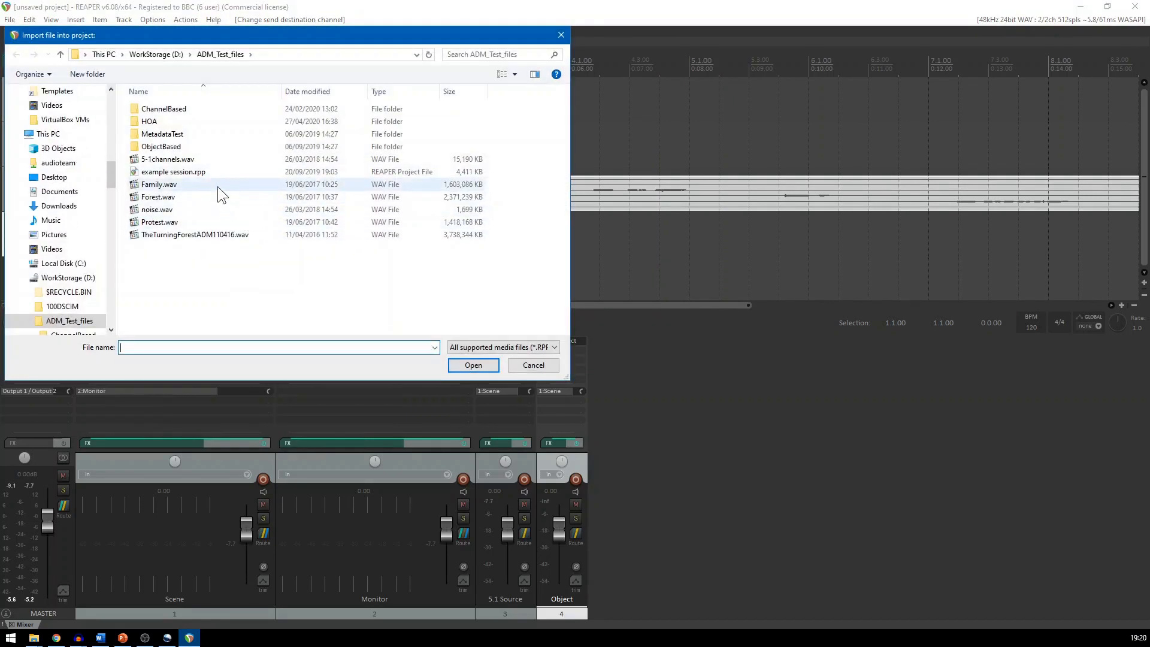
click(207, 209)
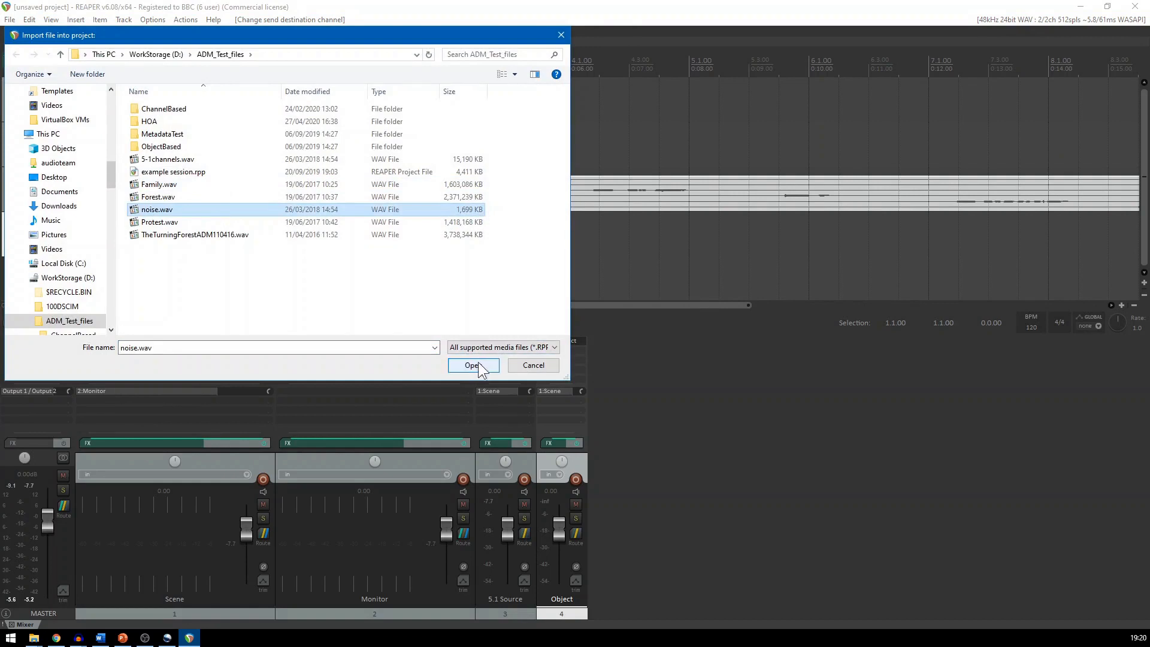
click(475, 364)
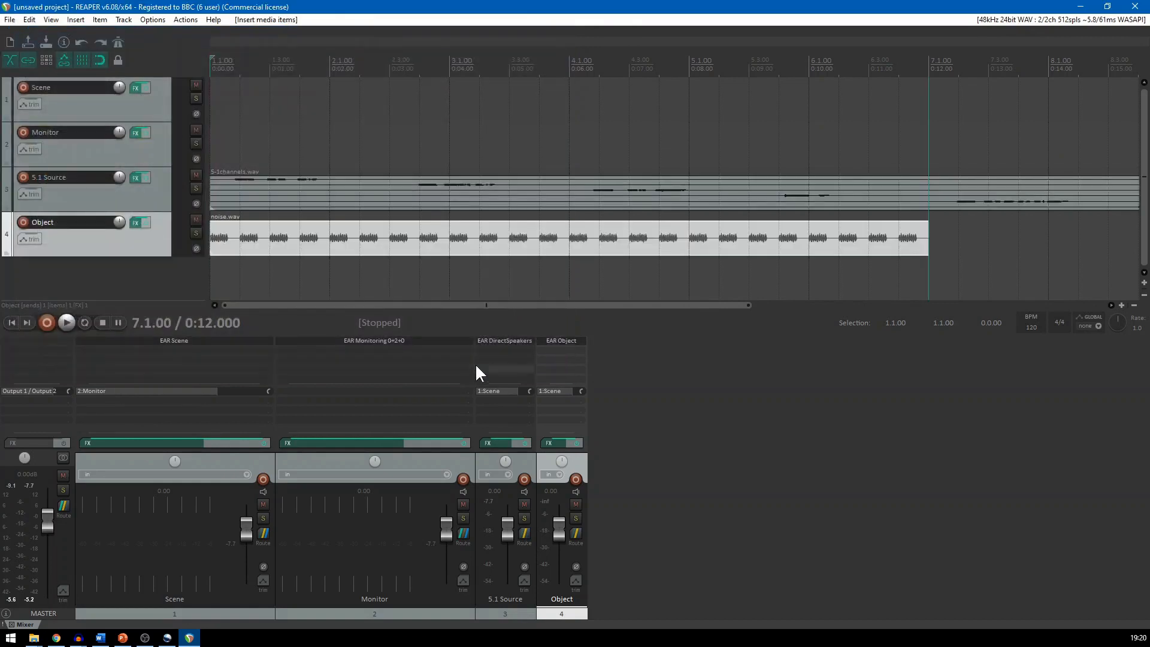
Play the project from its start to check the Object track's signal in the meters, then stop playback
click(13, 319)
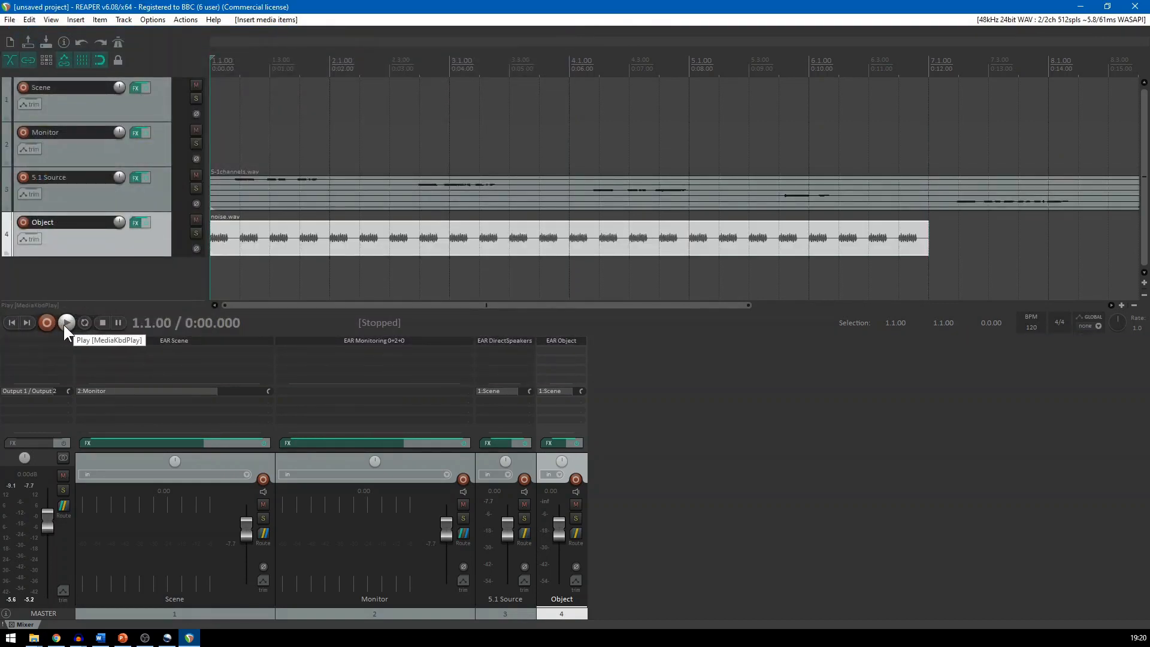
click(65, 323)
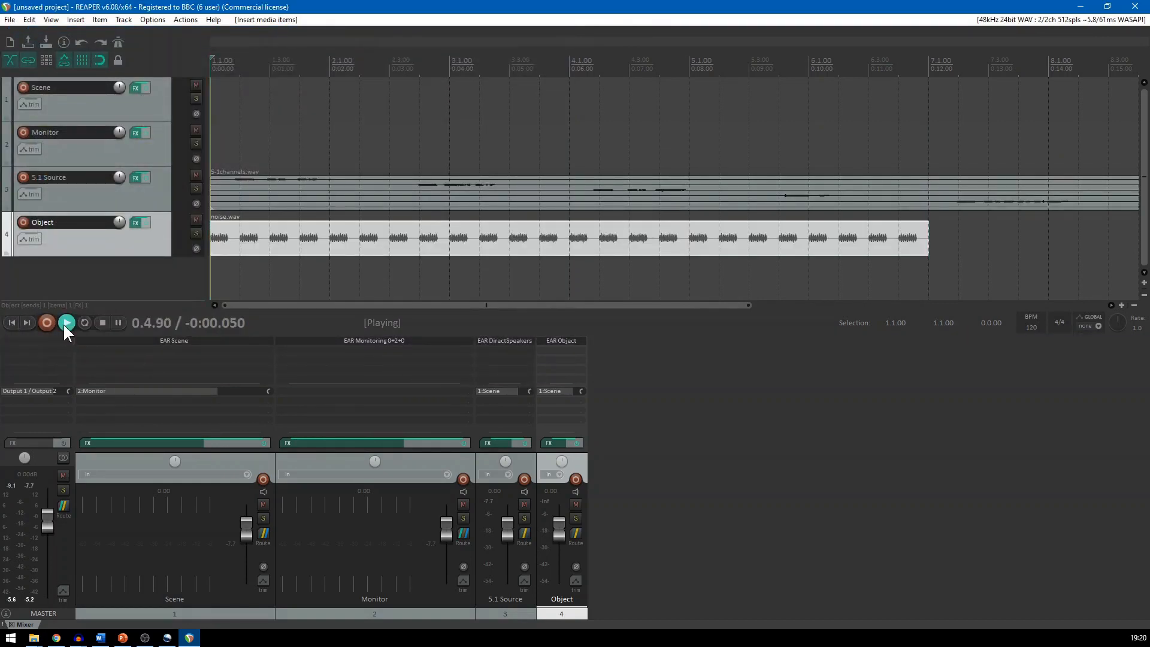
click(102, 322)
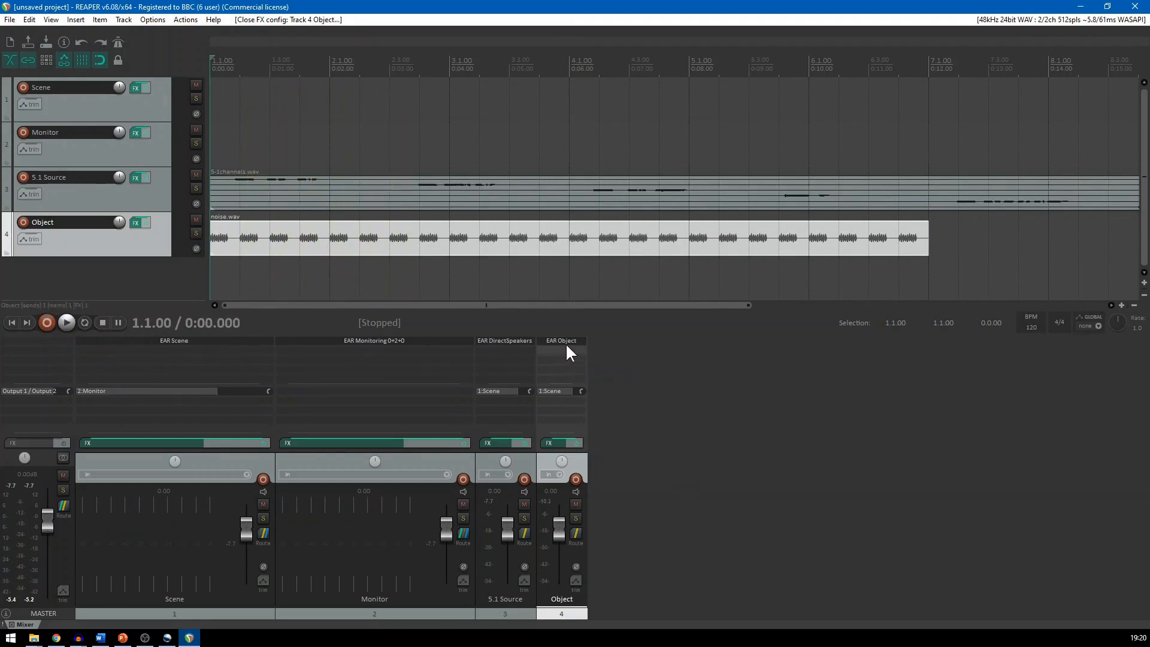
Pan the object to an azimuth of about 78.7 degrees in the EAR Object plugin, audition it, and close the plugin window
click(566, 339)
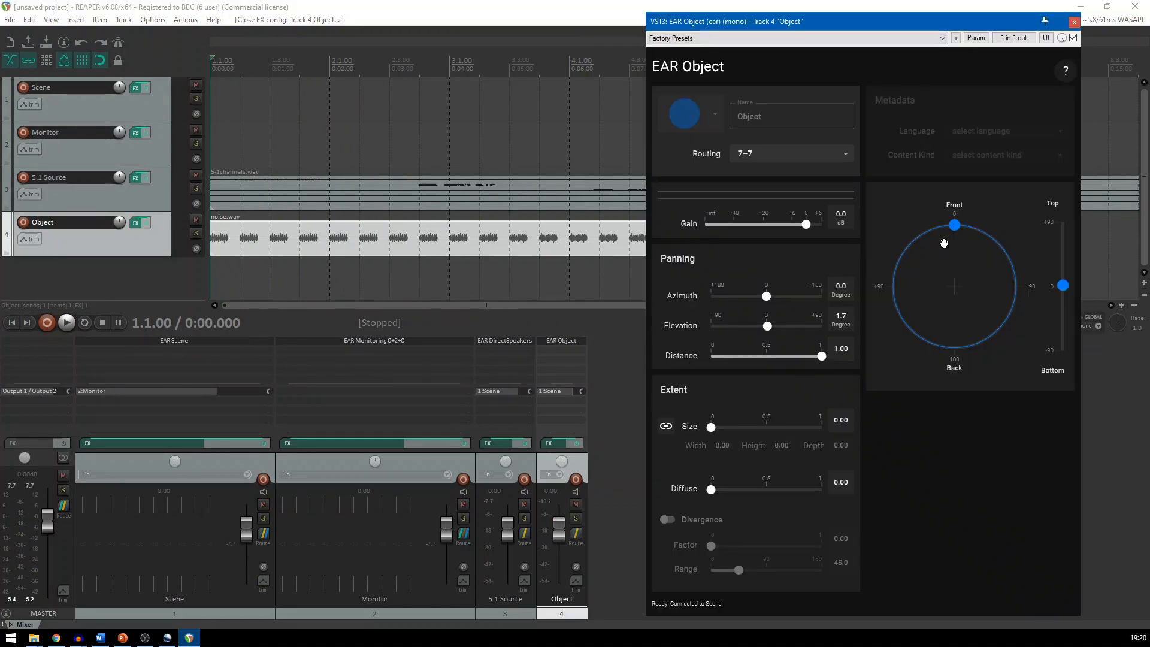
drag(955, 225, 894, 275)
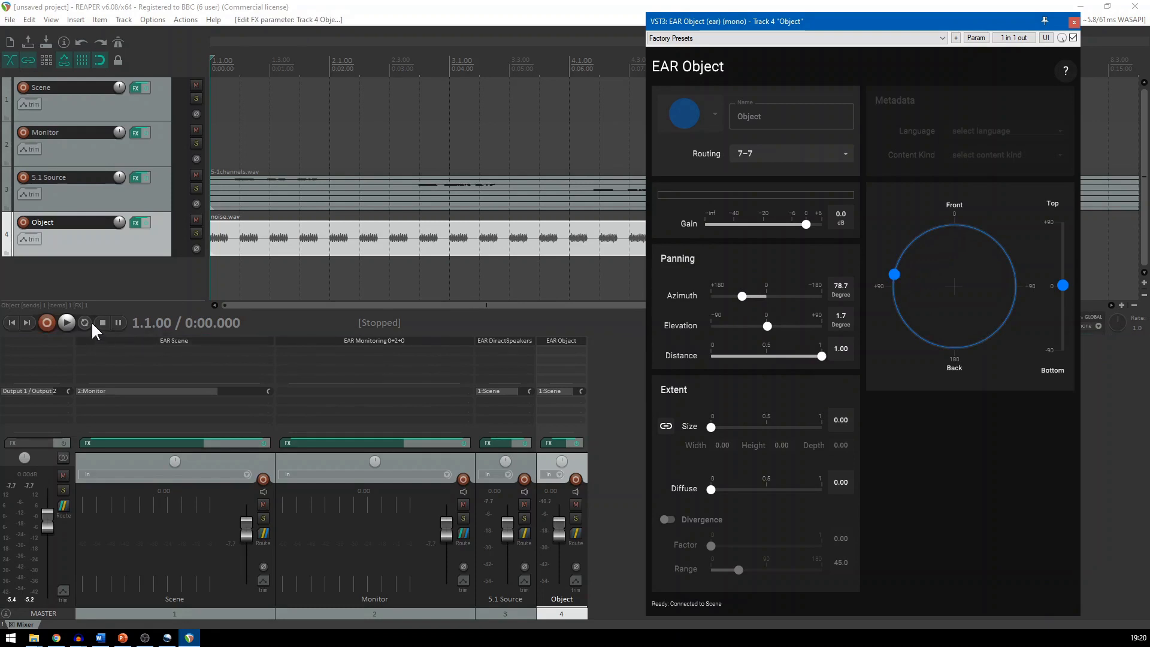
click(66, 321)
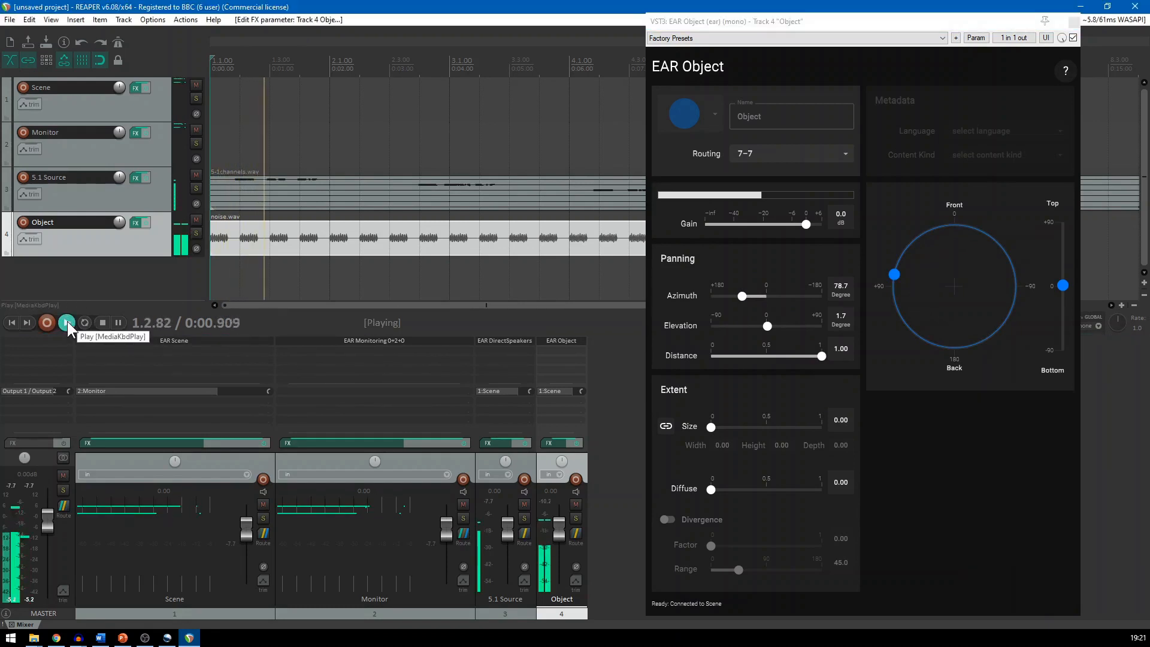
click(100, 323)
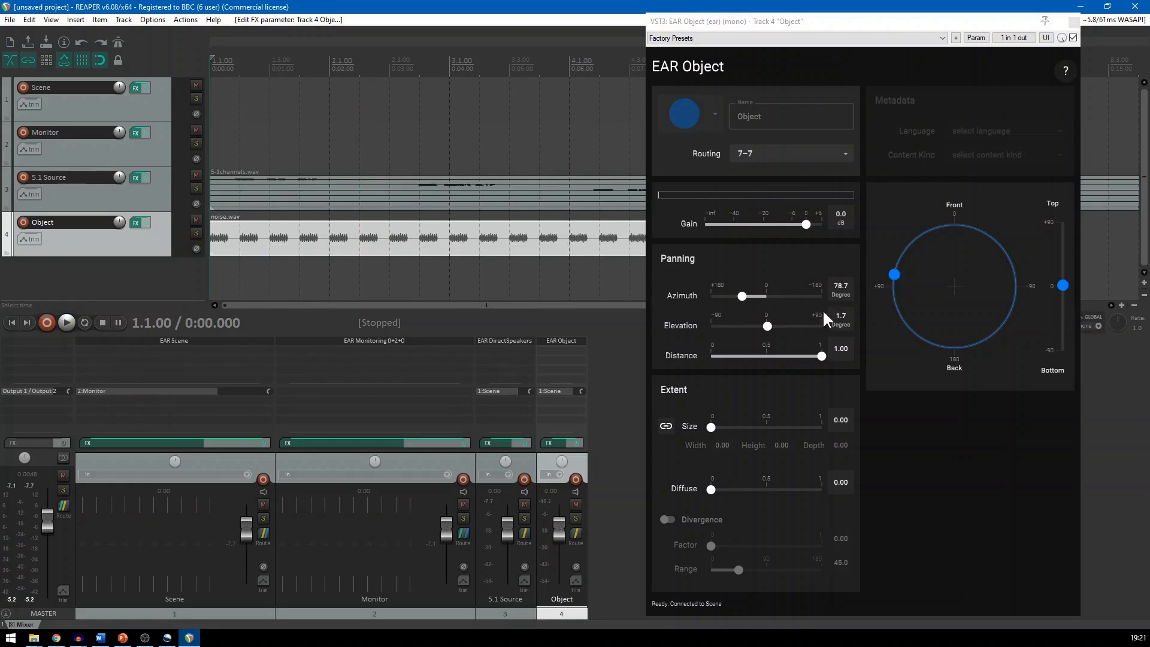
click(1073, 21)
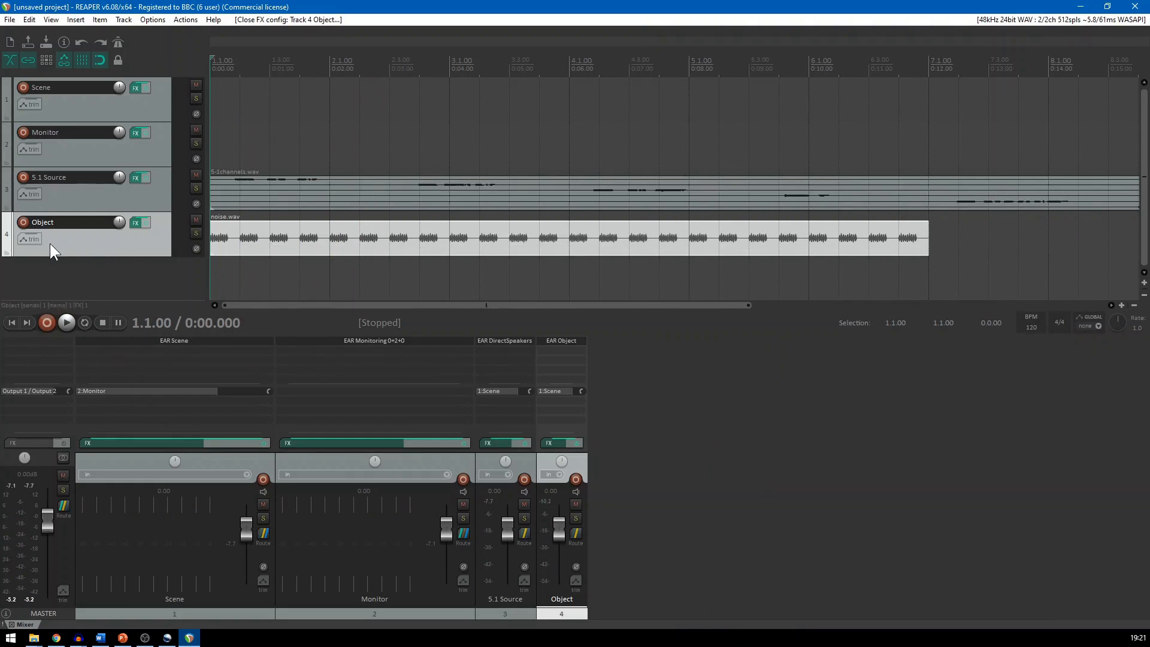
Enable the Azimuth, Elevation and Distance envelopes on the Object track and set its automation mode to Write
click(31, 242)
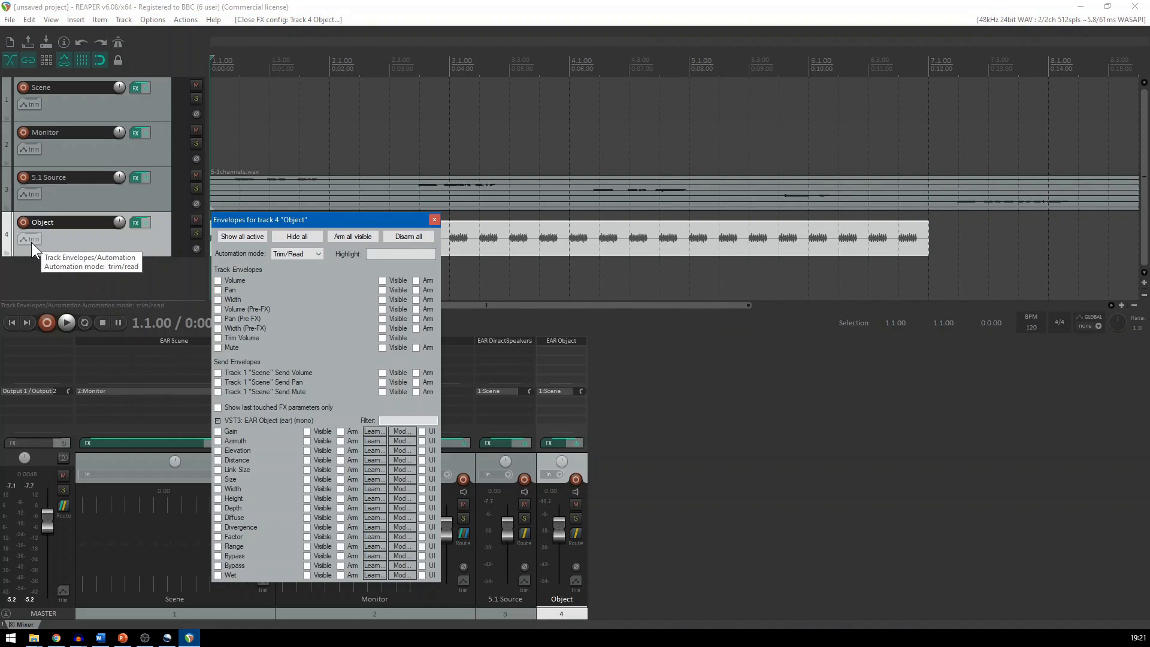
drag(240, 219, 222, 196)
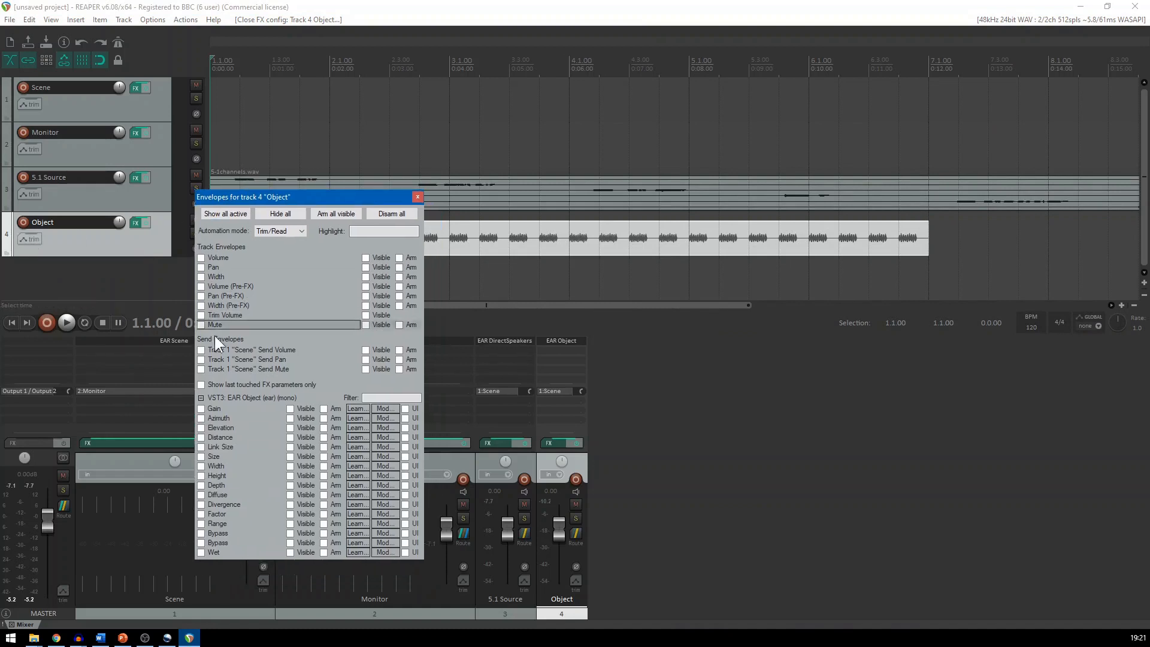
click(200, 419)
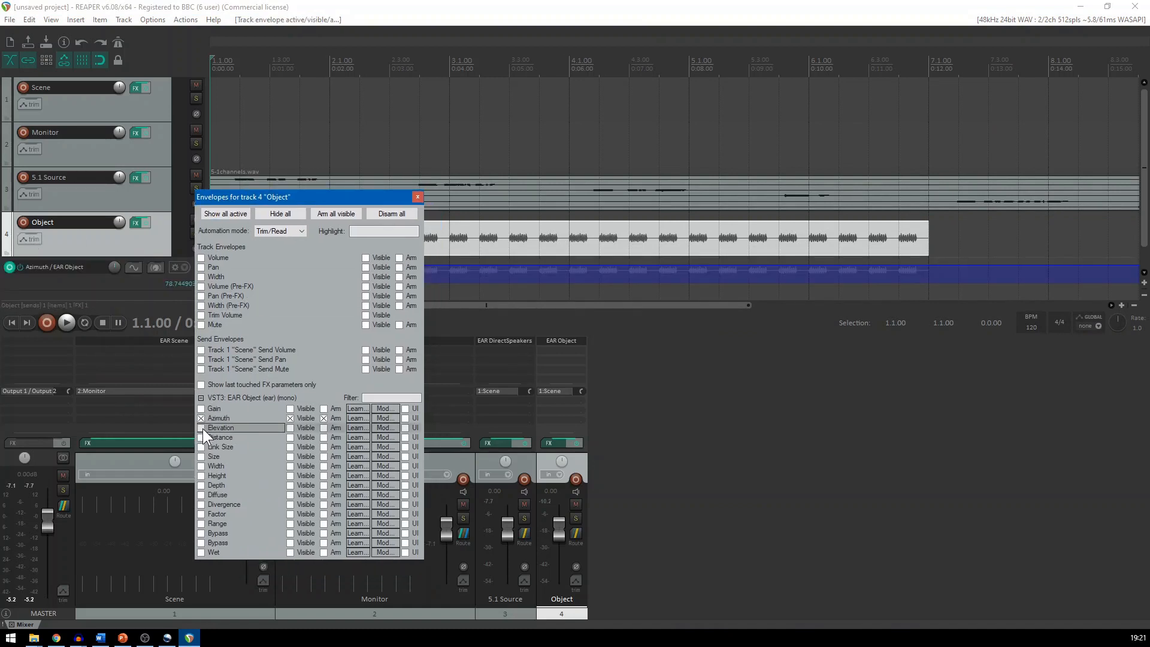
click(202, 429)
click(202, 438)
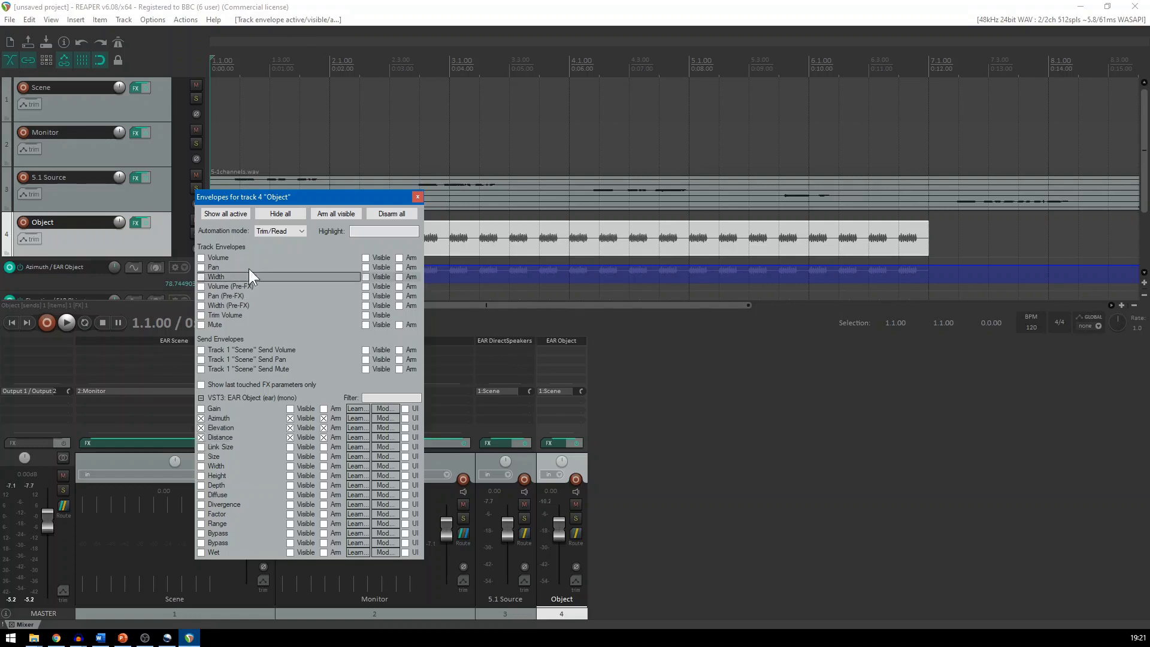
click(274, 232)
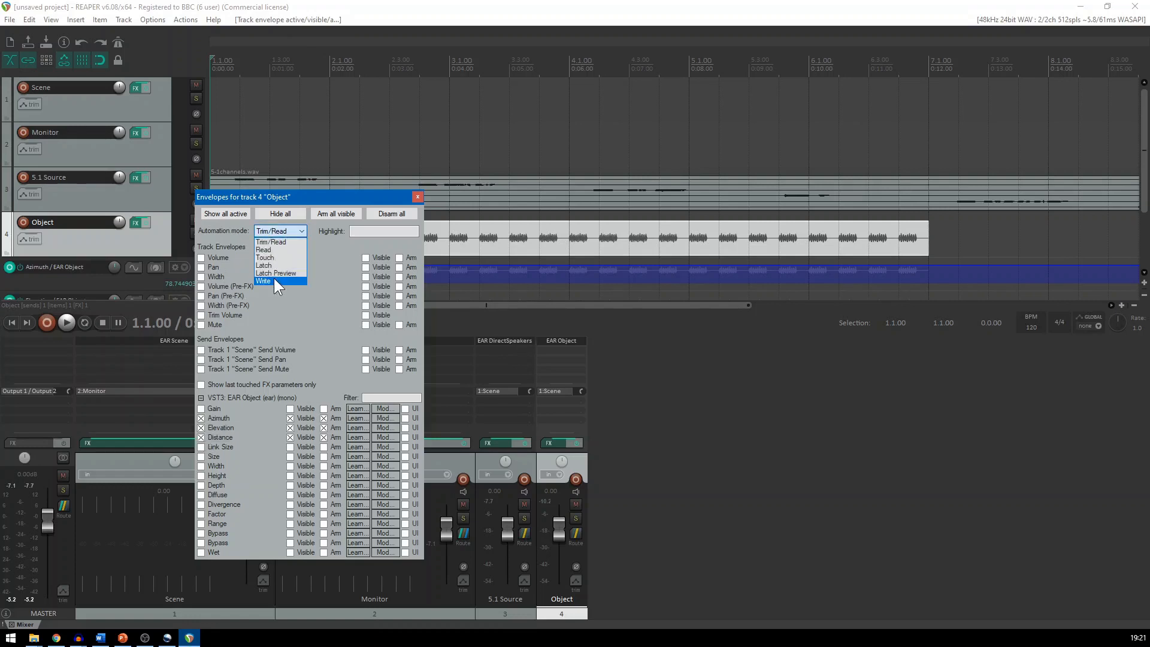
click(274, 281)
click(419, 196)
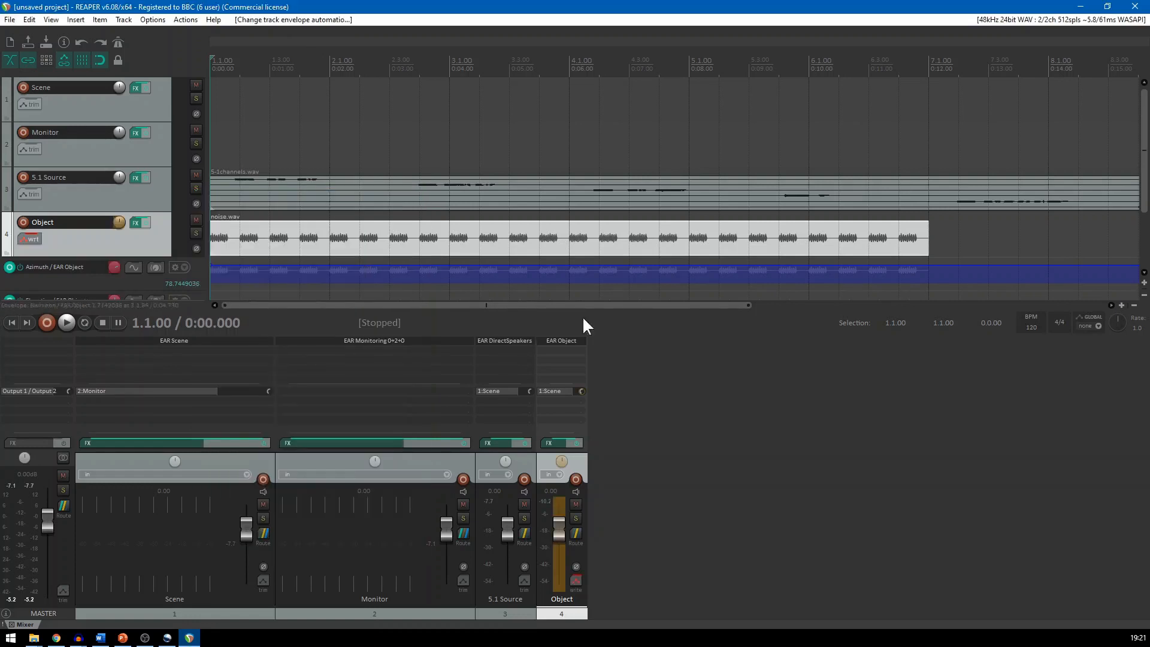
Record panning automation by moving the object during playback in the EAR Object plugin, ending near 42.8 degrees azimuth and 0.98 distance
drag(1143, 193, 1144, 249)
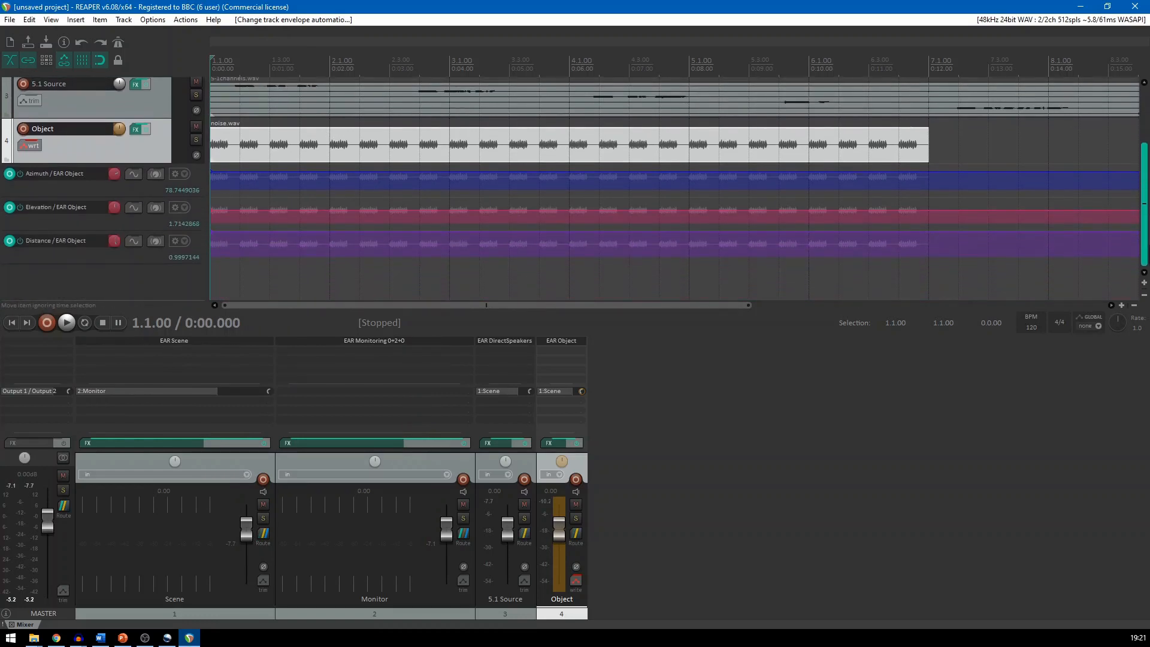
click(560, 342)
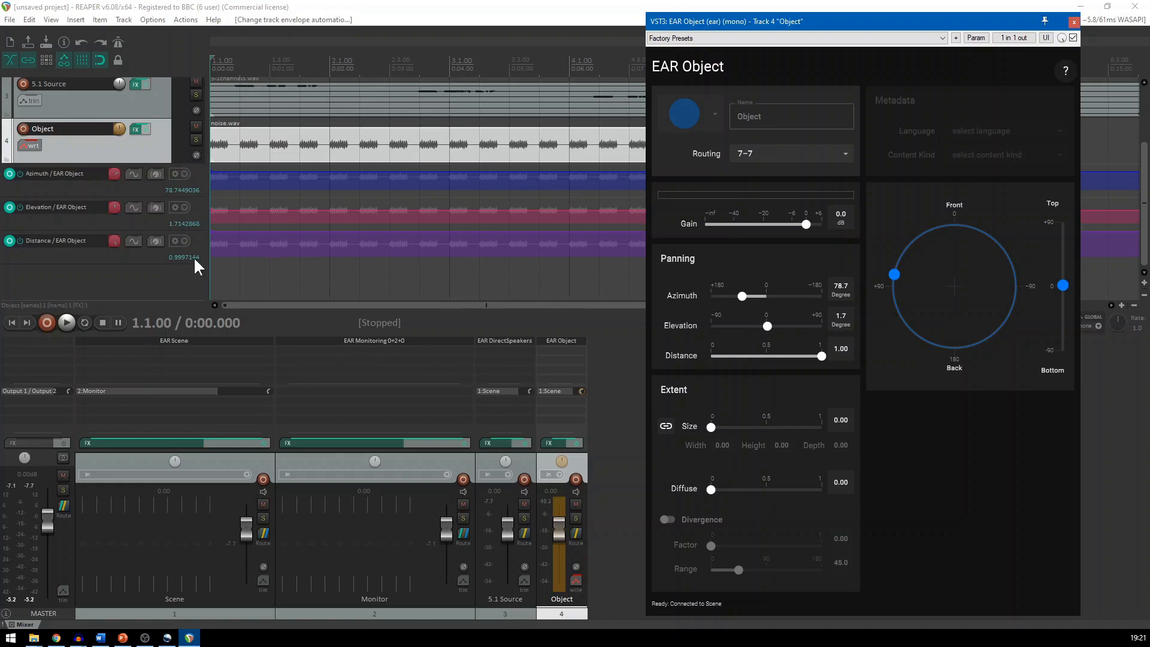
click(67, 322)
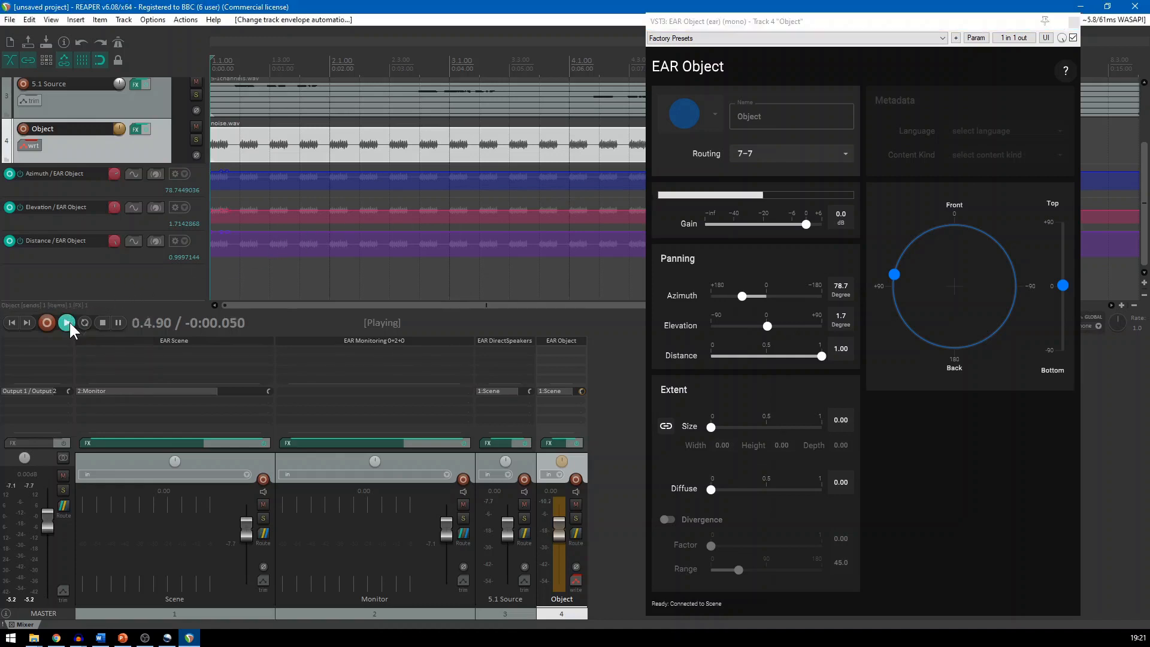
mouse_move(894, 275)
mouse_down()
mouse_move(951, 244)
mouse_move(984, 264)
mouse_move(999, 257)
mouse_move(913, 242)
mouse_up()
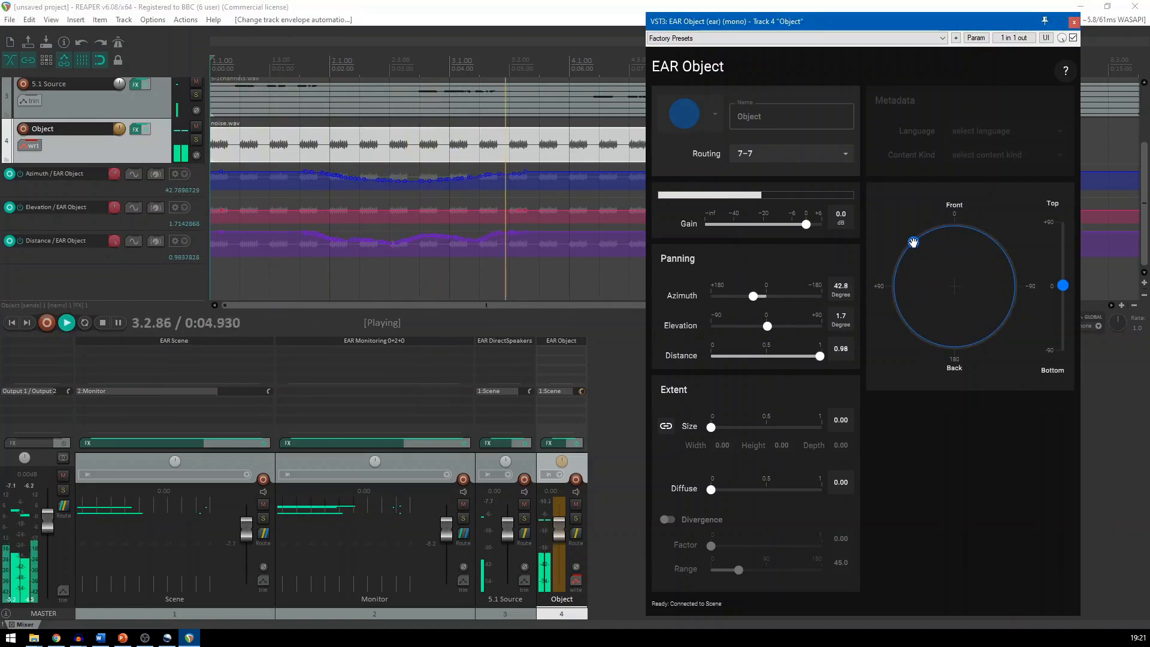
click(99, 318)
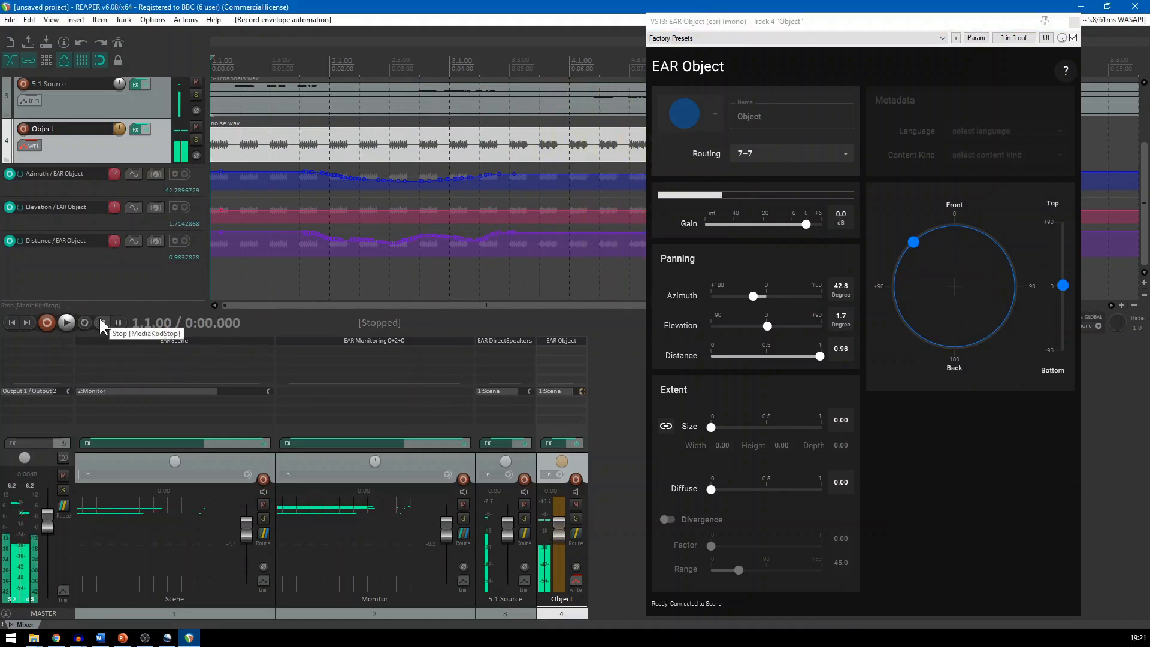
Set the Object track's automation mode to Trim/Read and close its envelopes window
click(27, 145)
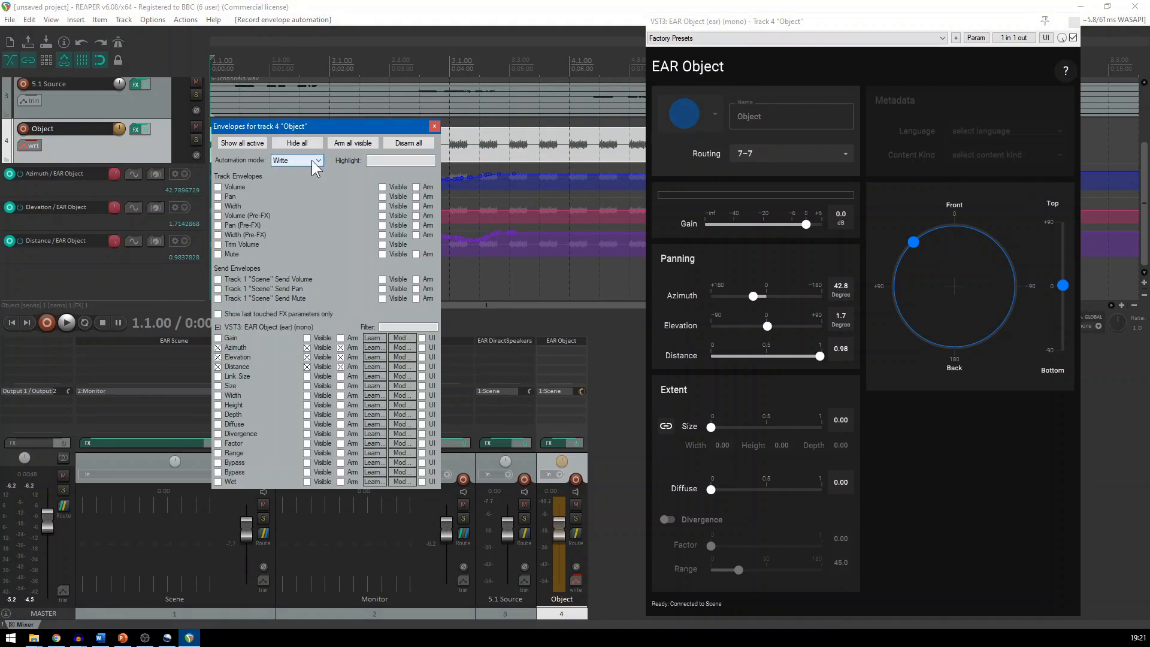
click(316, 160)
click(291, 172)
click(435, 126)
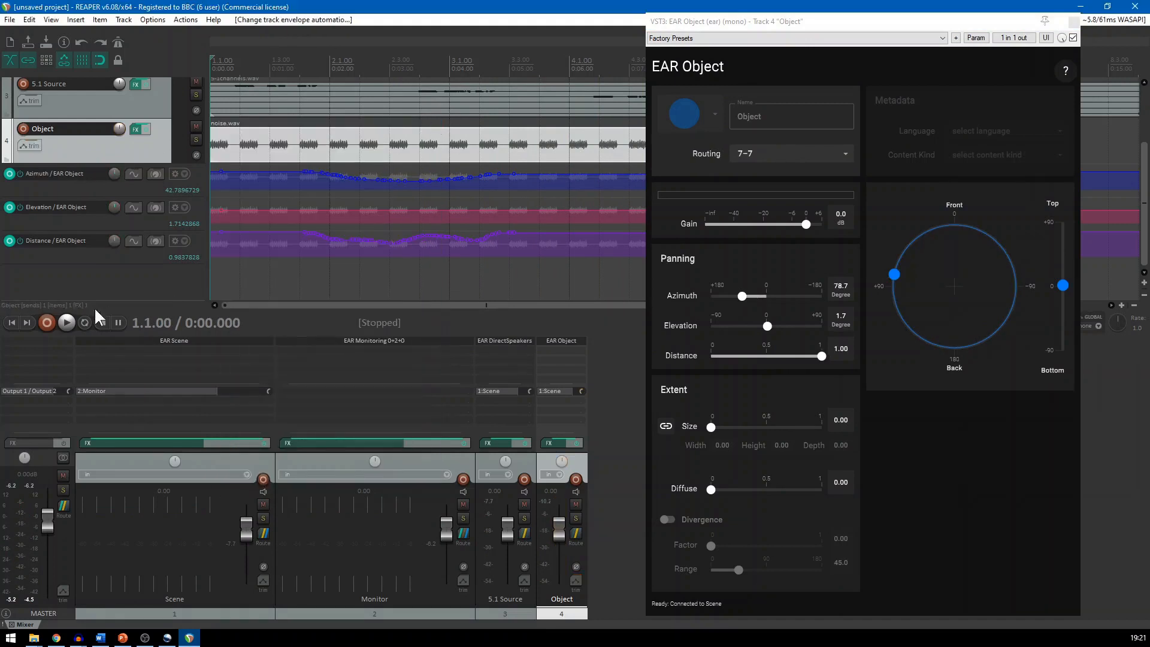
Play back the recorded panning automation to check the object's movement, then stop and close the EAR Object window
click(65, 323)
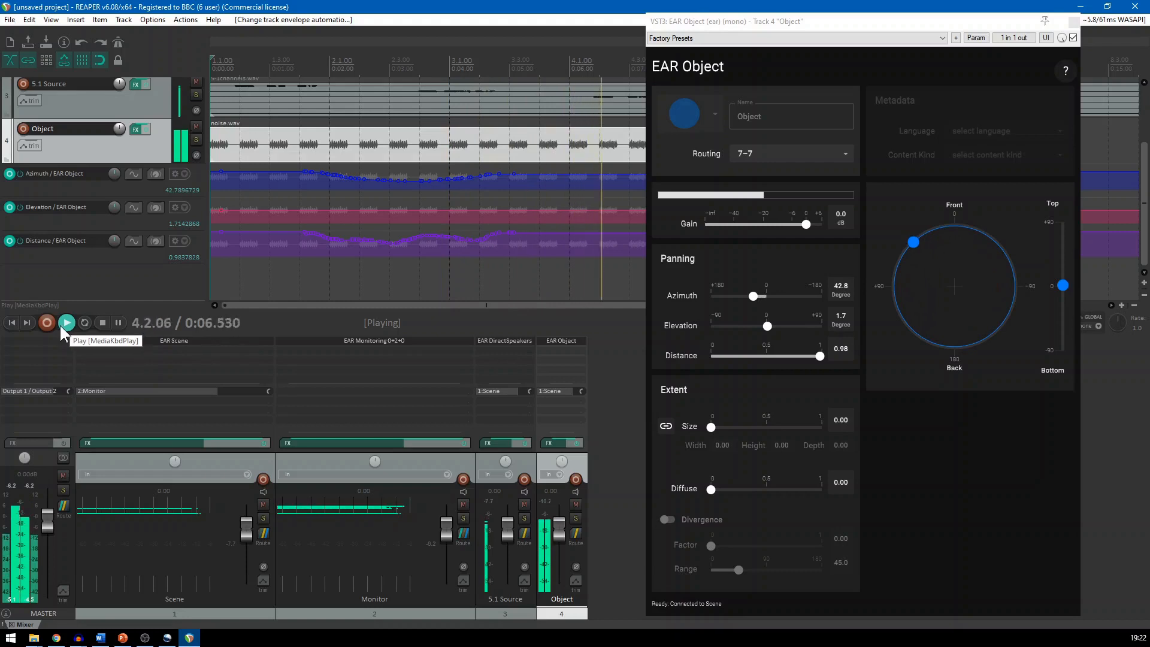
click(103, 323)
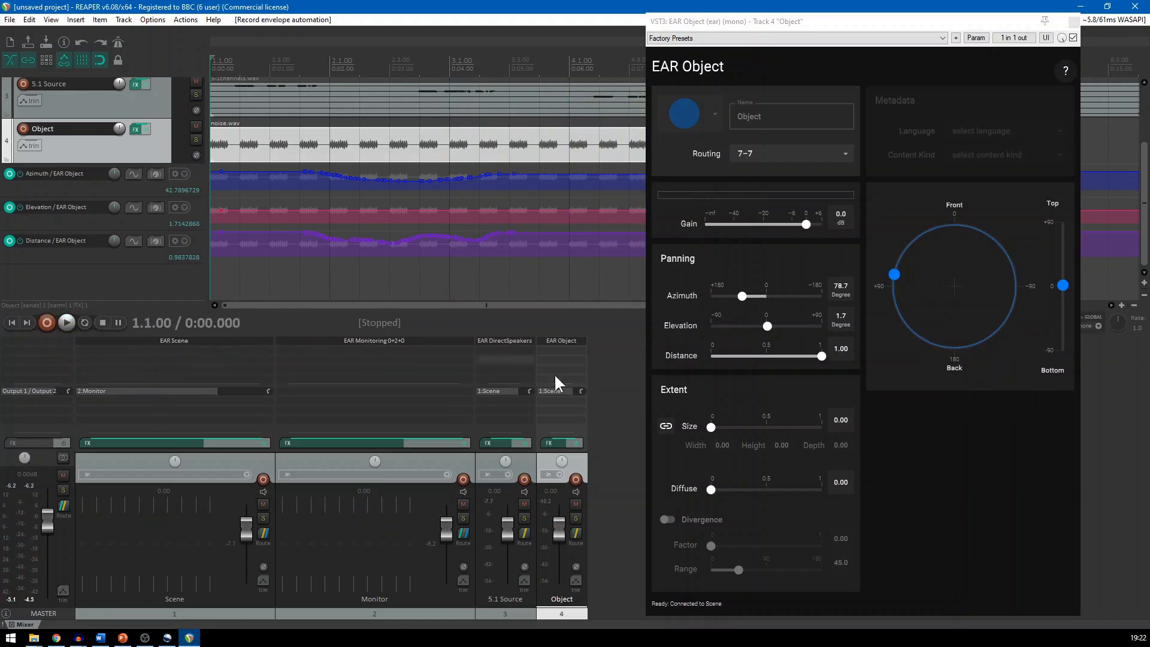
click(1072, 21)
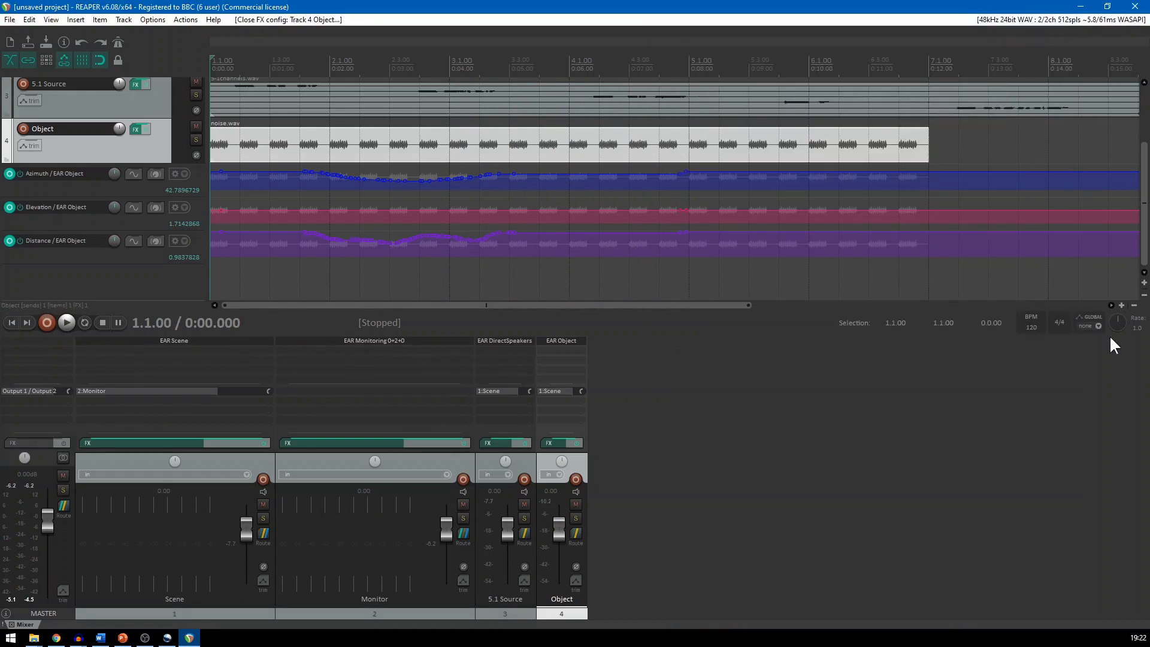
Render the entire project as an ADM File with the EAR Scene VST as export source, and close the render report
click(9, 20)
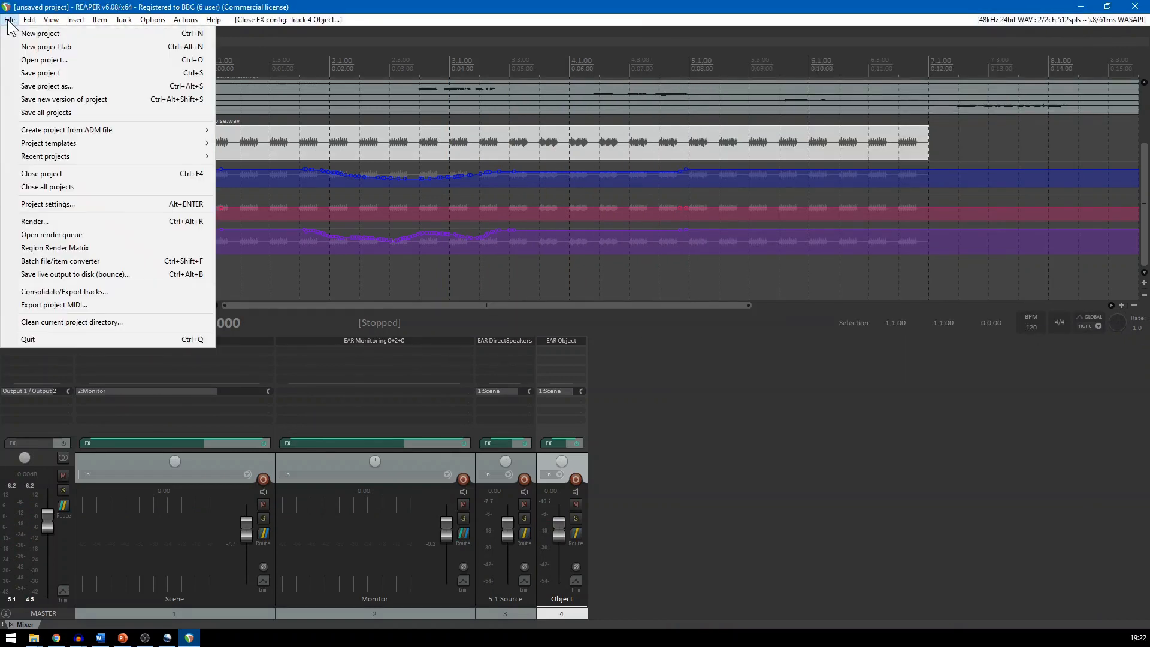
click(67, 220)
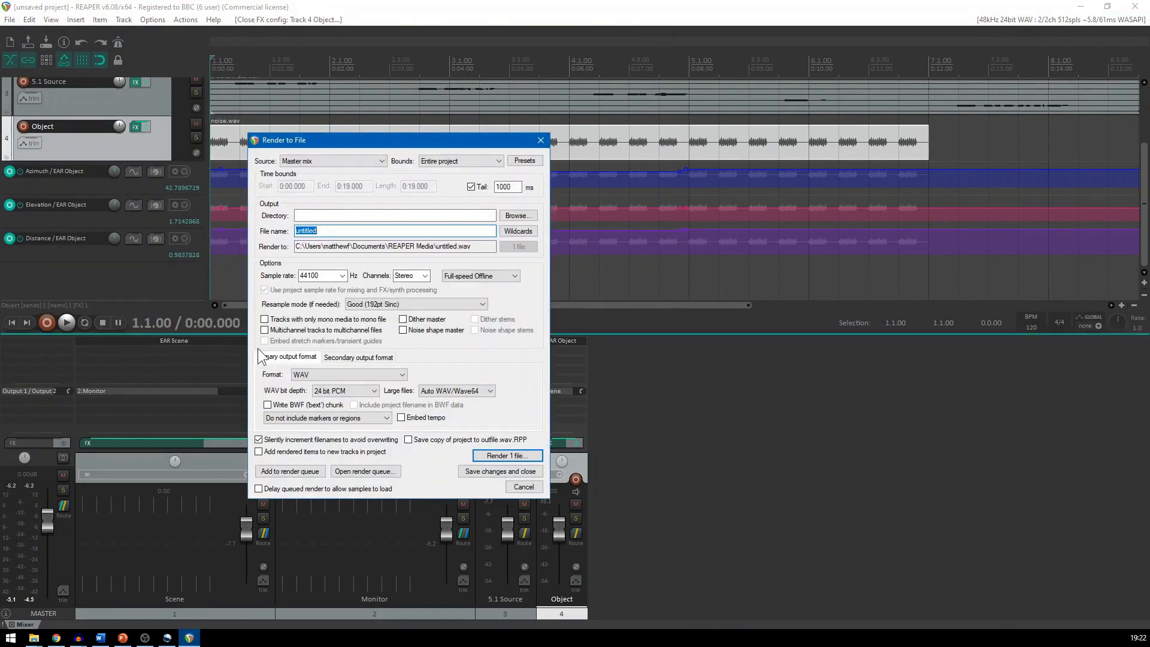
click(326, 375)
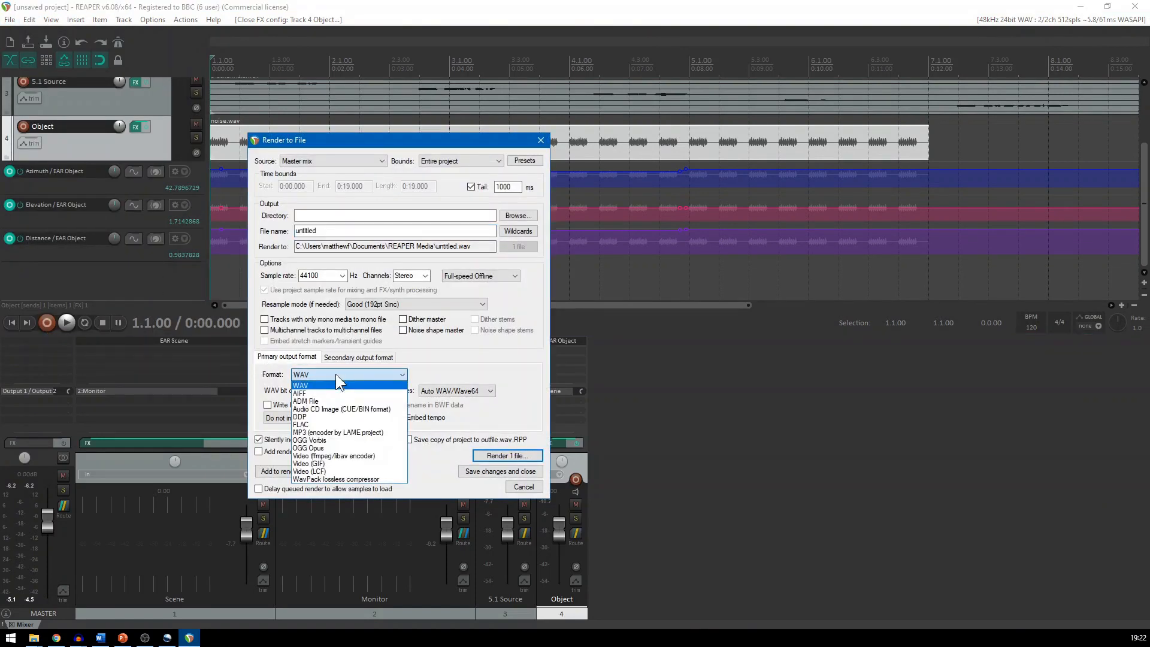
click(306, 402)
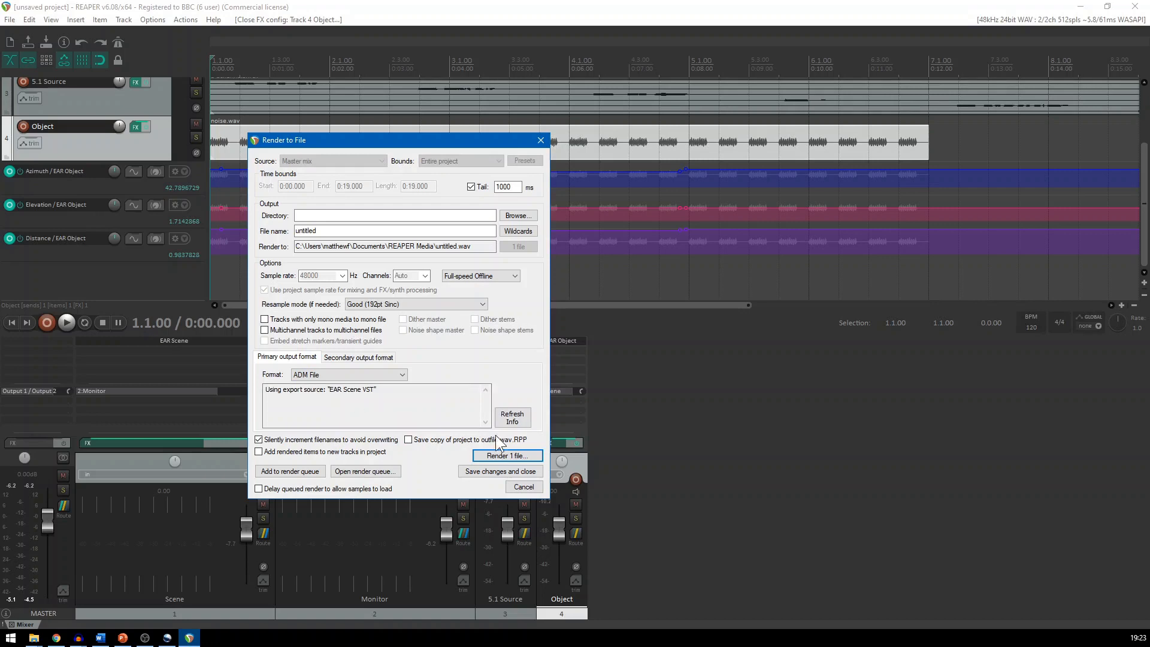
click(511, 458)
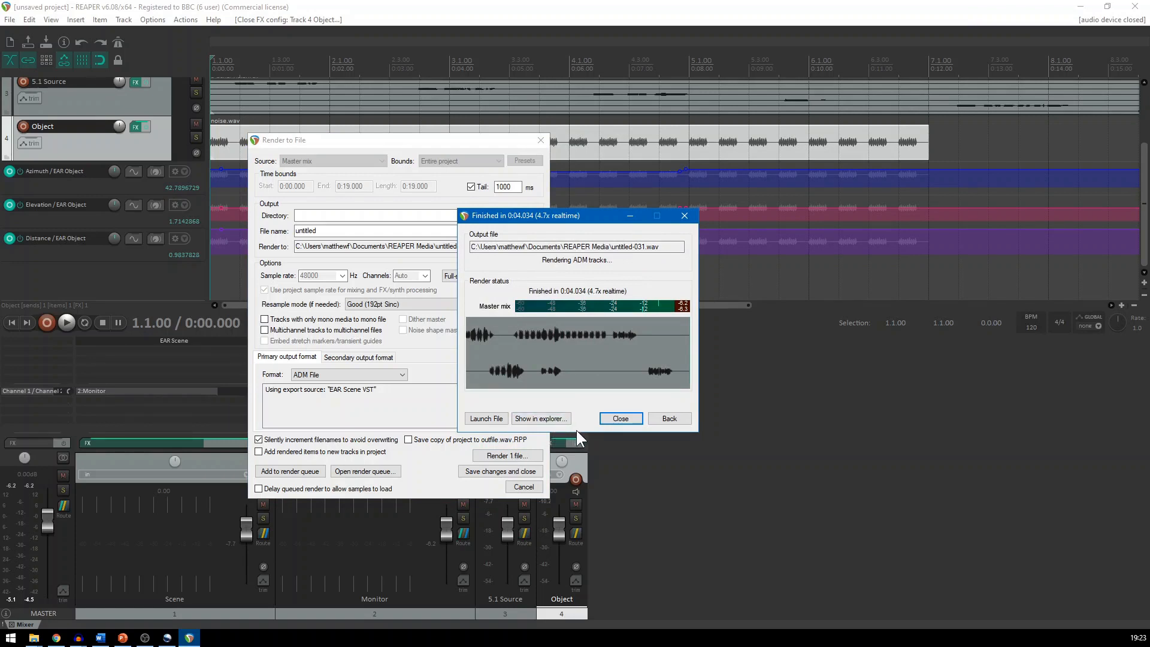
click(621, 419)
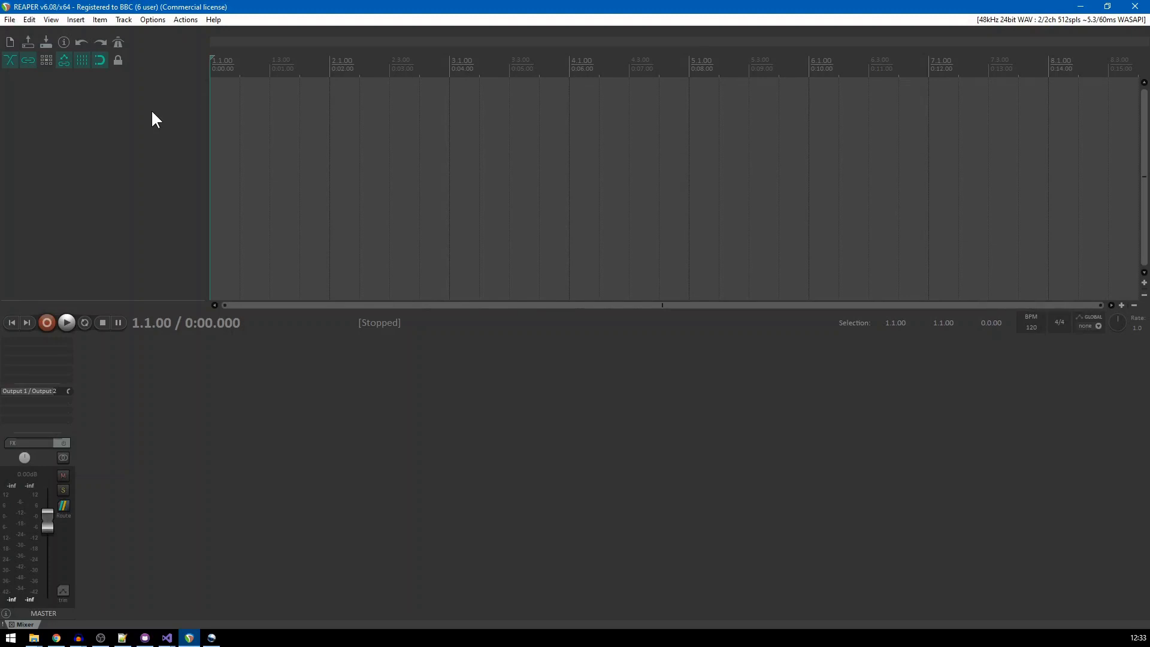
Create a project from the ADM file untitled-031.wav in Documents using EAR
click(9, 19)
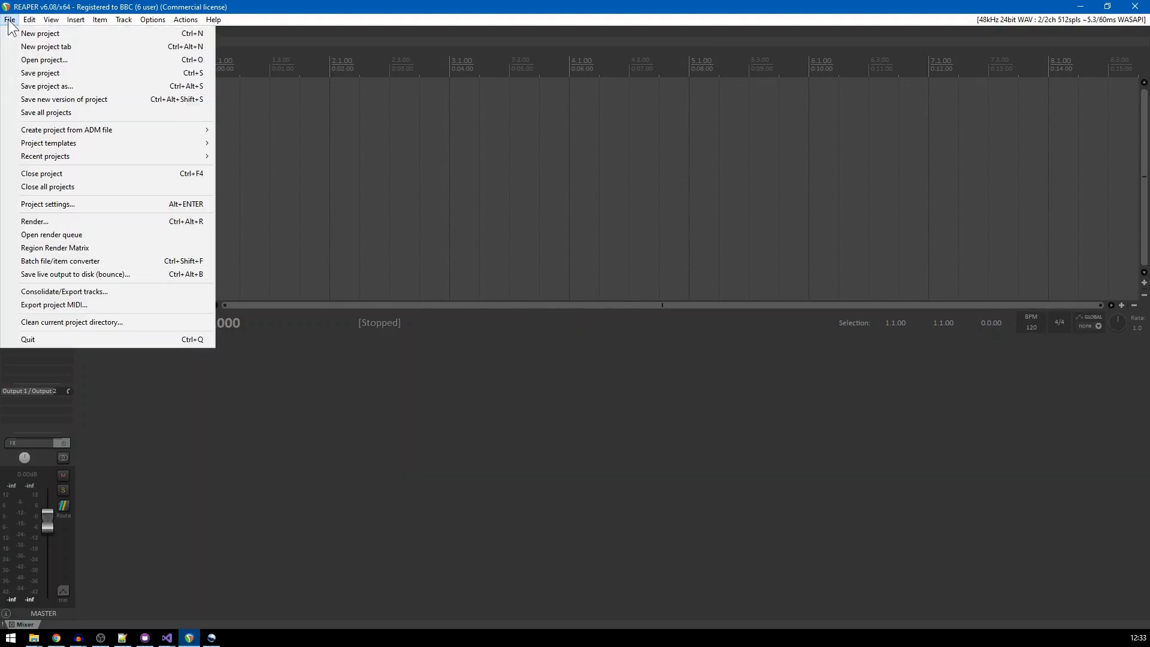
mouse_move(25, 133)
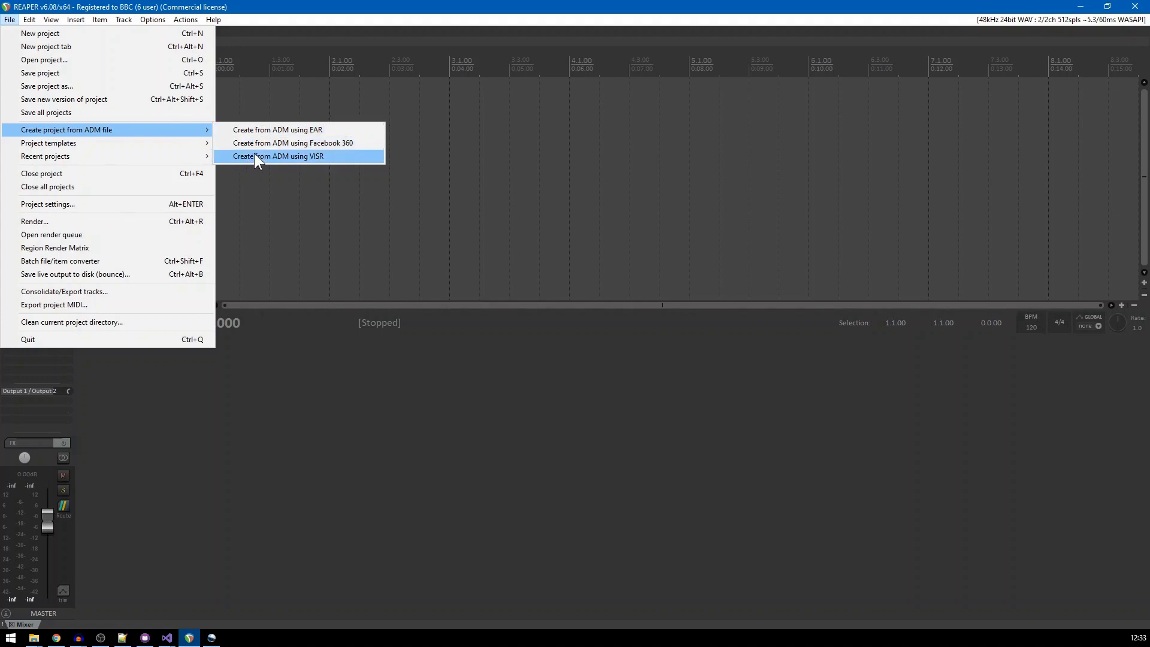
click(285, 132)
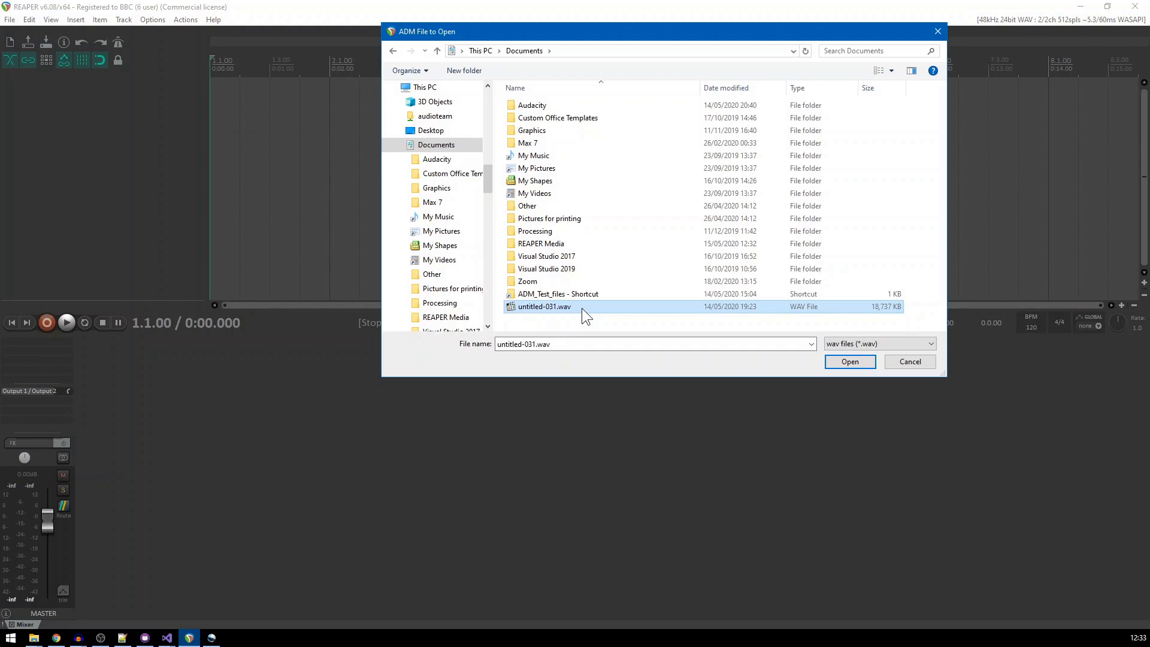
click(851, 362)
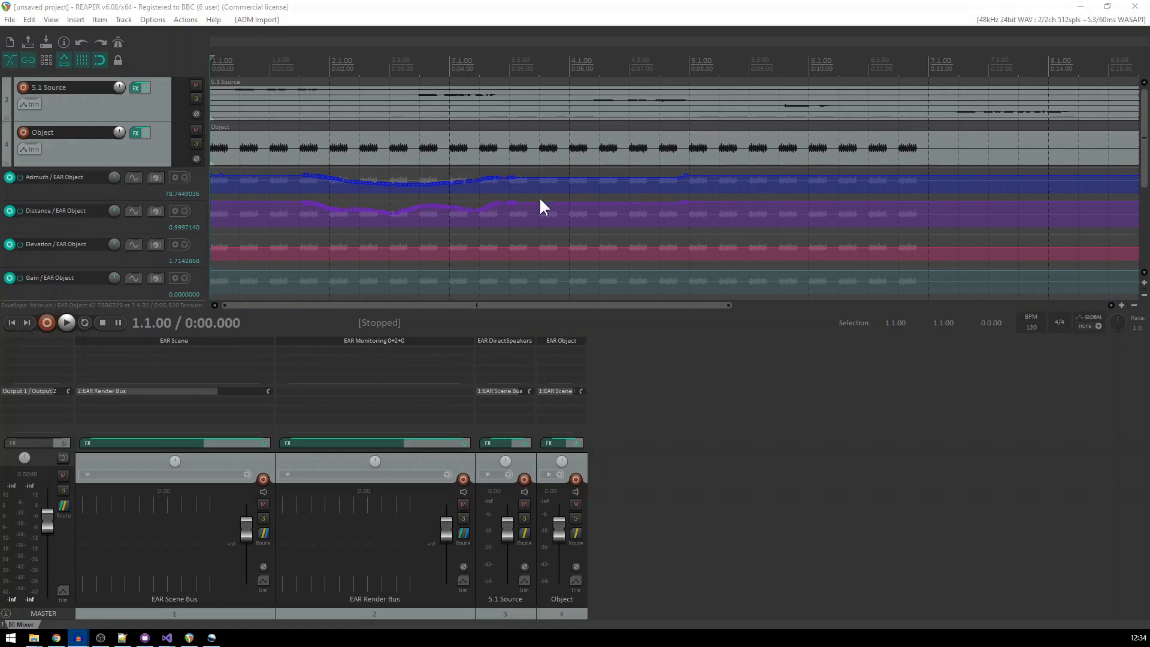
Inspect the imported EAR Scene, EAR DirectSpeakers and EAR Object plugin settings, closing each plugin window after viewing
click(189, 339)
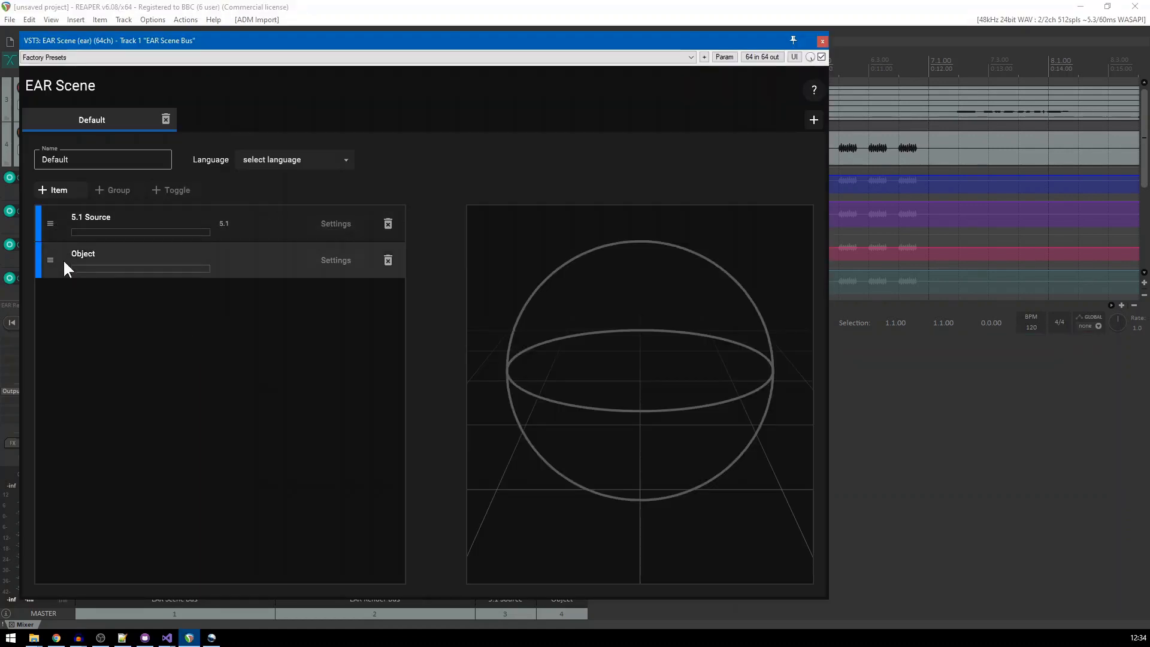
click(824, 40)
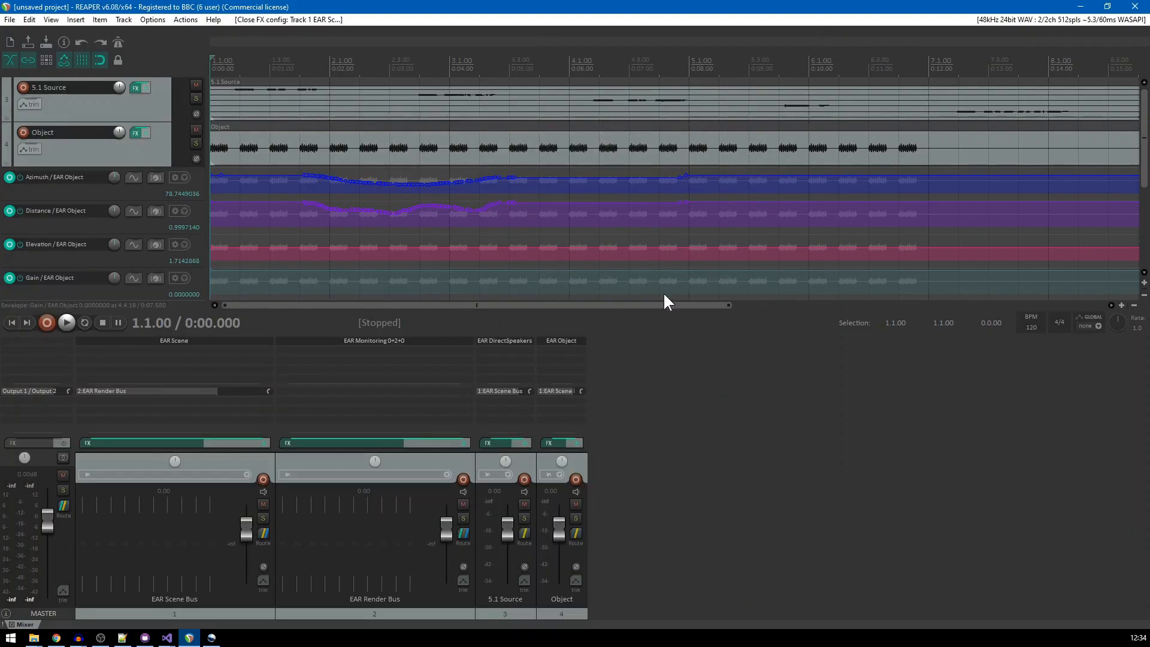
click(492, 340)
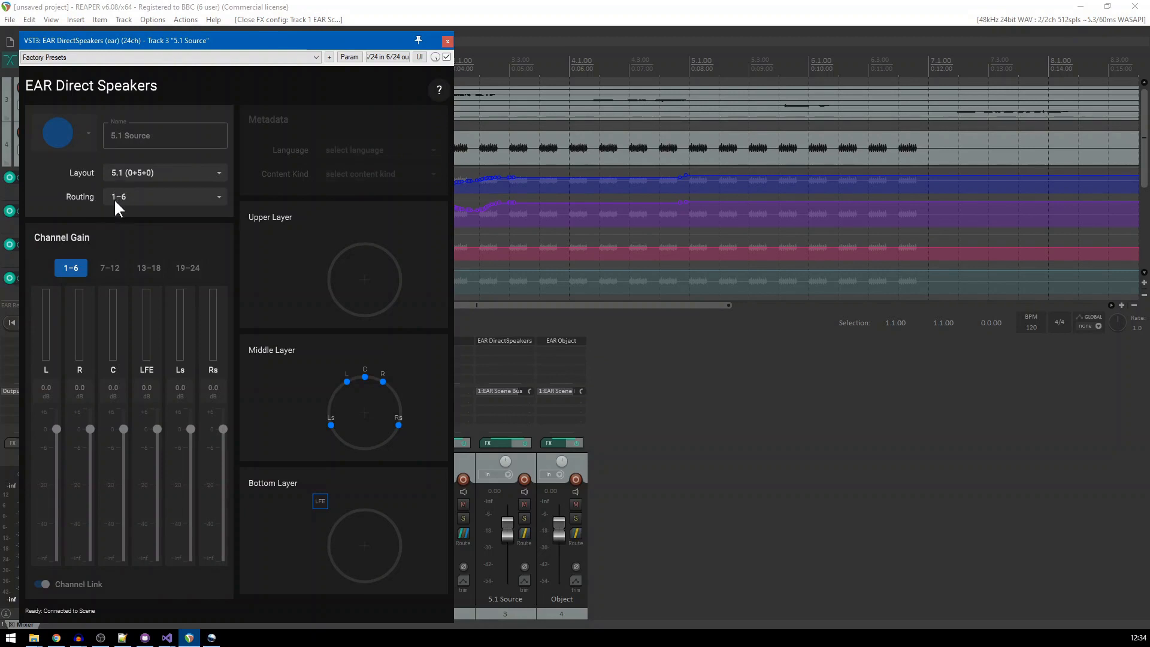
click(448, 40)
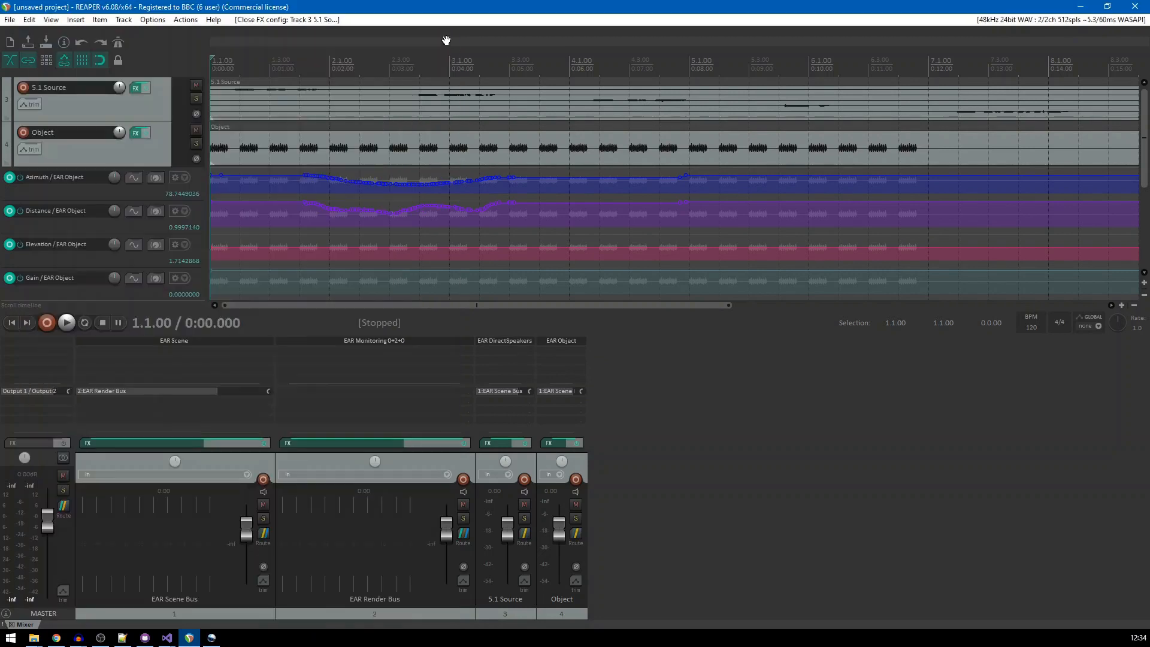
click(566, 340)
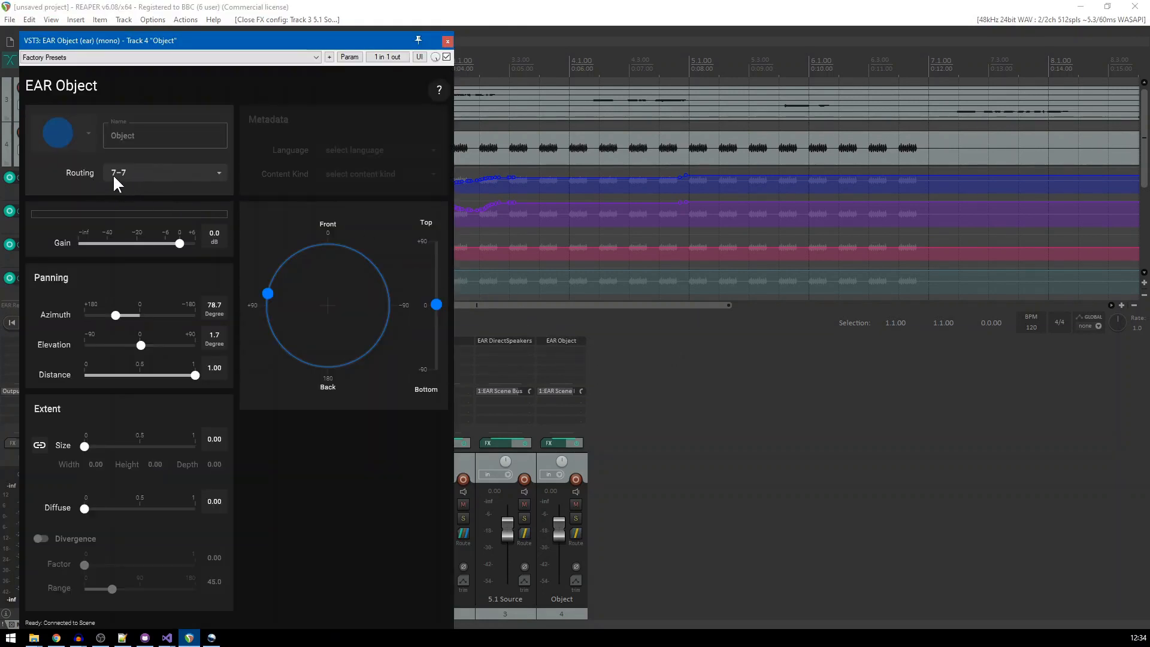
click(448, 41)
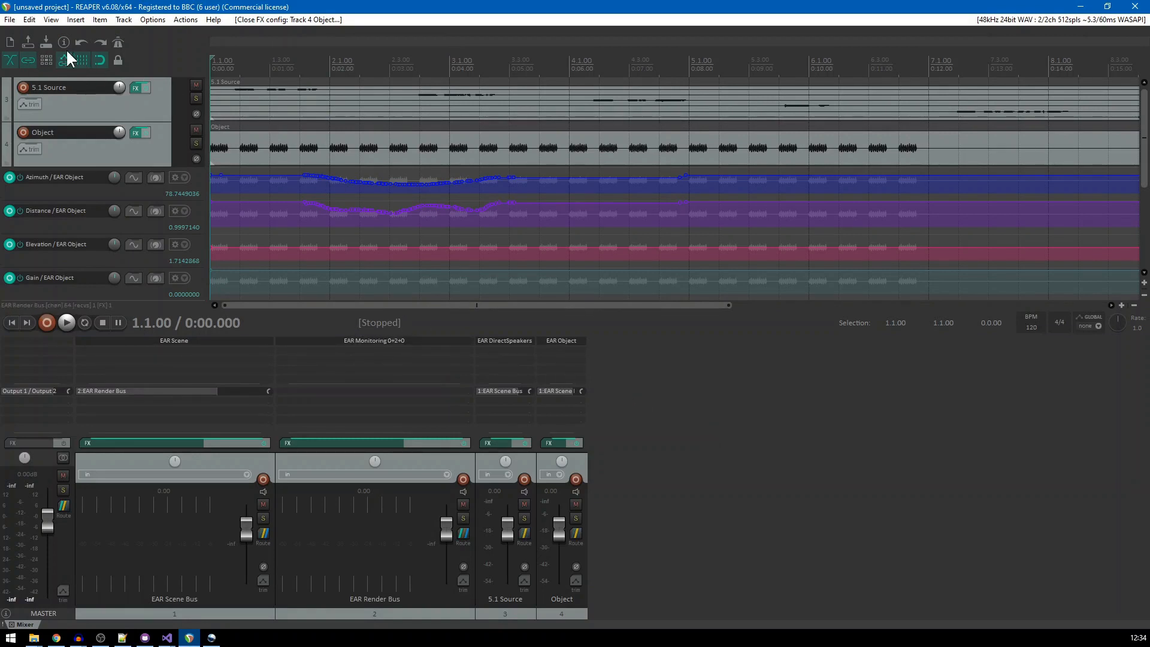
Start a new project without saving the imported one, and add an empty track
click(6, 42)
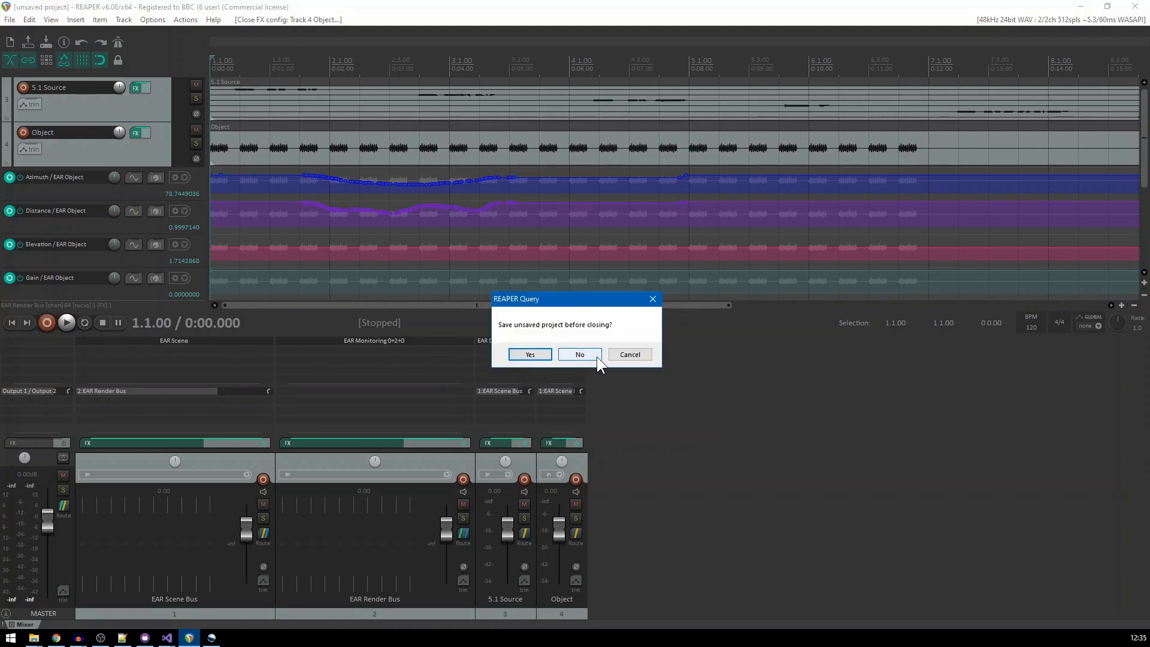
click(596, 352)
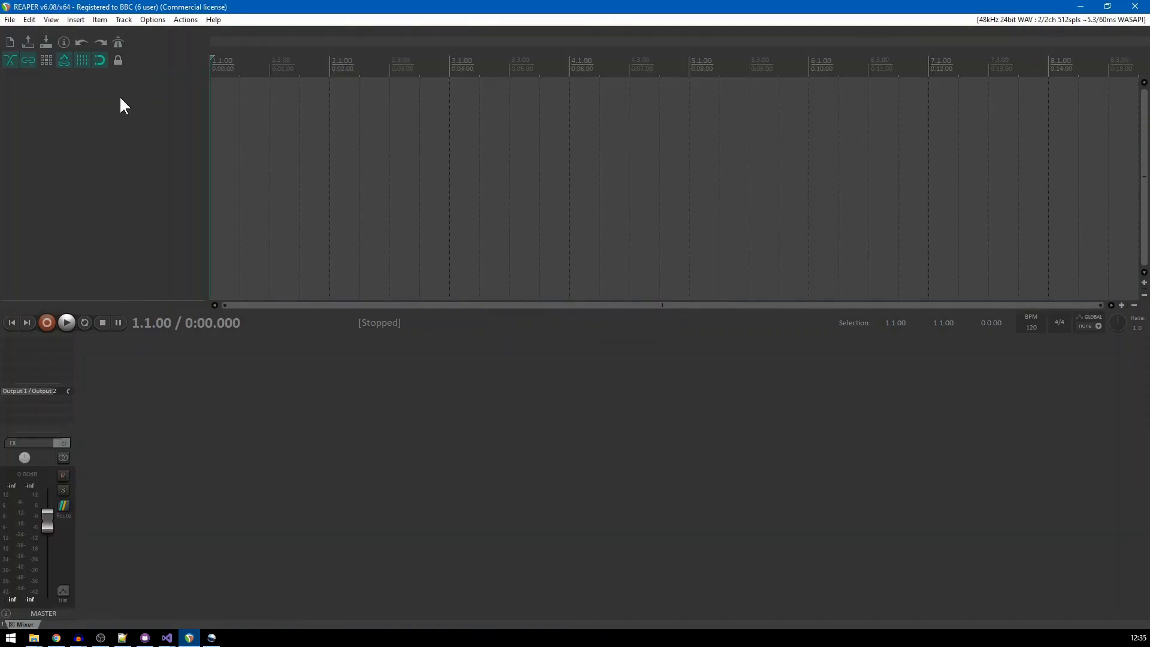
double_click(120, 98)
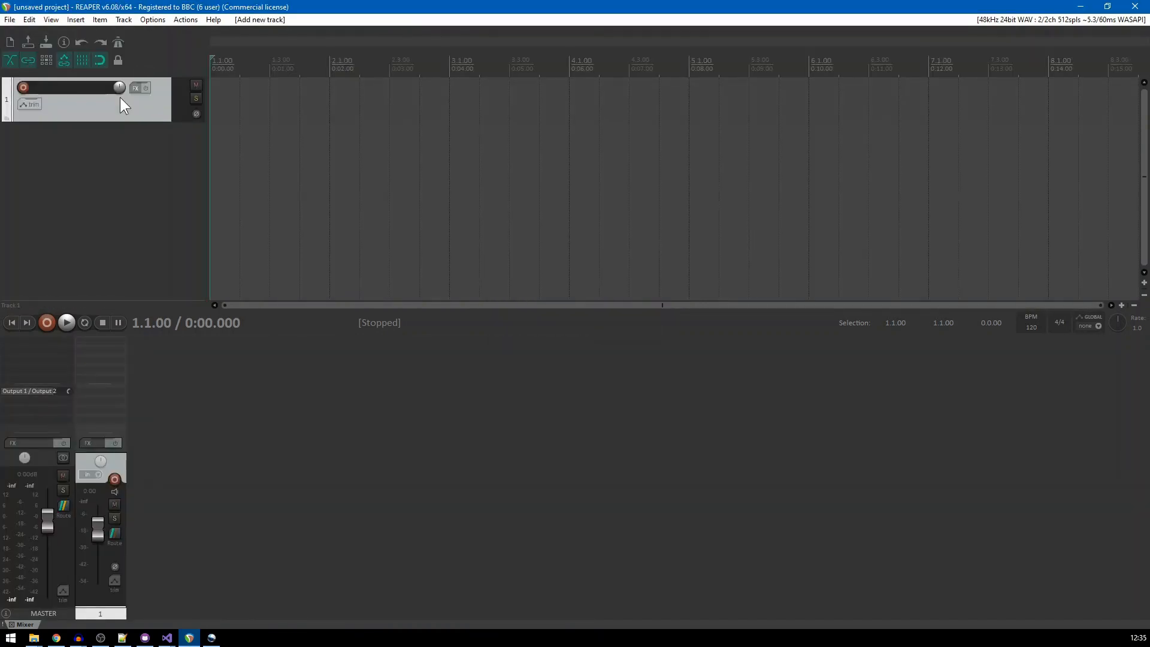
Insert the media file channels_5_1_adm.wav from the ChannelBased folder onto the empty track
click(84, 21)
click(88, 33)
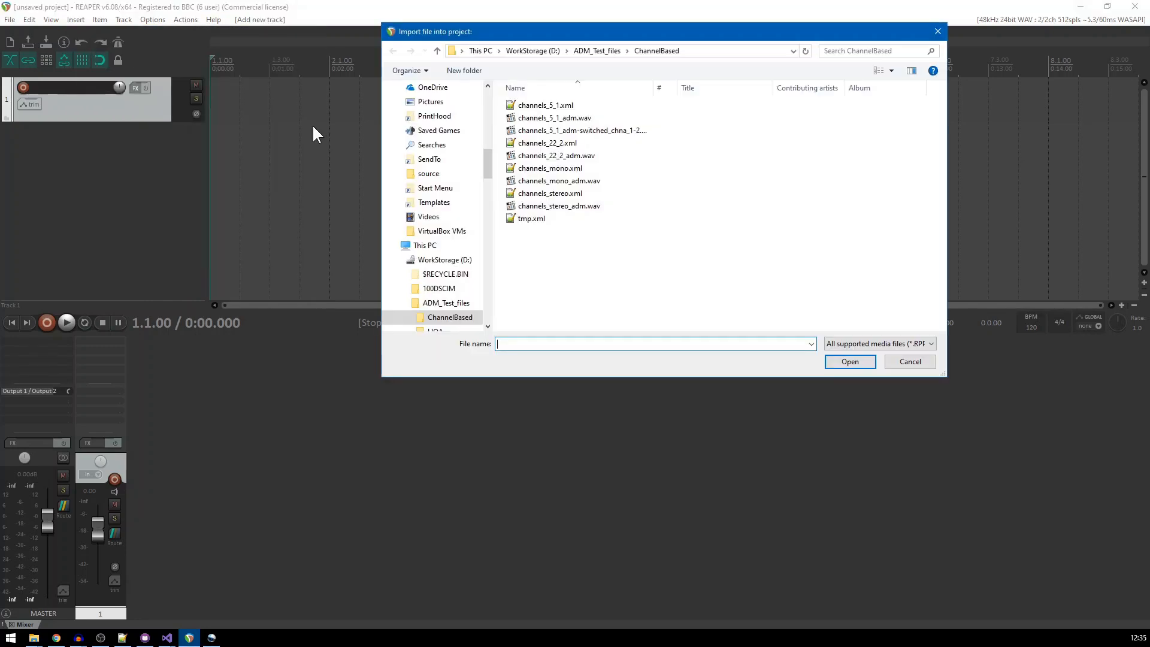
click(525, 120)
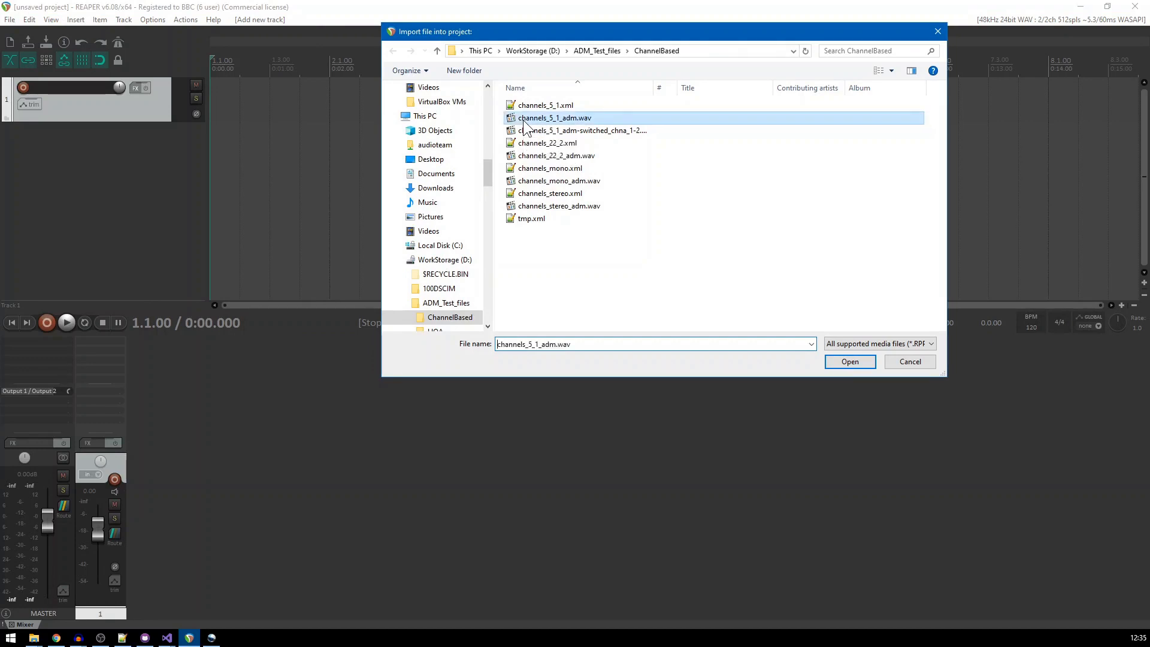
click(869, 364)
drag(738, 304, 342, 291)
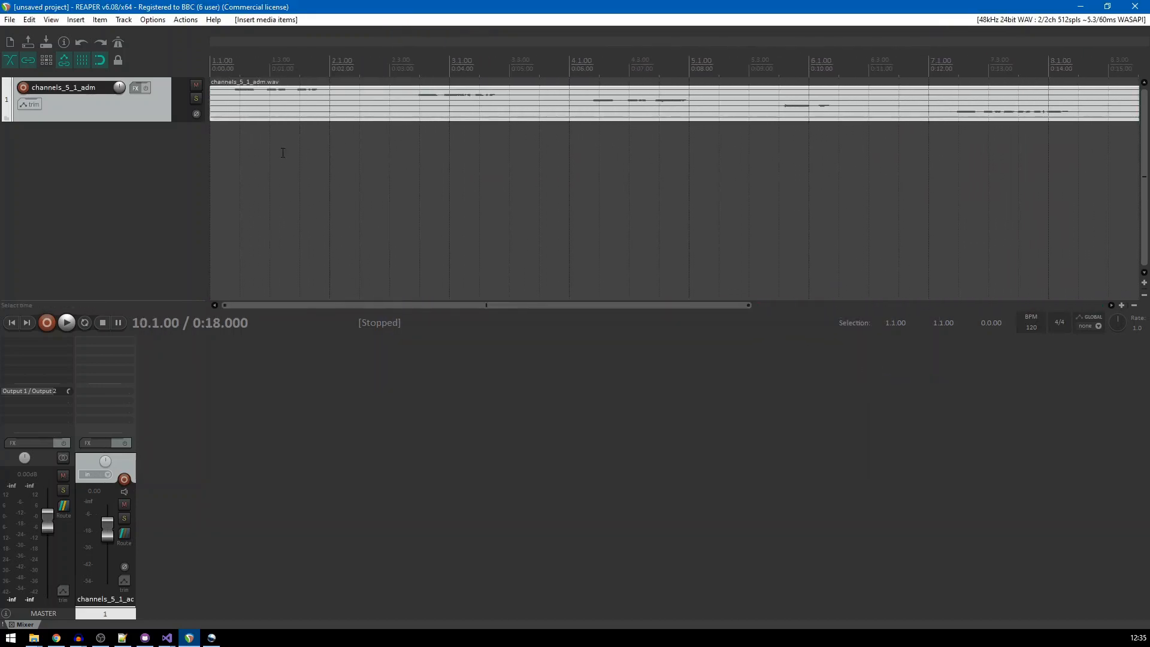
Explode the channels_5_1_adm.wav item's ADM content into tracks using EAR
right_click(247, 99)
mouse_move(279, 165)
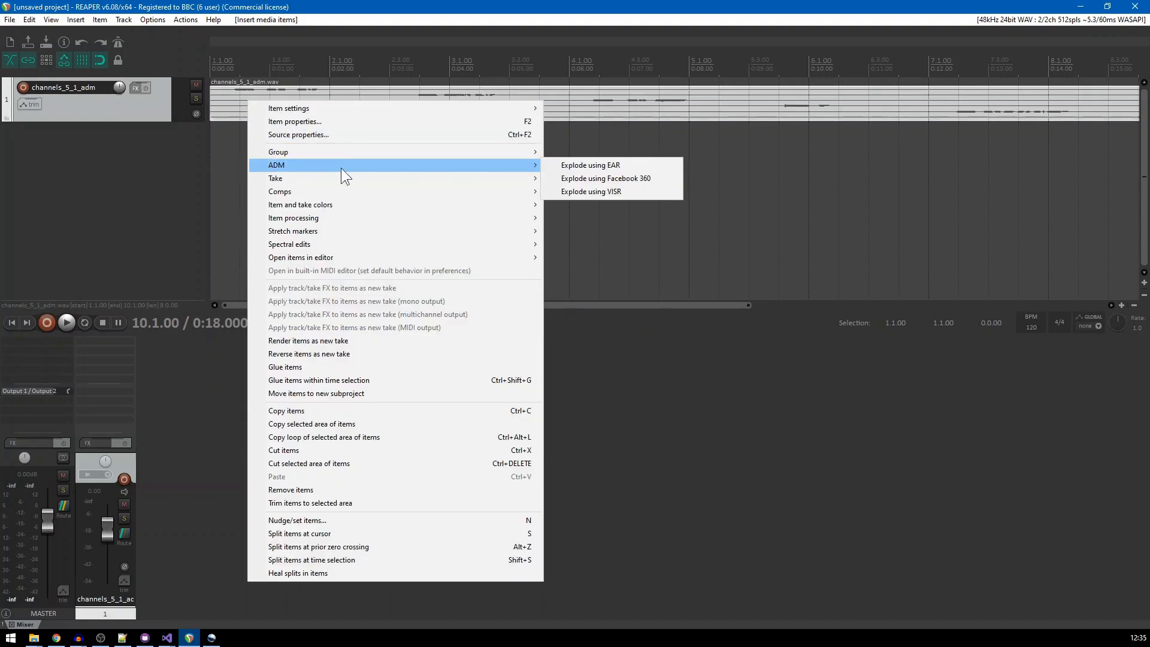
click(573, 166)
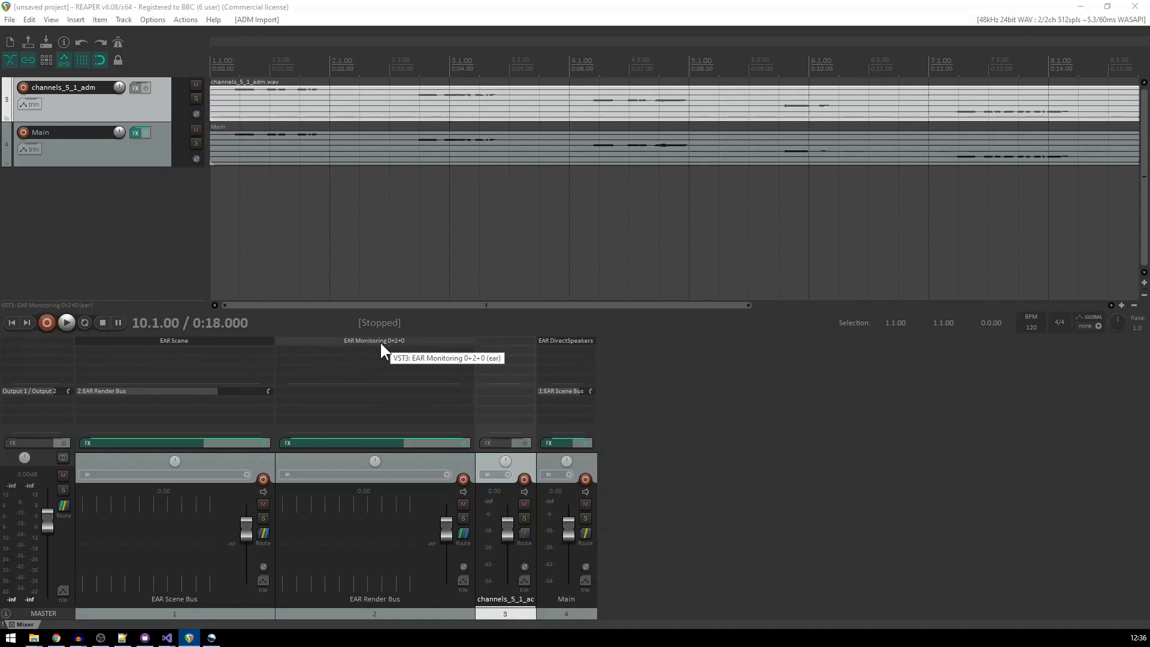
Disable Auto Mode in the EAR Scene plugin on the EAR Scene Bus track and close its window
click(217, 343)
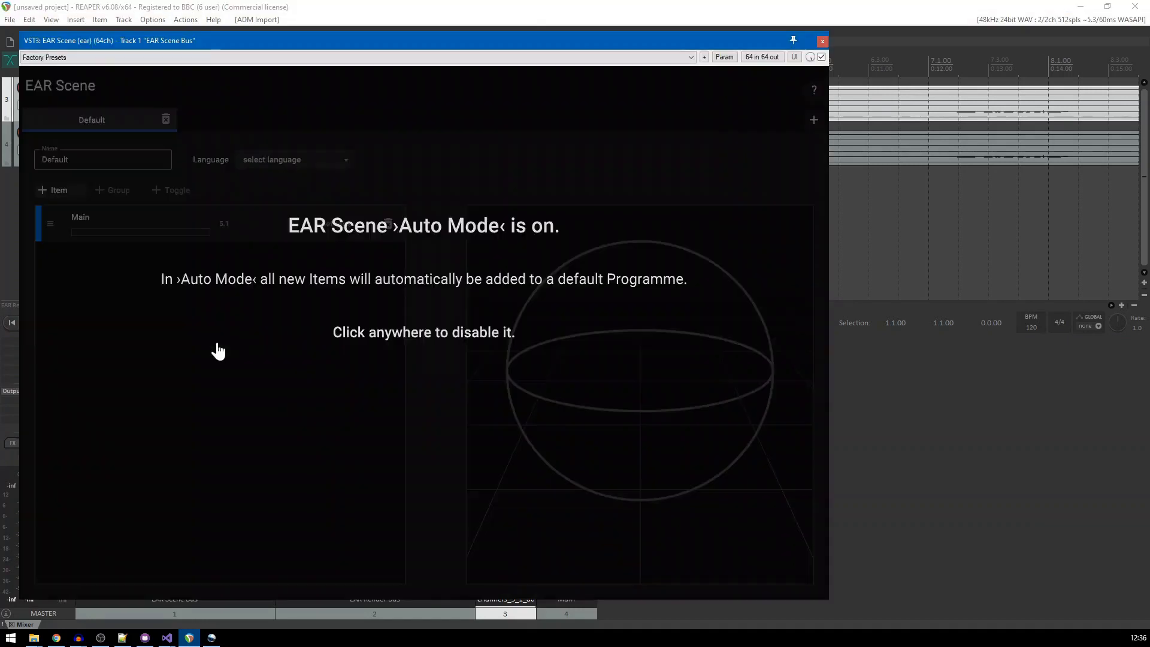
click(214, 347)
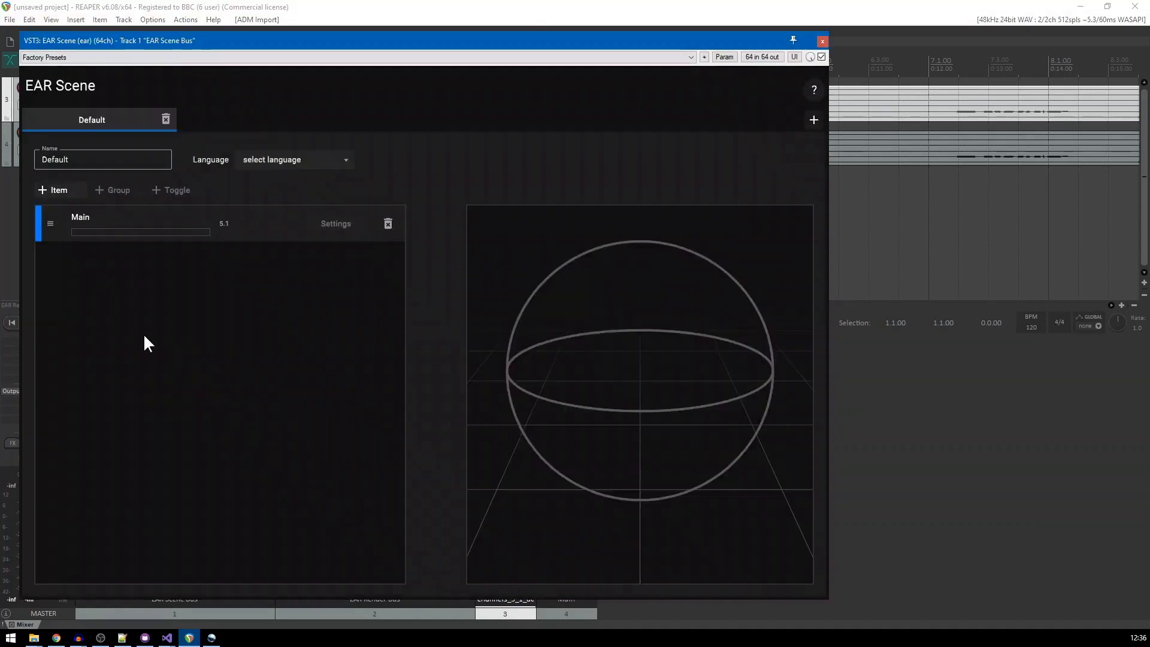
click(823, 40)
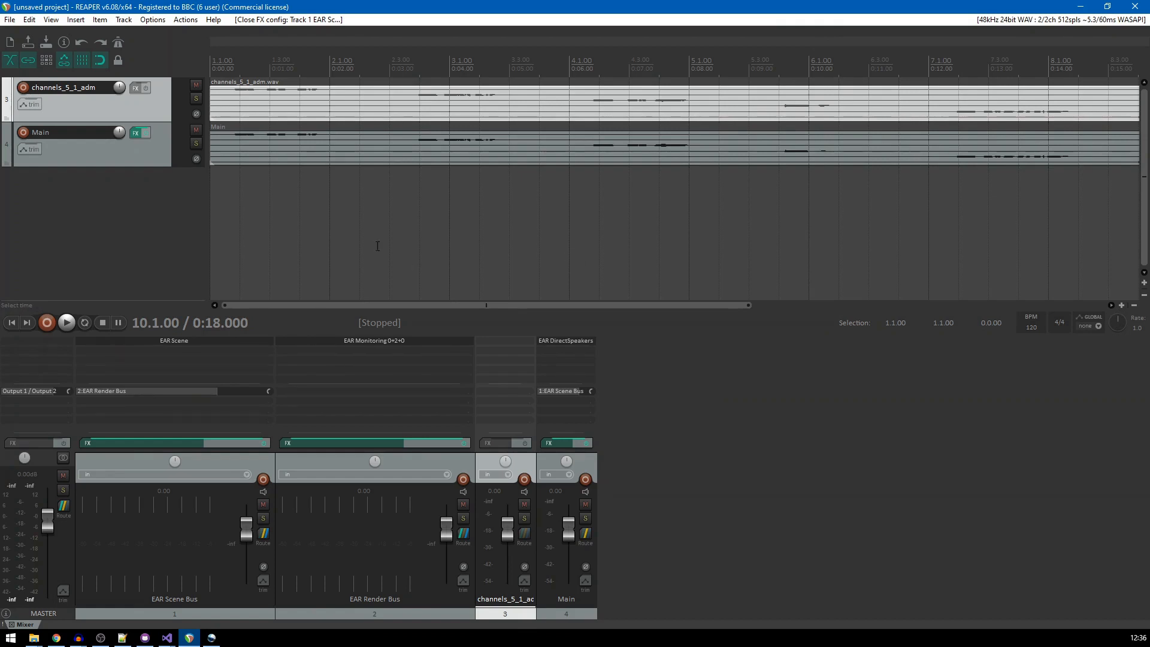
Import the ADM file panned_noise_adm.wav from the ObjectBased folder into the current project using EAR
click(76, 19)
mouse_move(89, 75)
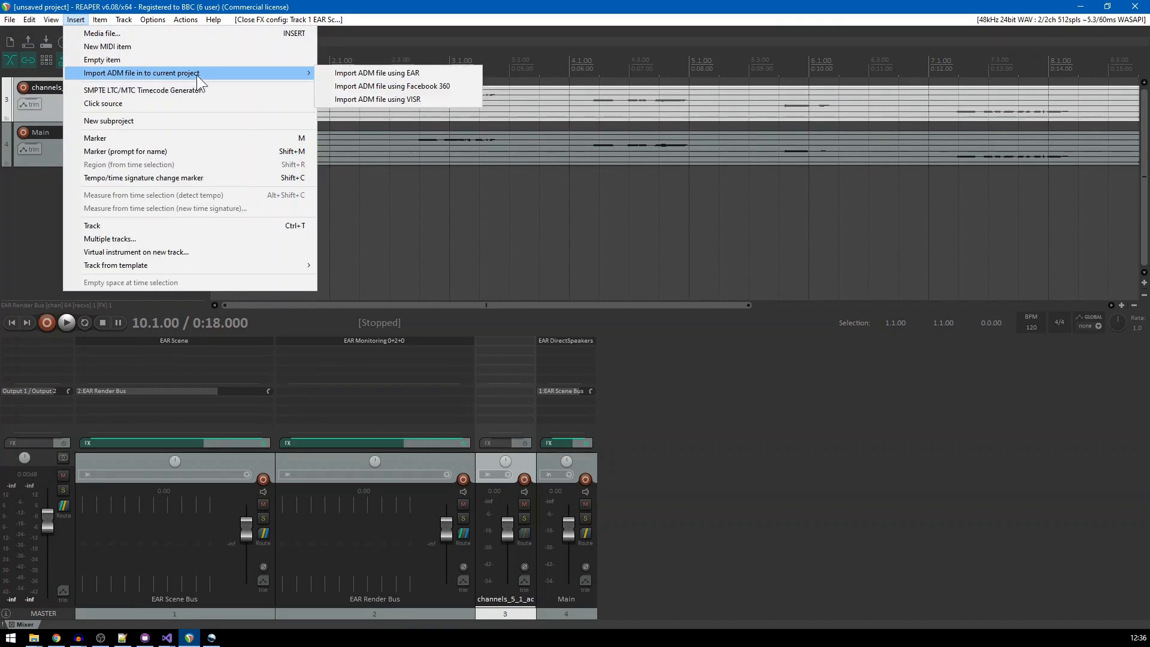
click(375, 70)
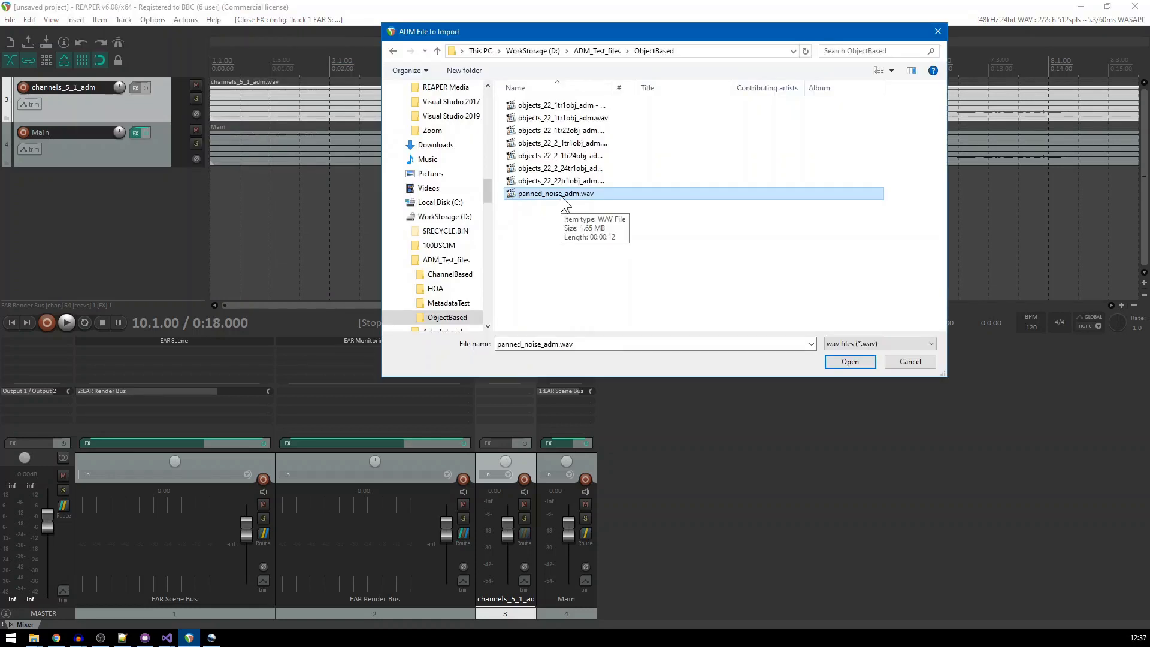
click(846, 363)
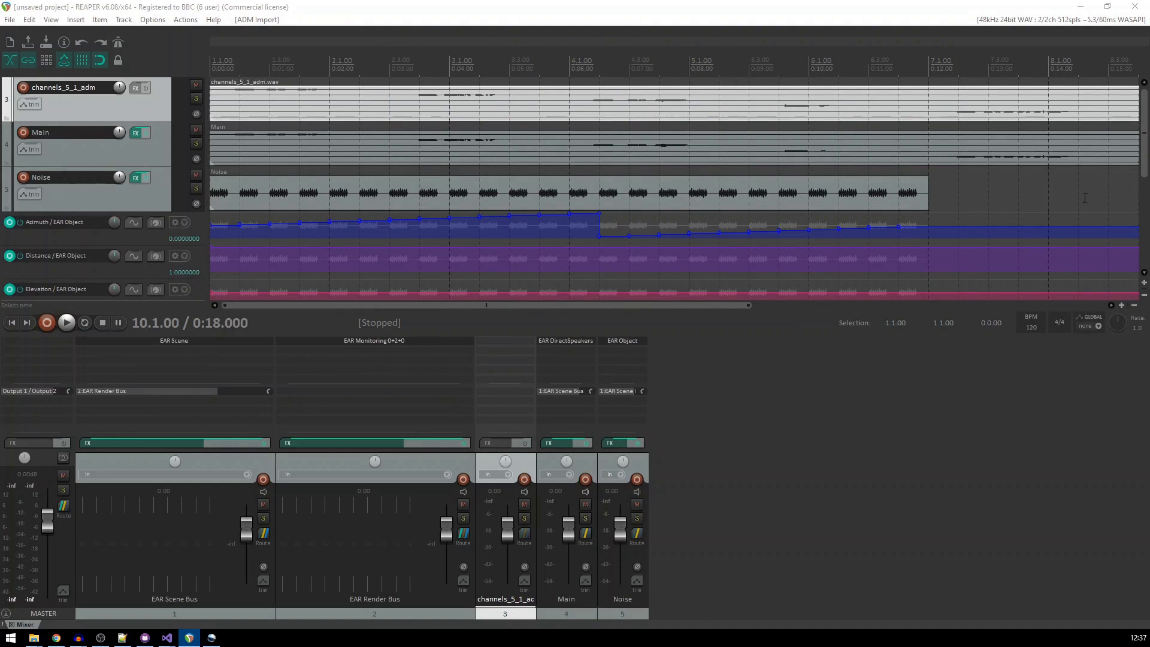
Examine the Noise track's automation envelopes and its EAR Object routing and panning, closing the plugin window after viewing
drag(1144, 161, 1145, 190)
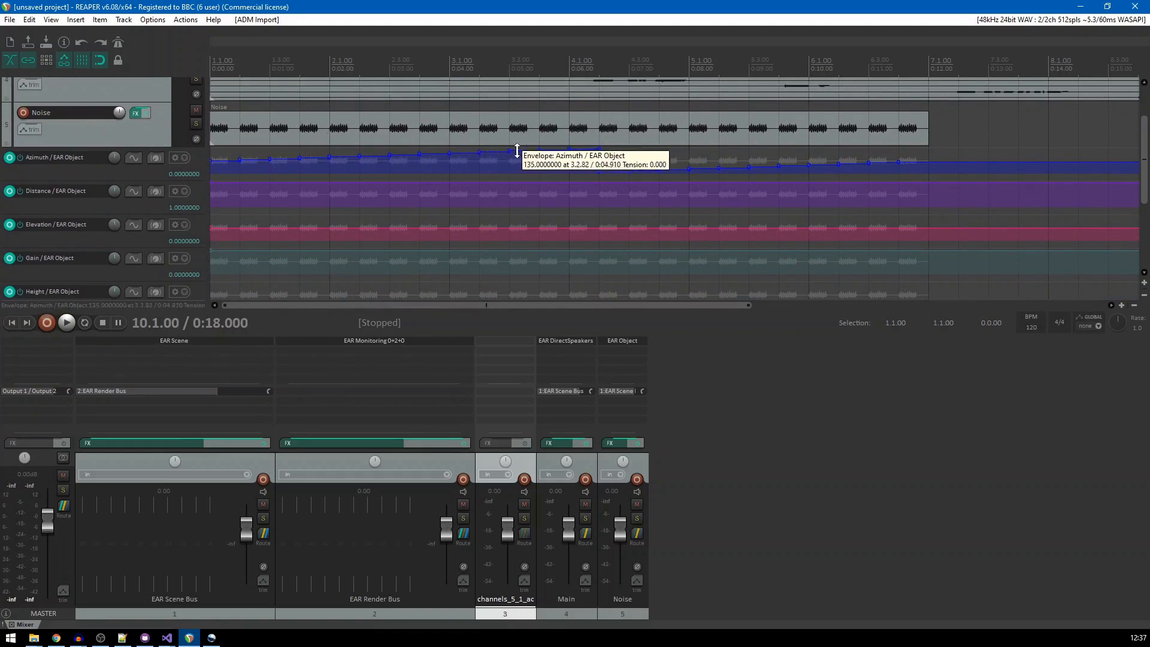
click(618, 343)
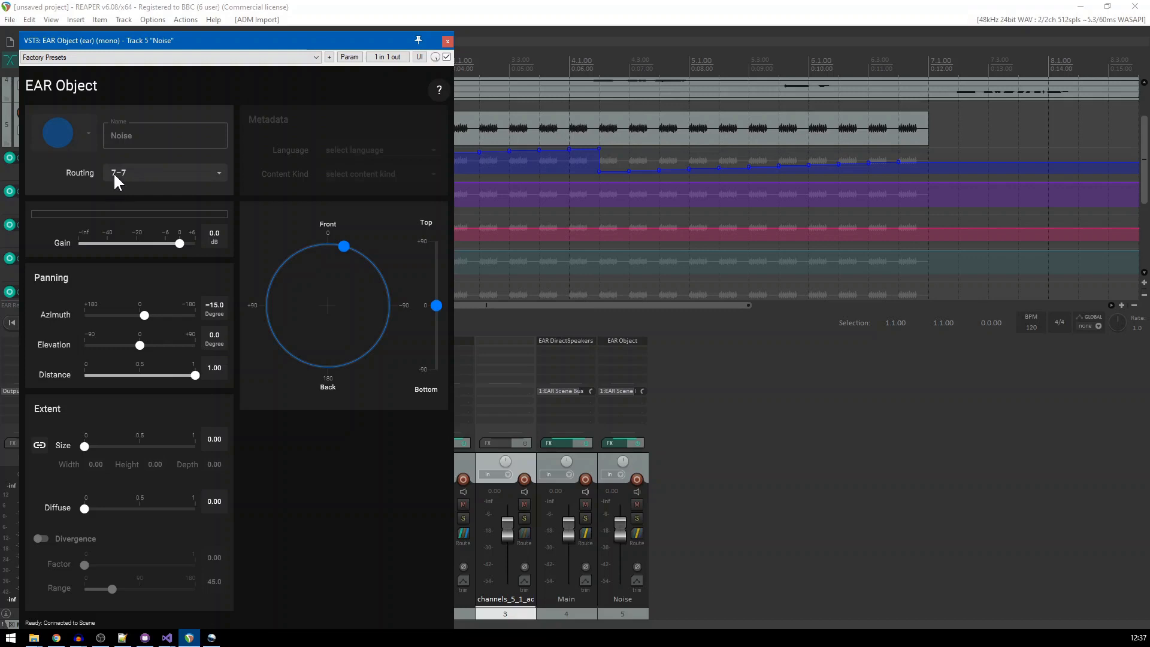
click(449, 41)
Add the Noise object to the Default programme in the EAR Scene plugin on the EAR Scene Bus track and close its window
click(183, 342)
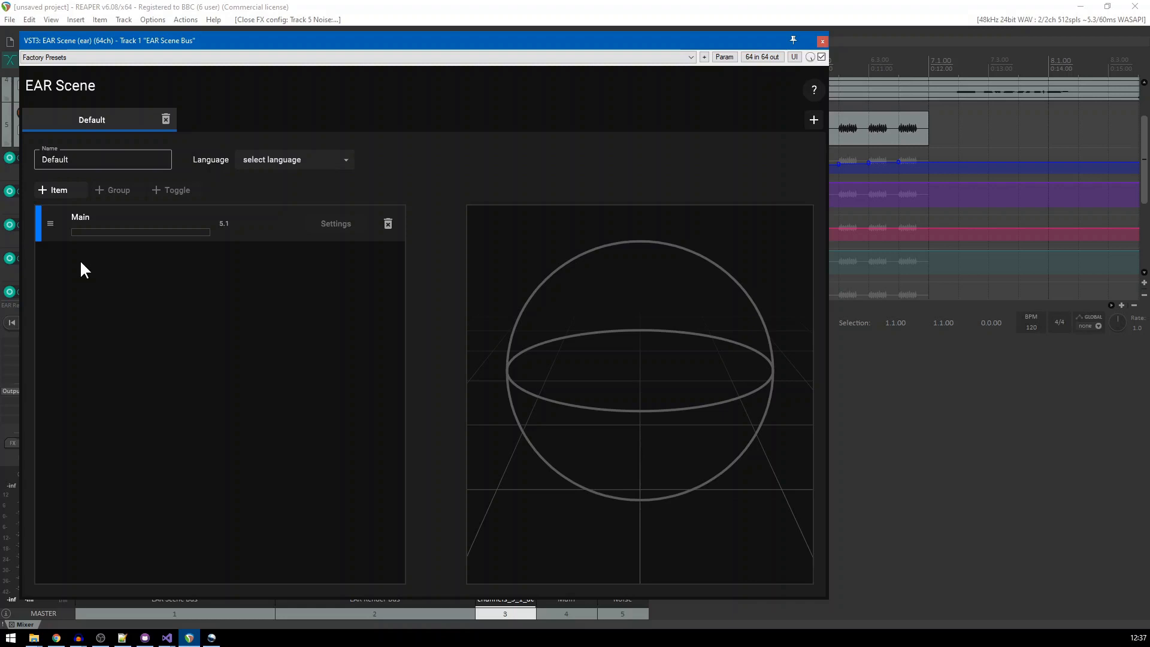
click(52, 192)
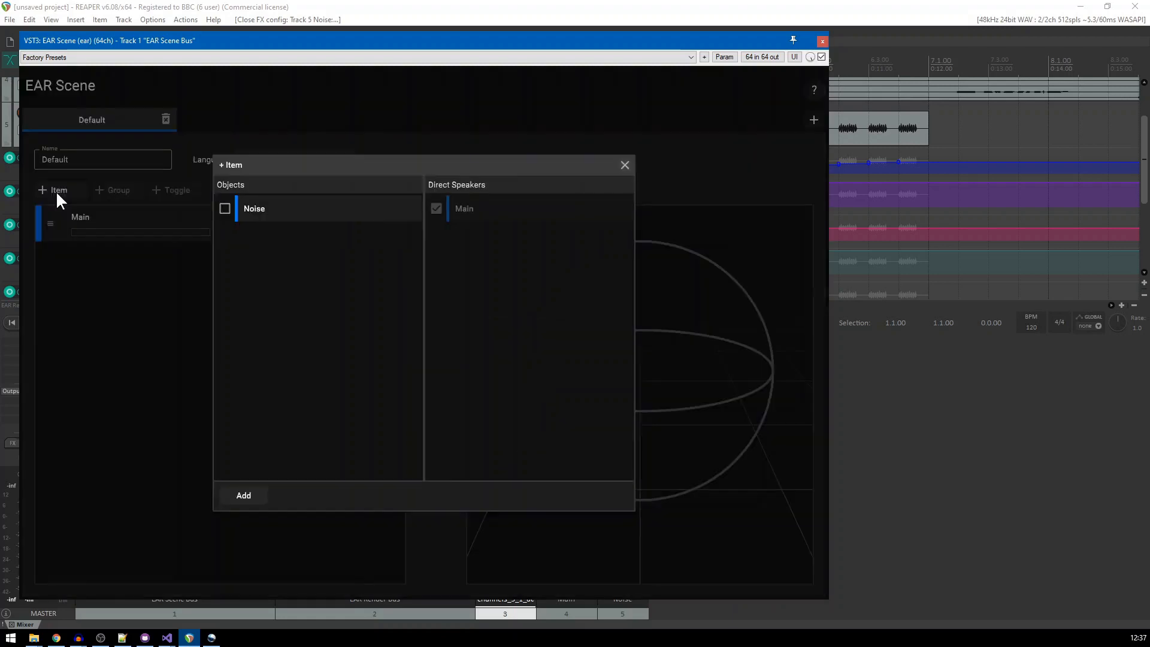
click(224, 209)
click(244, 496)
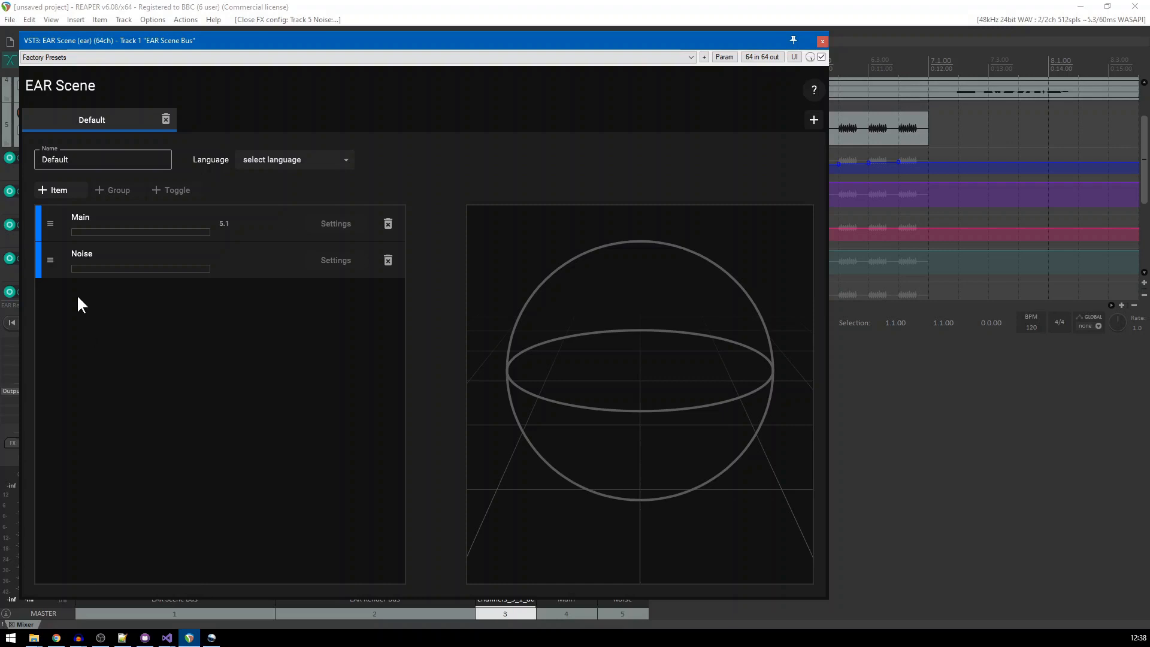
click(823, 41)
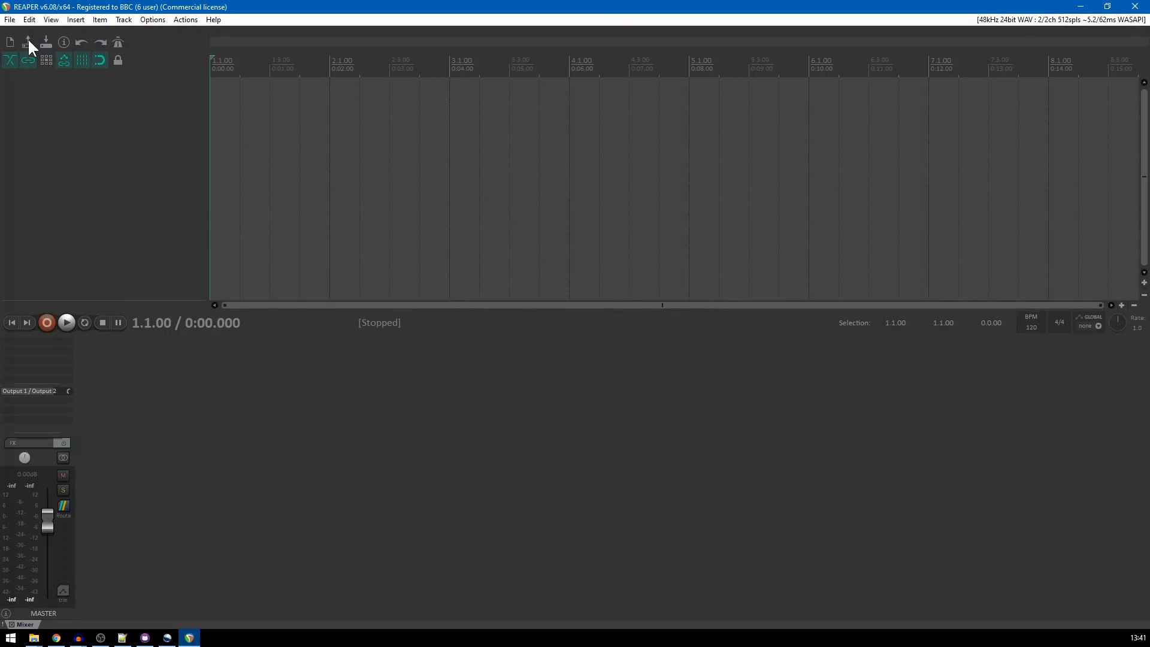
Create a new project from the ADM file ESC_short_ADM.wav in the ADM_Test_files folder using Facebook 360
click(10, 19)
mouse_move(56, 127)
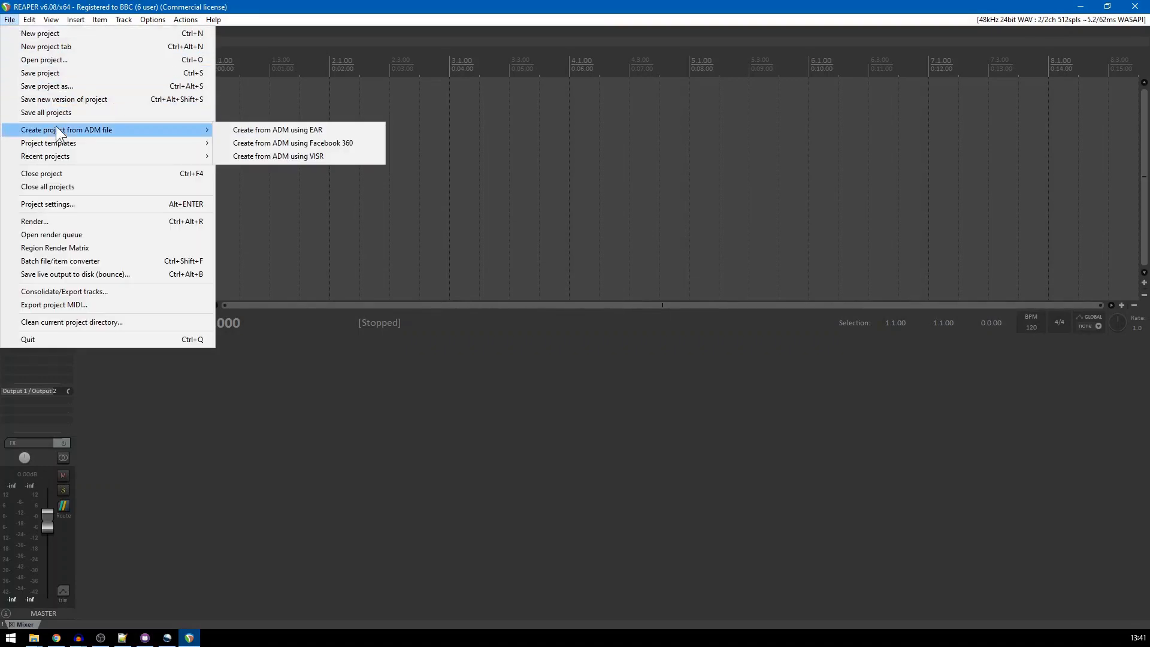
click(239, 143)
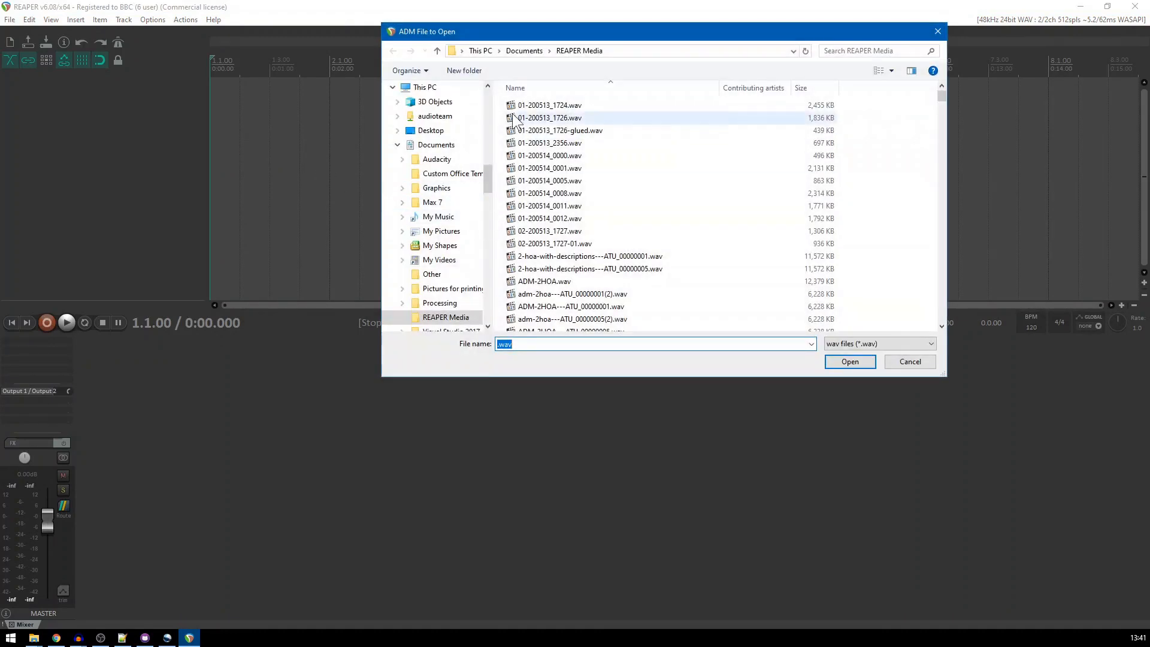
click(439, 52)
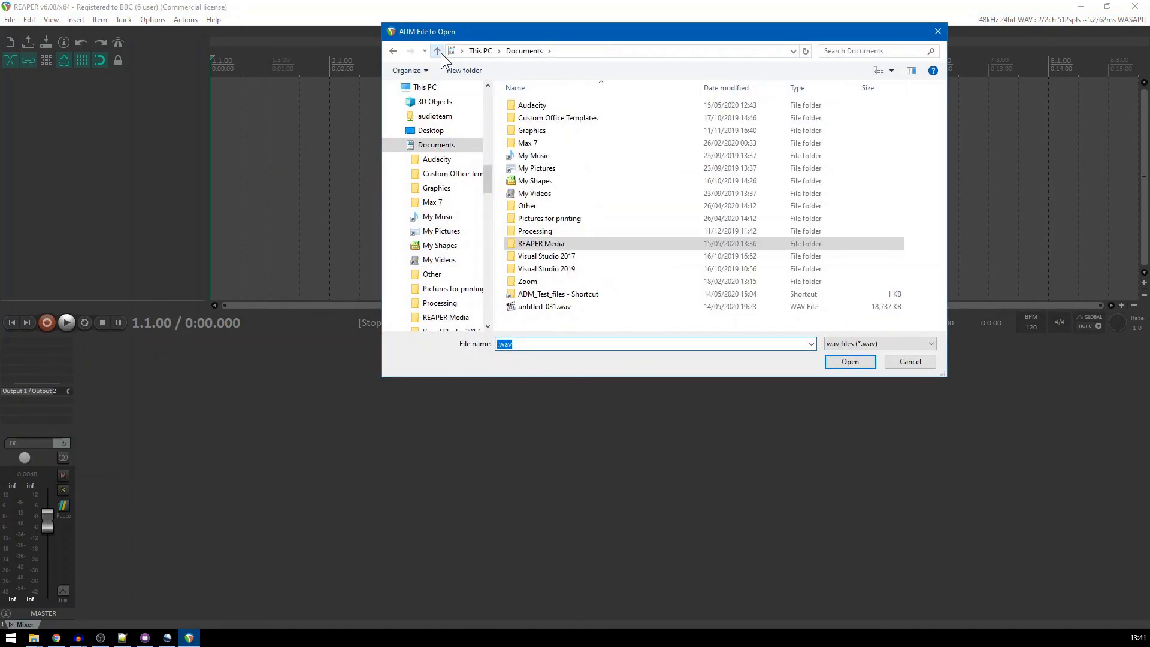
double_click(551, 294)
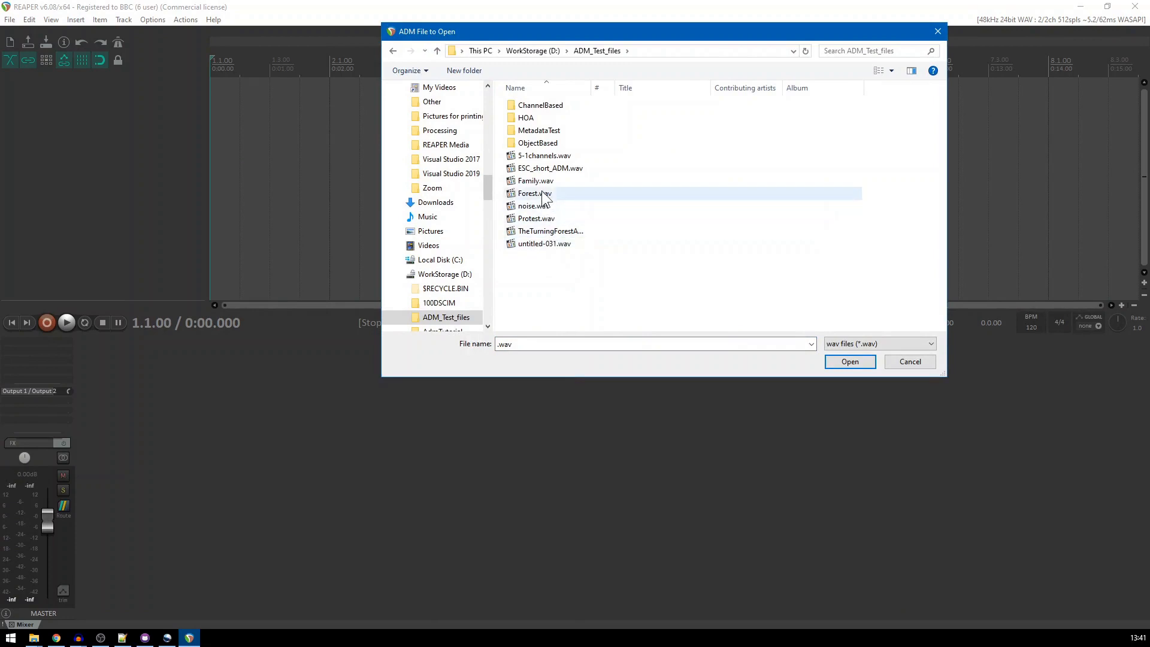
click(549, 167)
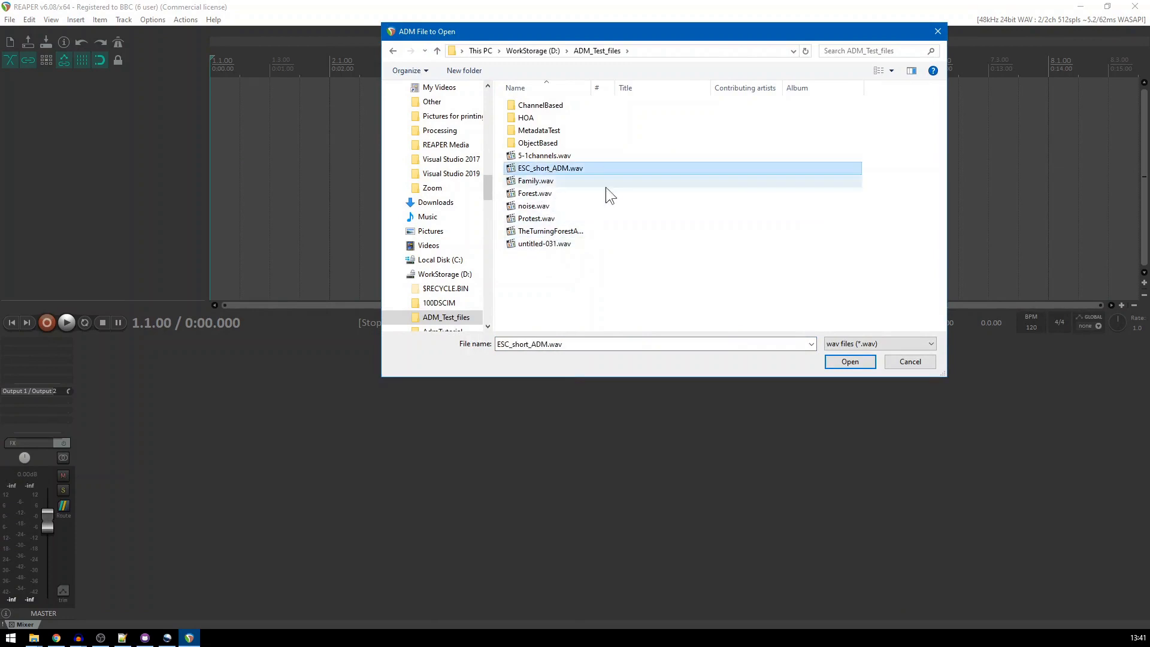
click(850, 361)
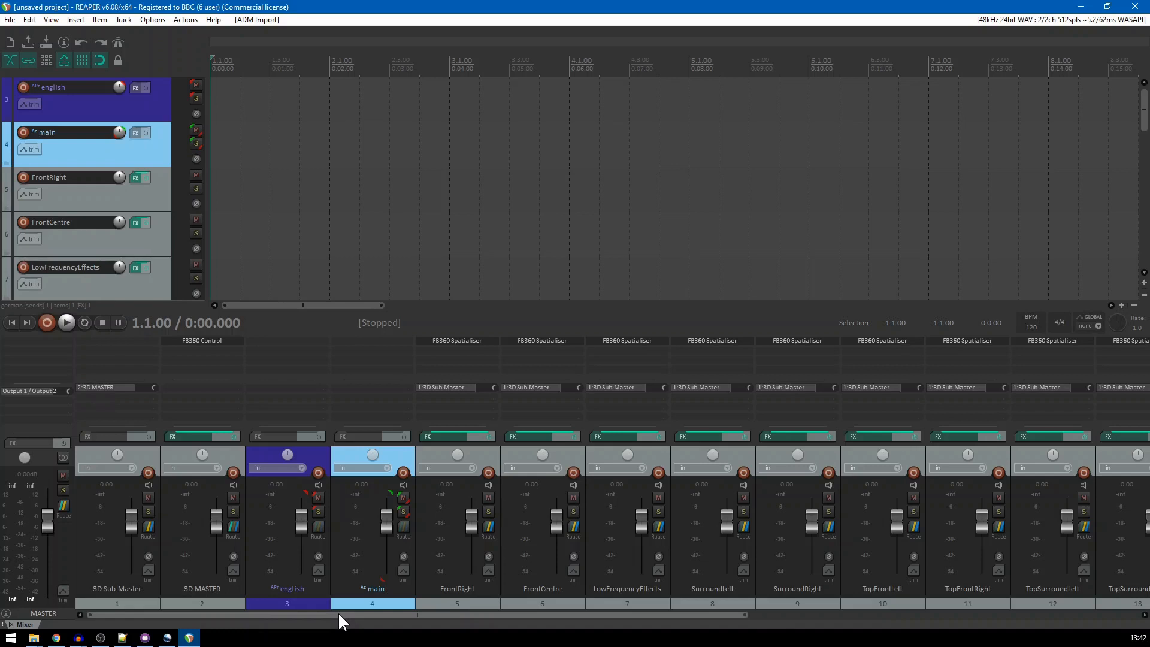
Inspect the ADM Export Source settings on english track 17 and main track 15, closing each plugin window after viewing
drag(339, 615, 756, 614)
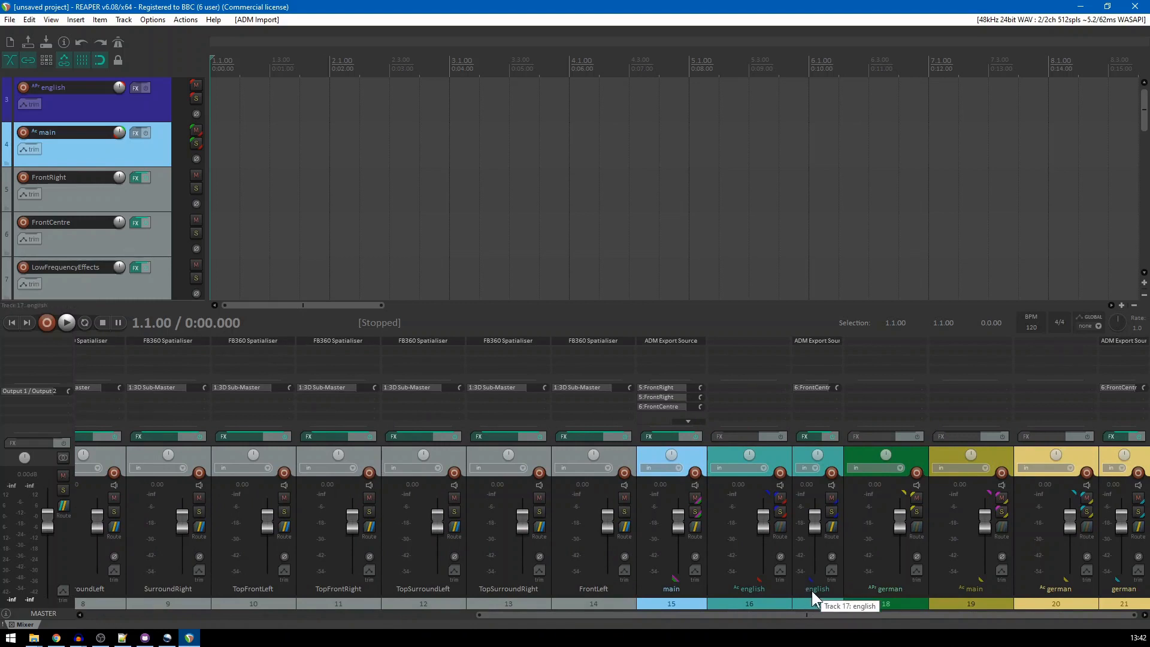
click(815, 340)
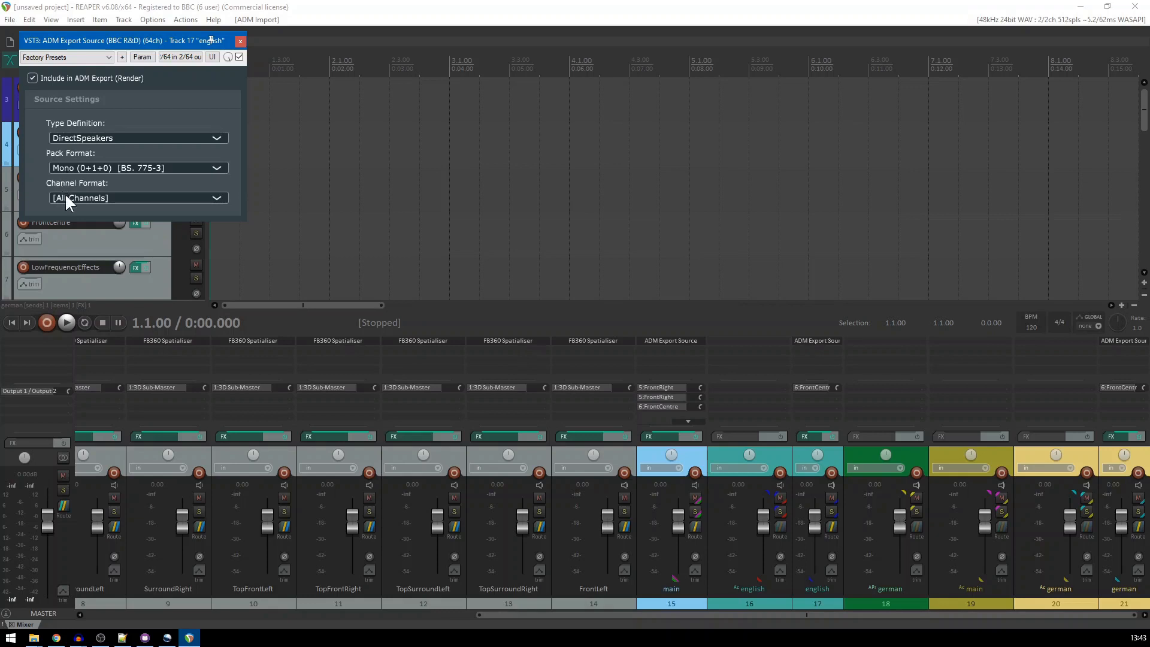
click(240, 42)
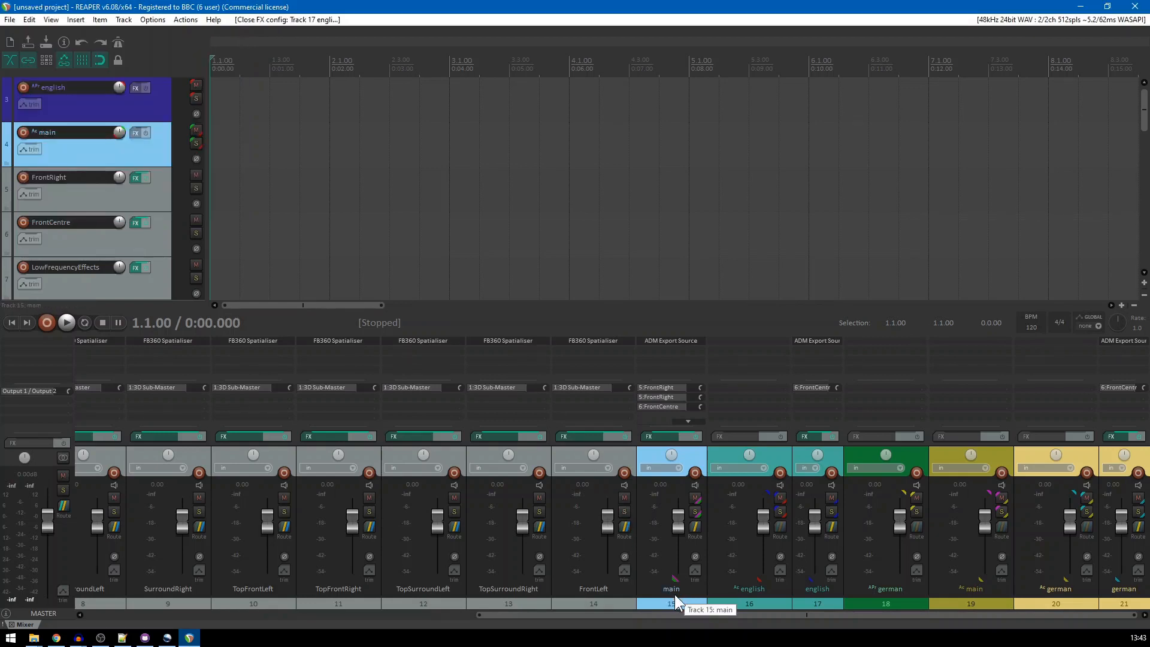
click(677, 340)
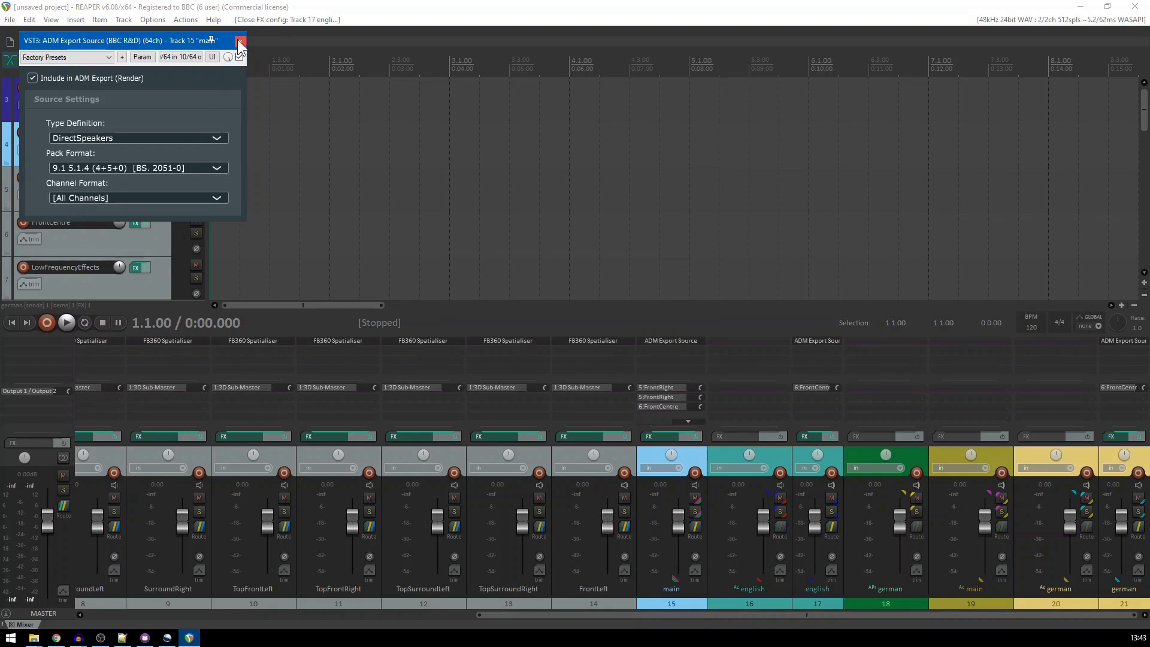
click(240, 42)
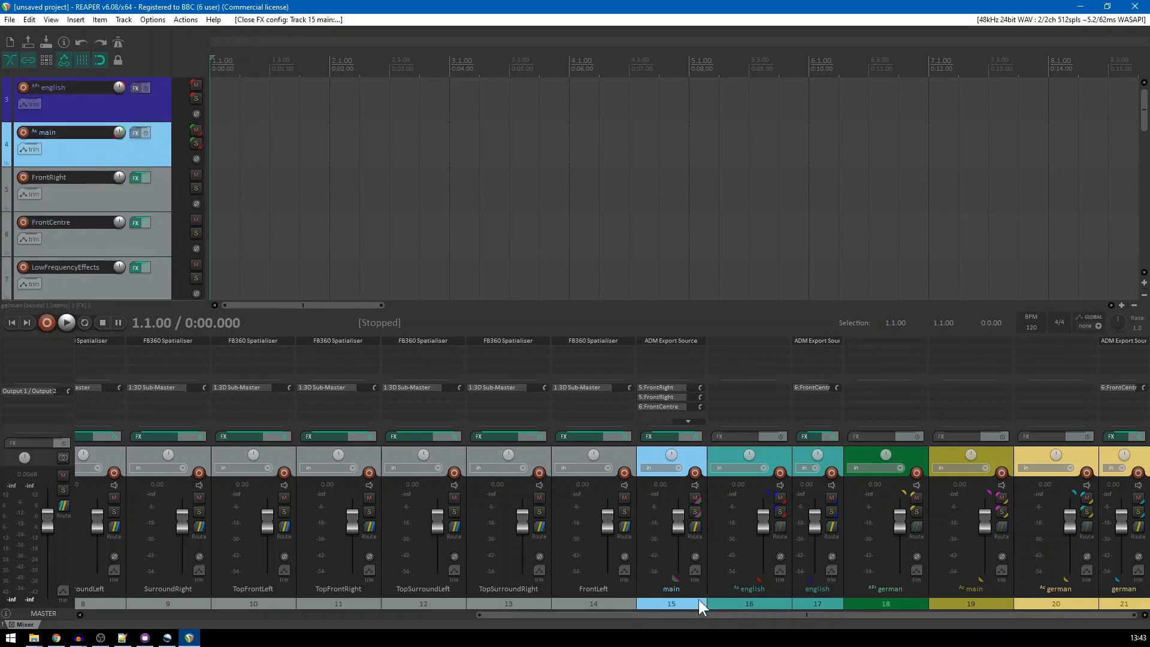
Play the beginning of the full project with no tracks soloed, then stop playback
drag(697, 614, 497, 621)
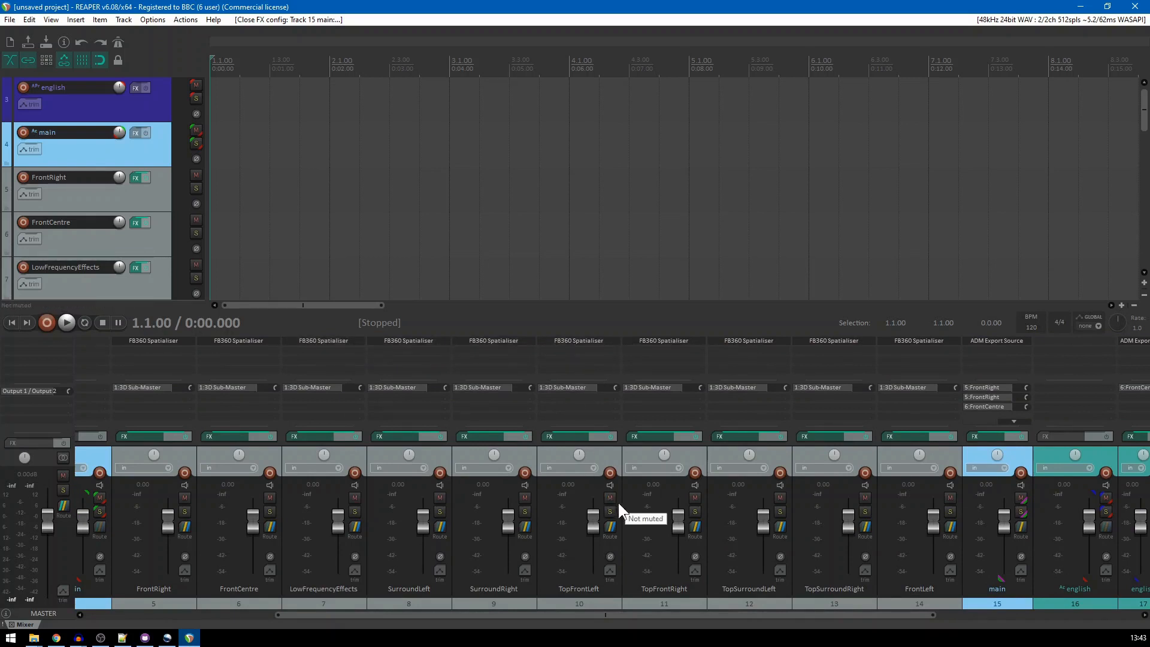
drag(617, 614, 337, 610)
click(64, 321)
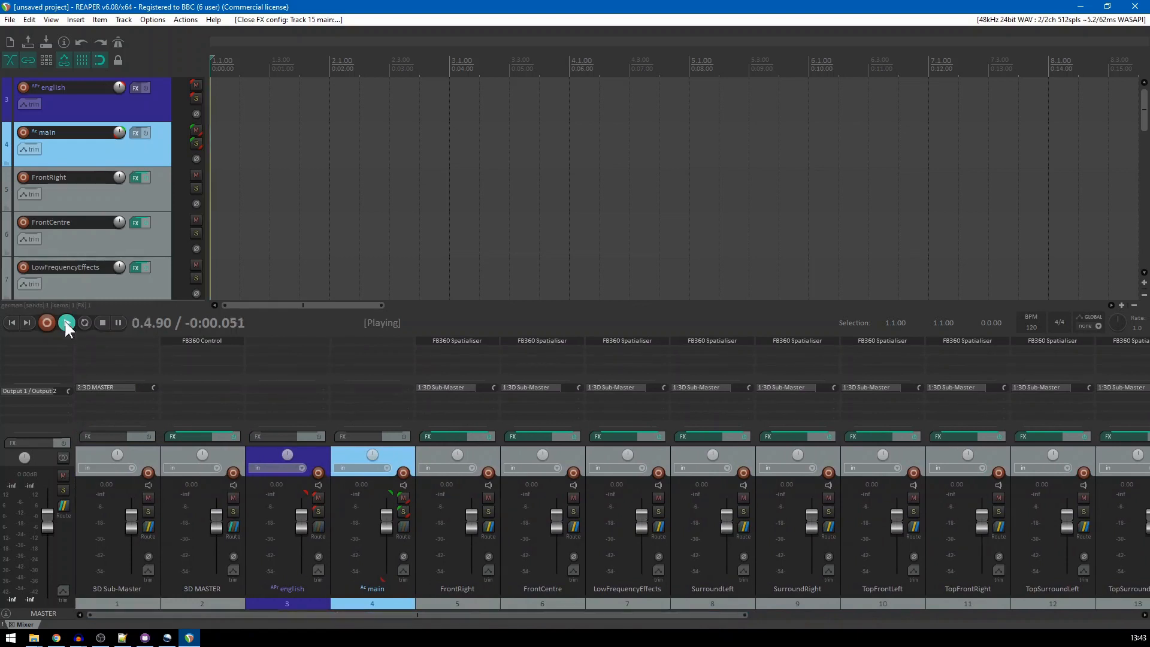
click(103, 322)
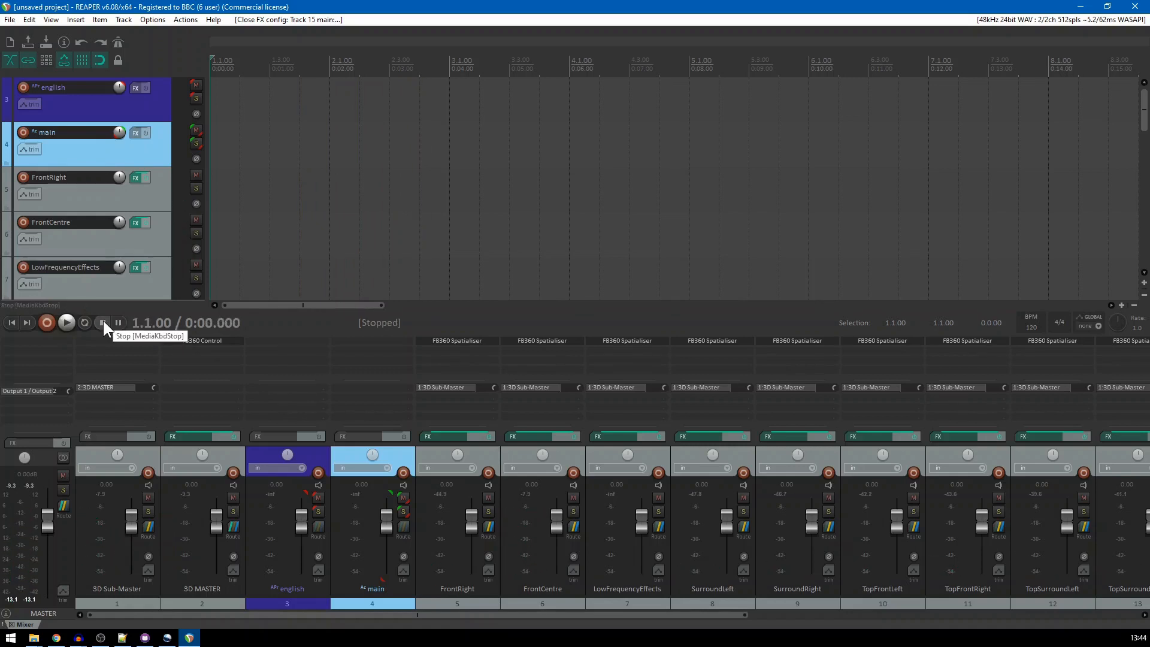
Solo the english programme on track 3, listen to it from the start, stop playback and clear the solo
click(317, 512)
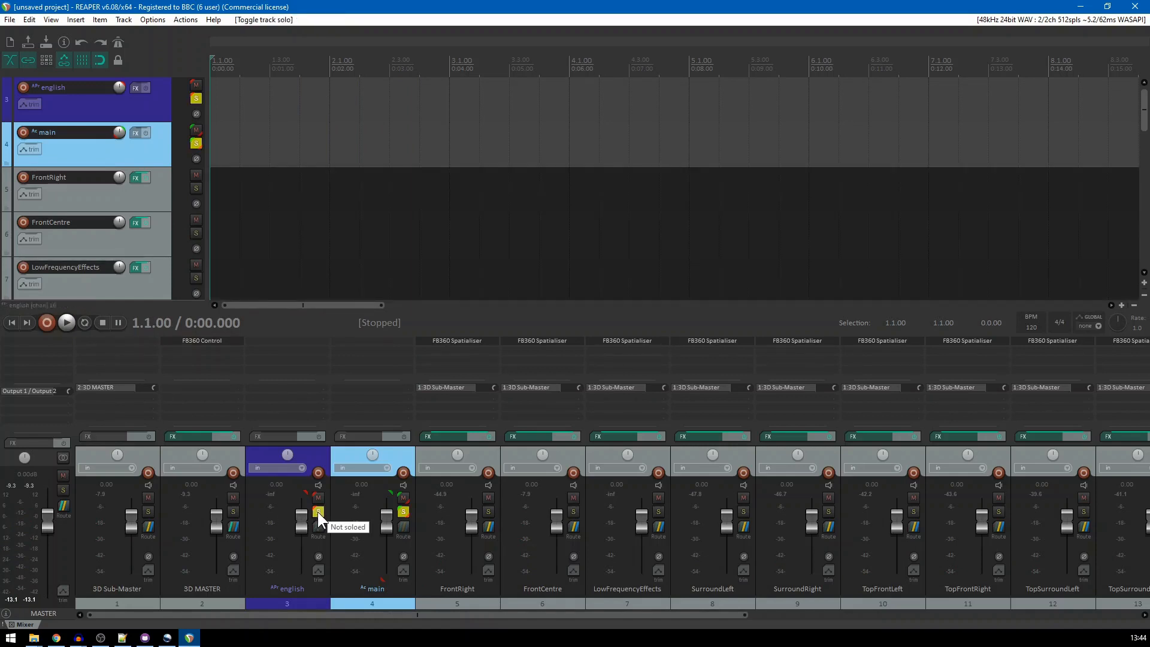
click(65, 320)
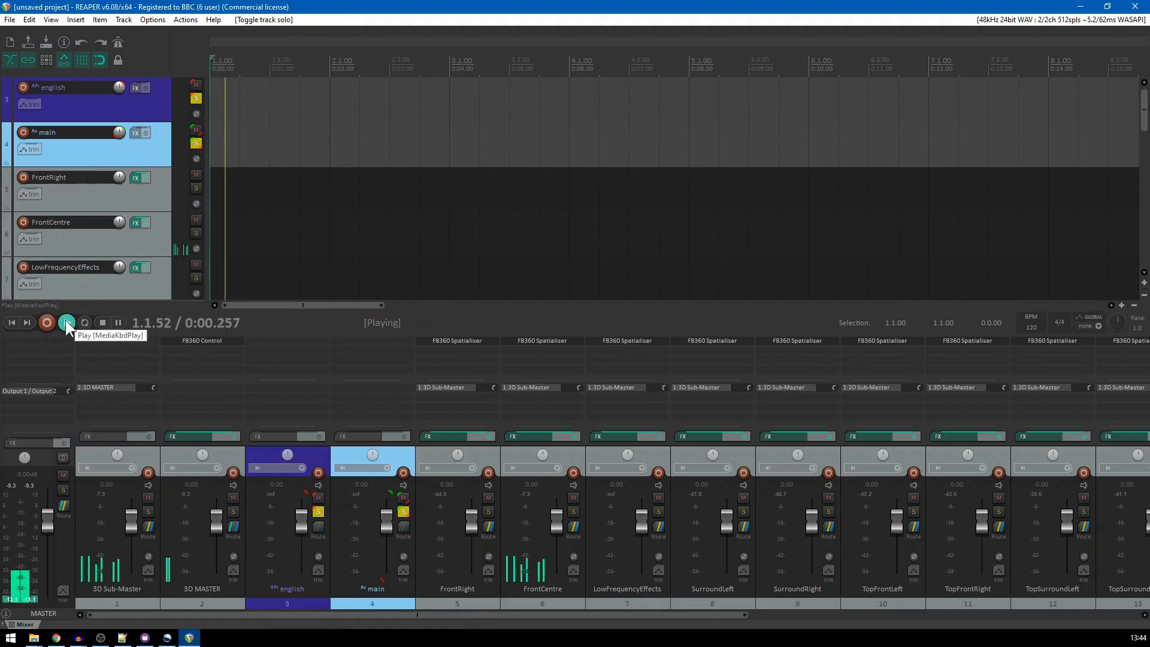
click(100, 322)
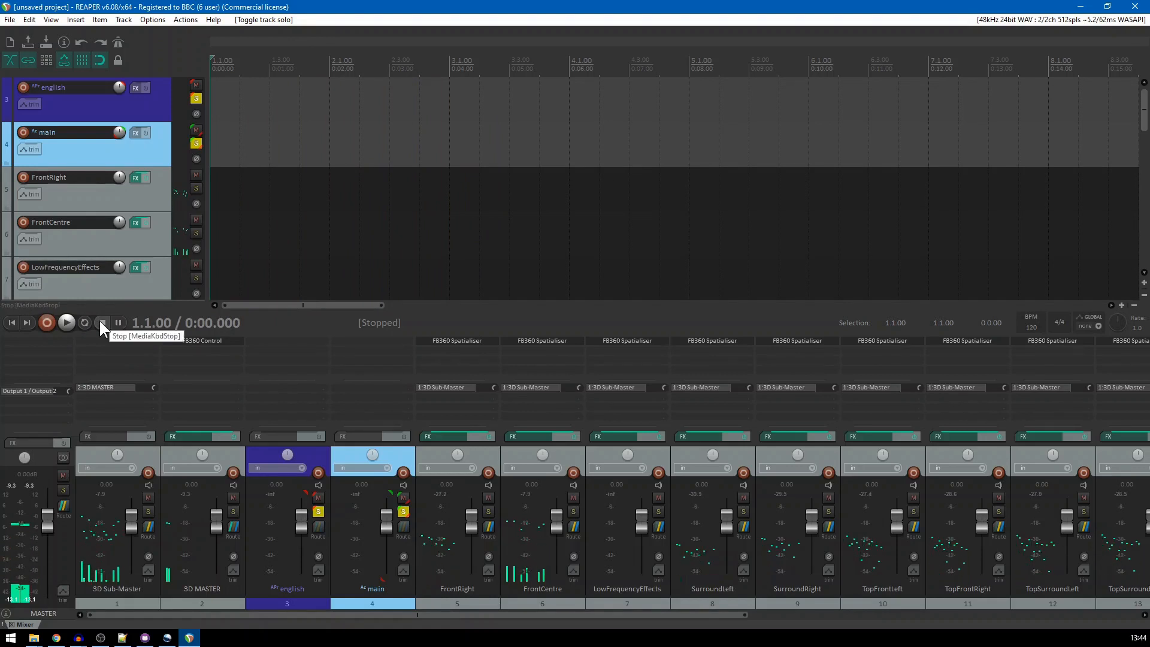
click(319, 511)
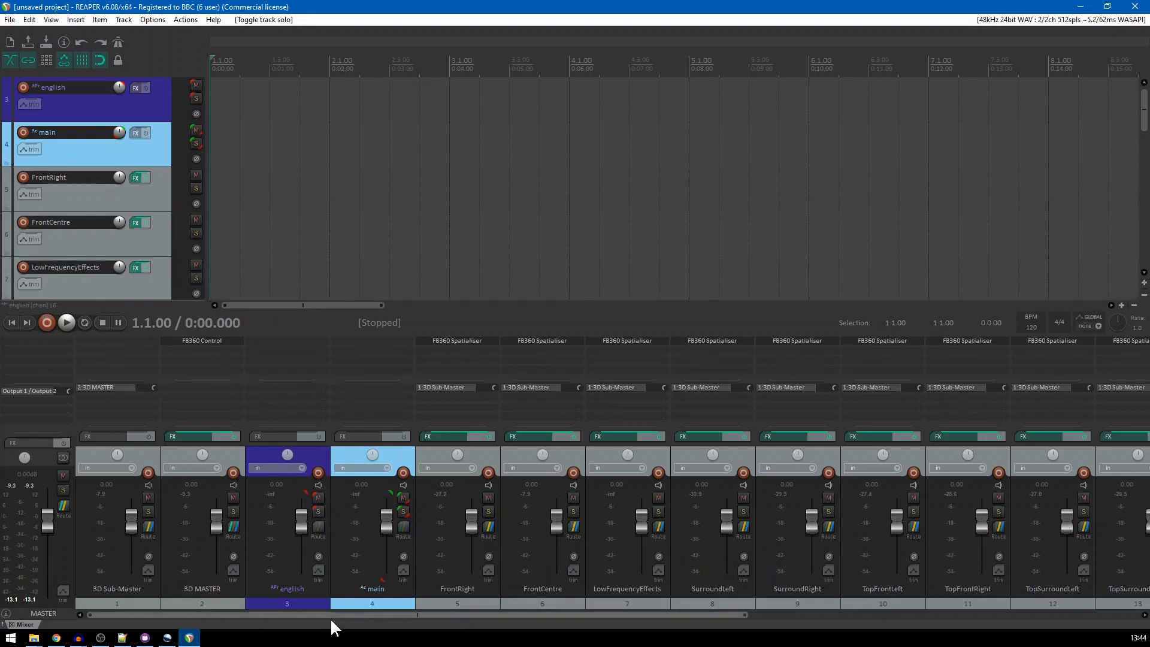
Solo the german programme on track 18, listen to it from the start, stop playback and clear the solo
drag(326, 615, 723, 616)
click(918, 510)
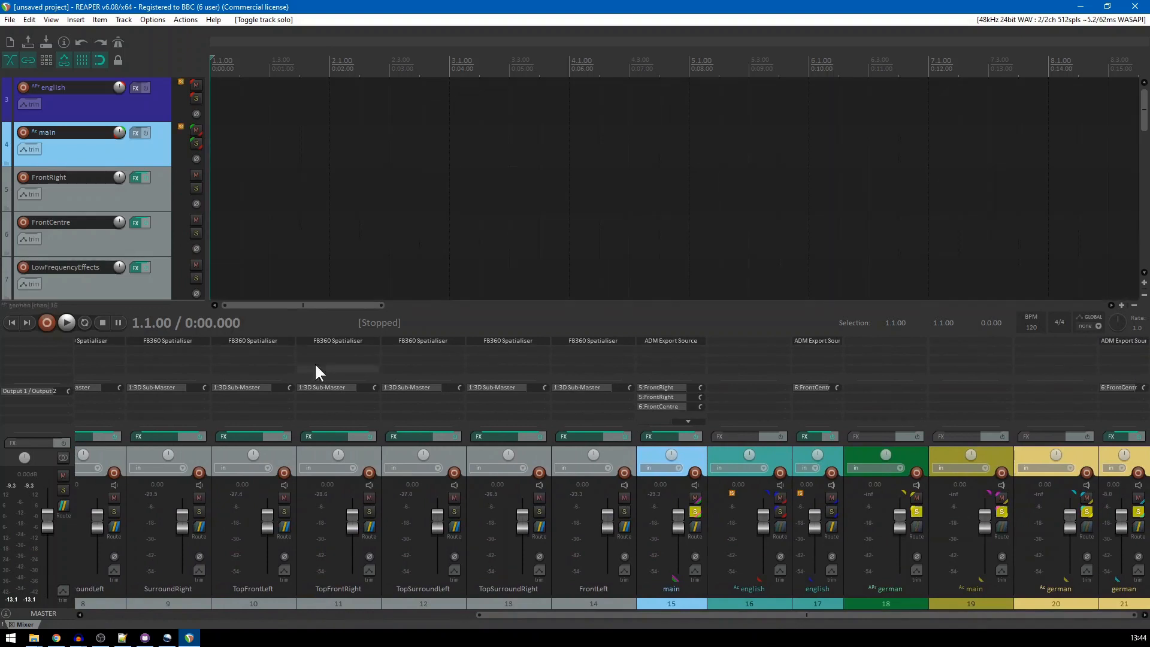
click(66, 321)
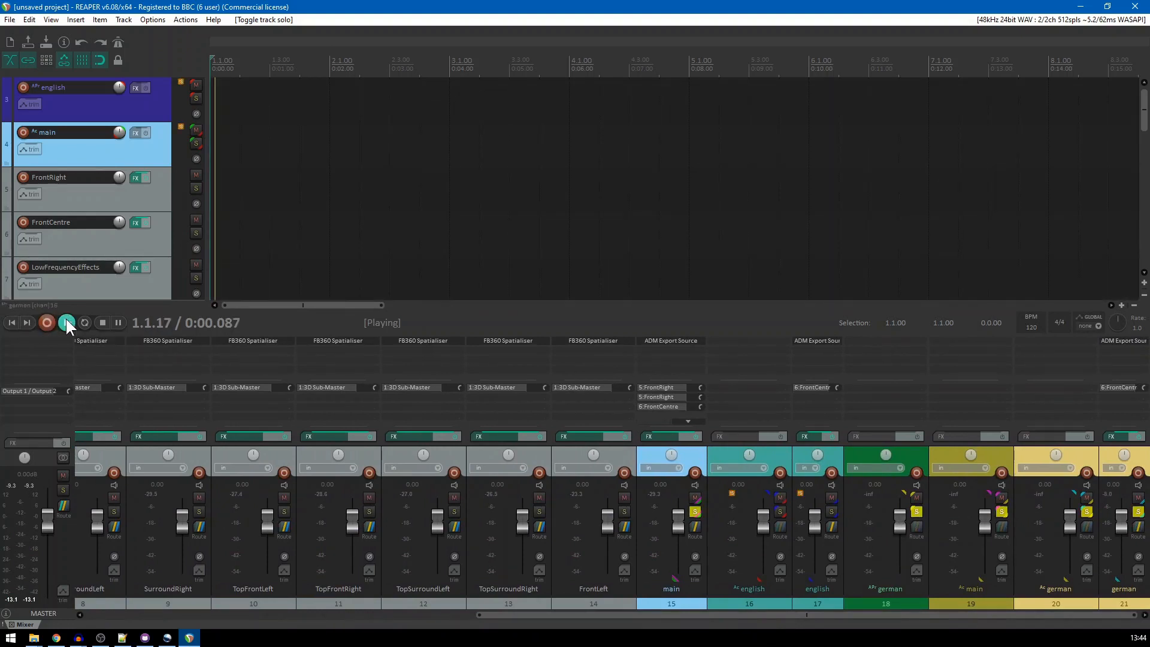
click(101, 322)
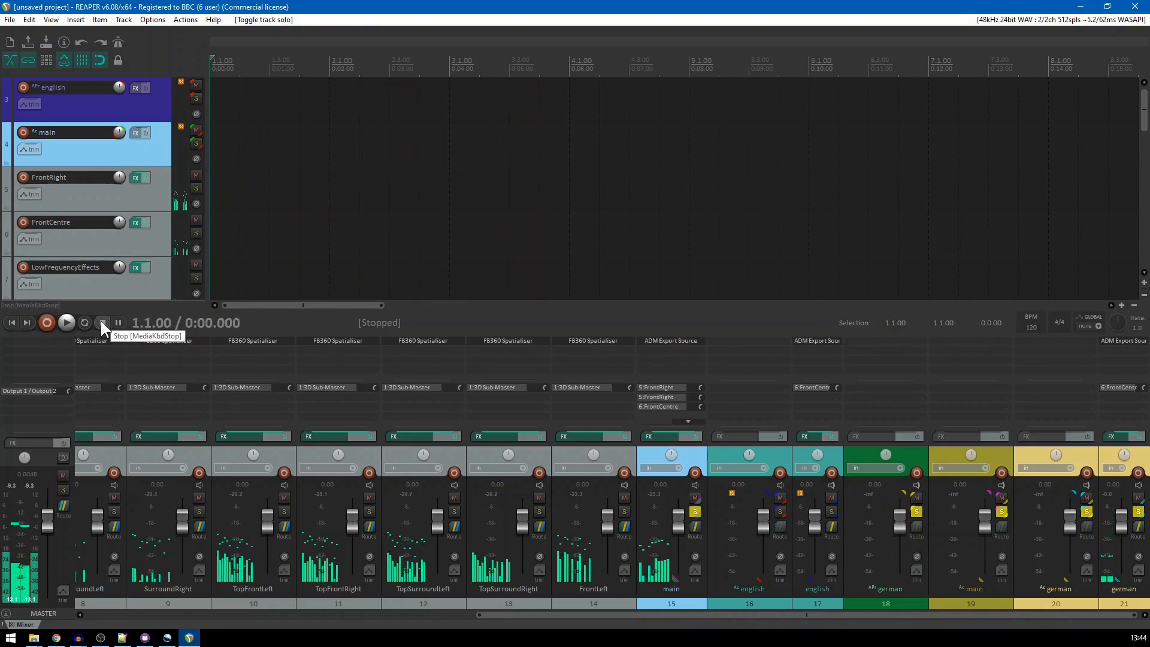
click(918, 511)
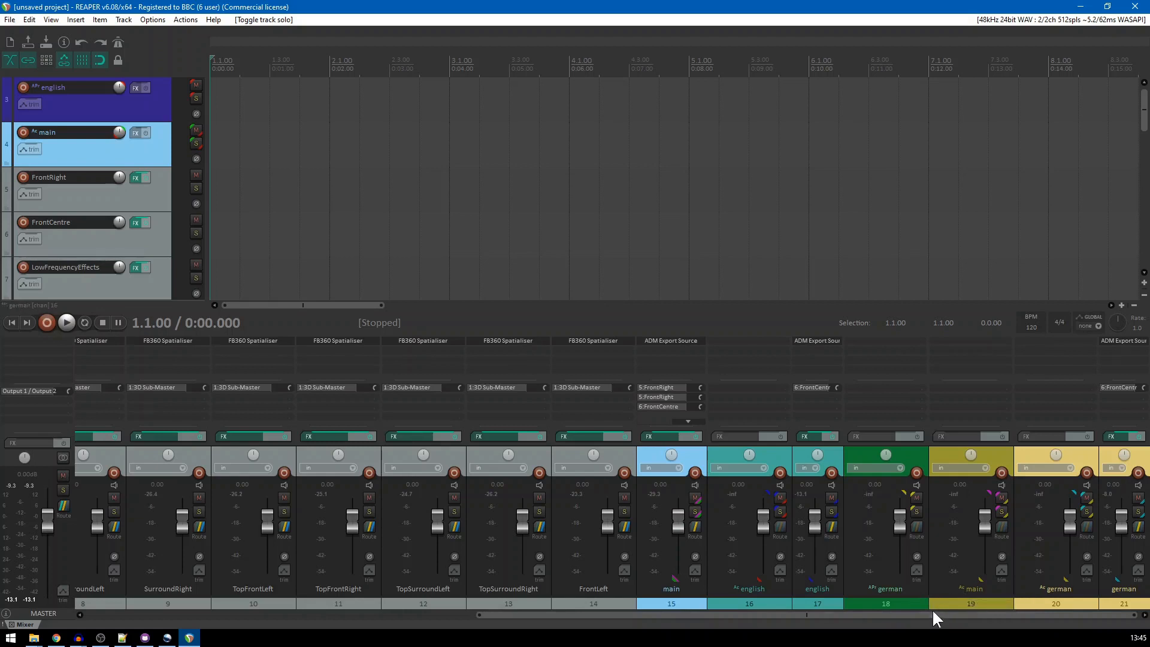
Exclude german track 21 from the ADM export in its ADM Export Source plugin and close the plugin window
drag(930, 613, 466, 613)
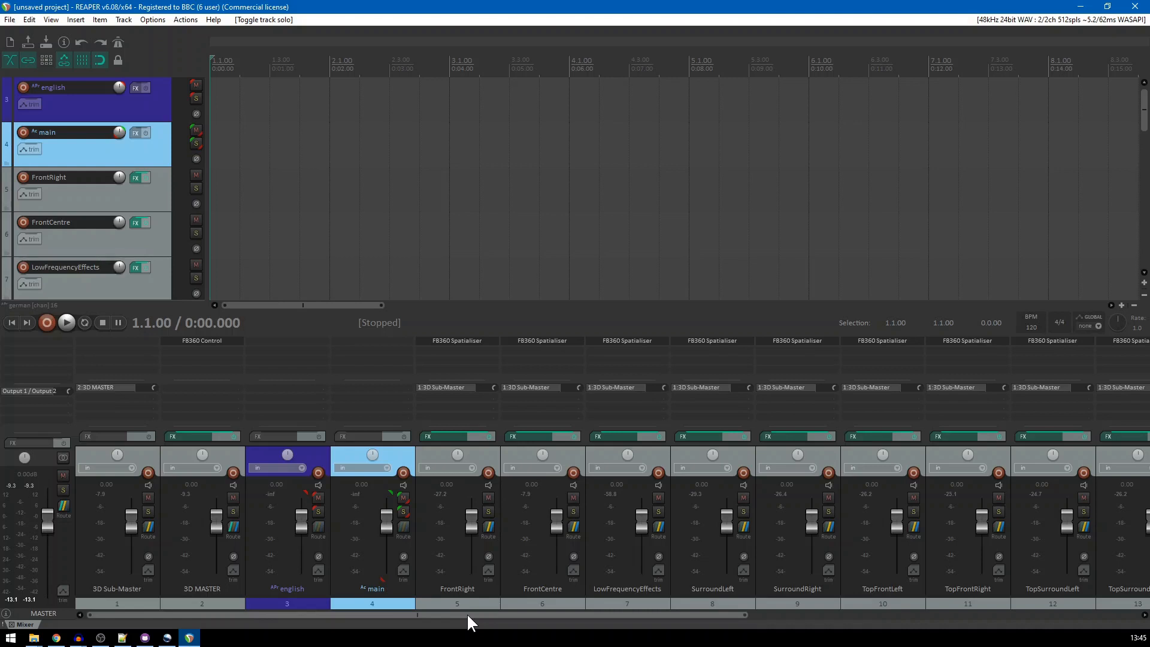
drag(466, 613, 878, 616)
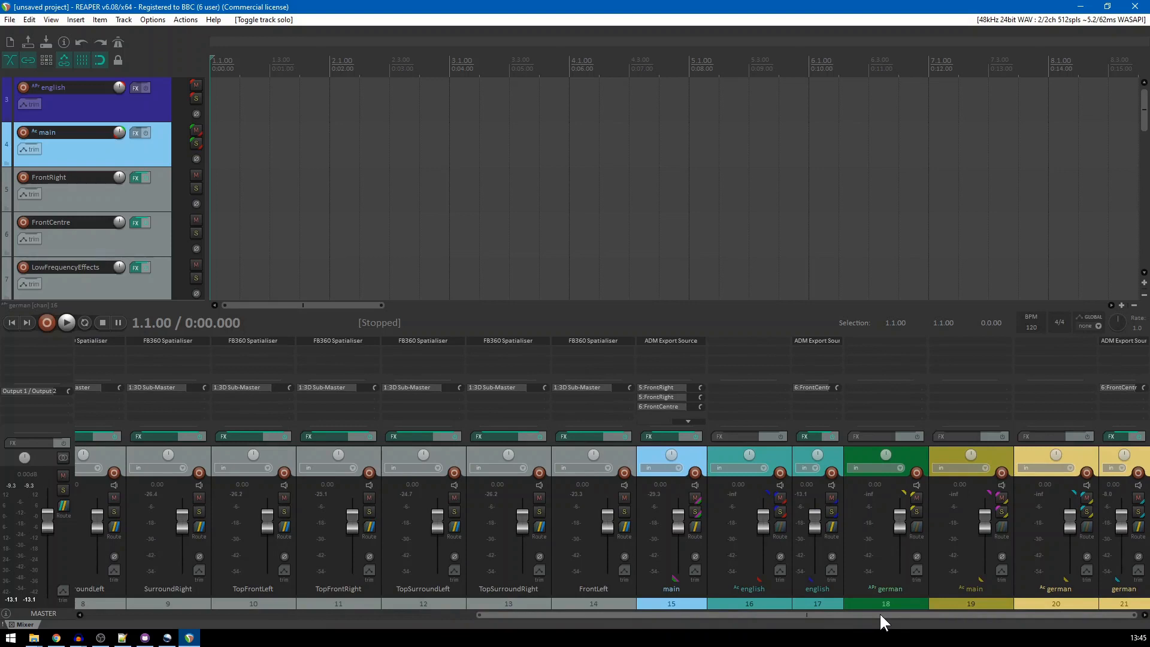
click(1122, 342)
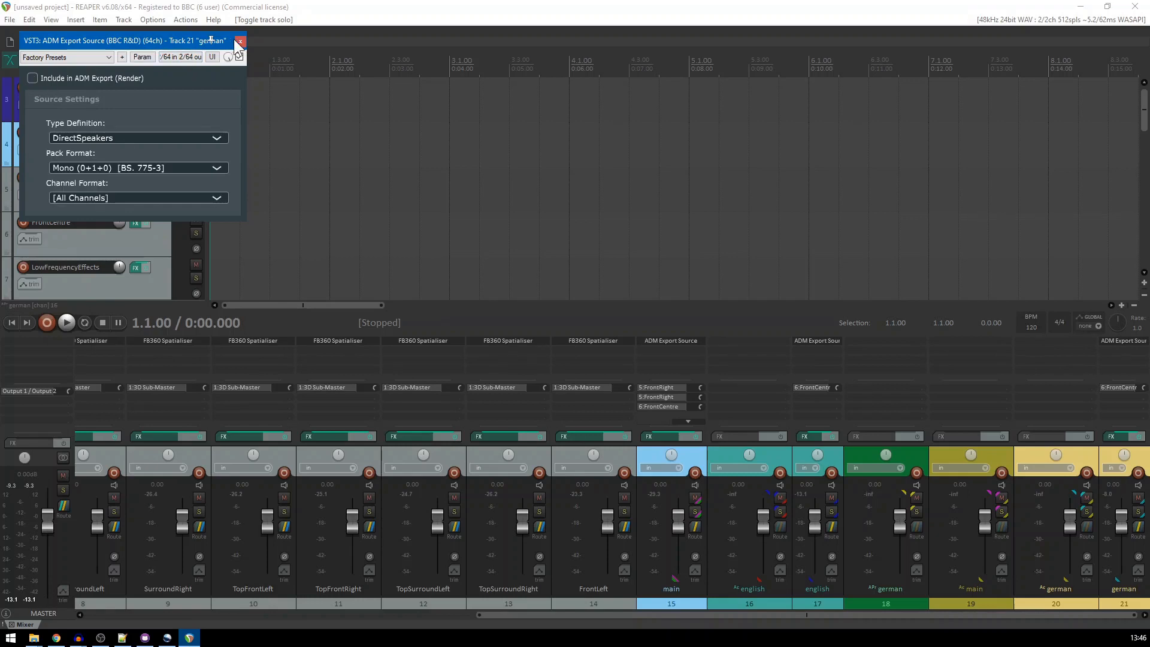
click(240, 41)
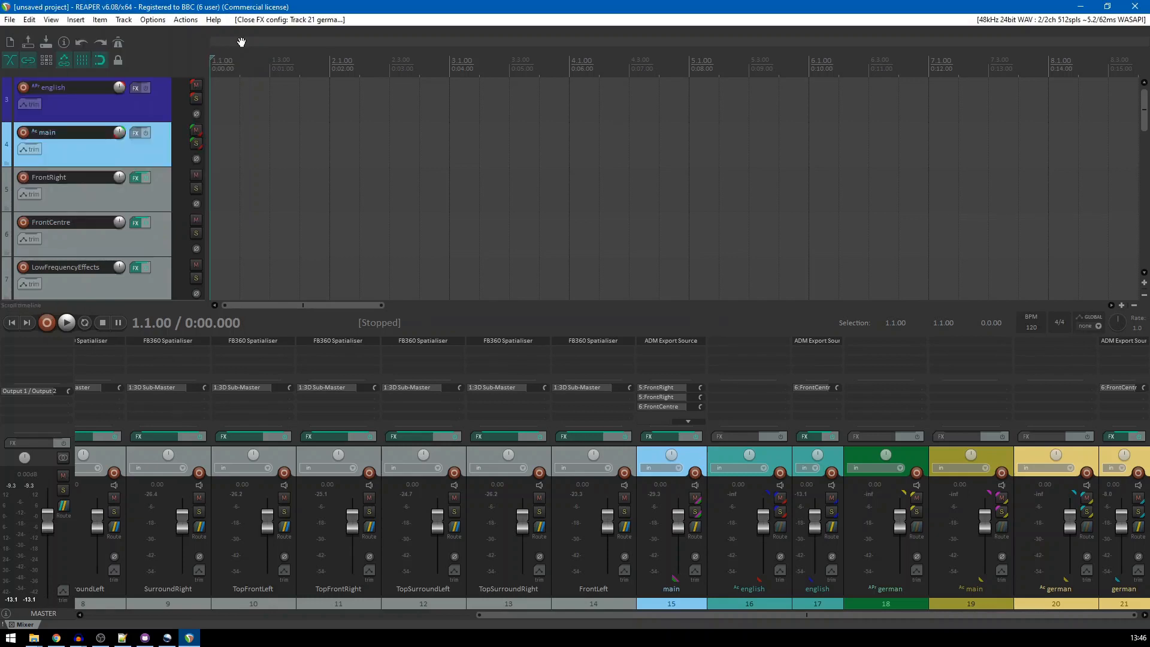
Render the project in ADM File format with the file name untitled
click(10, 20)
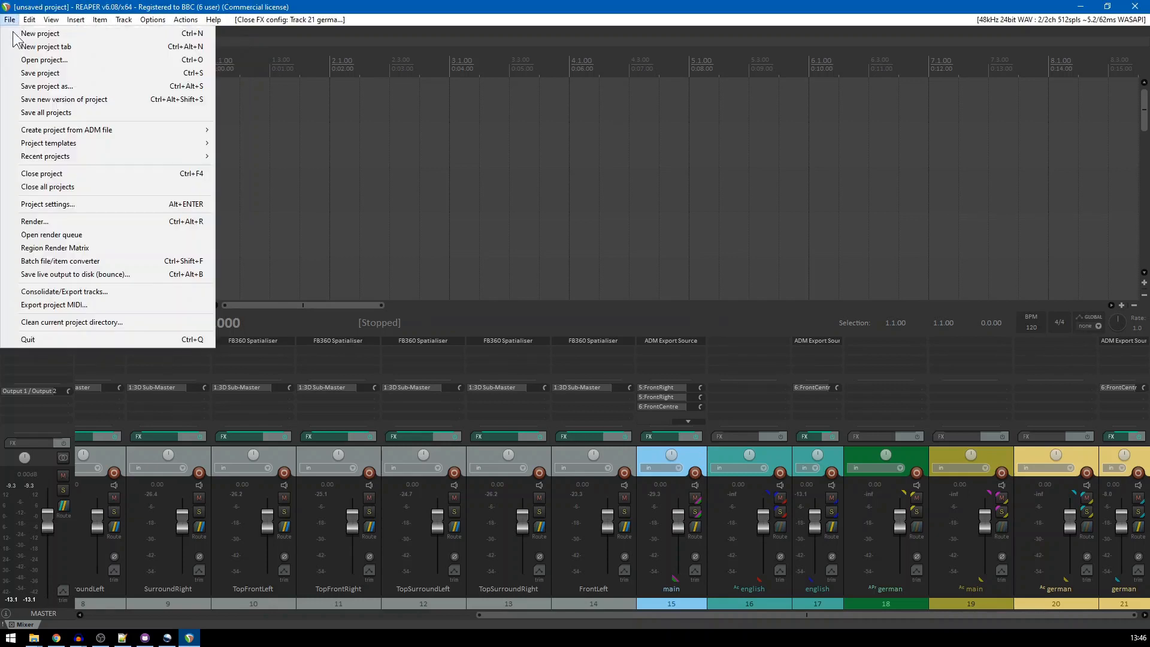
click(31, 222)
click(340, 376)
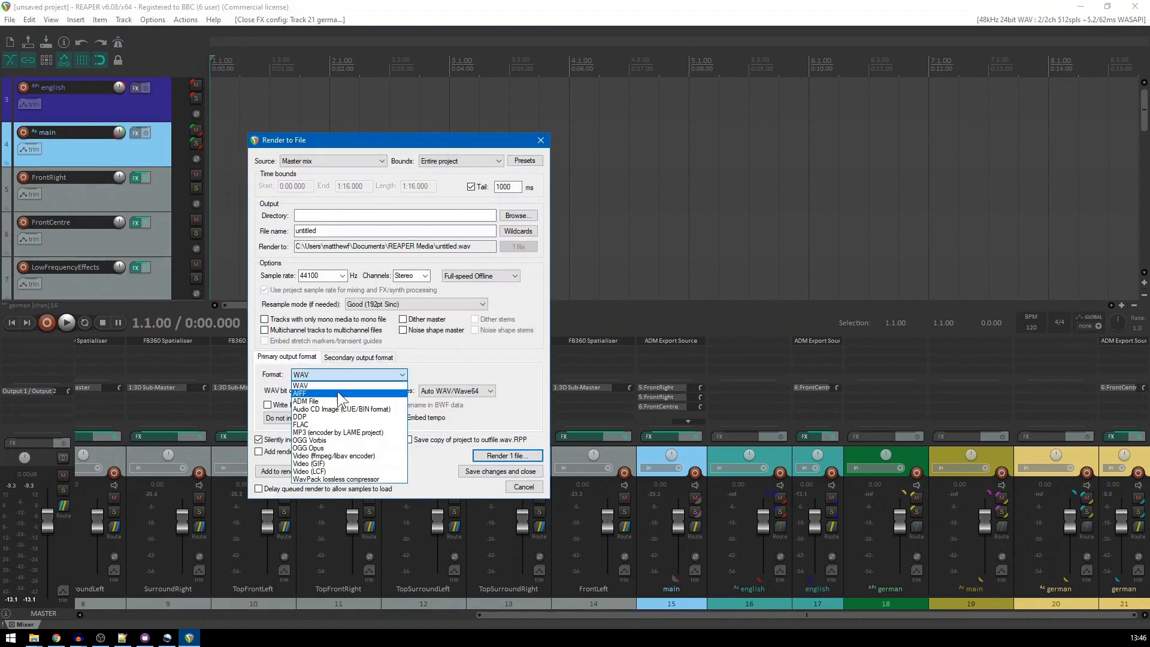
click(339, 402)
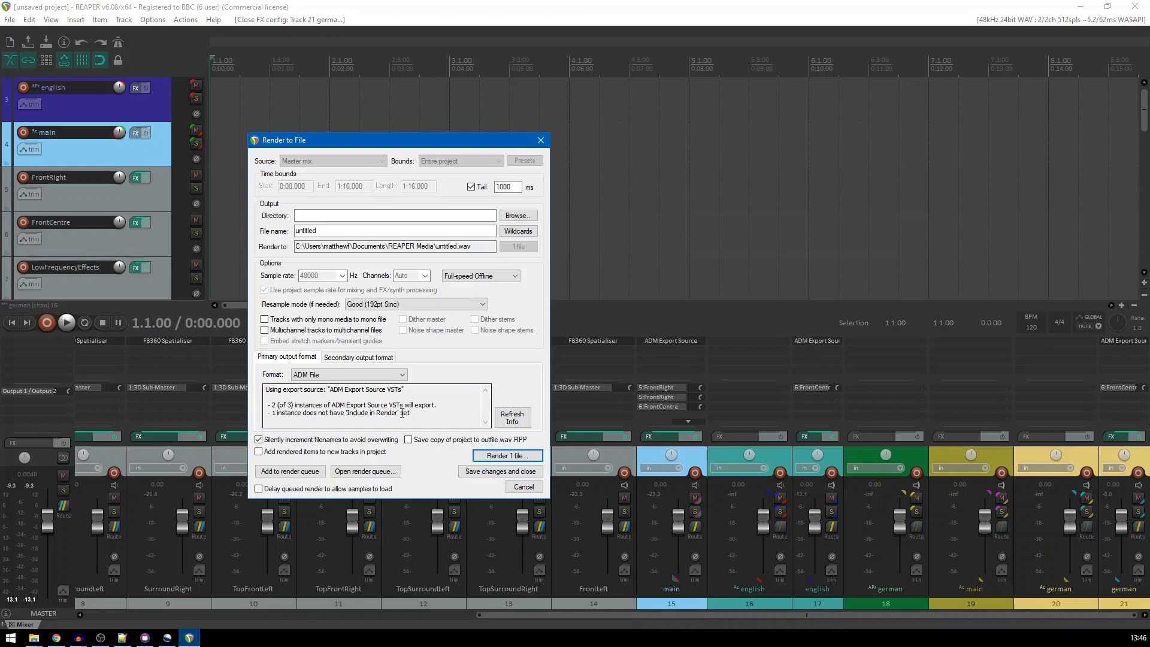
click(491, 457)
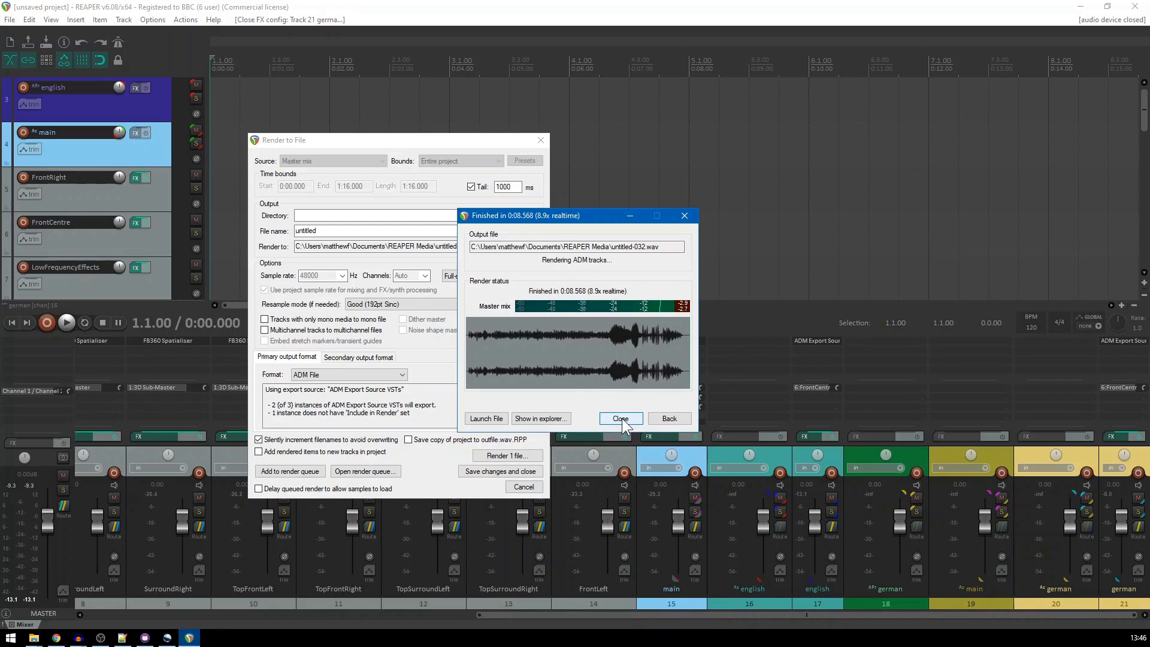
Close the finished render report and create a project from panned_noise_adm.wav using Facebook 360
click(621, 418)
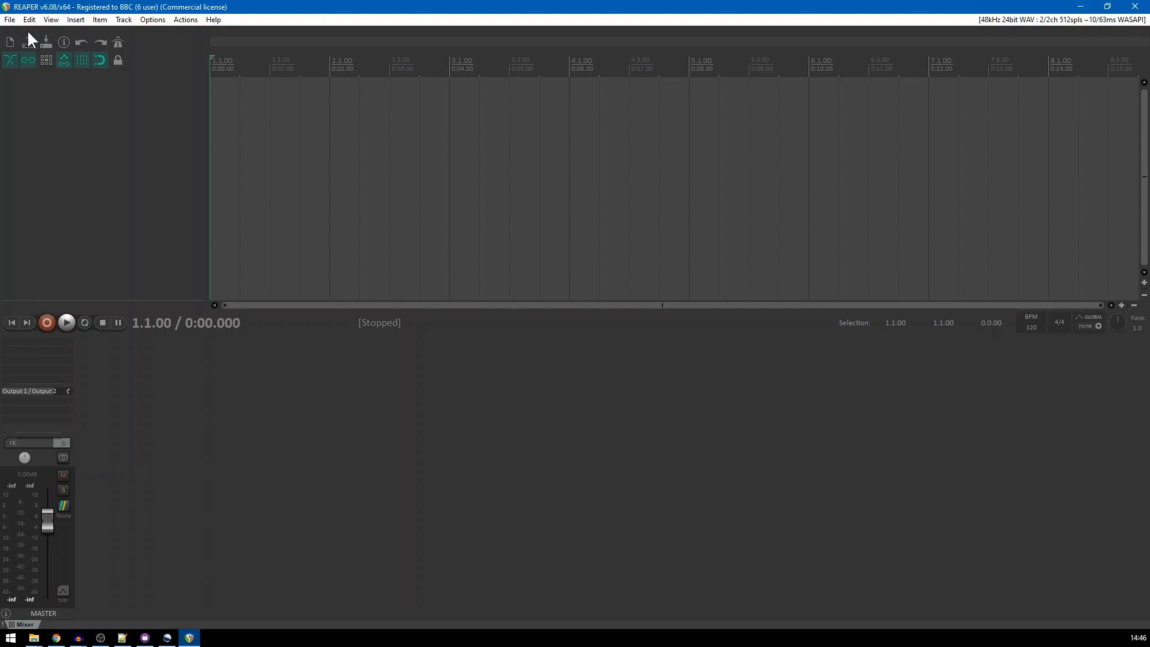
click(9, 19)
mouse_move(65, 133)
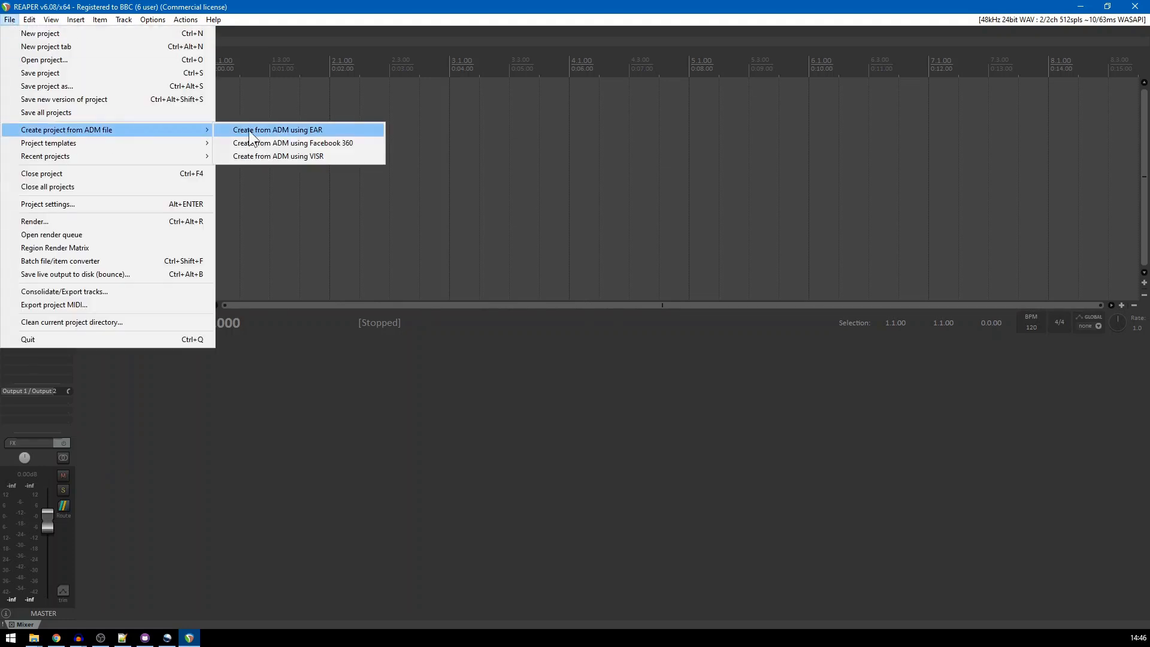
click(273, 143)
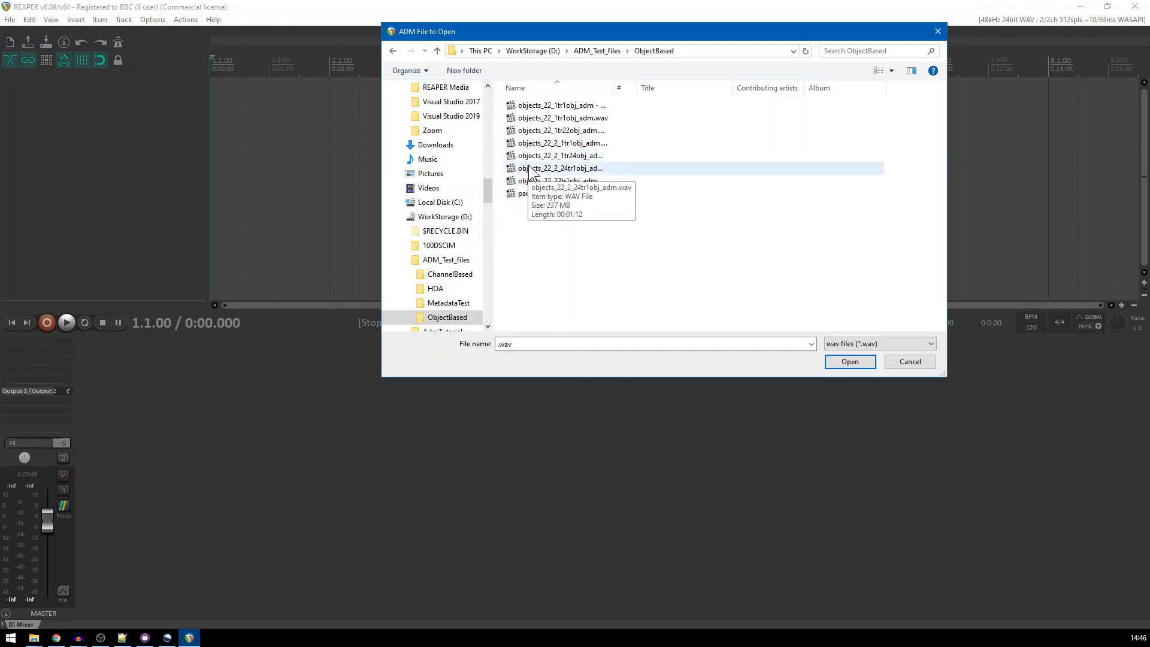
click(555, 196)
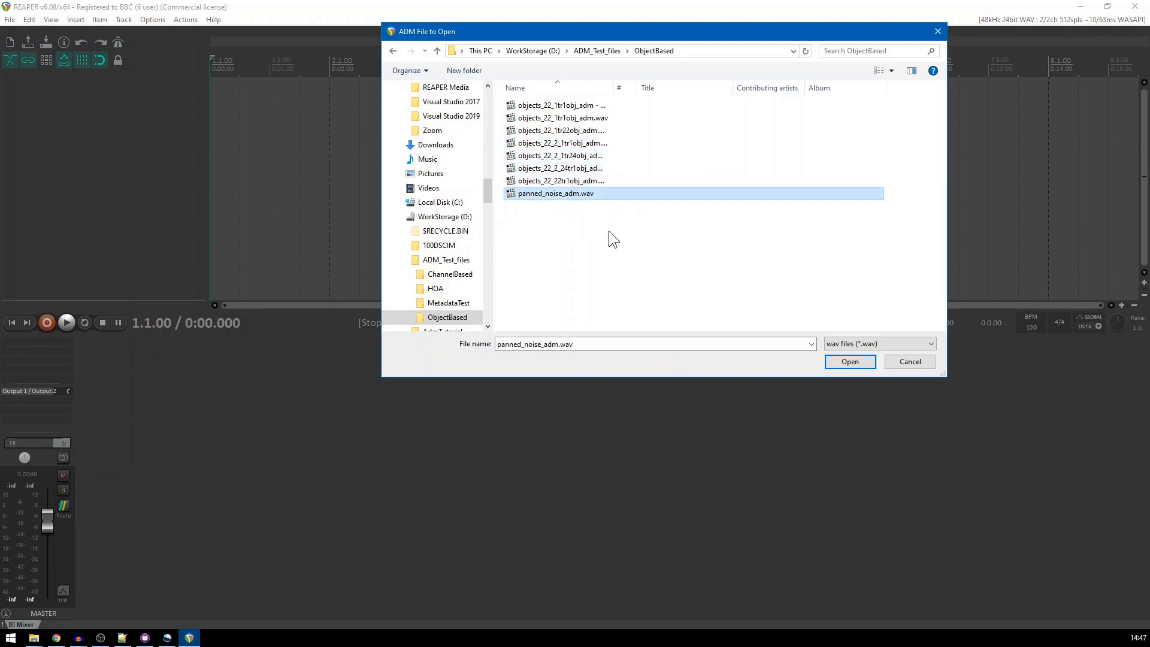
click(850, 361)
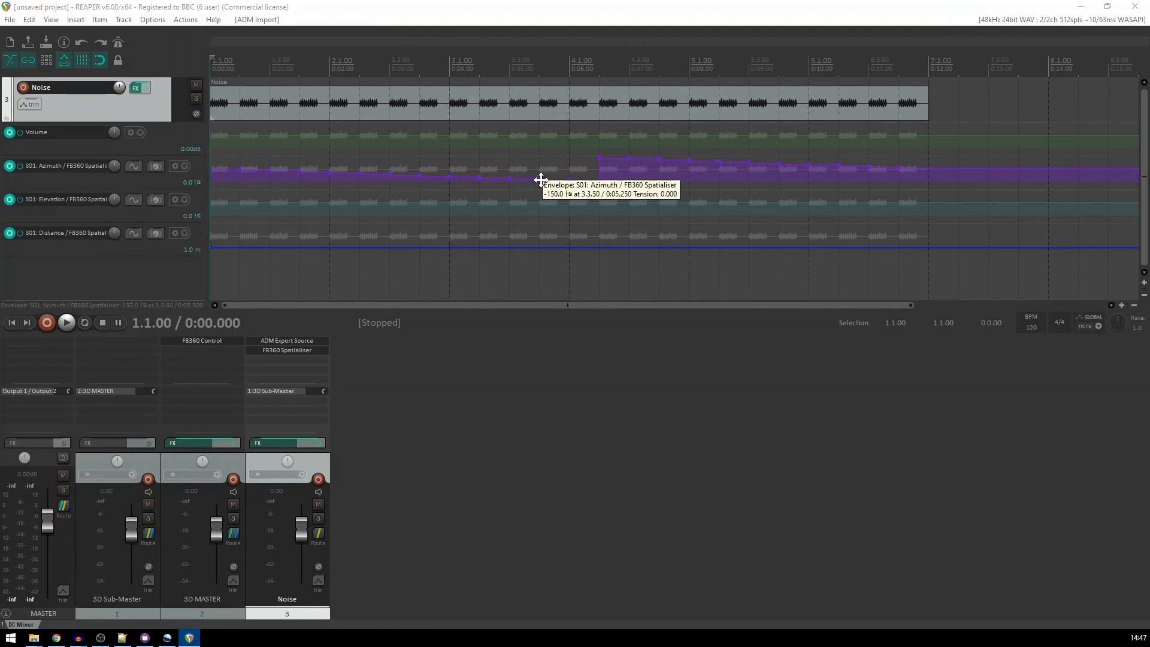
Review the Noise track's ADM Export Source settings, then move that plugin below the FB360 Spatialiser in the effects chain
click(286, 341)
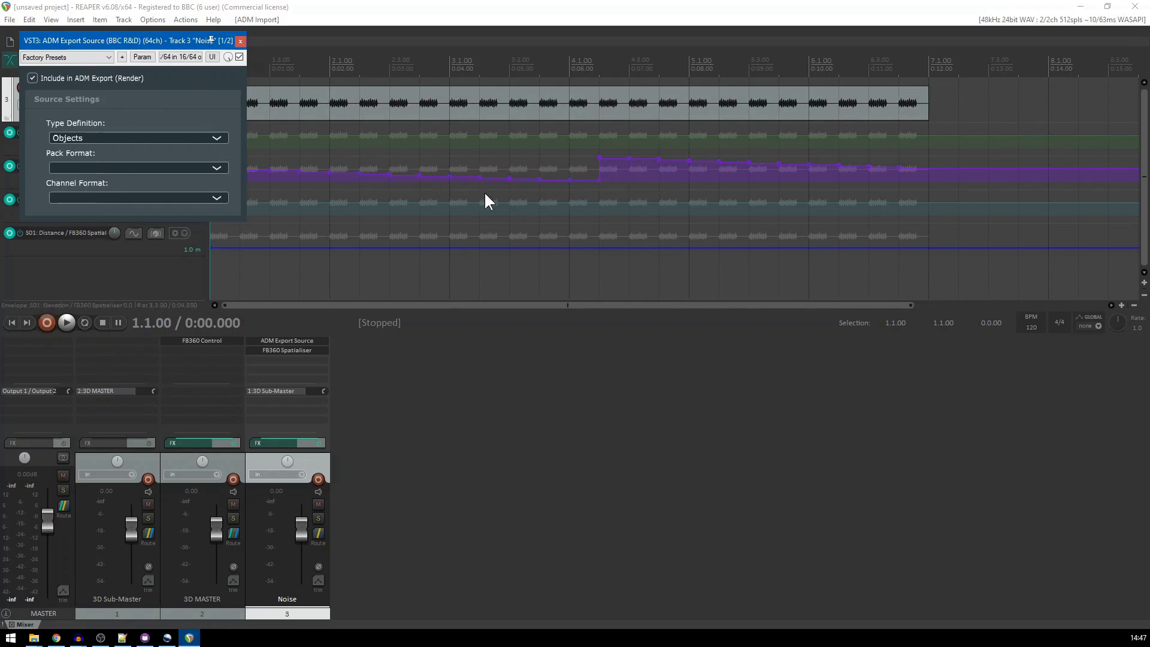
click(240, 42)
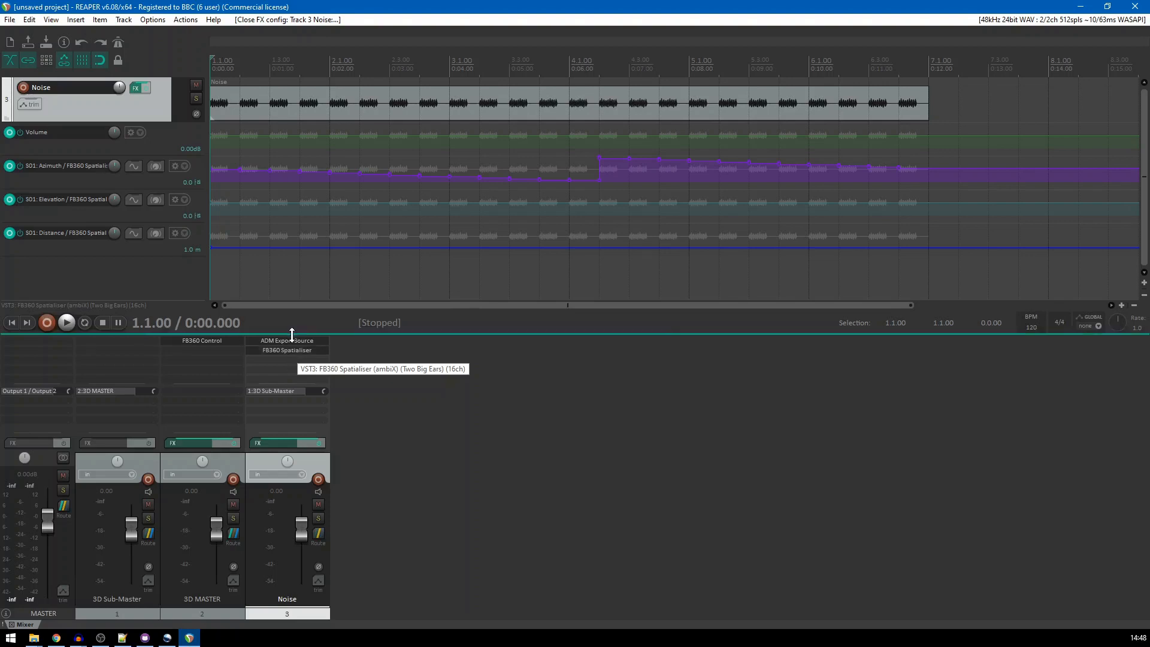
drag(295, 340, 291, 360)
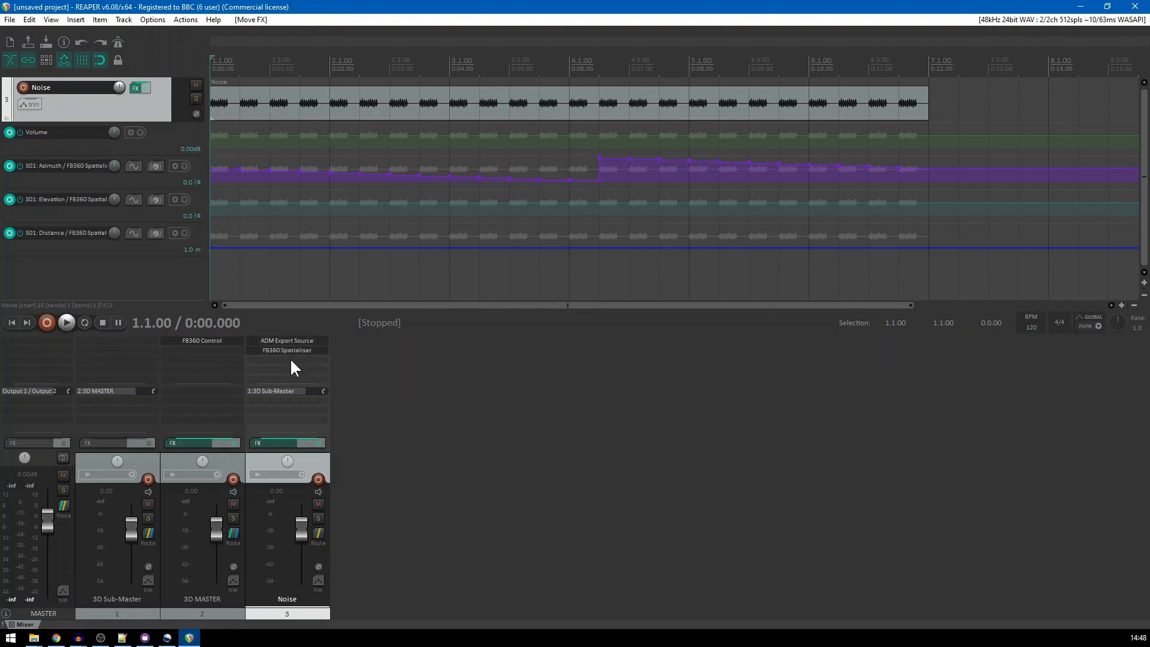
Select ADM File as the project's render format, check the export information for warnings, and cancel without rendering
click(10, 20)
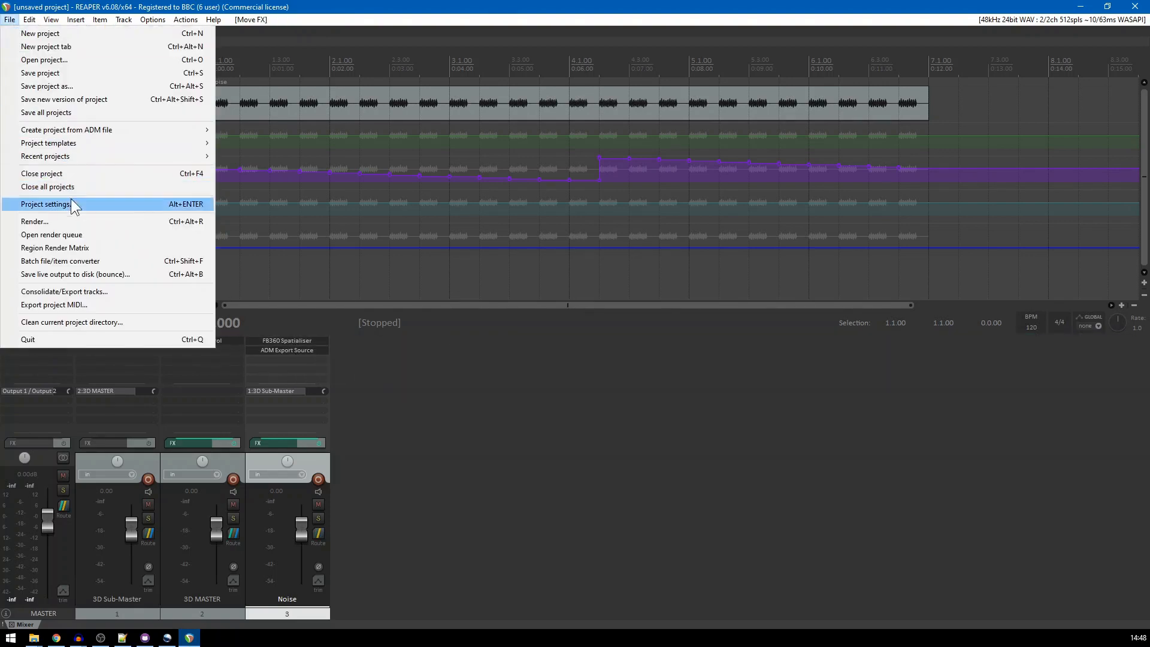
click(72, 221)
click(579, 365)
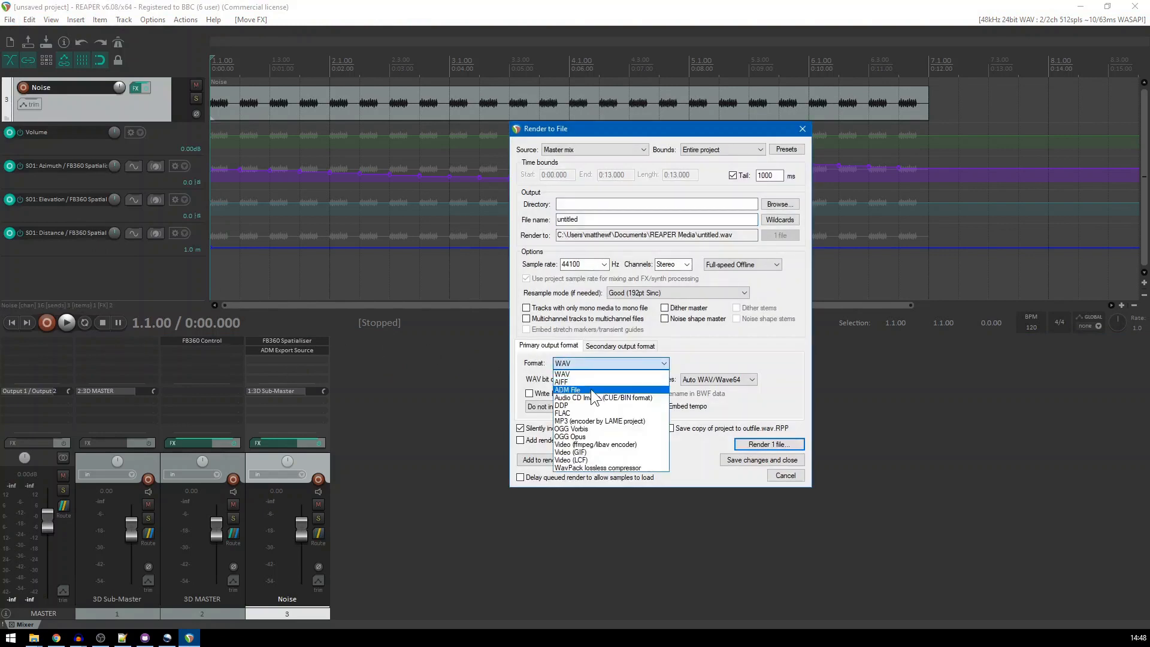
click(591, 390)
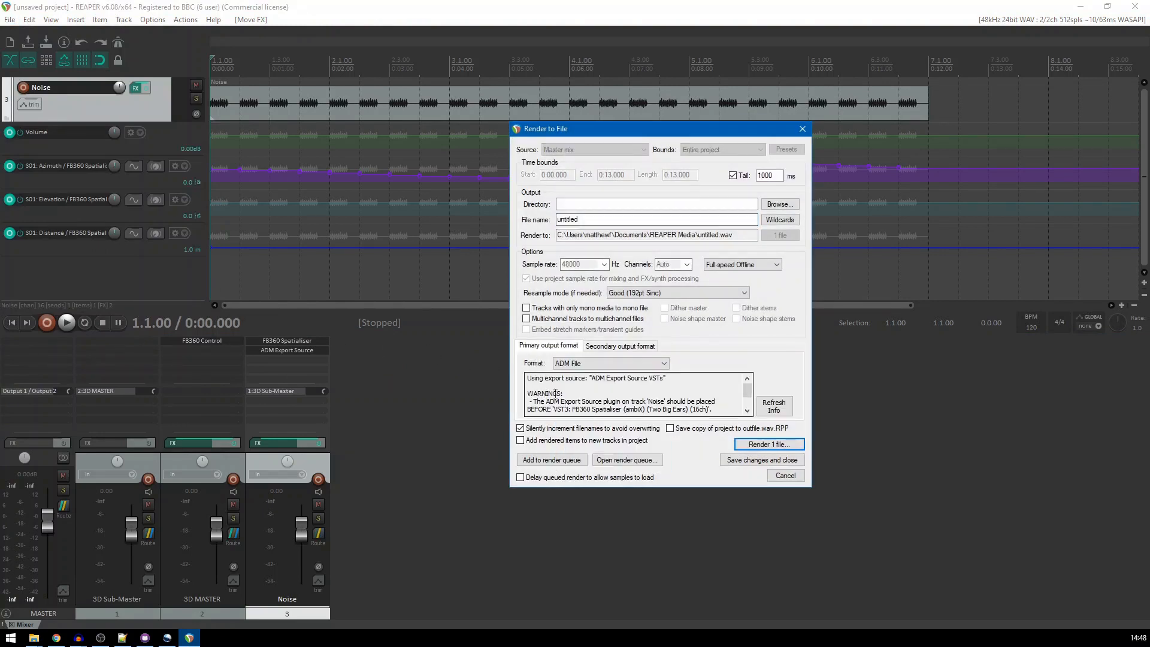
click(788, 477)
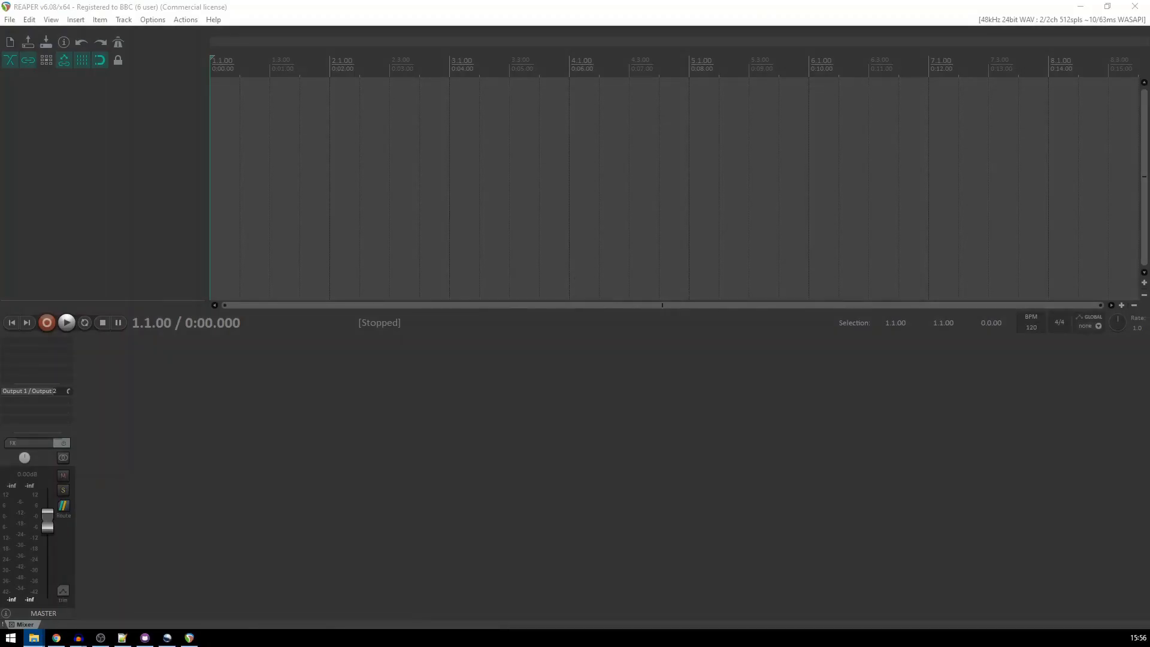
Insert mono.wav and stereo.wav on separate tracks at the project start and briefly play them together
drag(230, 160, 217, 129)
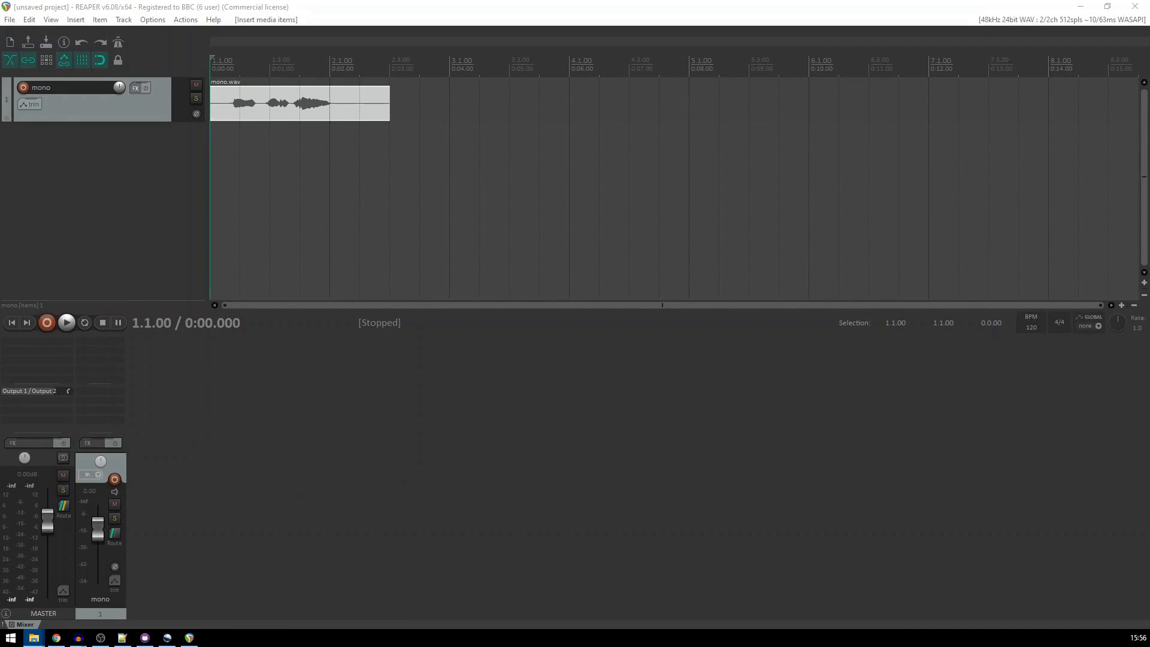
drag(234, 206, 214, 198)
click(258, 396)
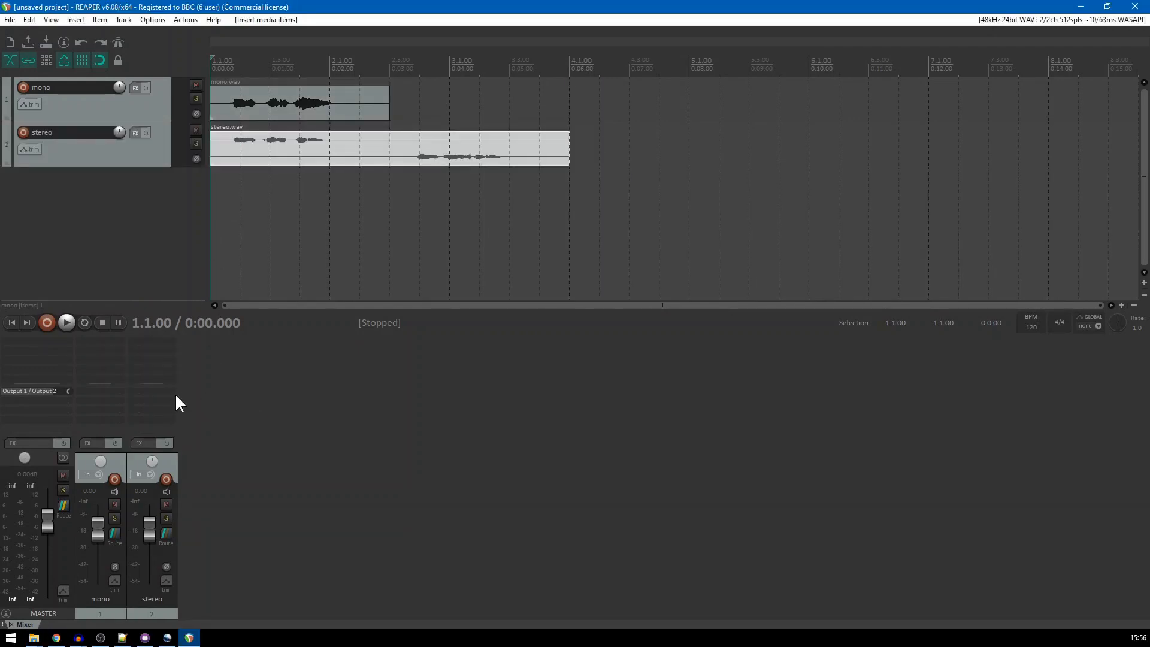
click(68, 323)
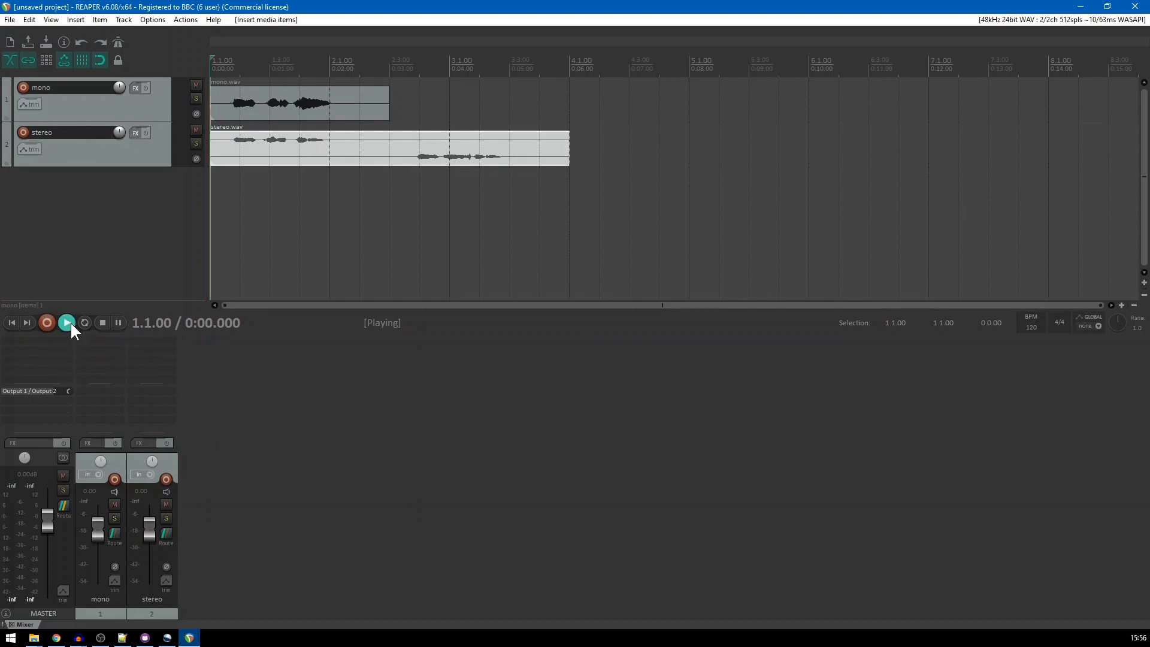
click(103, 322)
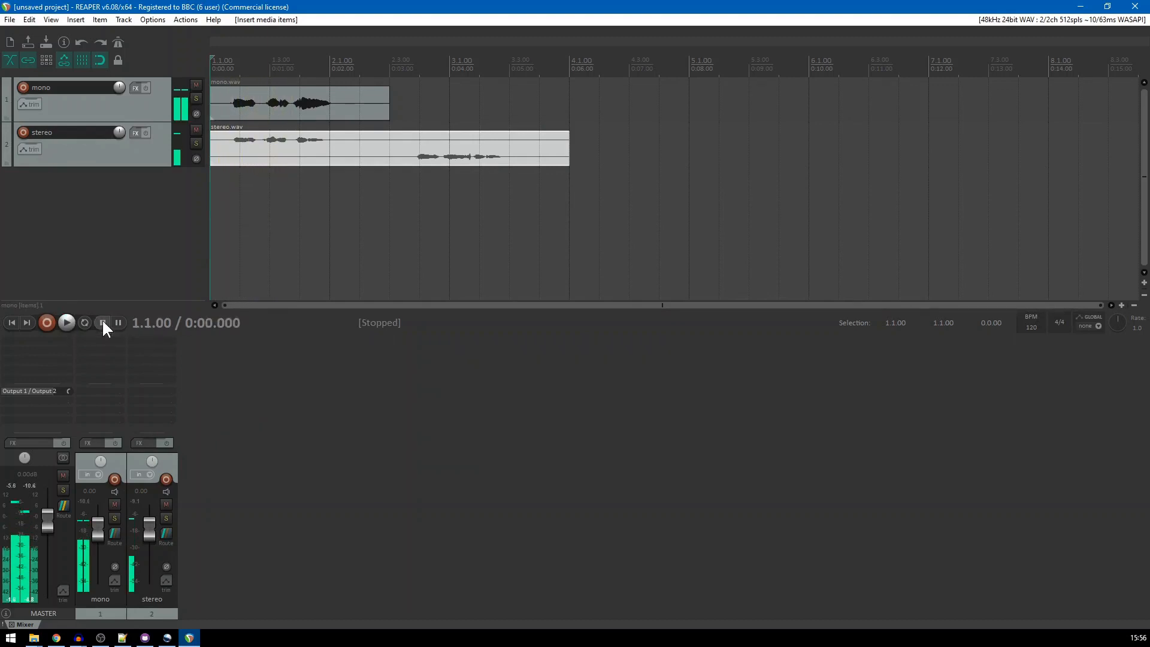
Solo the mono track, listen to it from the start, stop playback and clear the solo
click(114, 518)
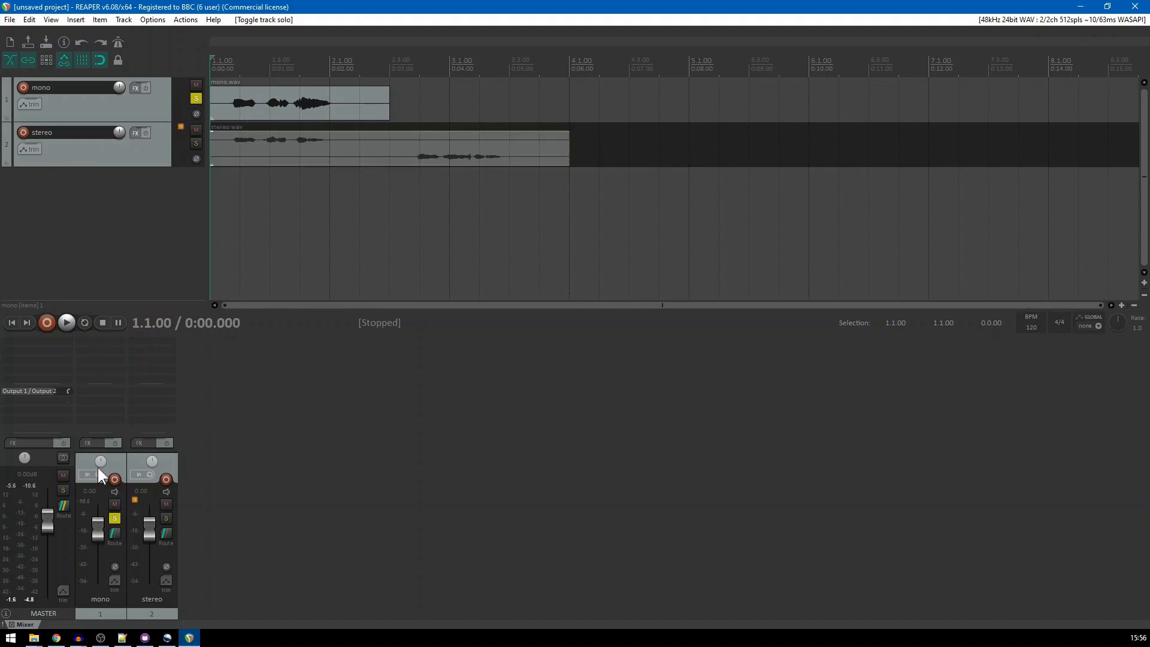
click(66, 322)
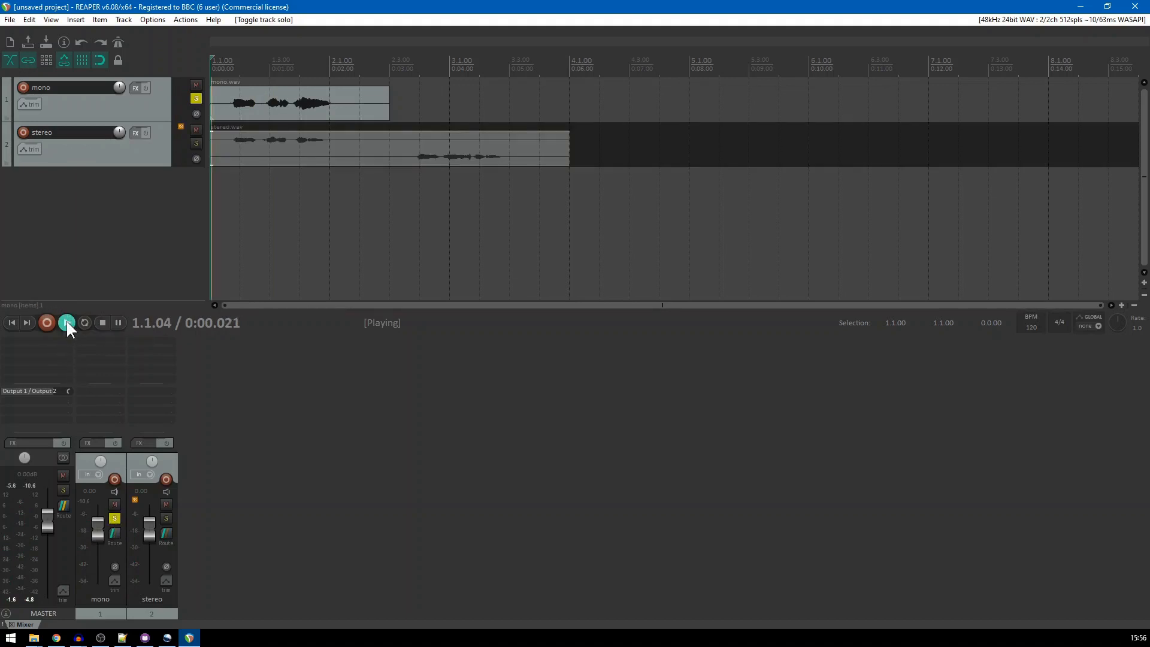
click(102, 323)
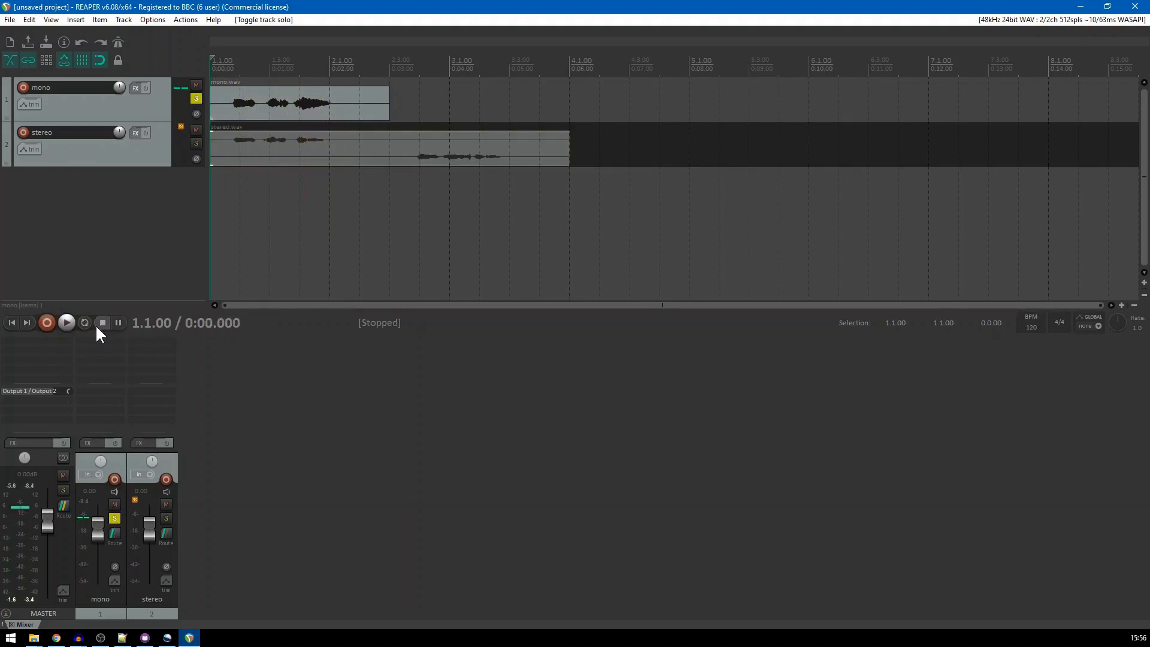
click(114, 517)
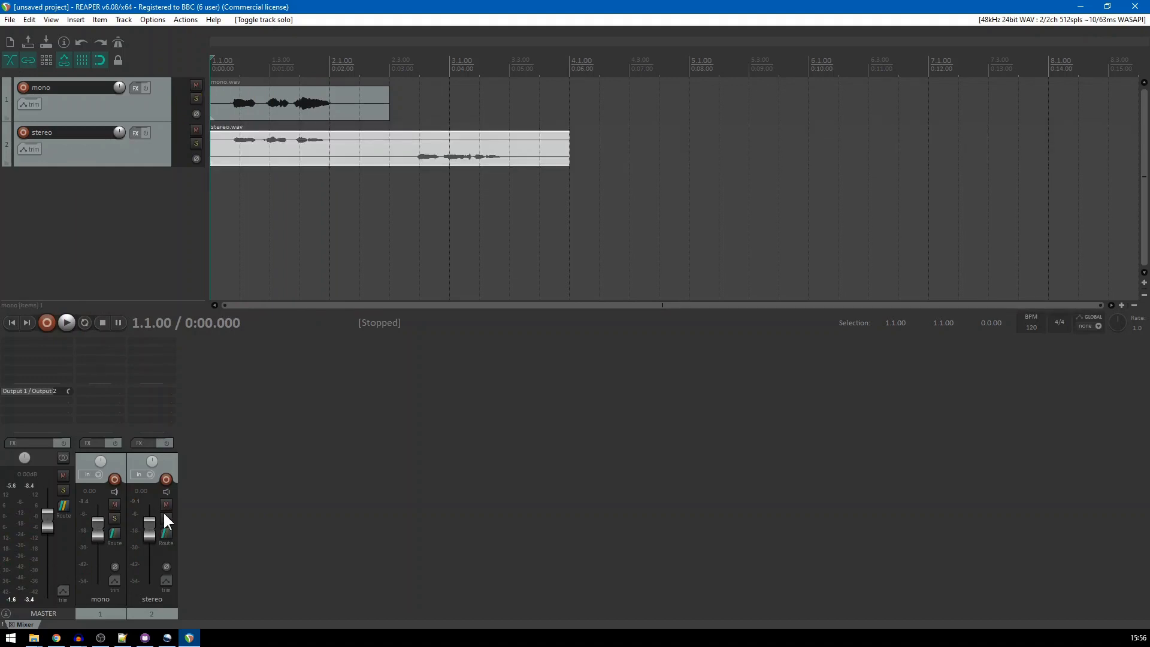
Solo the stereo track, listen to it from the start, stop playback and clear the solo
click(165, 518)
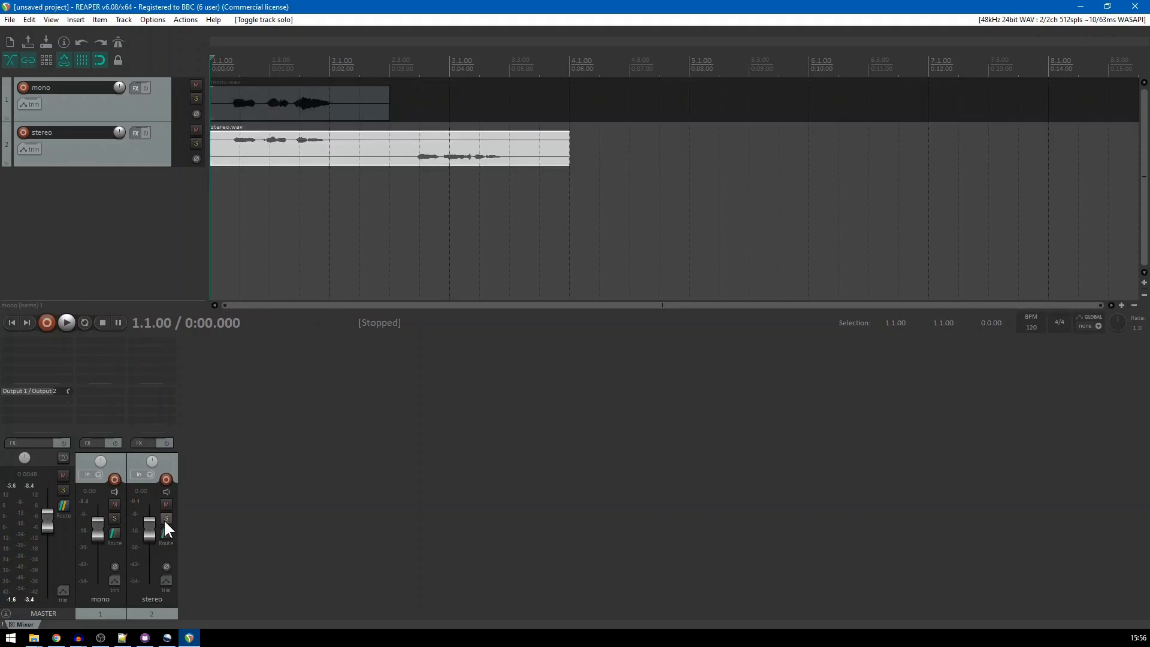
click(67, 322)
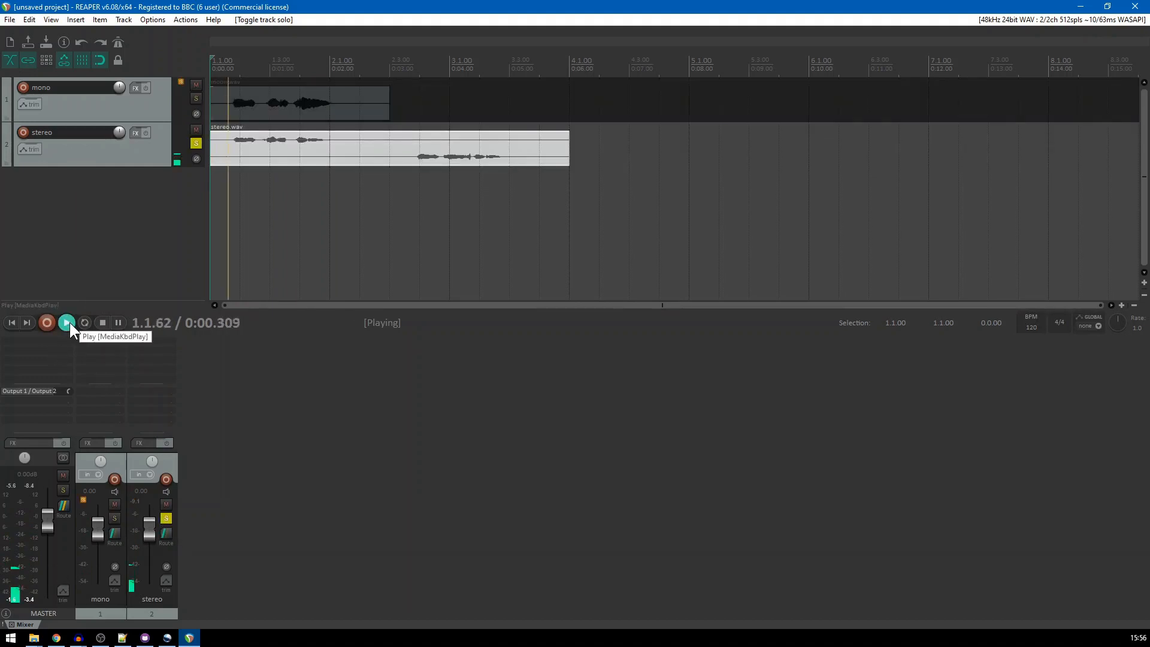
click(103, 322)
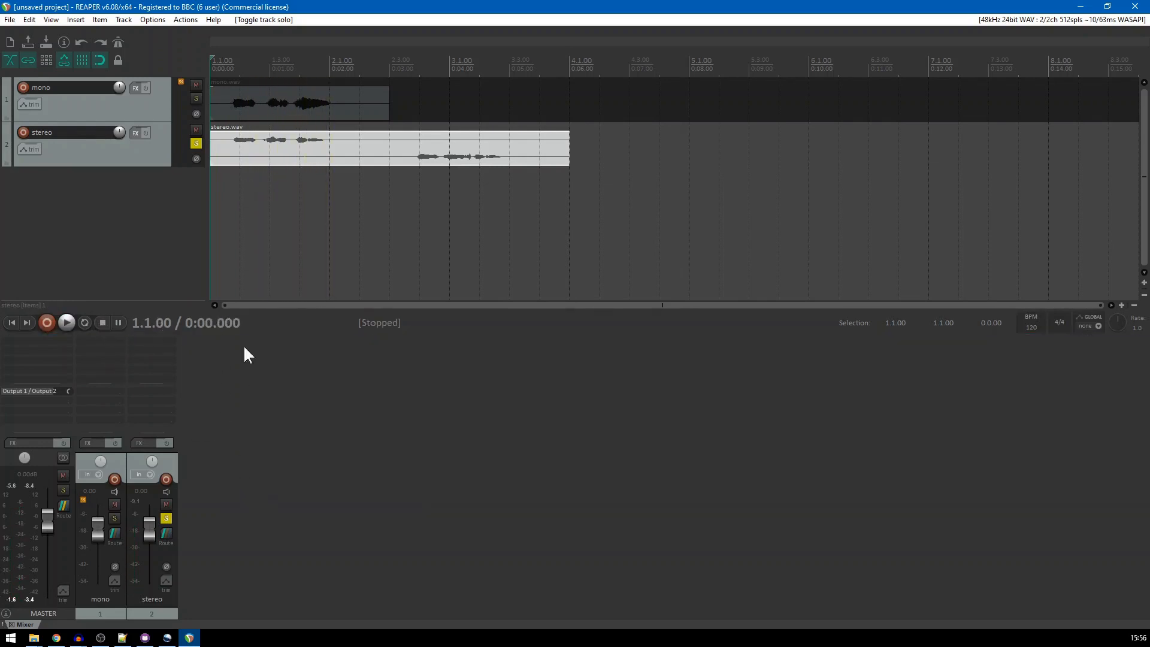
click(166, 519)
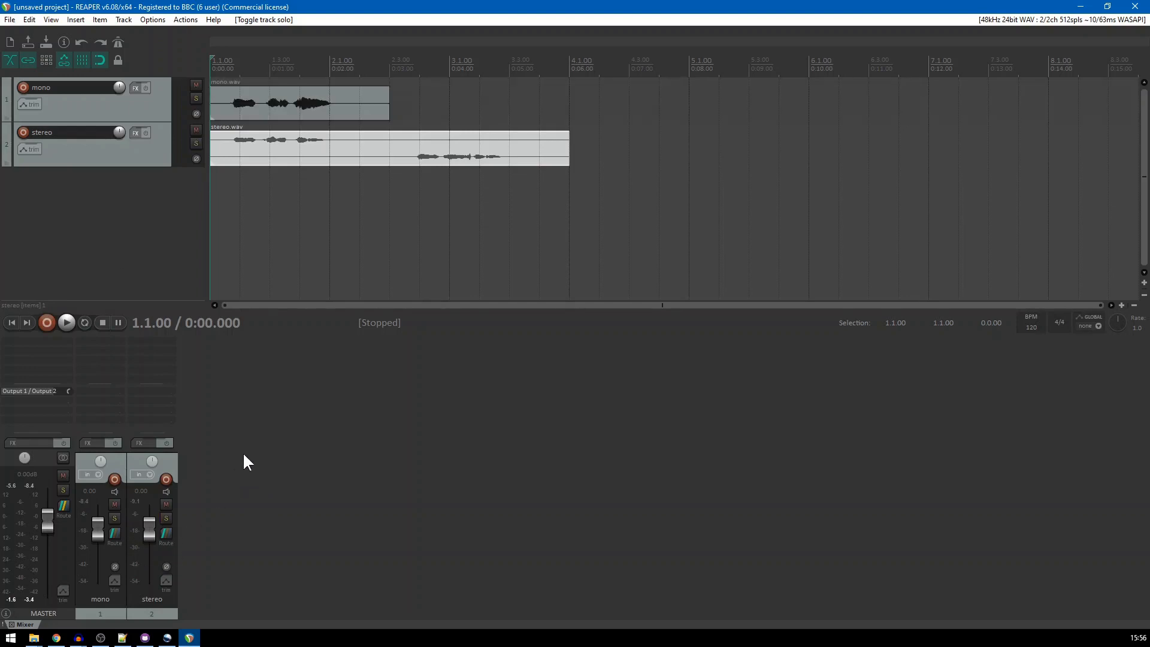
Add the BBC R&D ADM Export Source plugin to the mono track
double_click(113, 345)
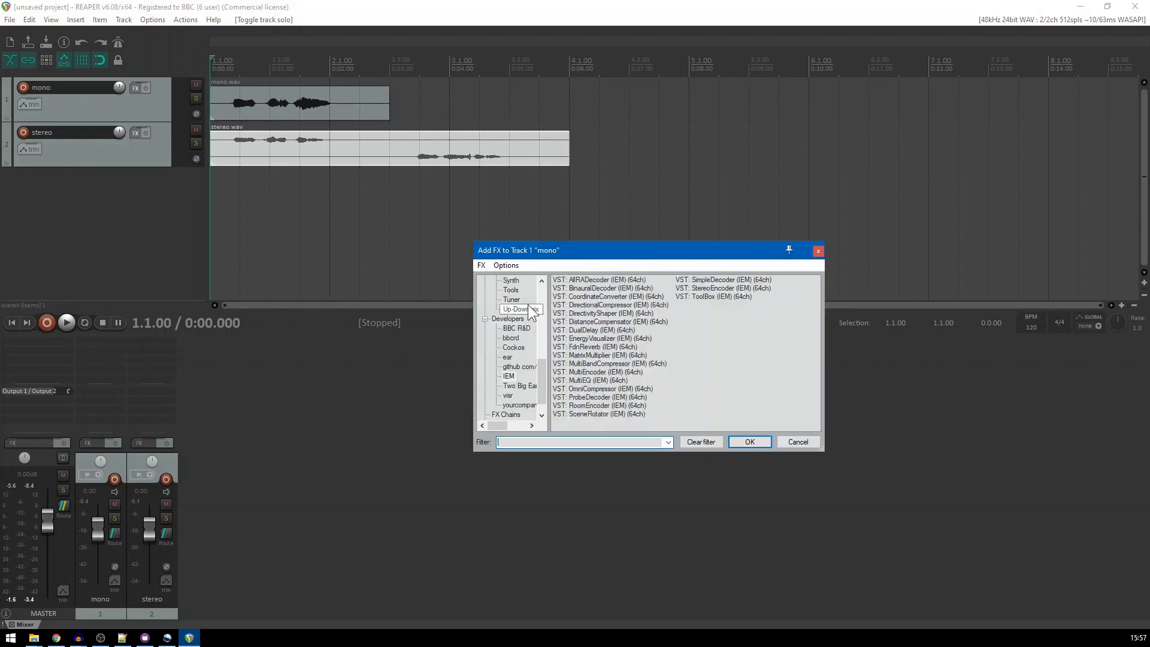
click(517, 328)
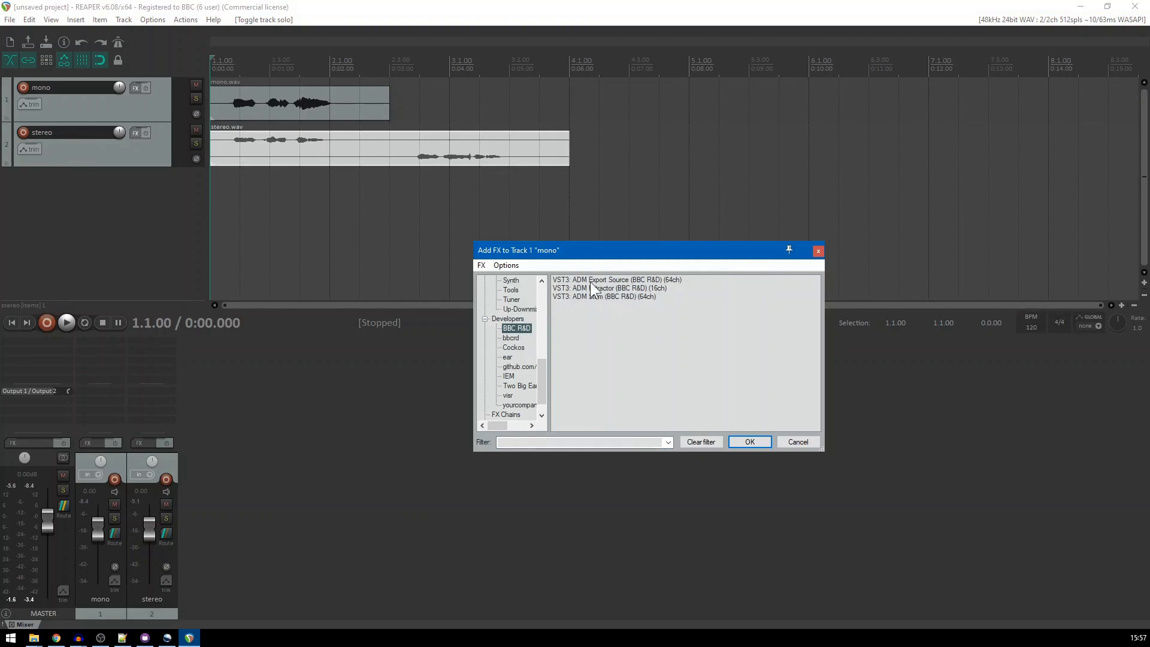
click(616, 279)
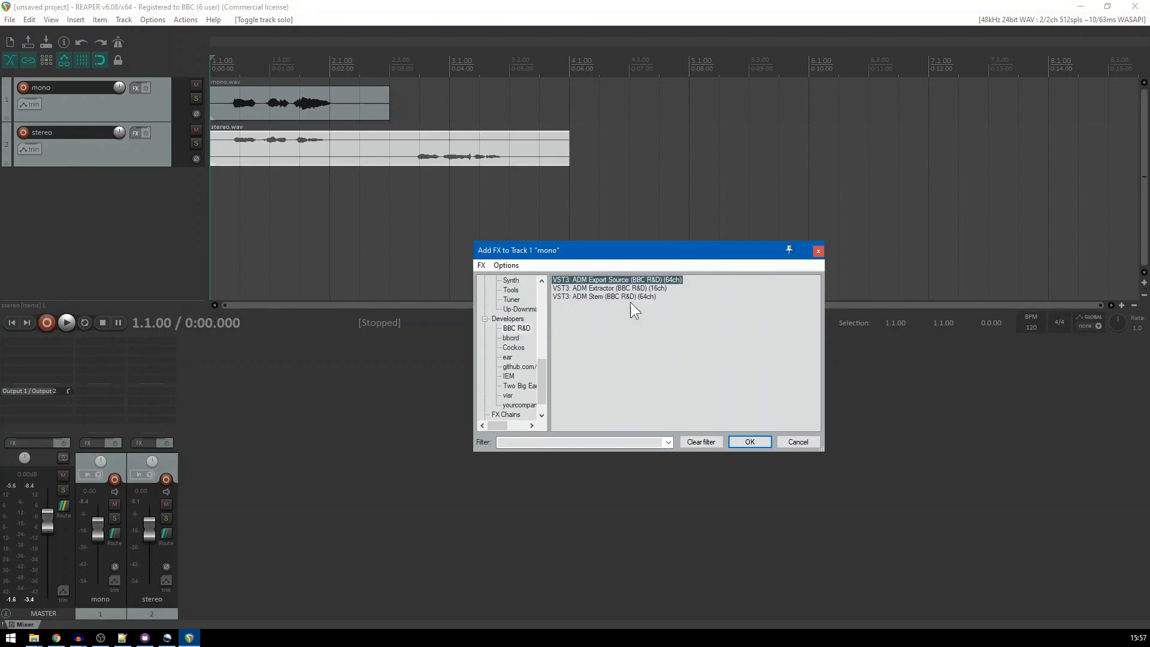
click(749, 443)
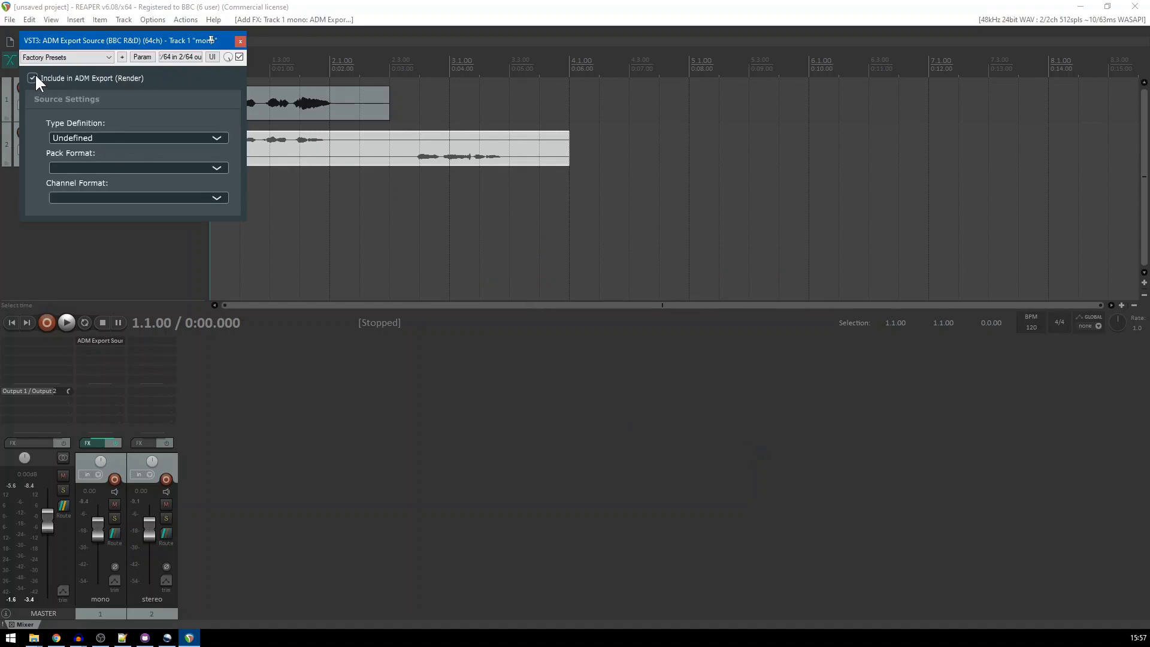
Set the mono track's export source to type DirectSpeakers with pack format Mono (0+1+0), and close the plugin window
click(84, 138)
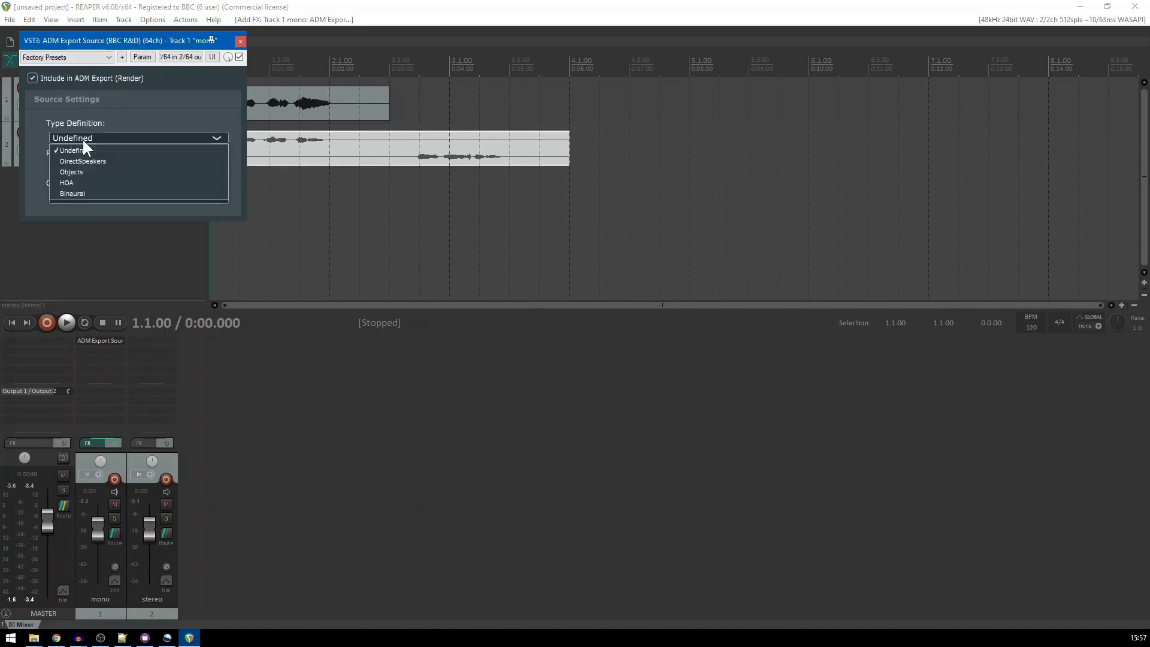
click(91, 160)
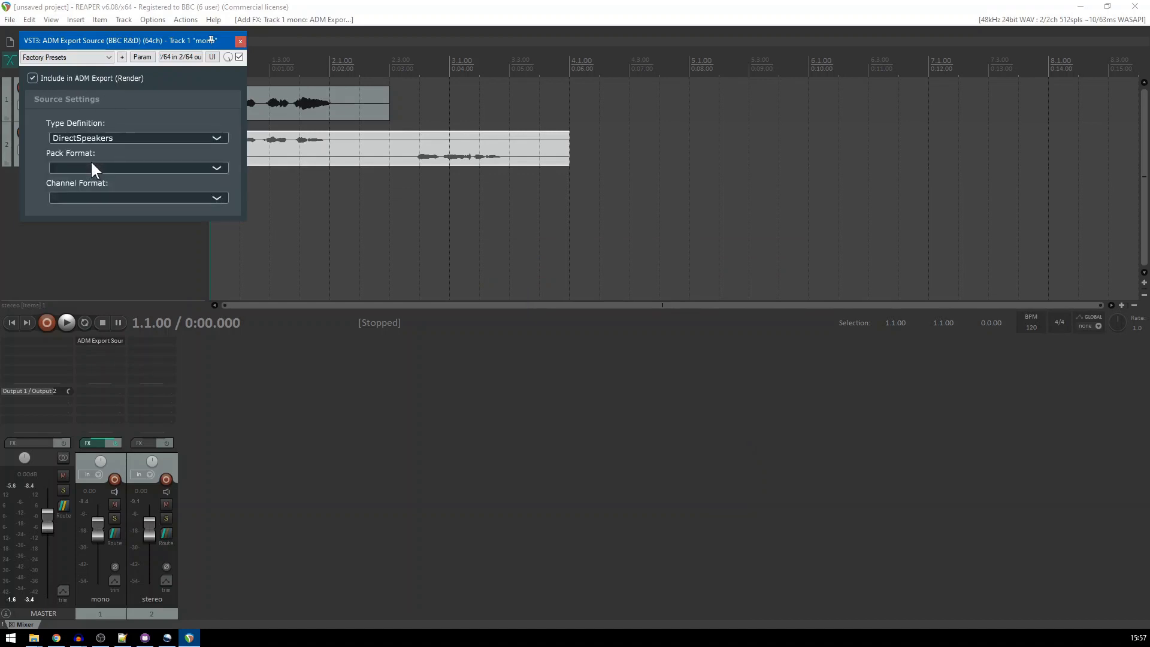
click(85, 167)
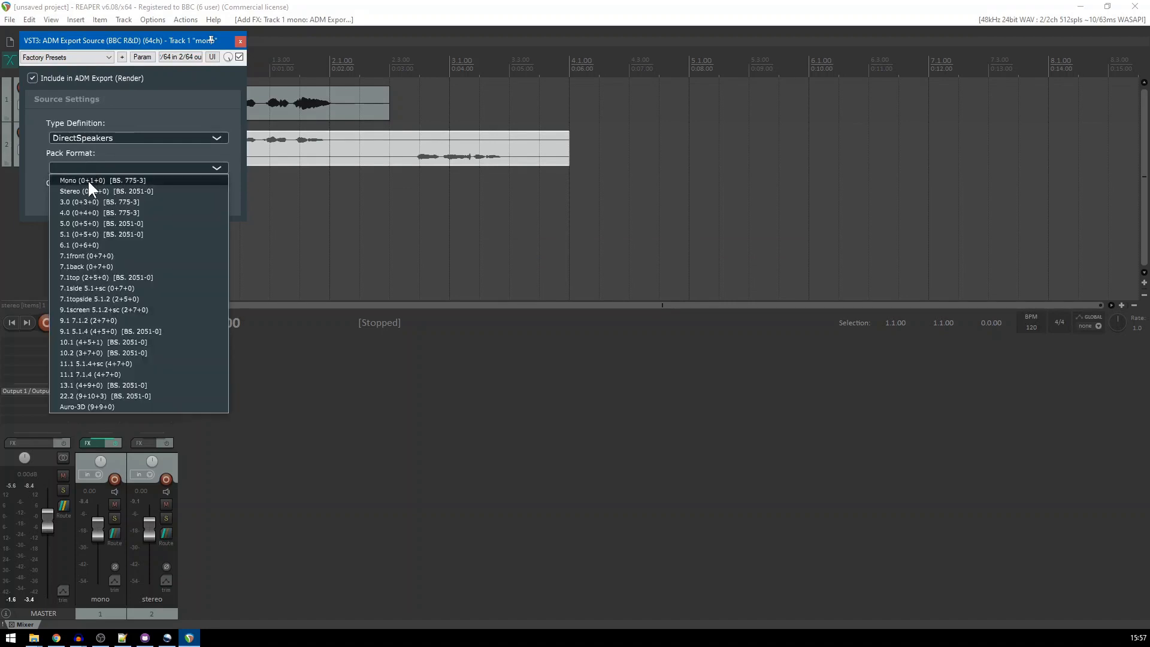
click(87, 178)
click(240, 43)
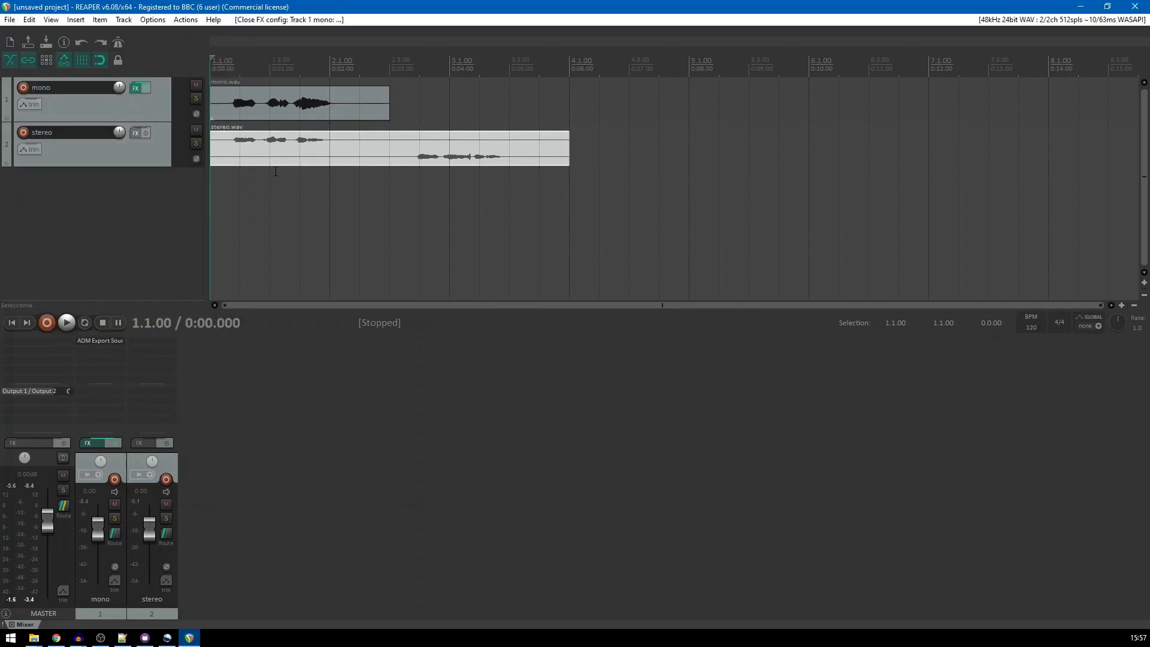
Add the BBC R&D ADM Export Source plugin to the stereo track
double_click(154, 341)
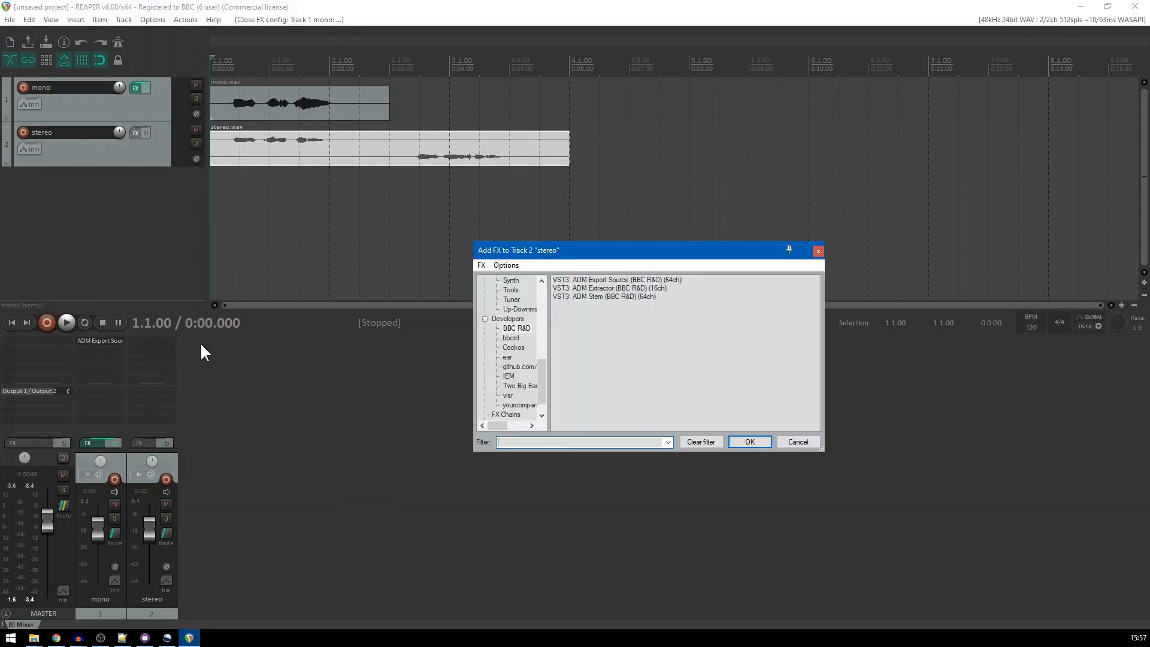
click(610, 279)
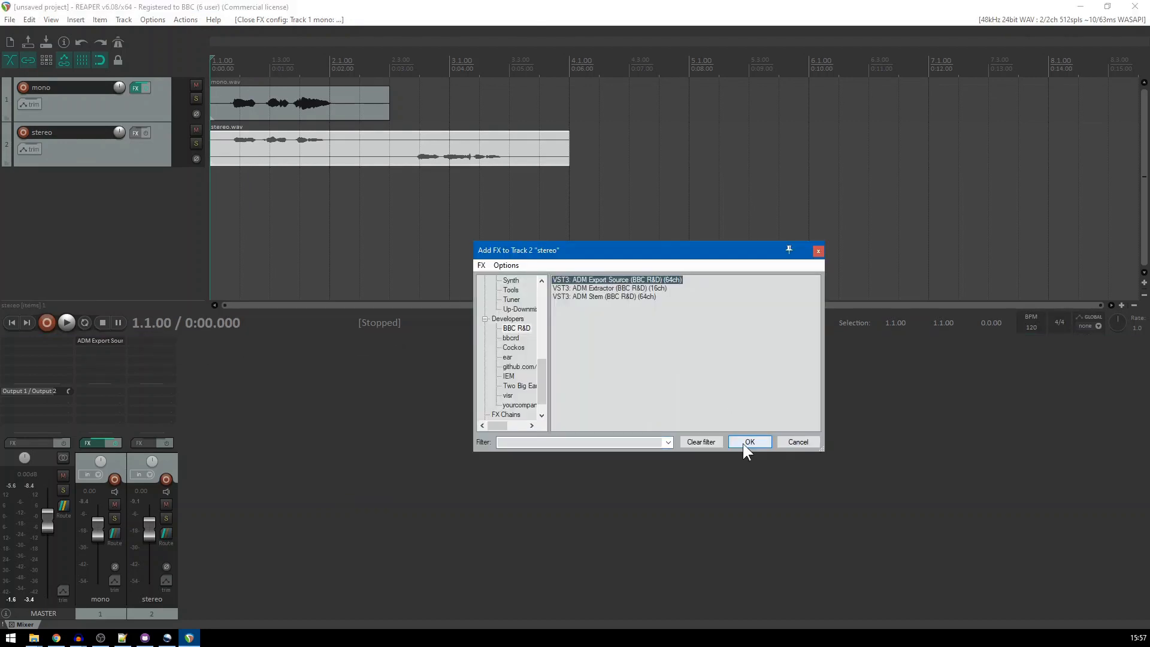
click(749, 442)
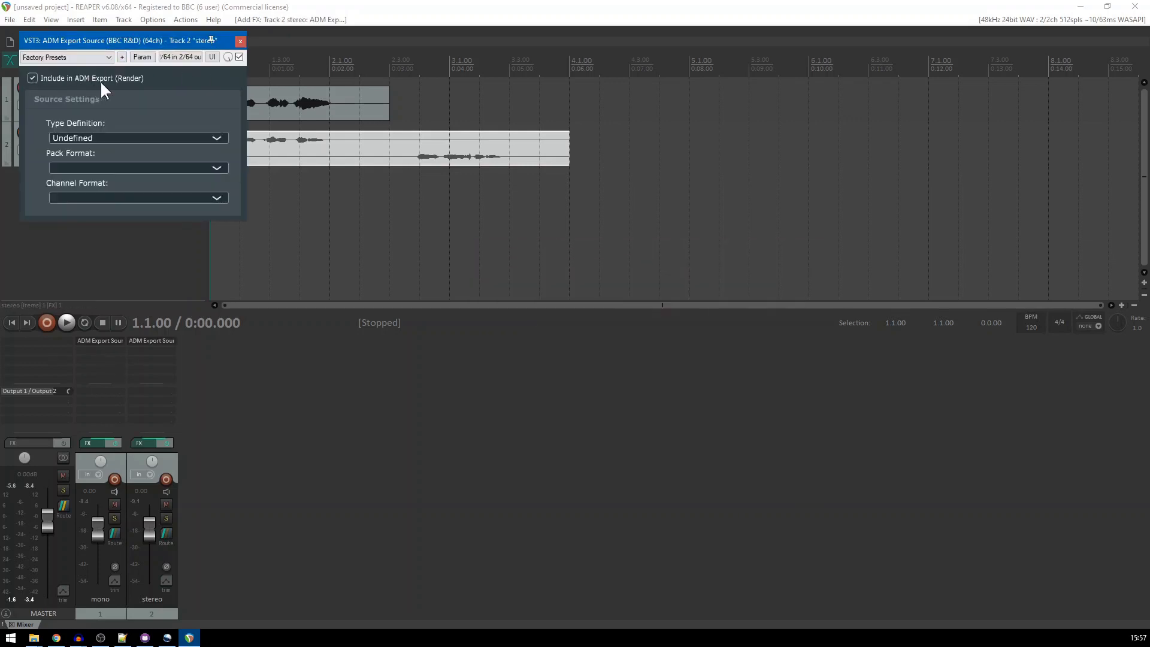
Set the stereo track's export source to type DirectSpeakers with pack format Stereo (0+2+0), view its channel format options, and close the plugin window
click(99, 137)
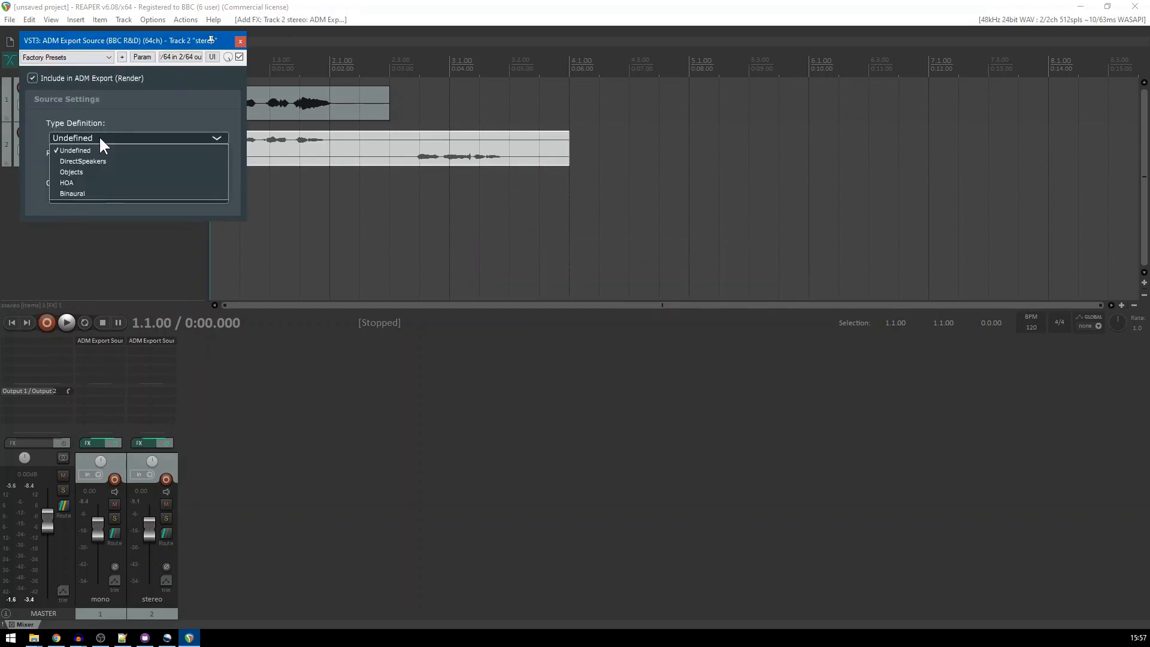
click(72, 161)
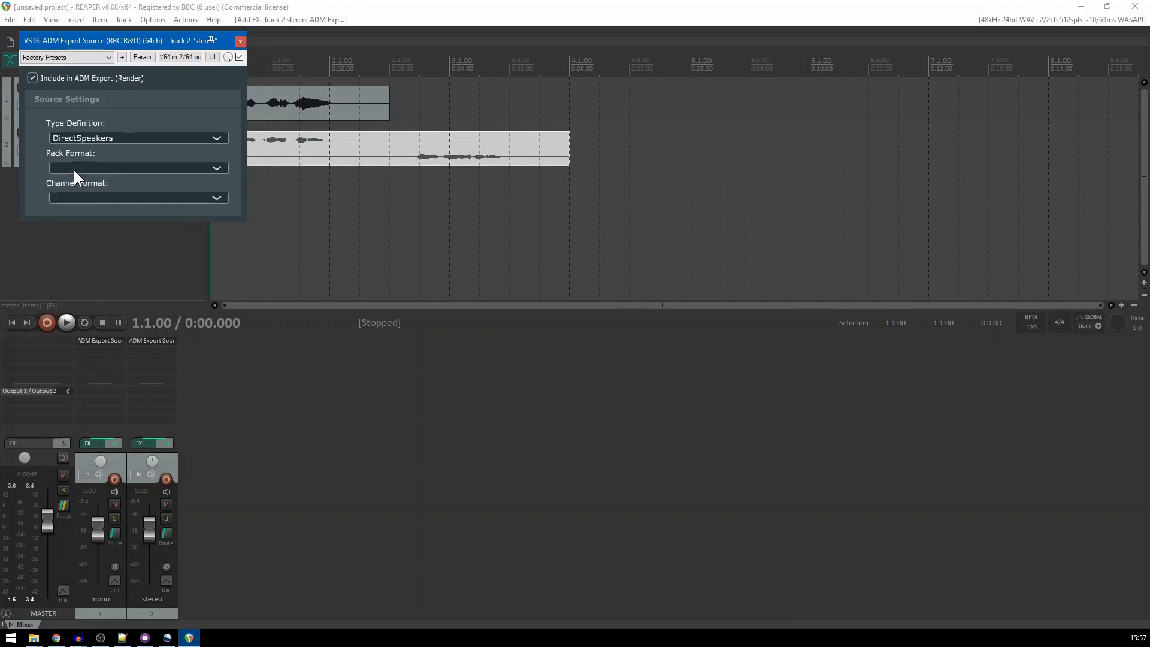
click(76, 164)
click(77, 190)
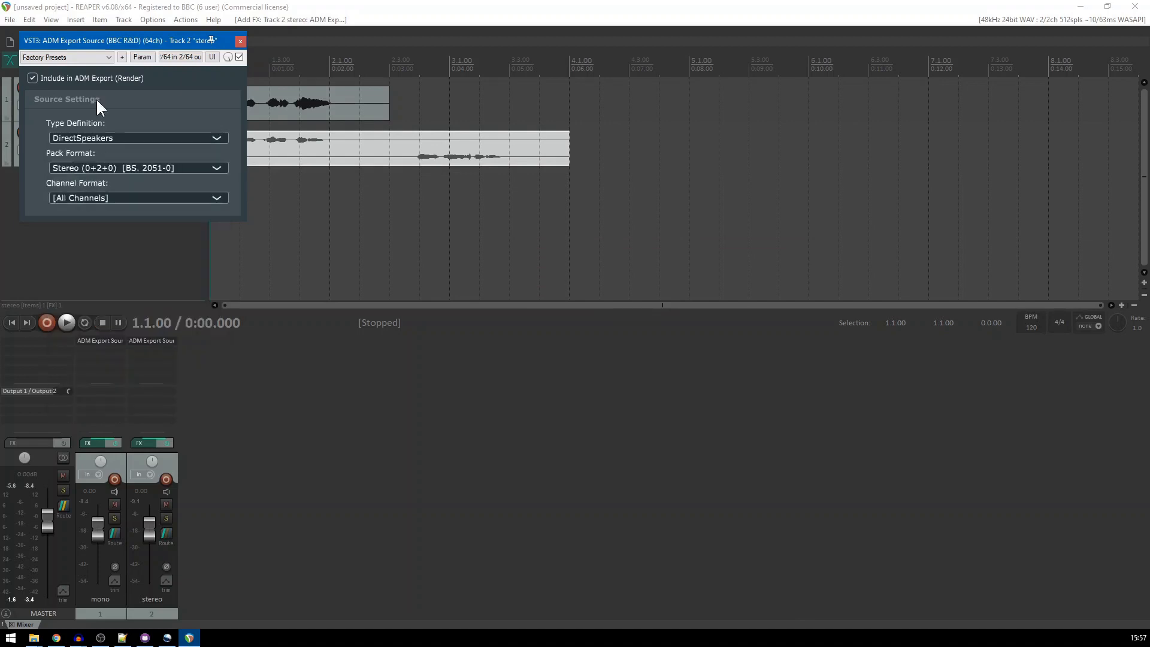
drag(99, 40, 499, 132)
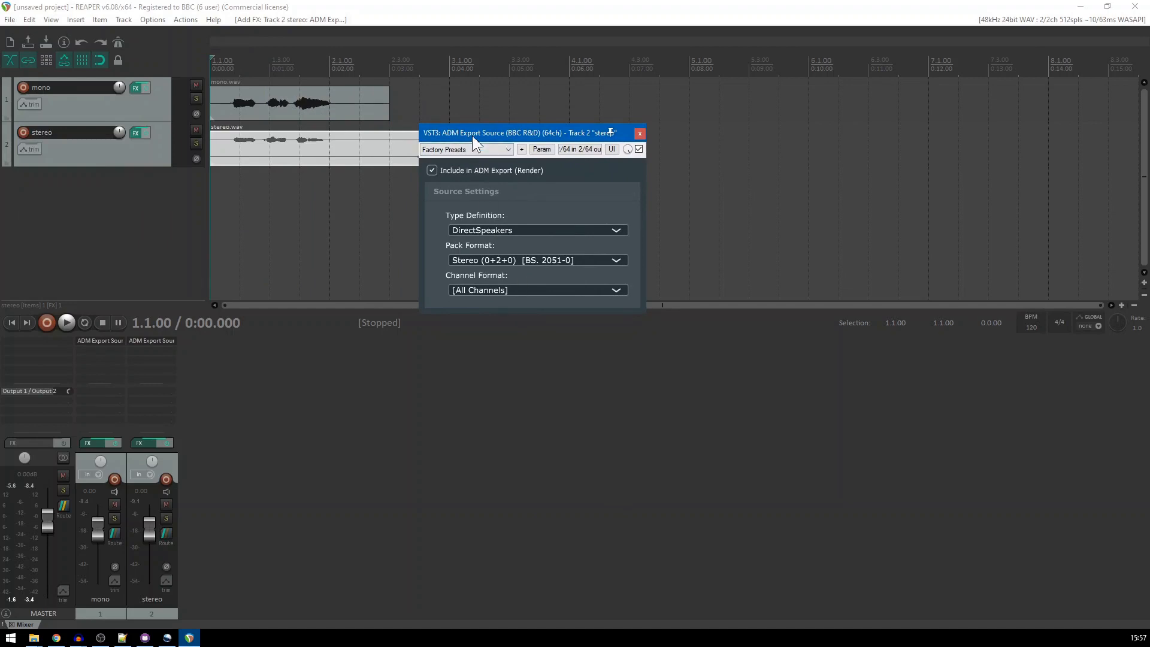
drag(472, 136, 360, 227)
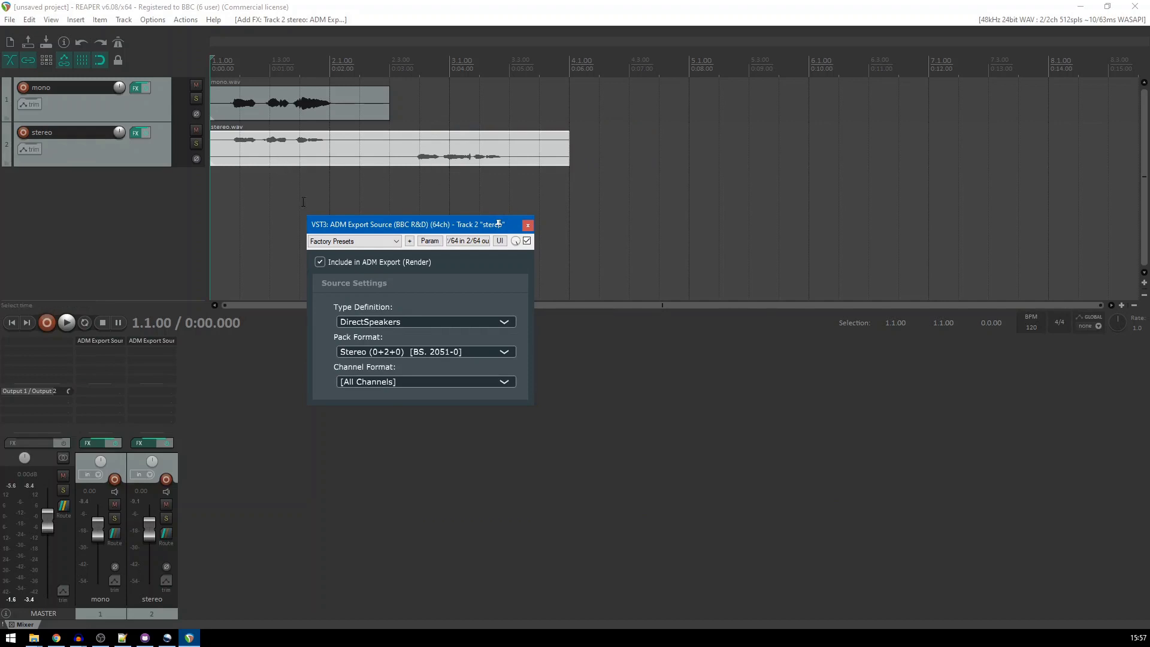
click(408, 382)
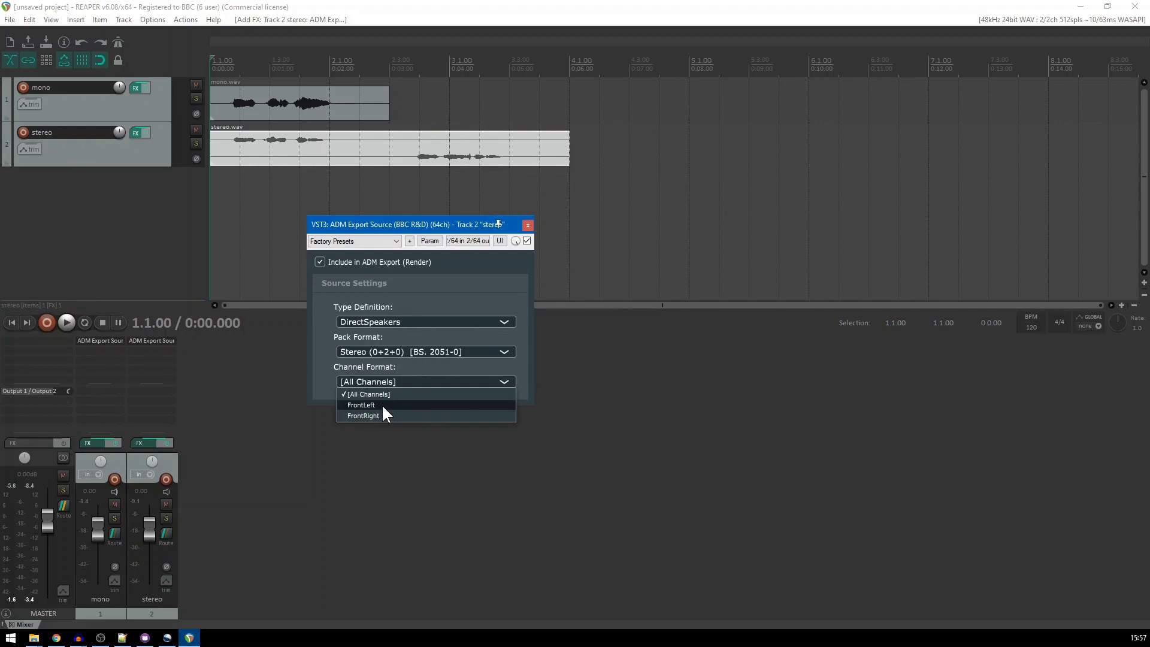
click(528, 225)
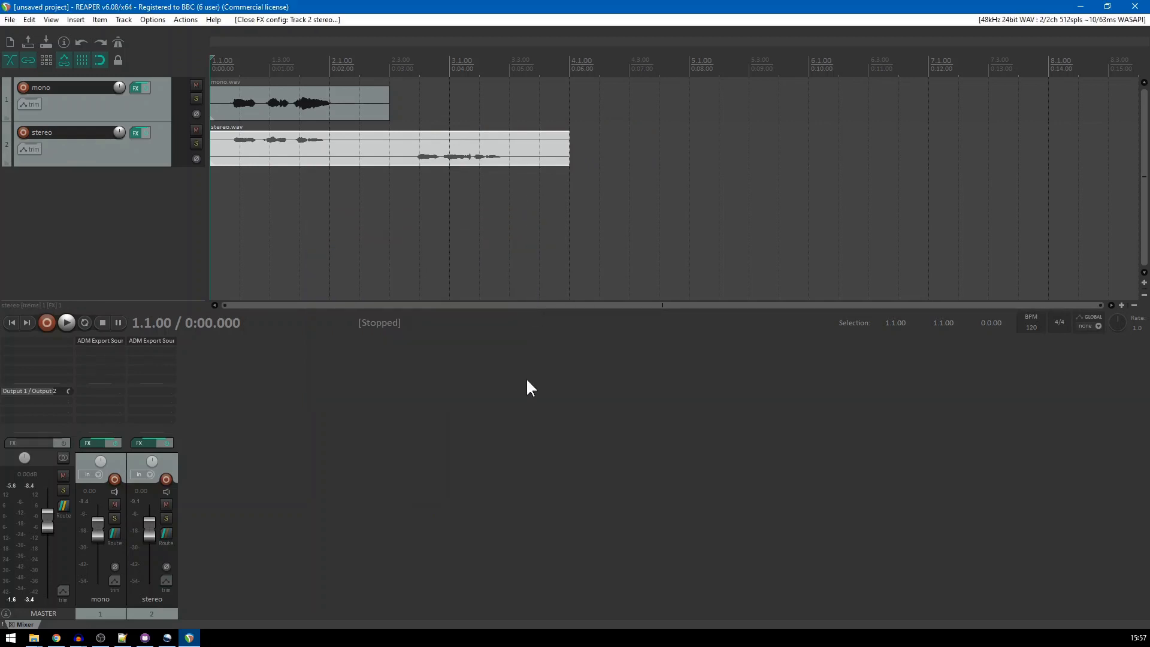
Render the entire project with ADM File as the output format and close the render report
click(11, 20)
click(48, 220)
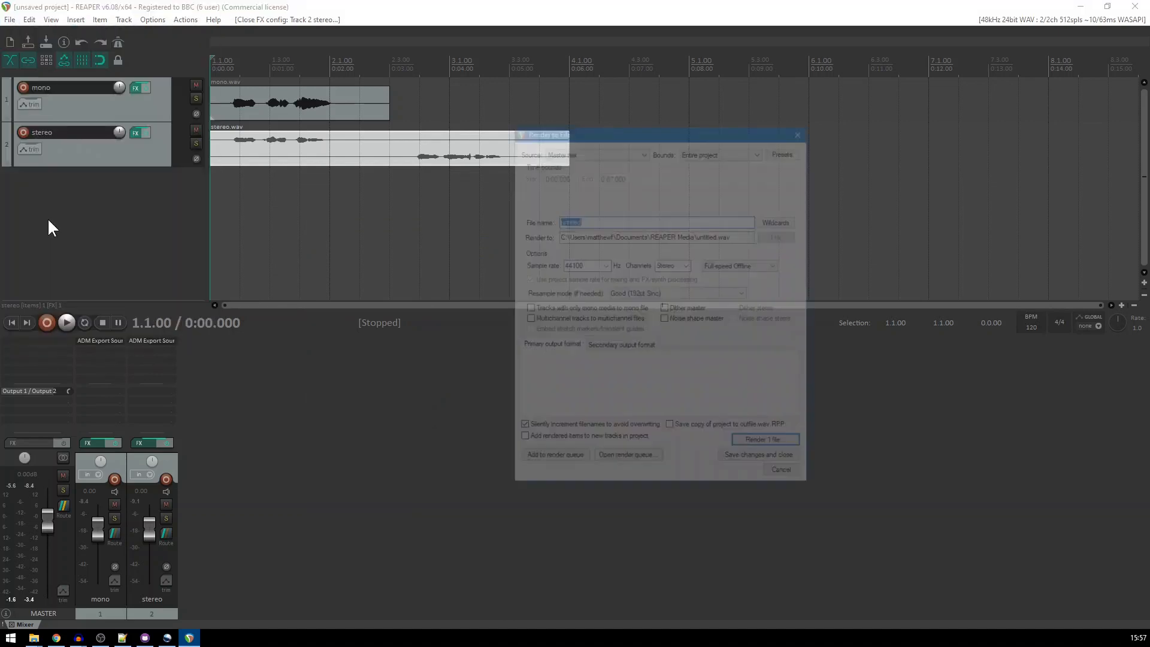
click(581, 363)
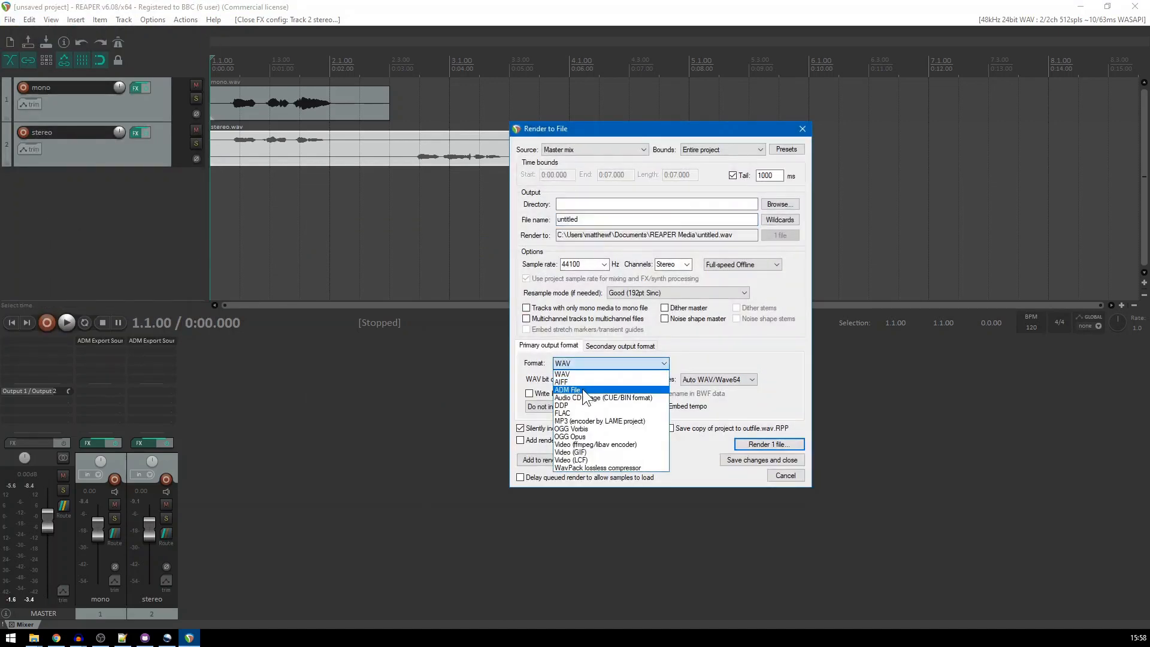
click(582, 390)
click(786, 443)
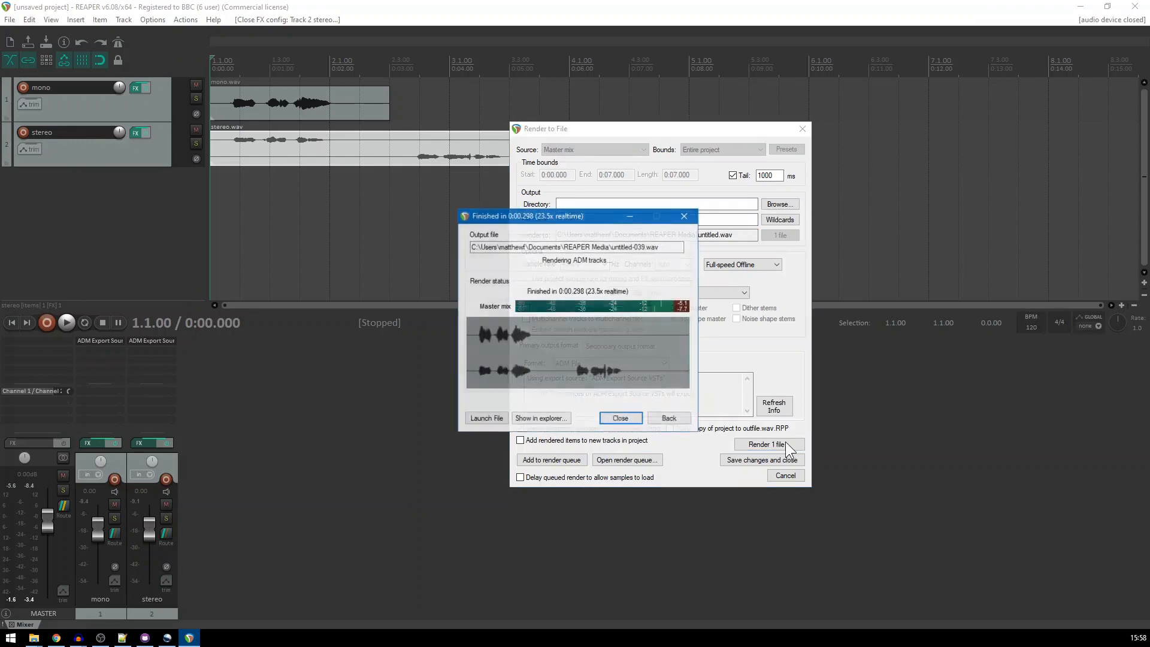
click(620, 418)
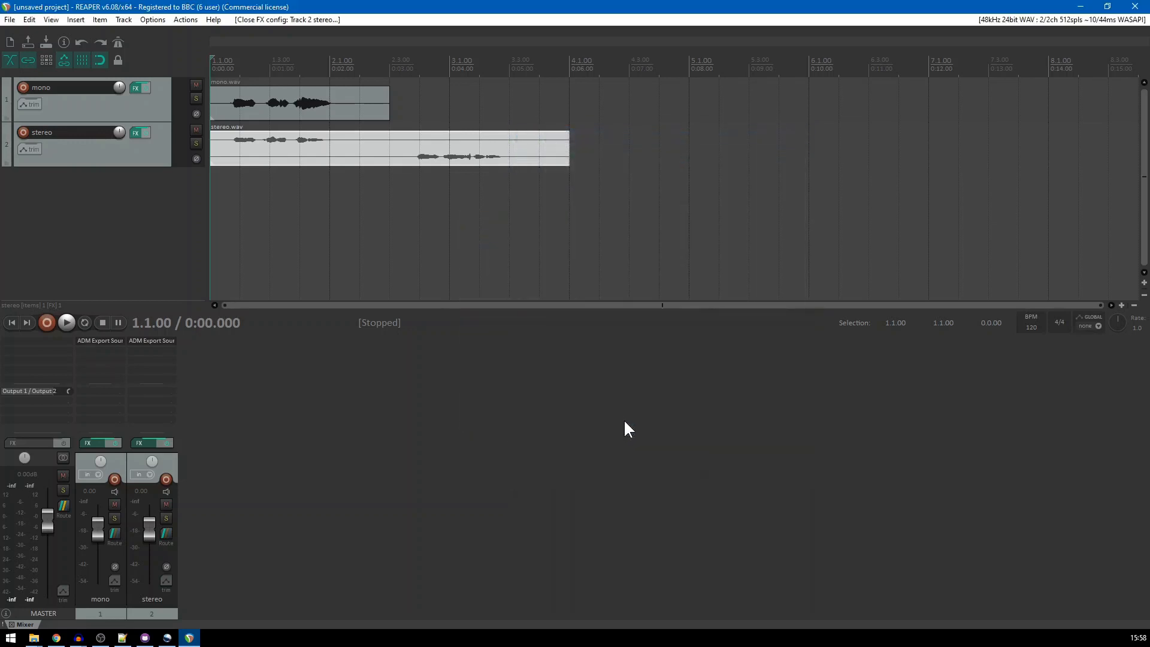
Switch to Notepad++ and examine the programme, content and object references in the ADM metadata of untitled-039.wav
key(alt+Tab)
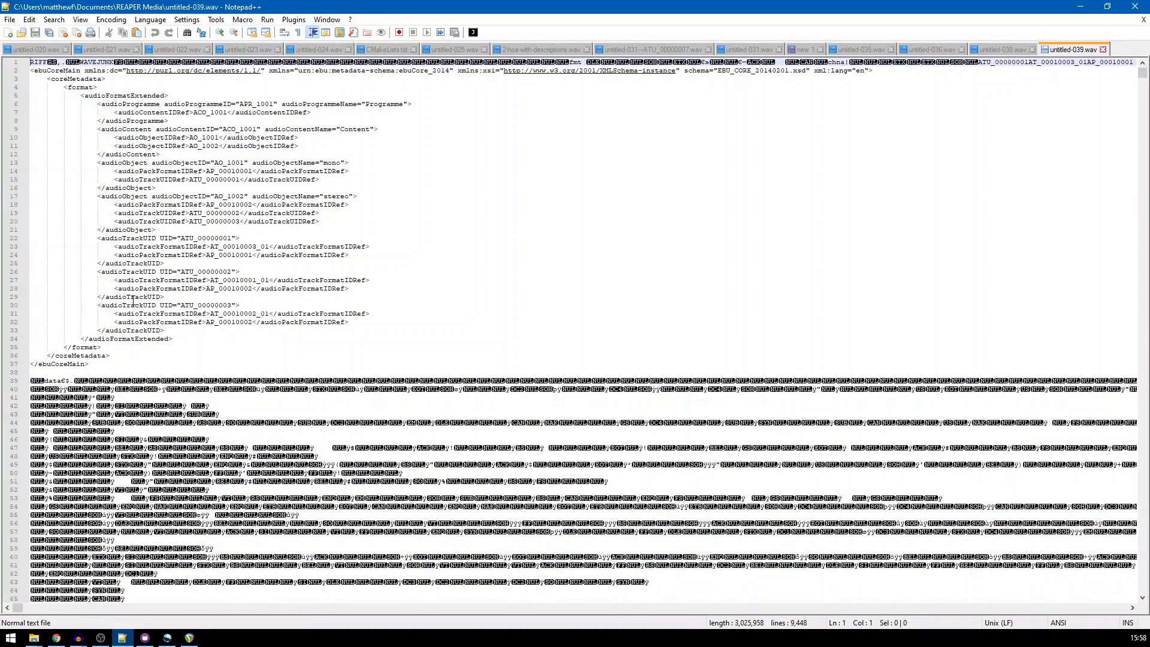
drag(99, 372, 31, 79)
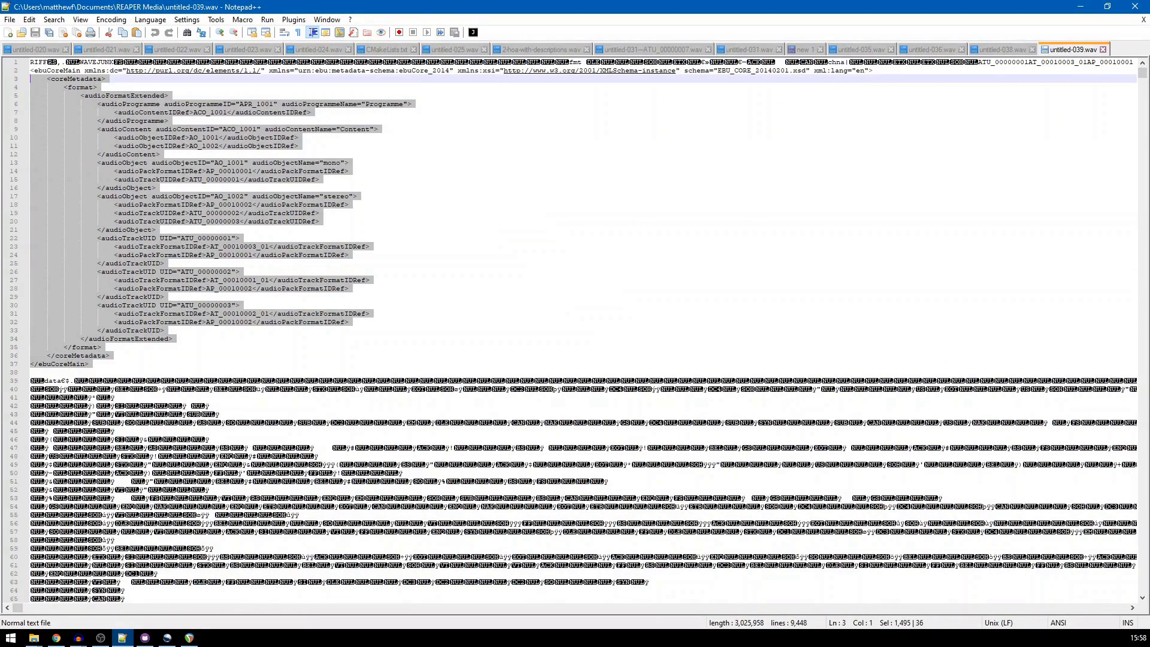
click(320, 196)
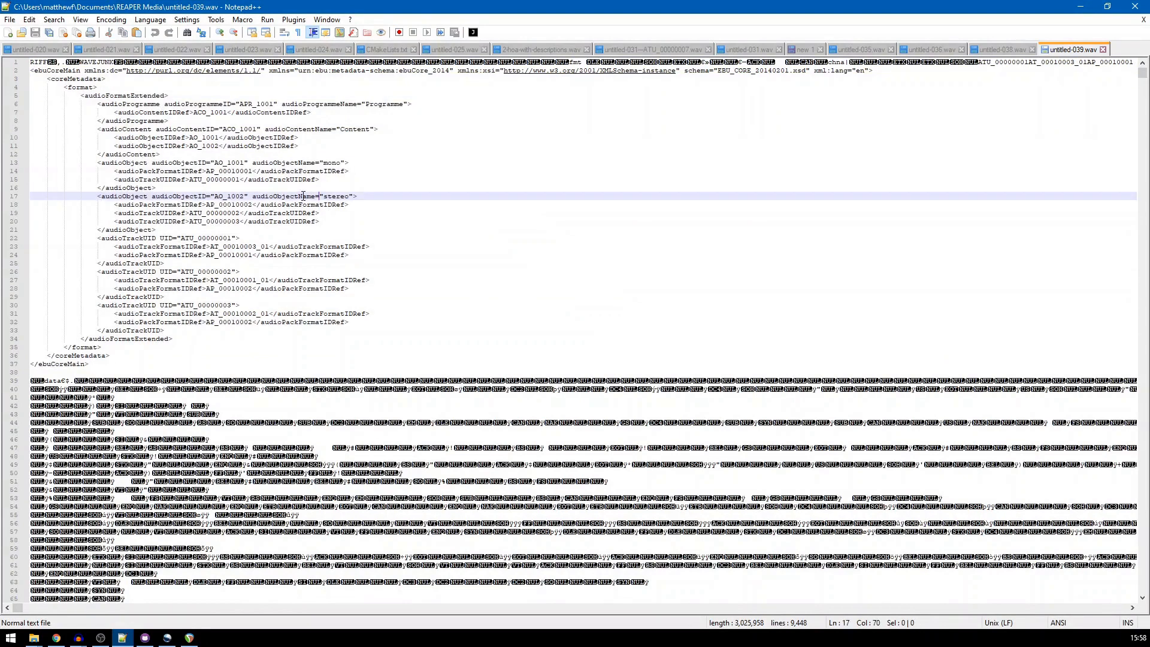
double_click(268, 104)
double_click(212, 112)
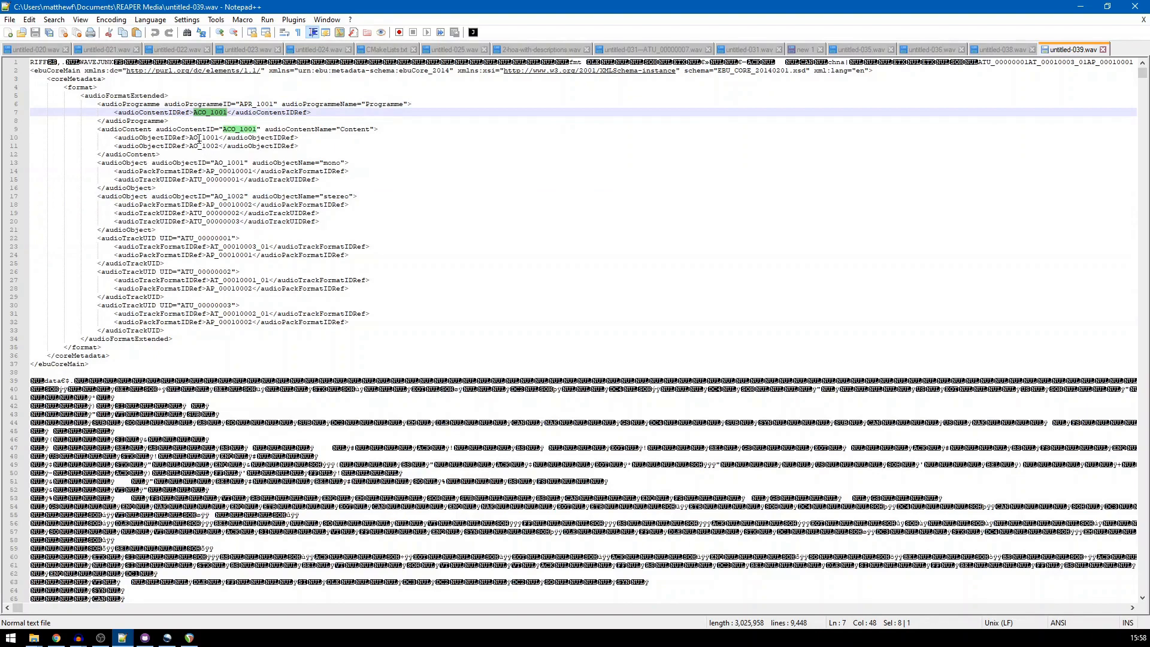
double_click(202, 145)
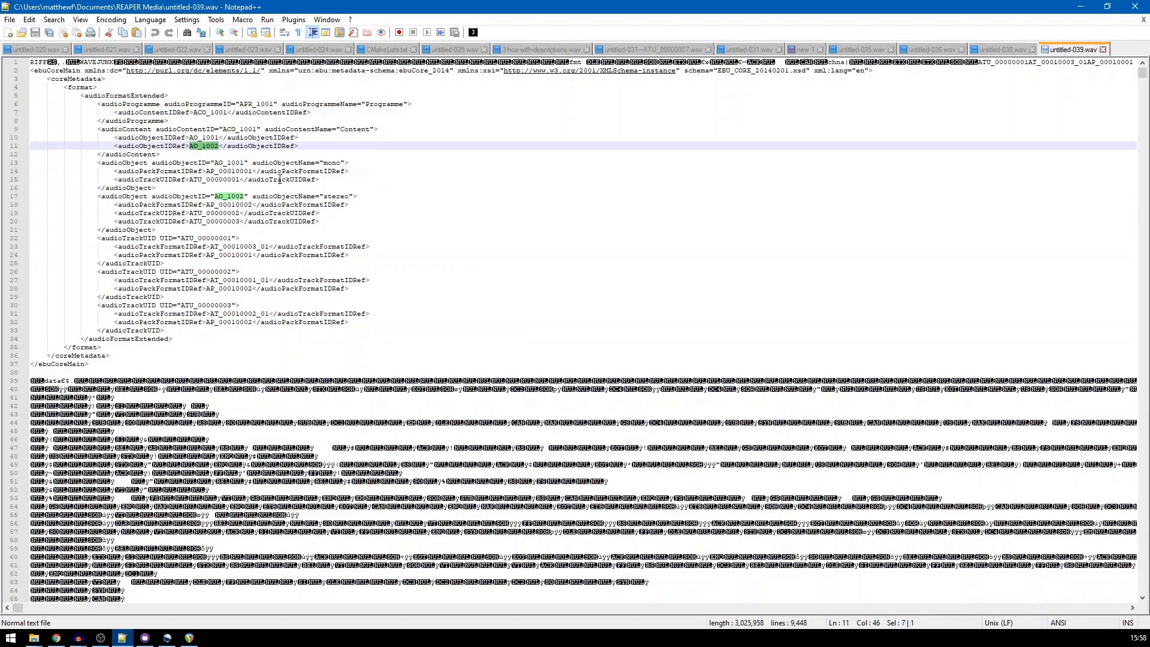
Examine the mono audioObject's ID, name, pack format reference and track UID reference in the metadata
double_click(230, 162)
double_click(335, 162)
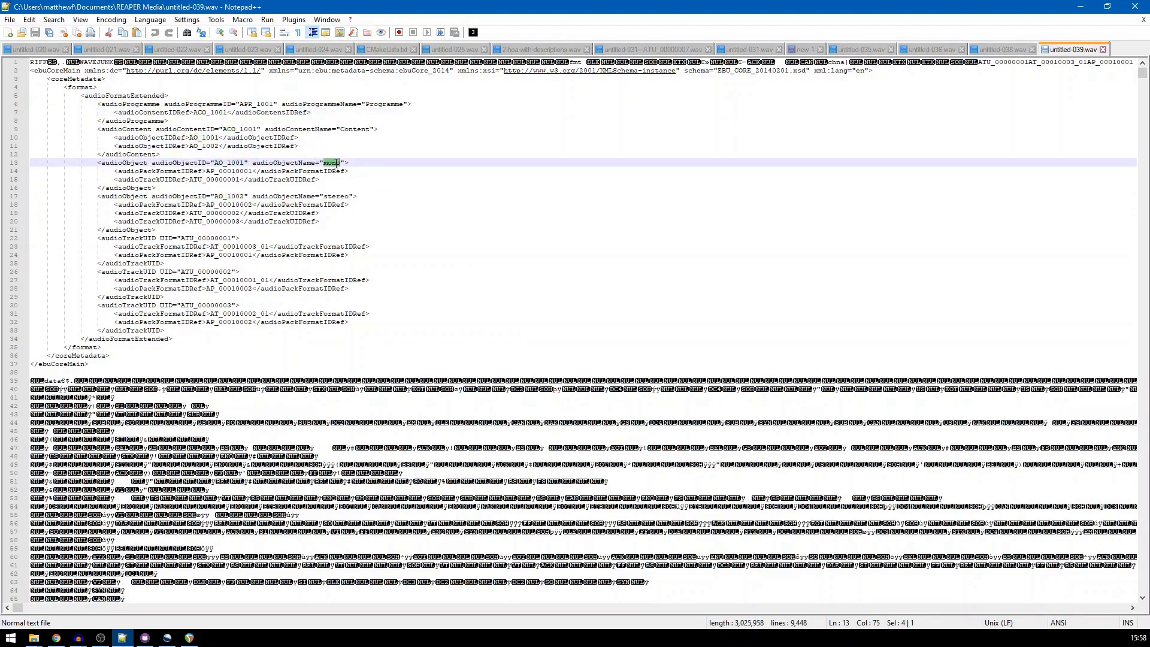
double_click(235, 171)
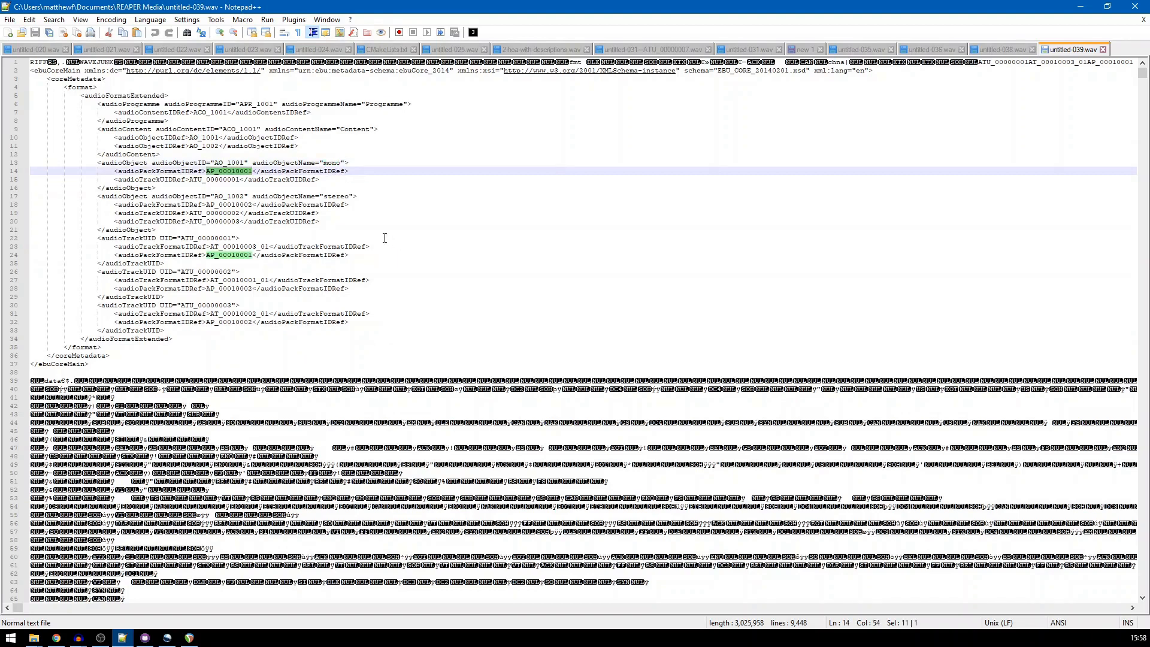
double_click(213, 179)
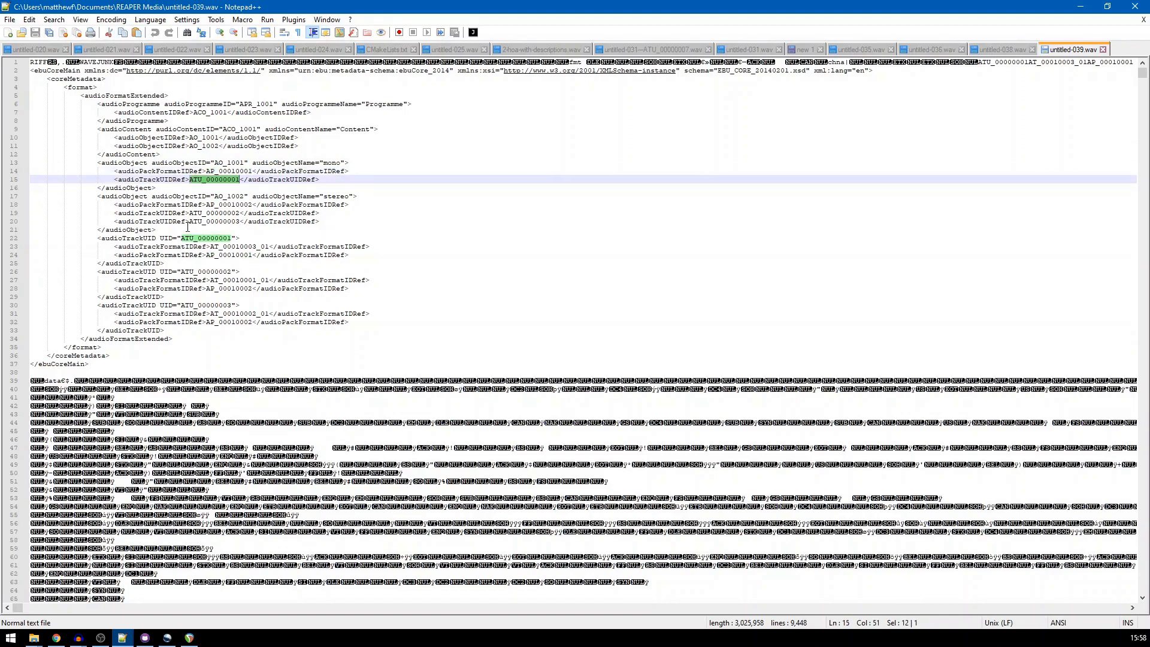
Examine the stereo audioObject's name, pack format reference and both track UID references, and return to REAPER
double_click(329, 196)
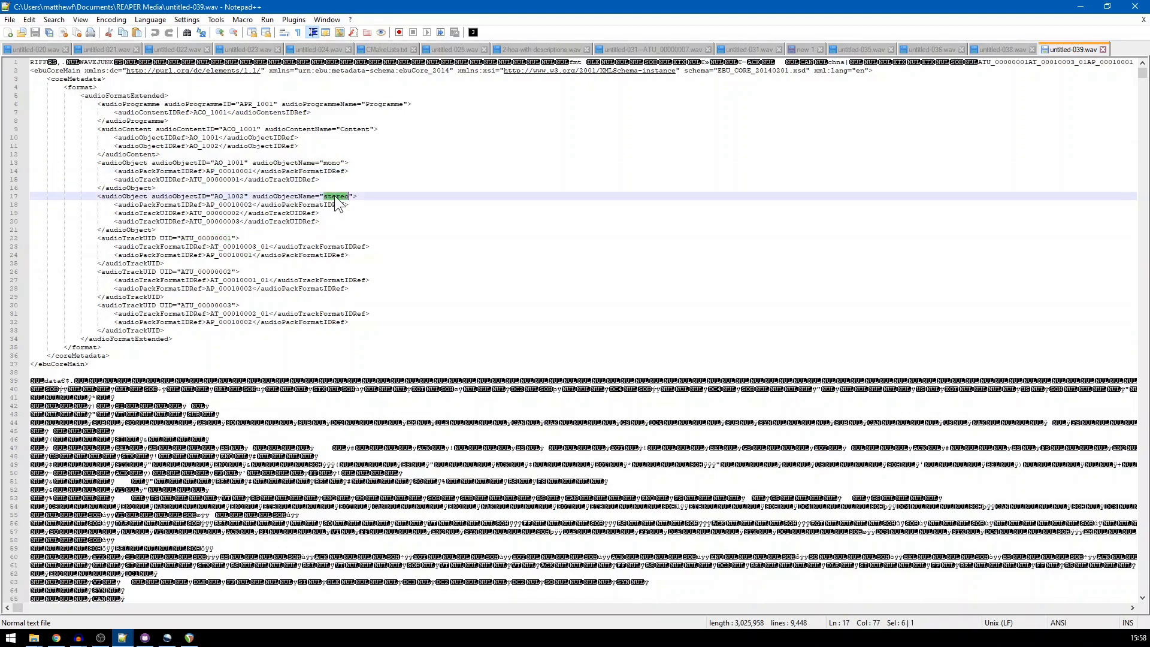
double_click(228, 204)
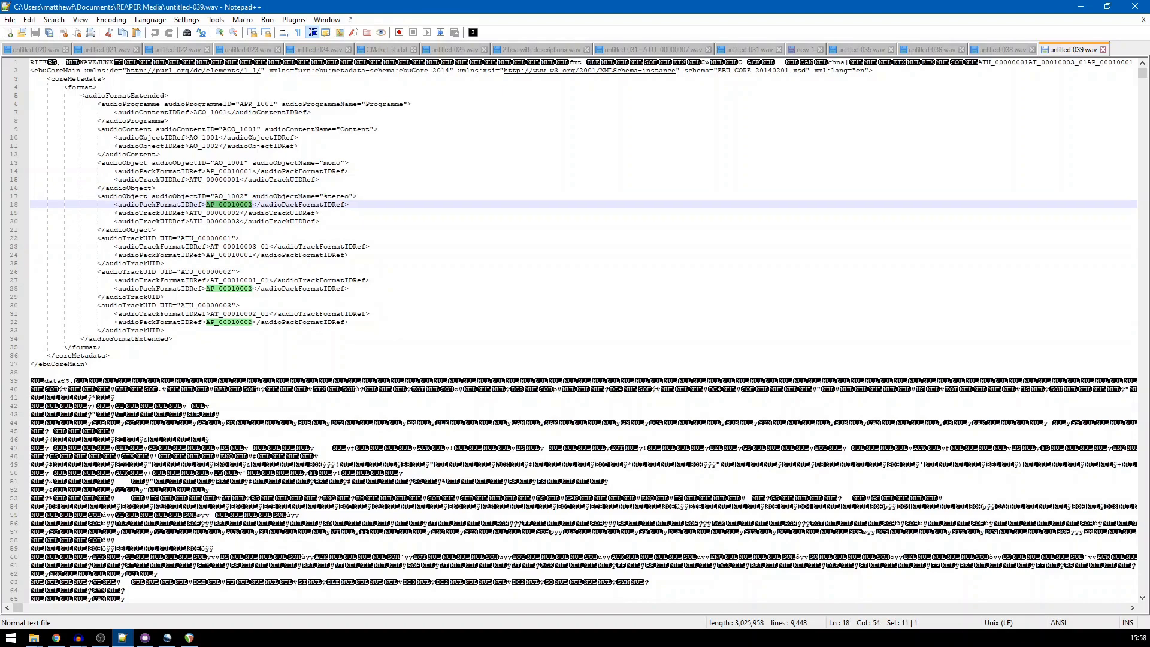
double_click(202, 214)
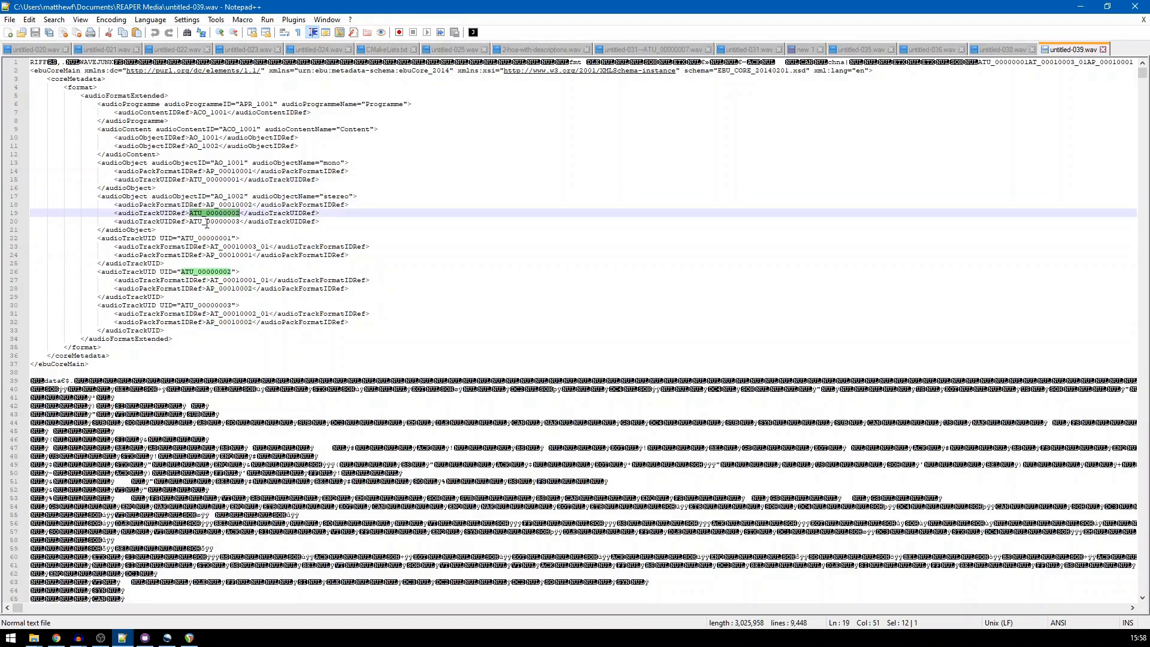
double_click(204, 222)
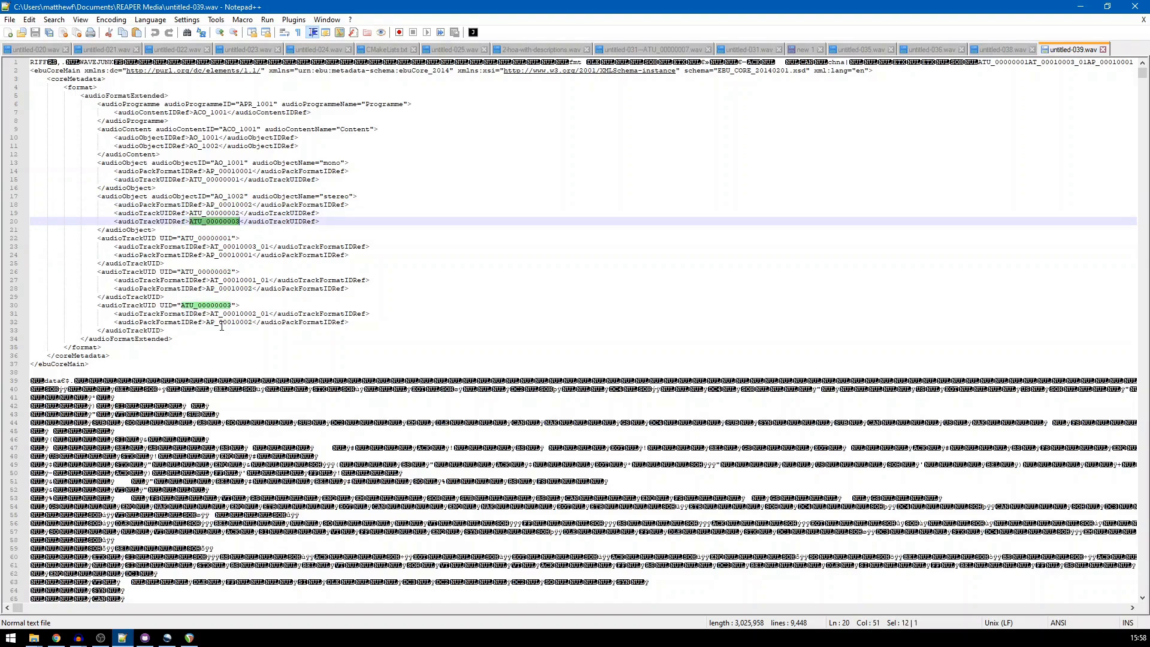
click(1078, 8)
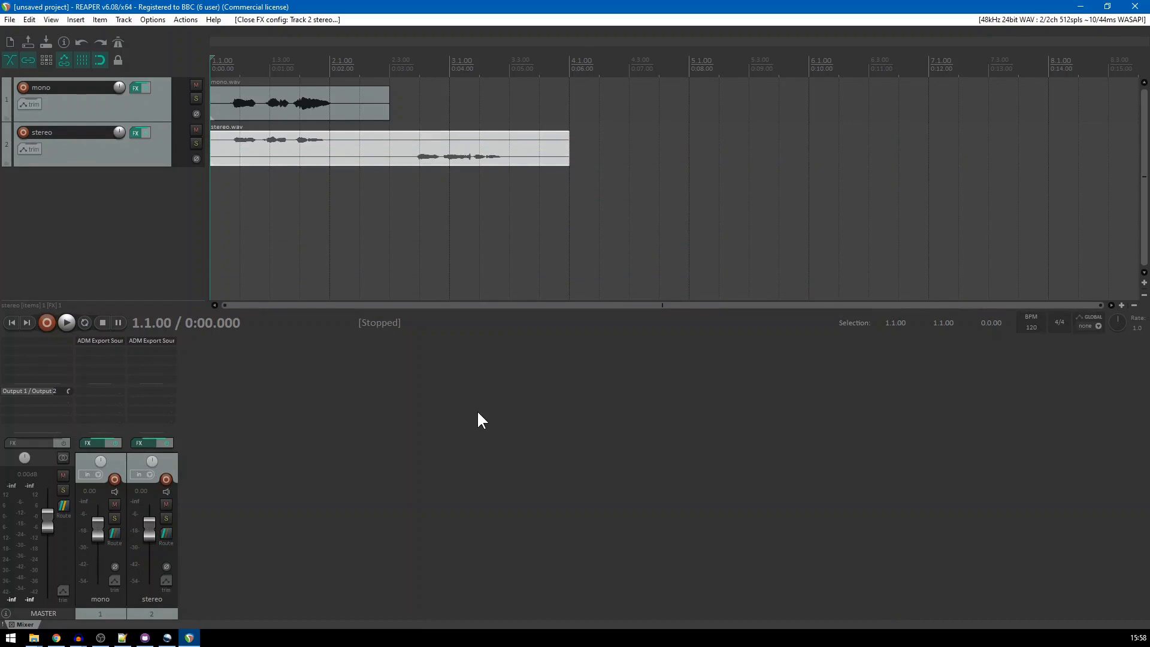
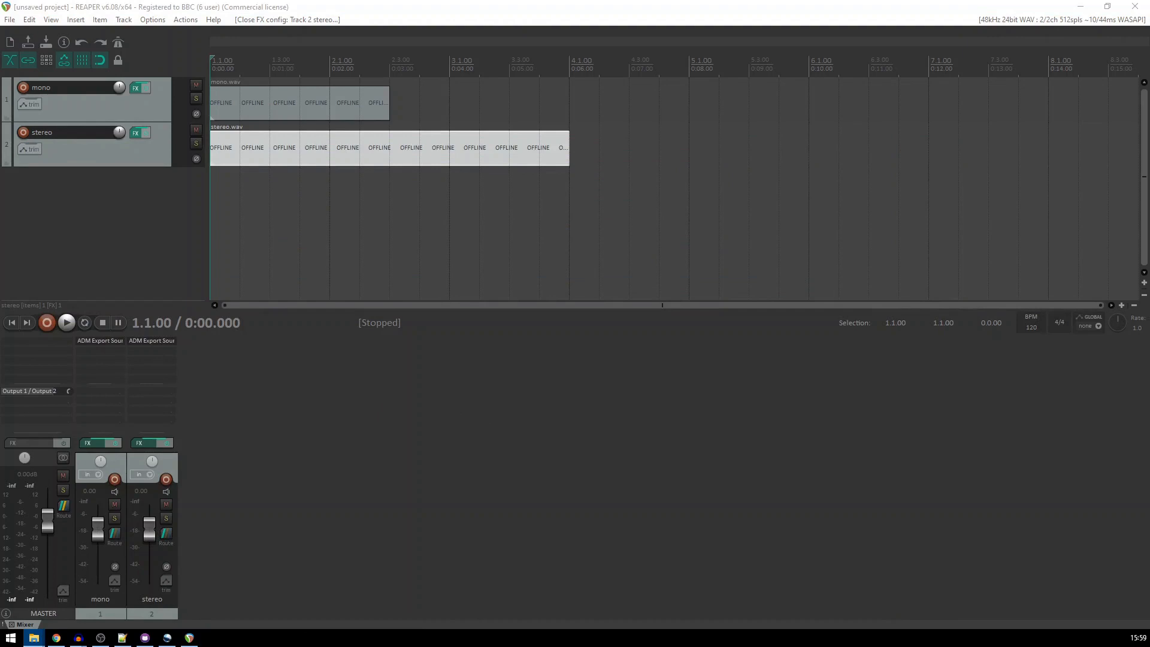
Insert noise.wav on a new track below the stereo track and set its track channels to 4
drag(121, 312, 211, 235)
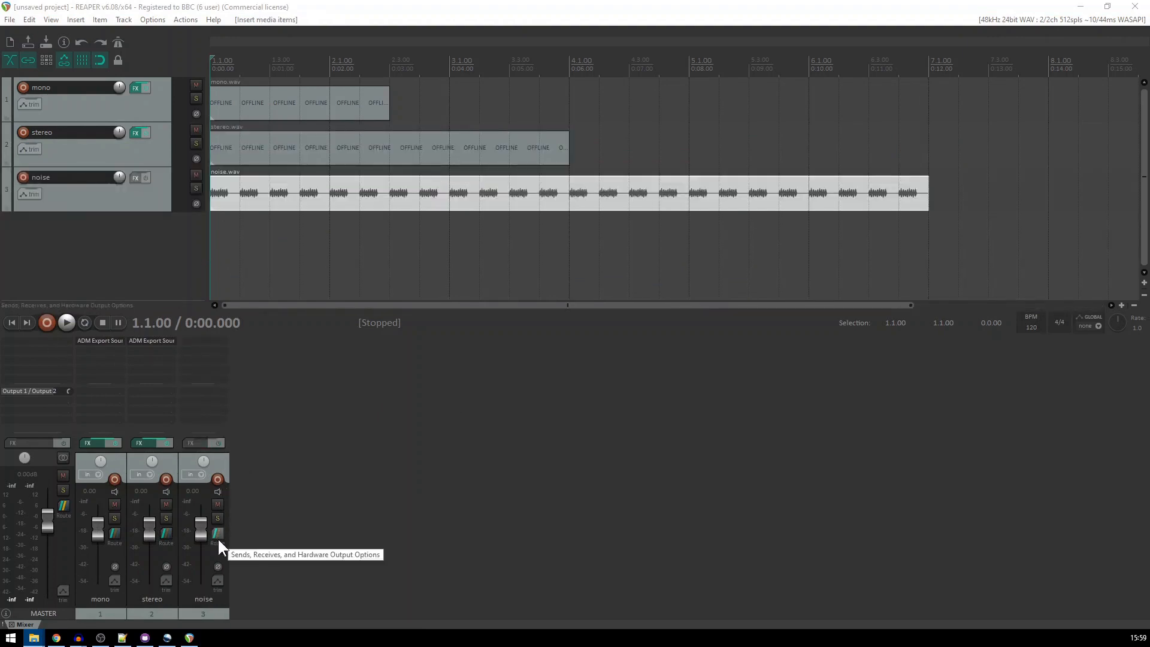
click(218, 534)
click(400, 506)
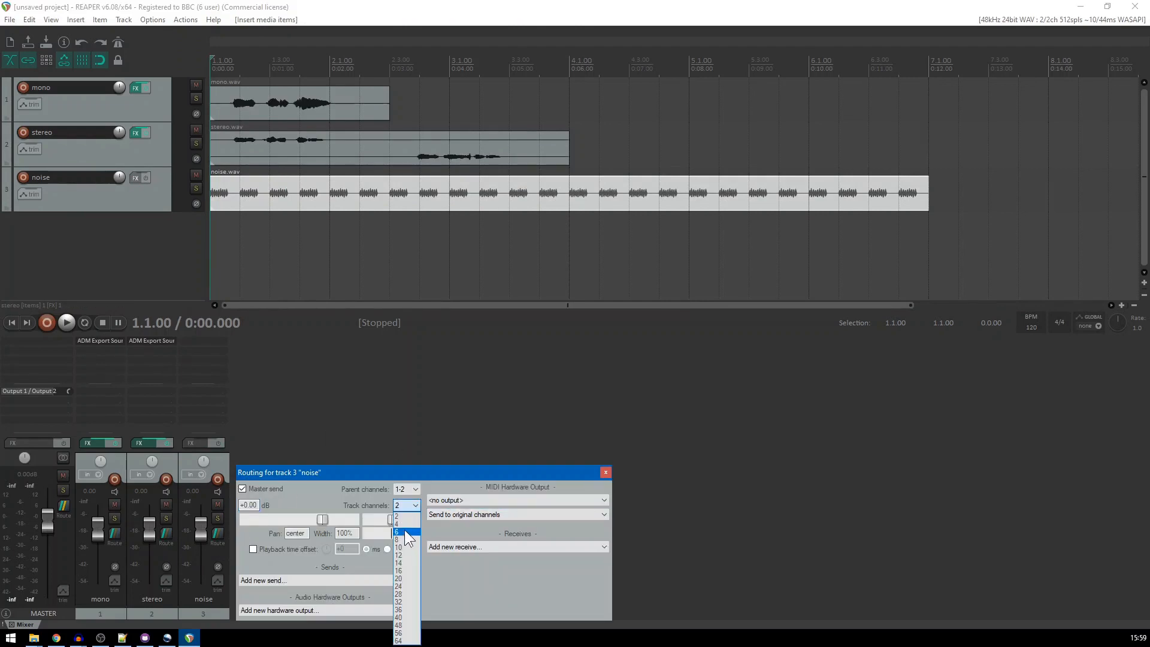
click(398, 525)
click(606, 473)
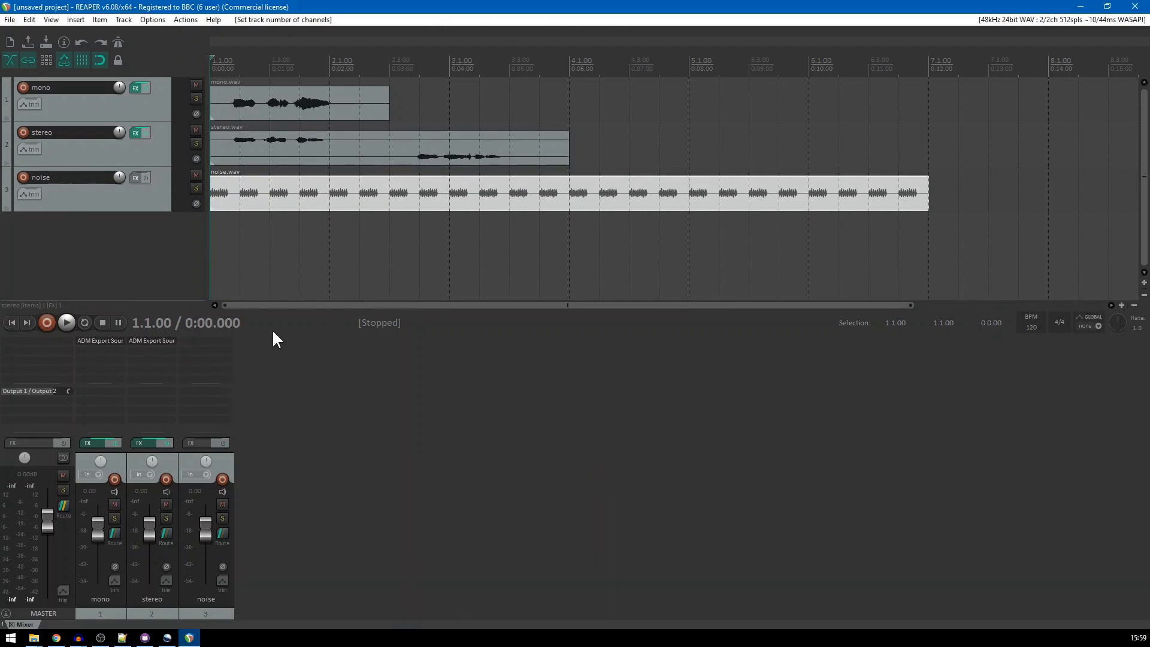
Add the IEM StereoEncoder to the noise track and place its source at about 59° azimuth and 16° elevation
click(199, 342)
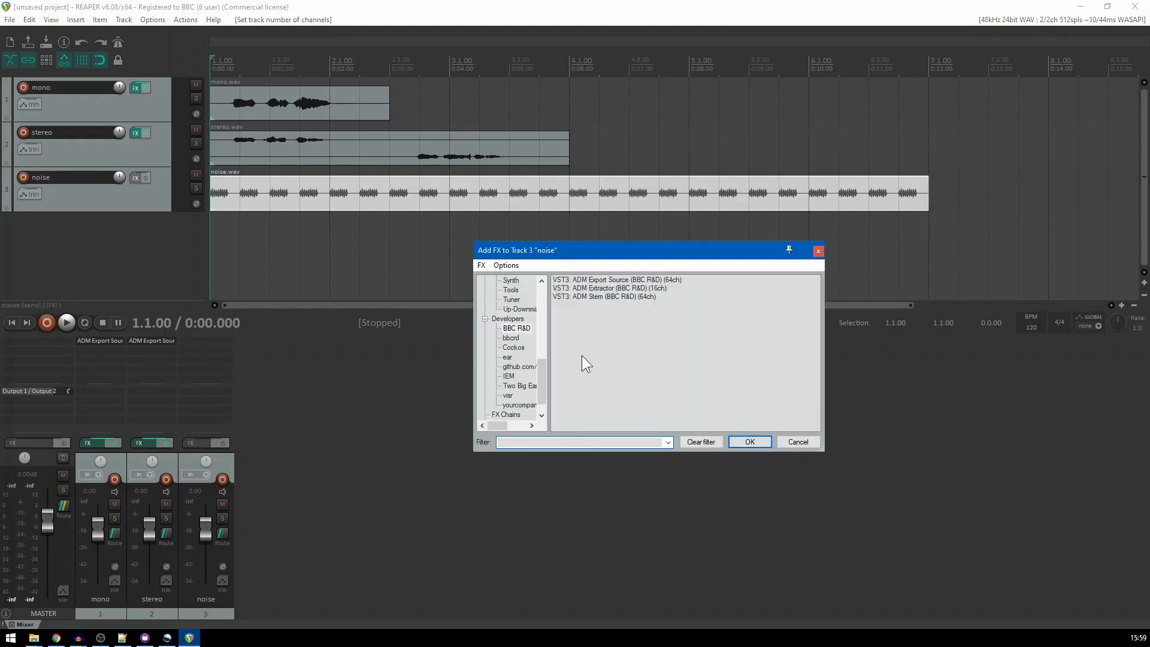
click(509, 377)
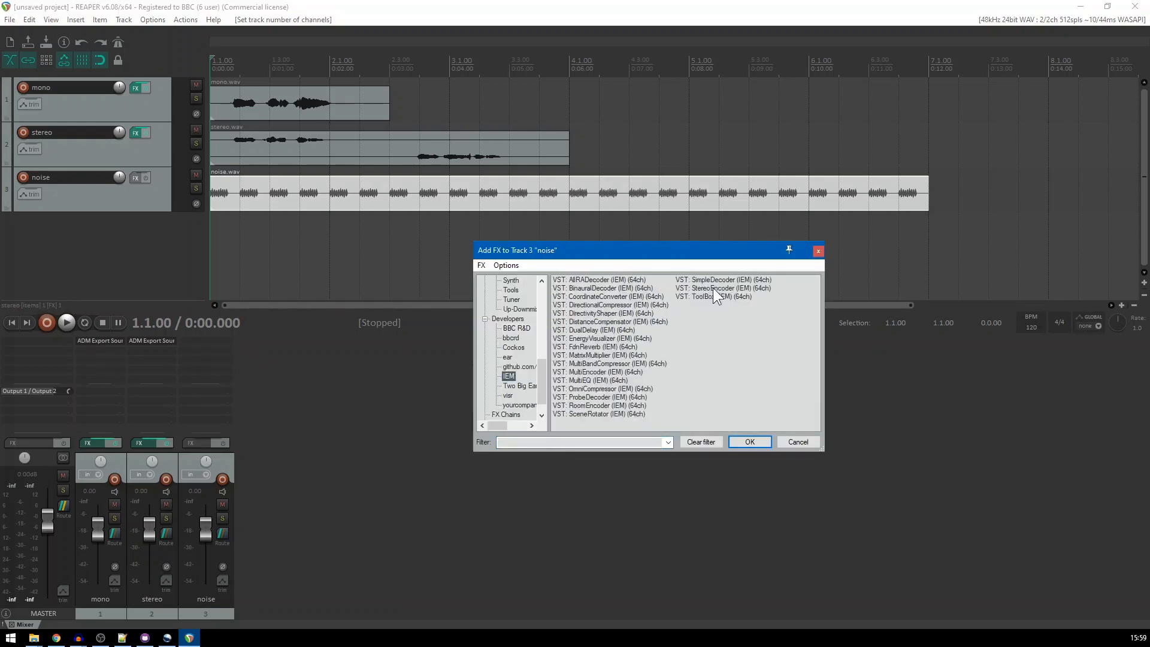
click(713, 287)
click(749, 441)
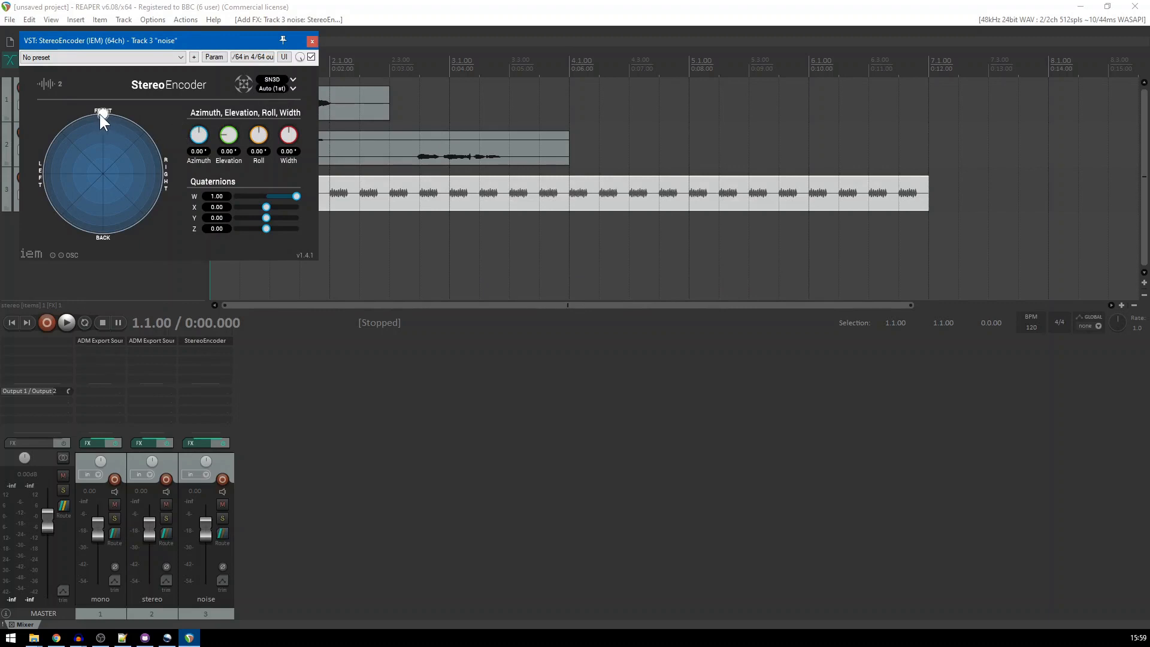
drag(99, 114, 55, 144)
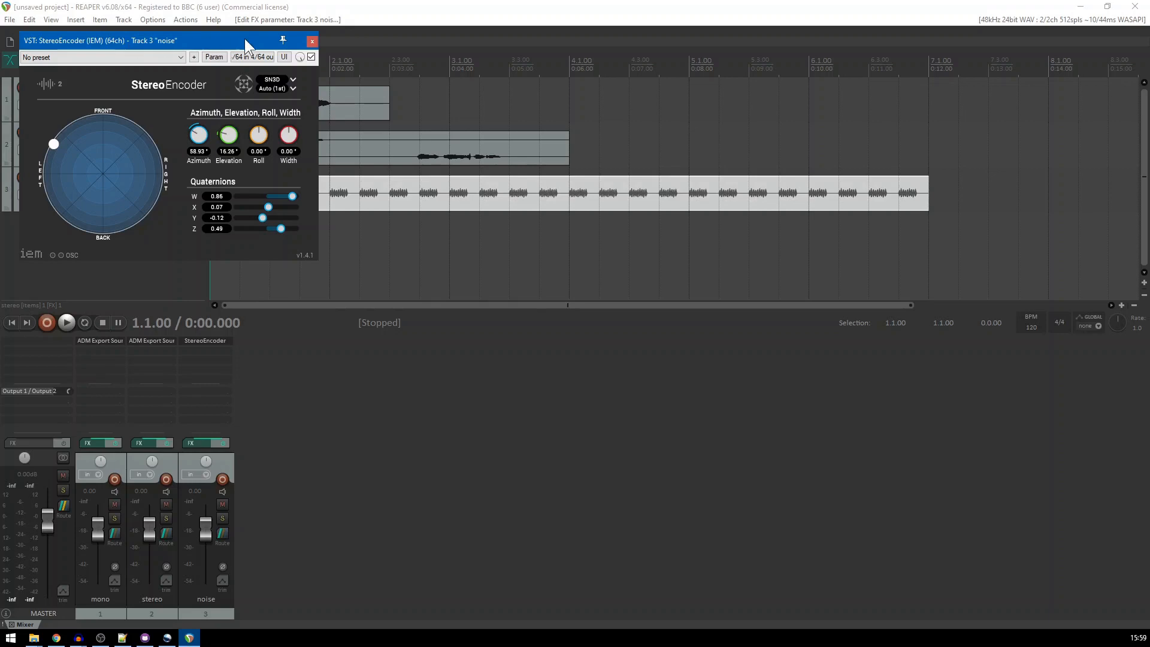
drag(202, 39, 411, 94)
click(521, 97)
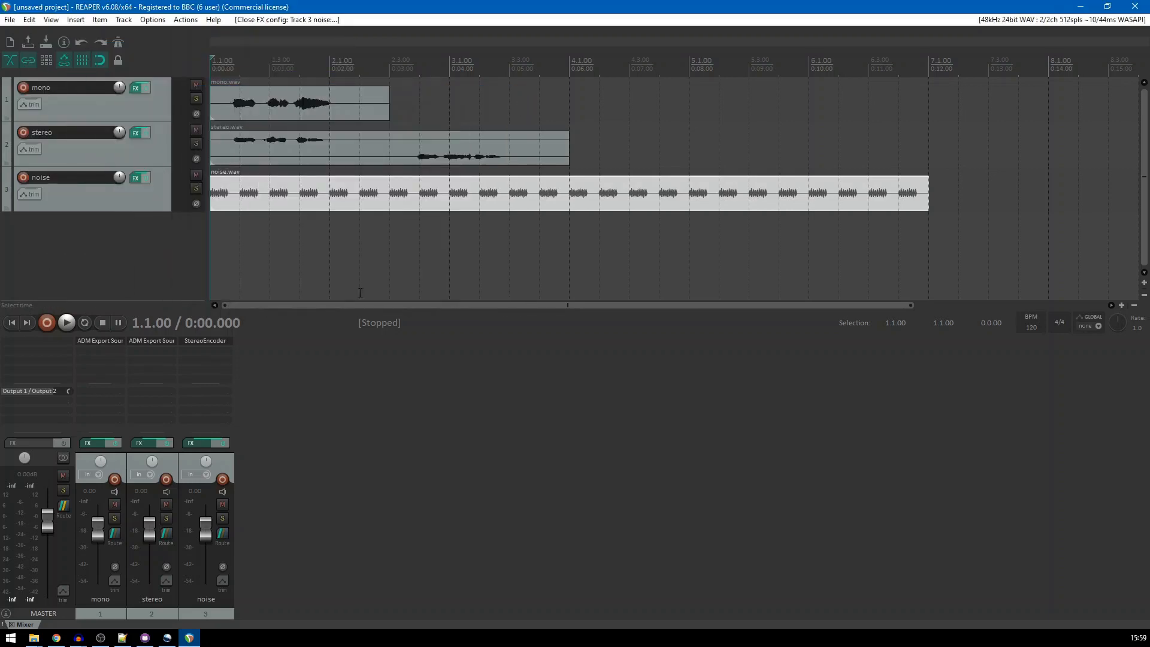
Add ADM Export Source after the StereoEncoder, included in the ADM export with type HOA and pack format 3D order1 SN3D ACN
double_click(208, 352)
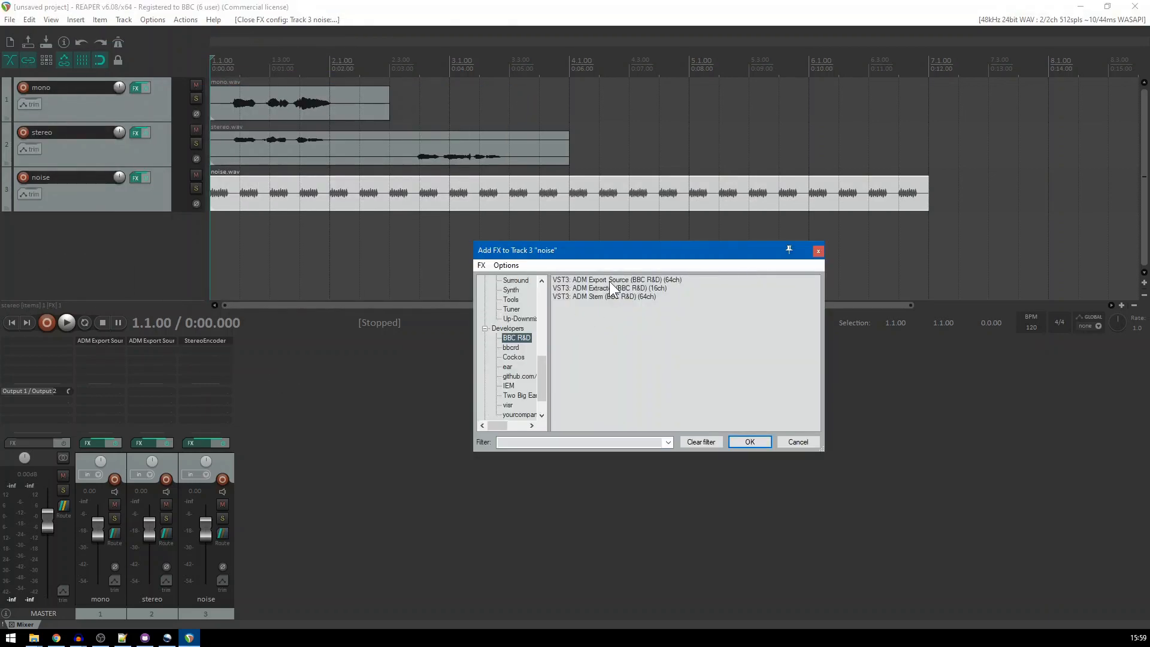
click(610, 279)
click(734, 441)
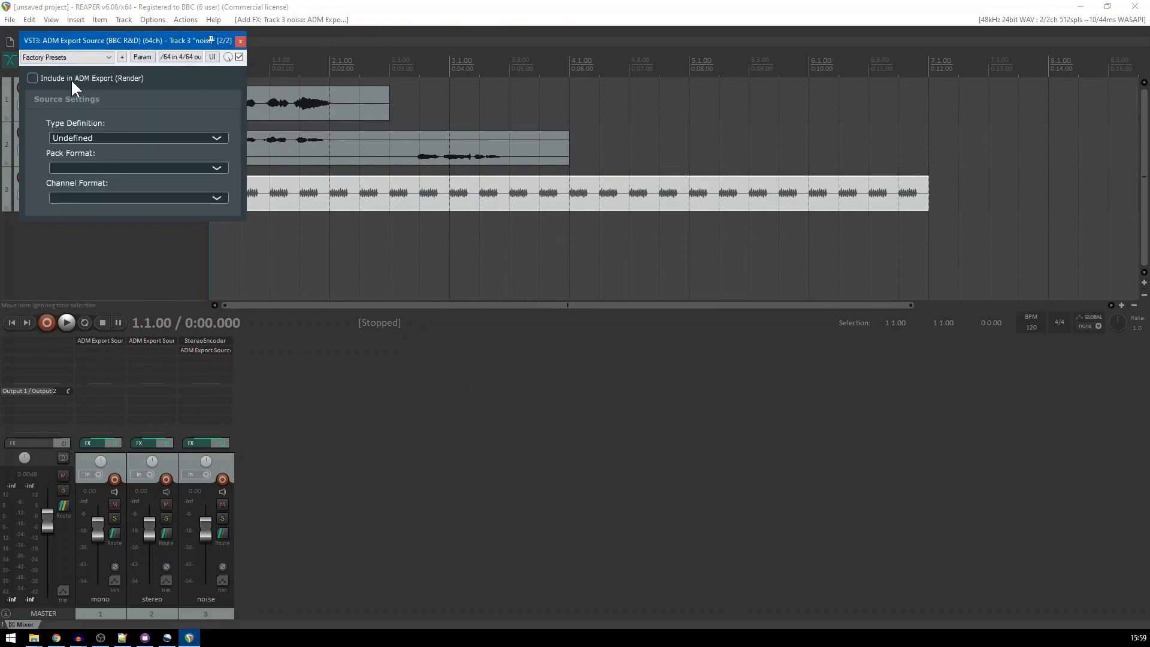
click(93, 135)
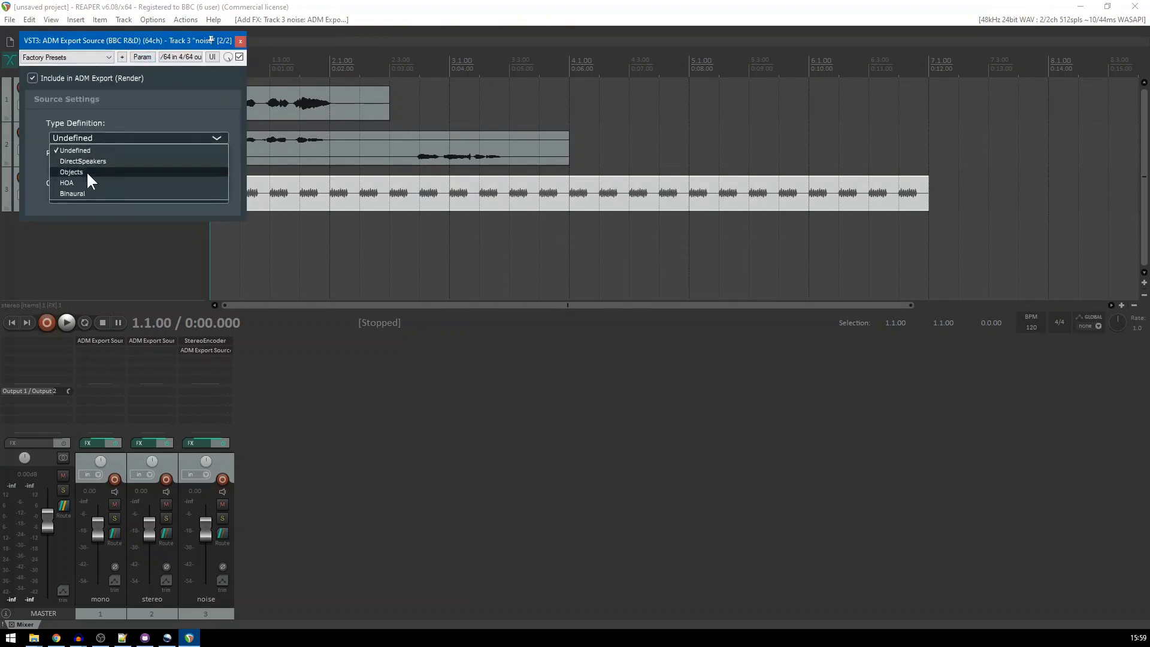
click(83, 177)
click(85, 167)
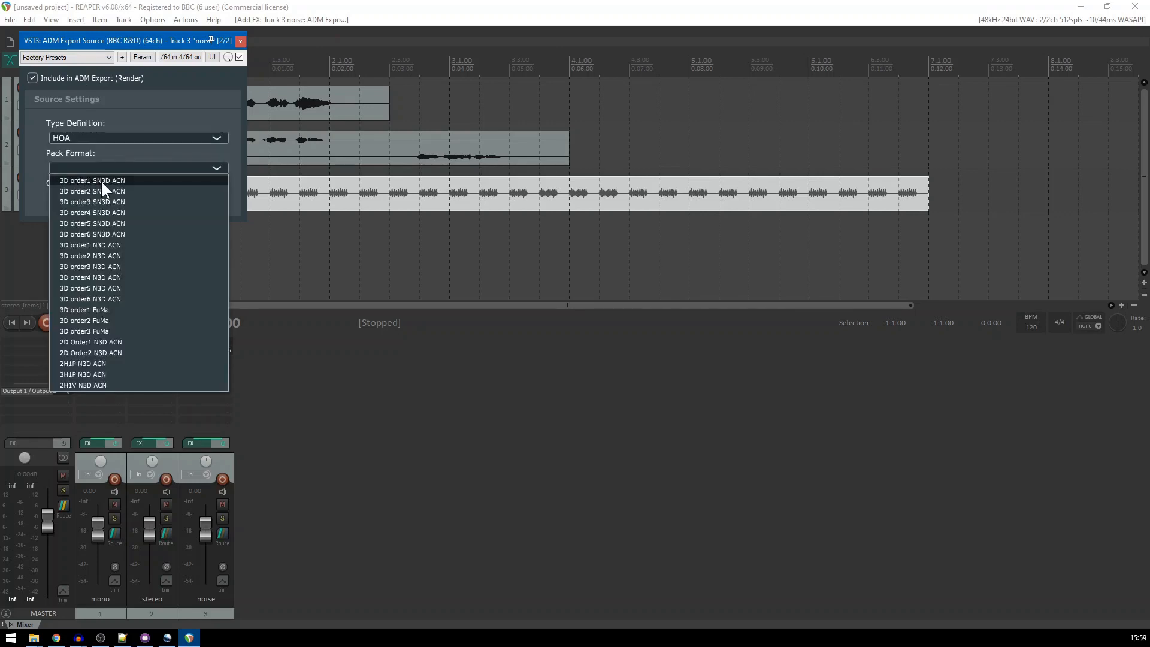
click(102, 188)
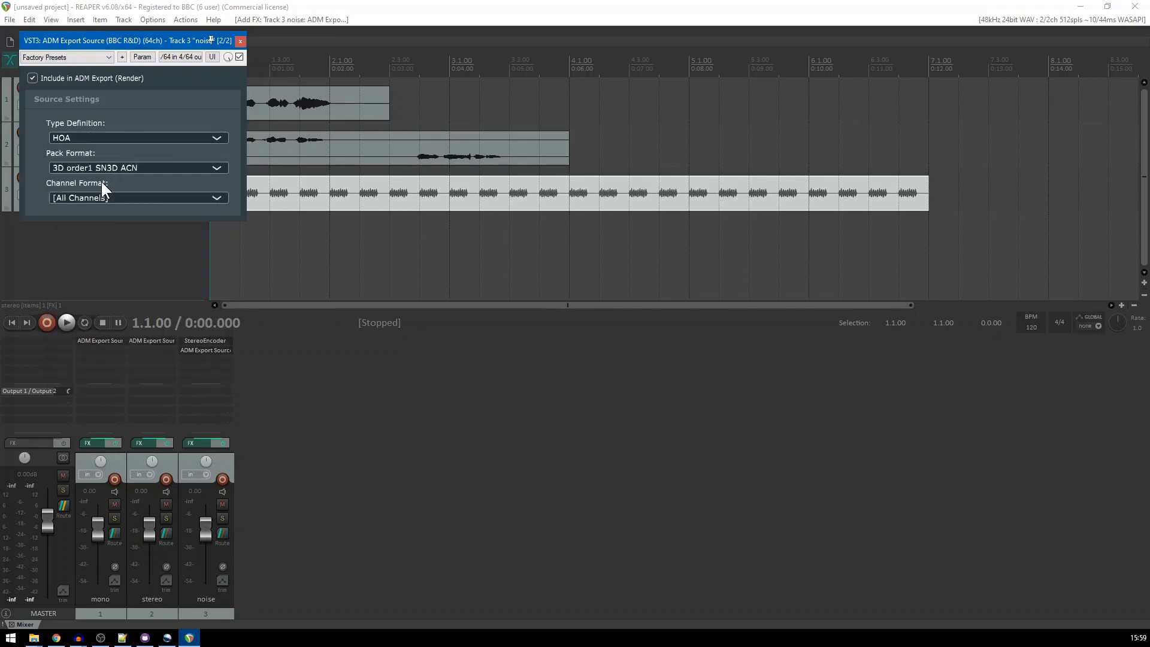
click(240, 41)
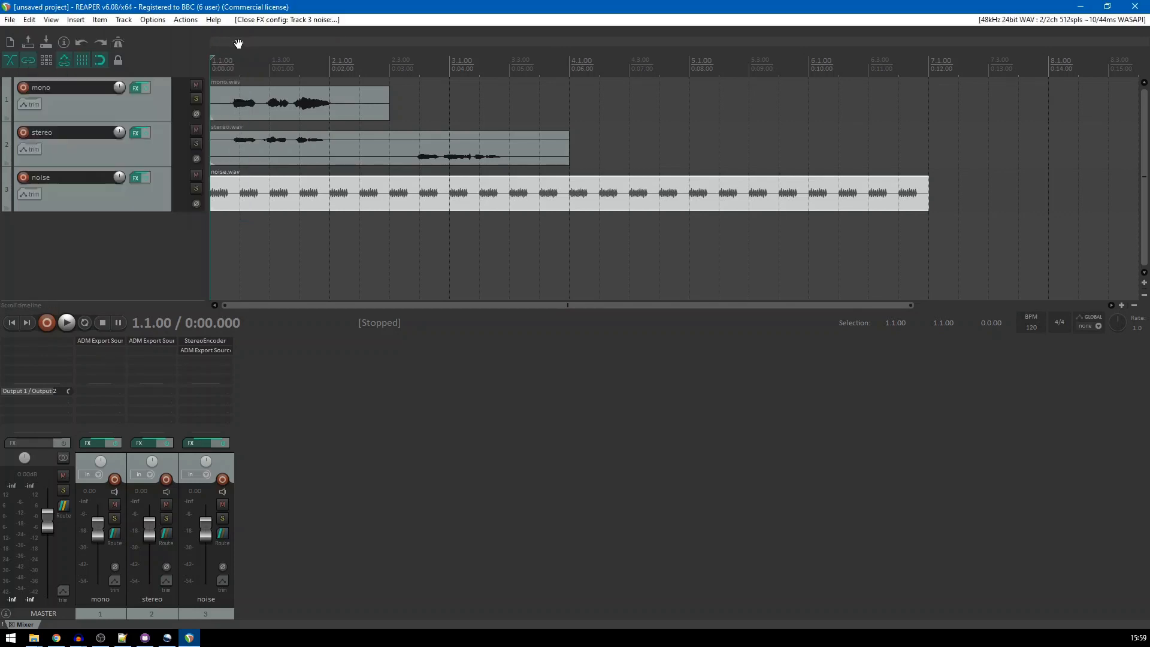
Add the IEM BinauralDecoder after ADM Export Source on the noise track and move its window aside
double_click(200, 358)
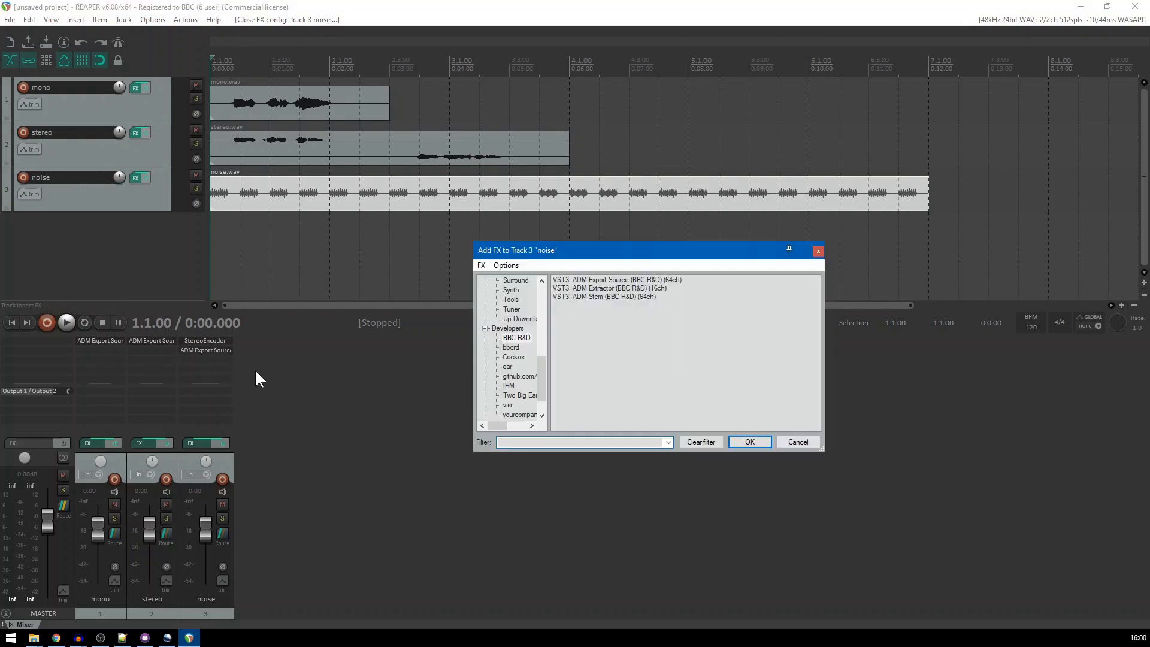
click(508, 386)
click(600, 288)
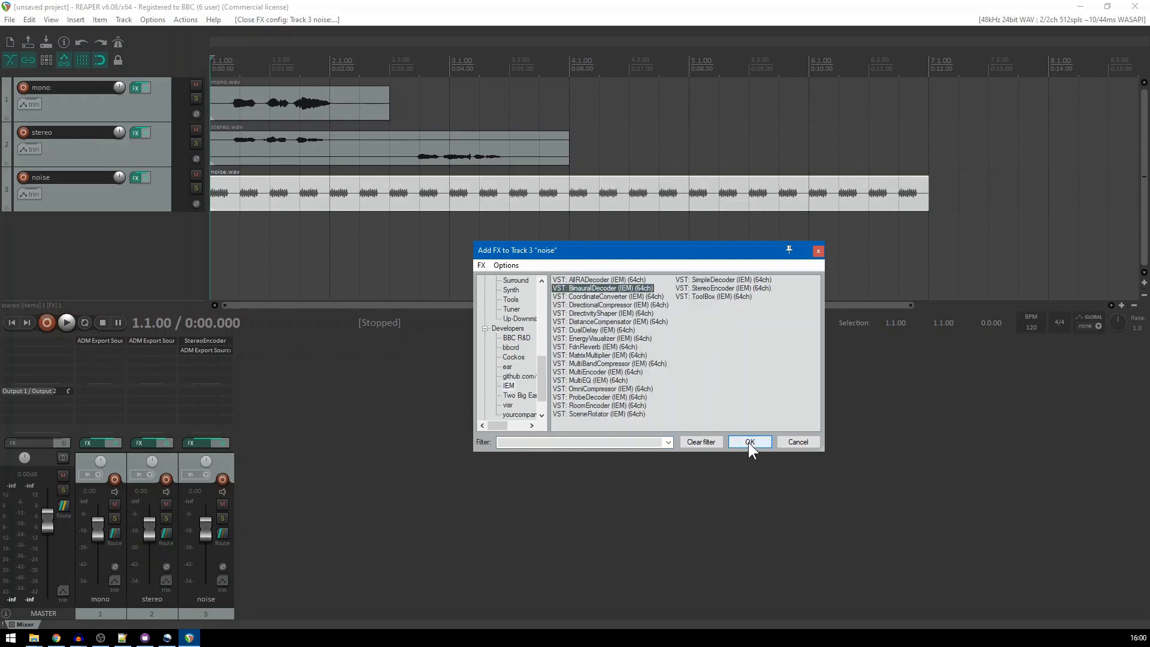
click(750, 442)
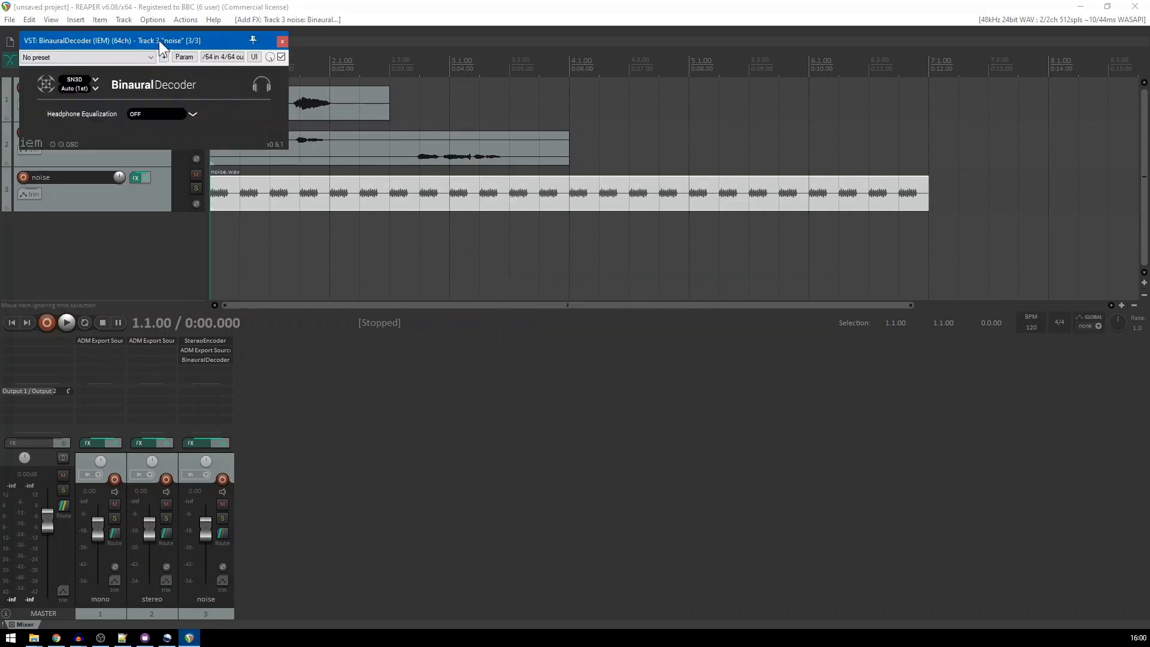
drag(159, 41, 664, 196)
Solo and play the noise track while moving the StereoEncoder source, leaving it at about 48° azimuth and -21° elevation, then stop playback
click(223, 518)
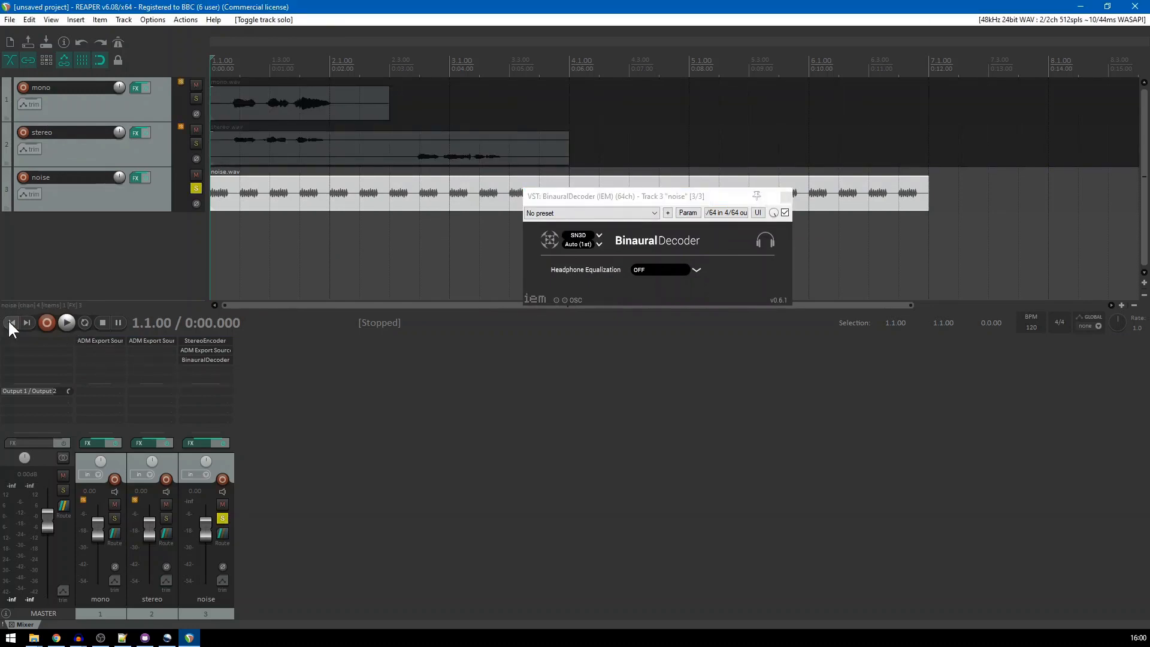
click(67, 322)
click(204, 340)
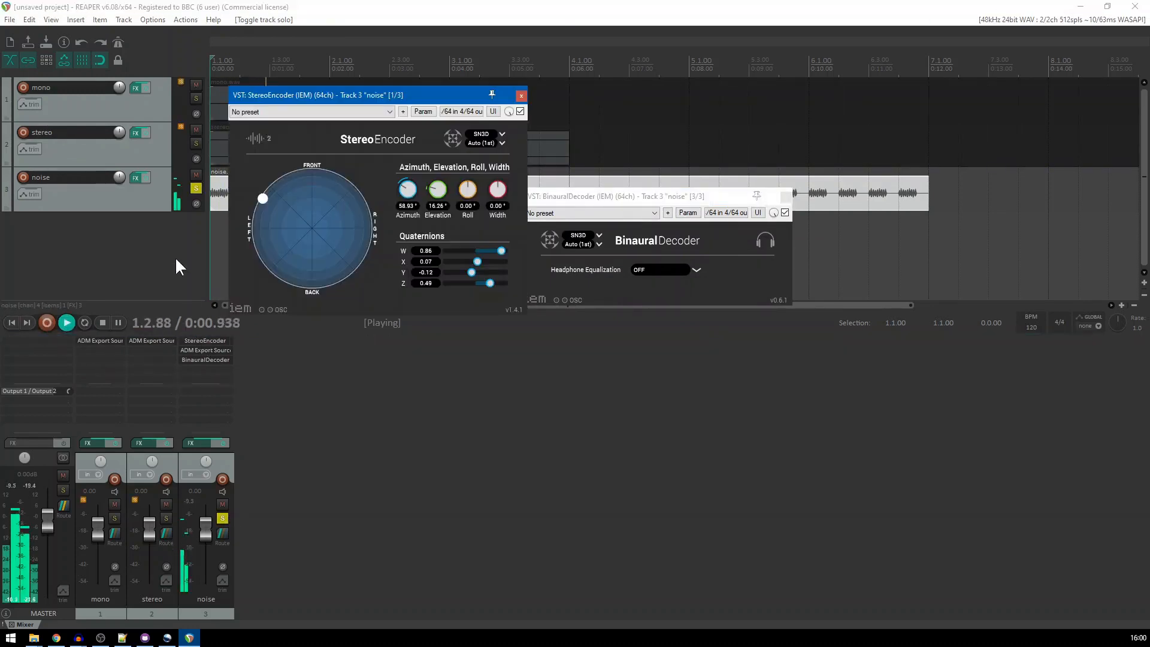
drag(264, 199, 279, 175)
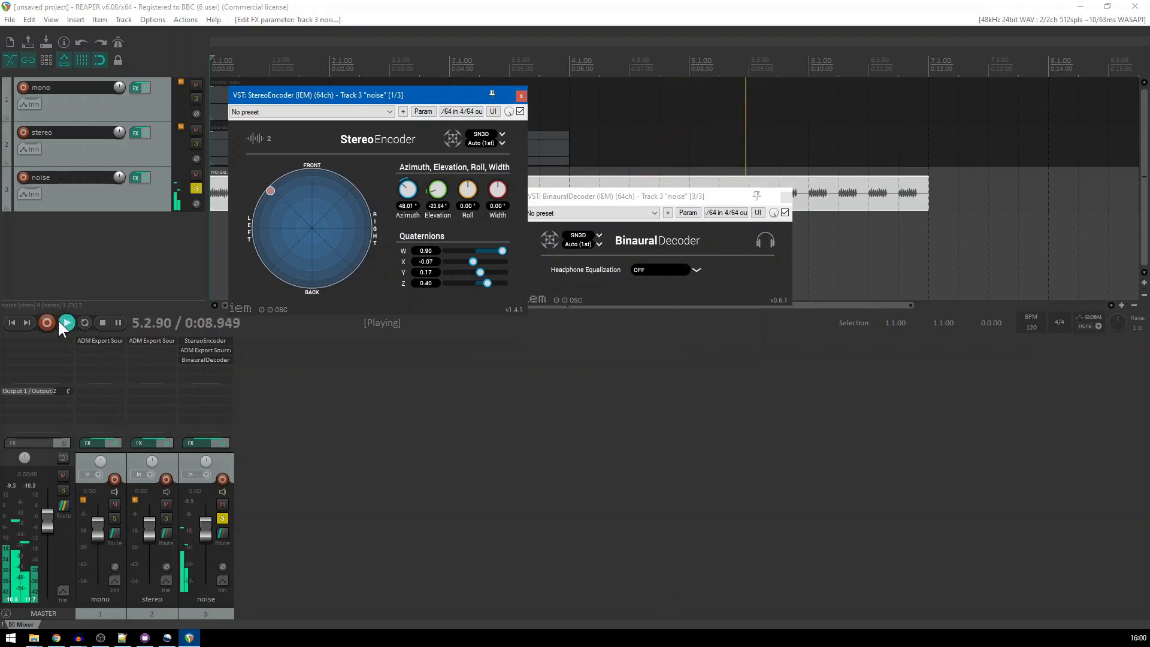
click(102, 322)
Close the StereoEncoder and BinauralDecoder windows and unsolo the noise track
drag(308, 96, 423, 294)
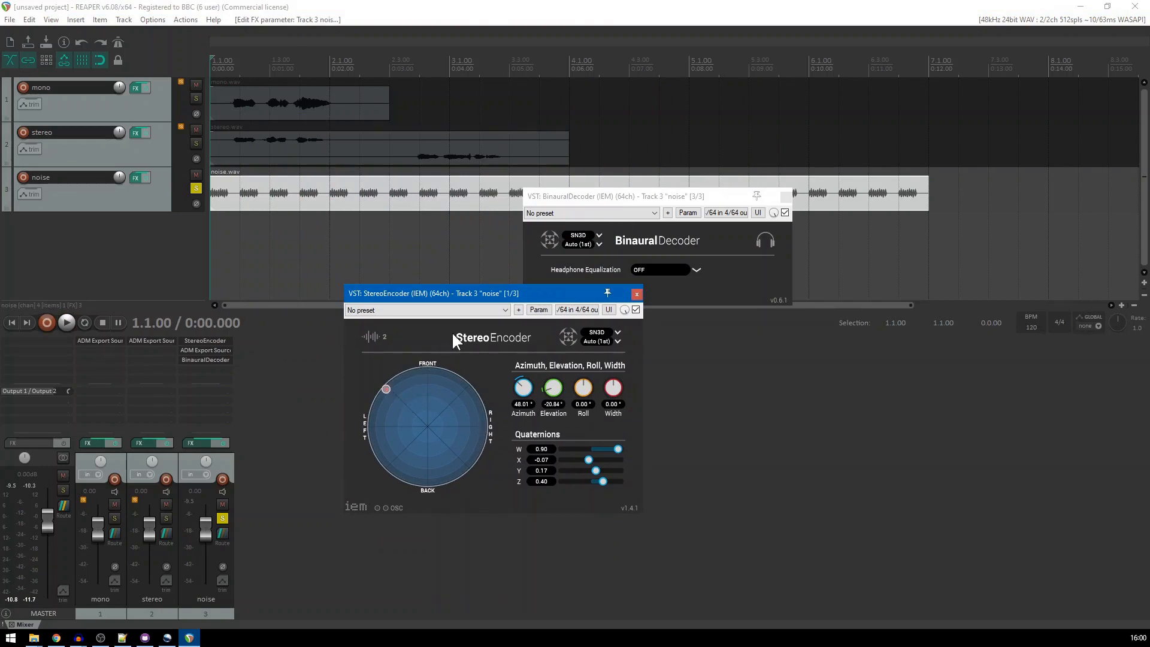
click(637, 294)
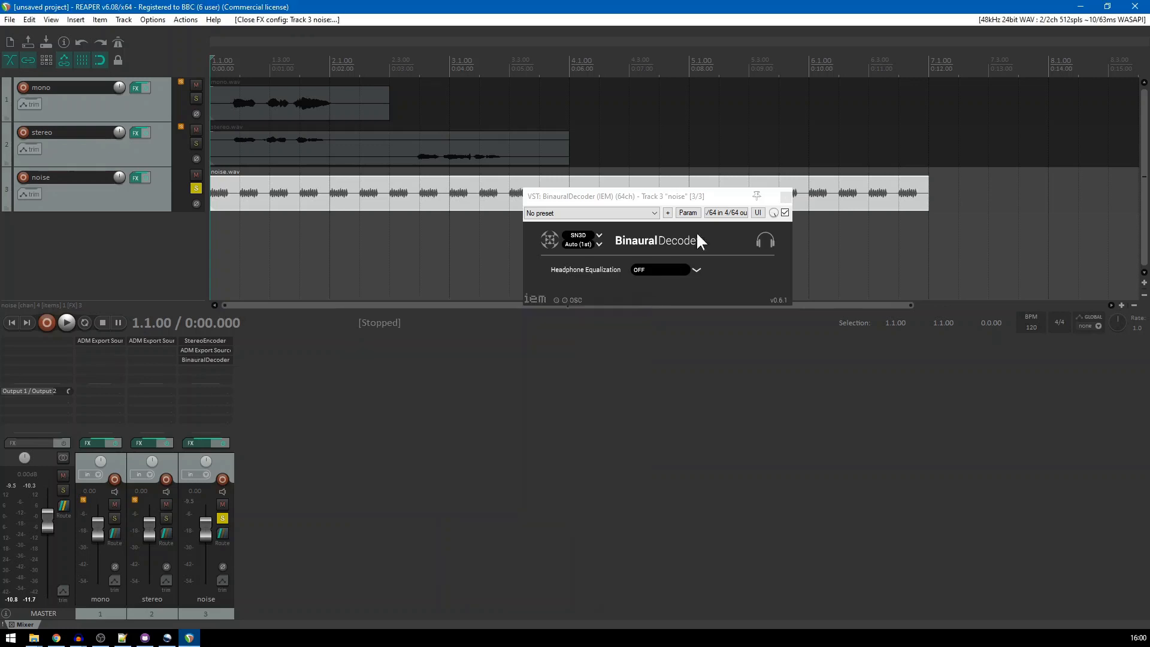
click(786, 197)
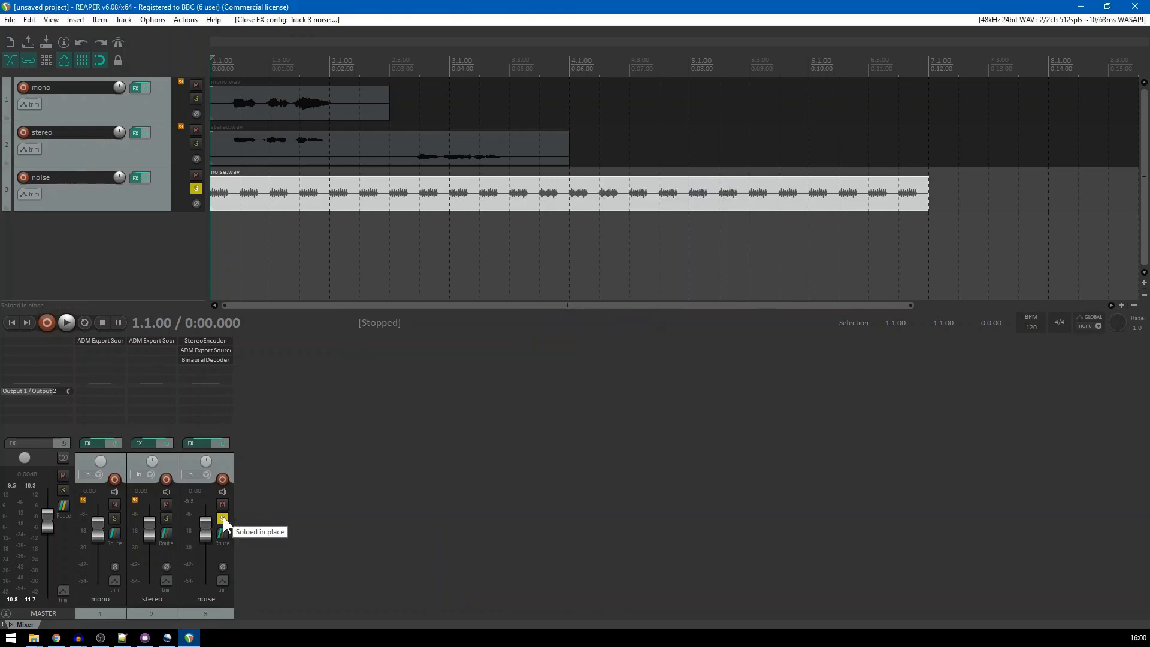
click(222, 519)
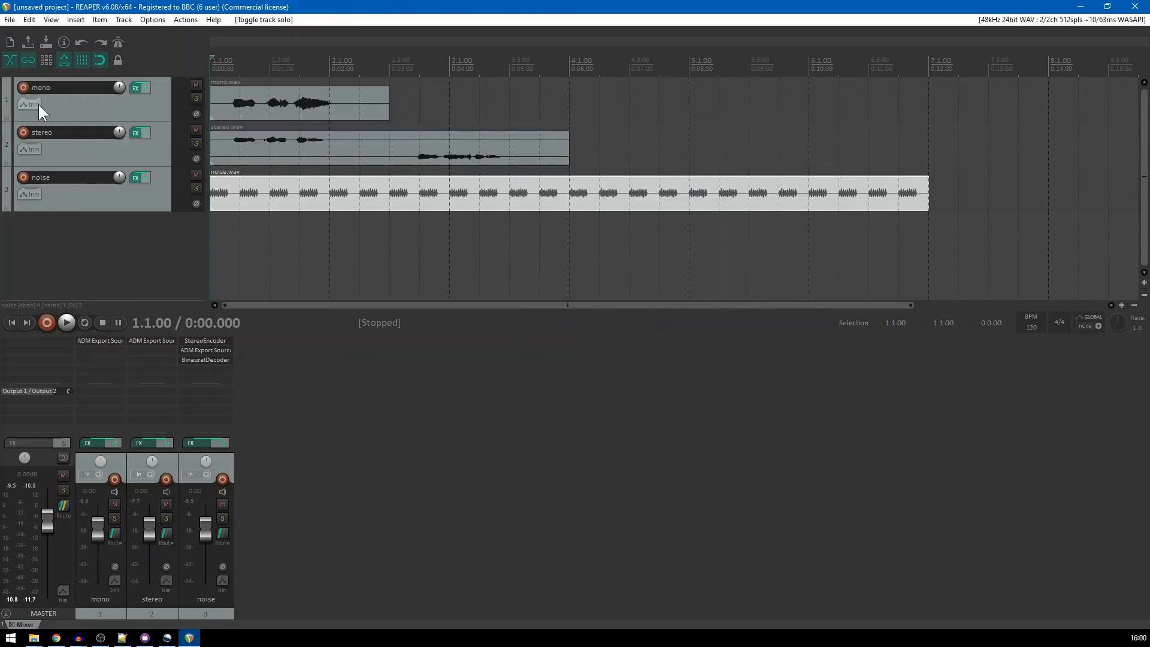
Render the entire three-track project as an ADM File and close the finished render report
click(10, 19)
click(33, 221)
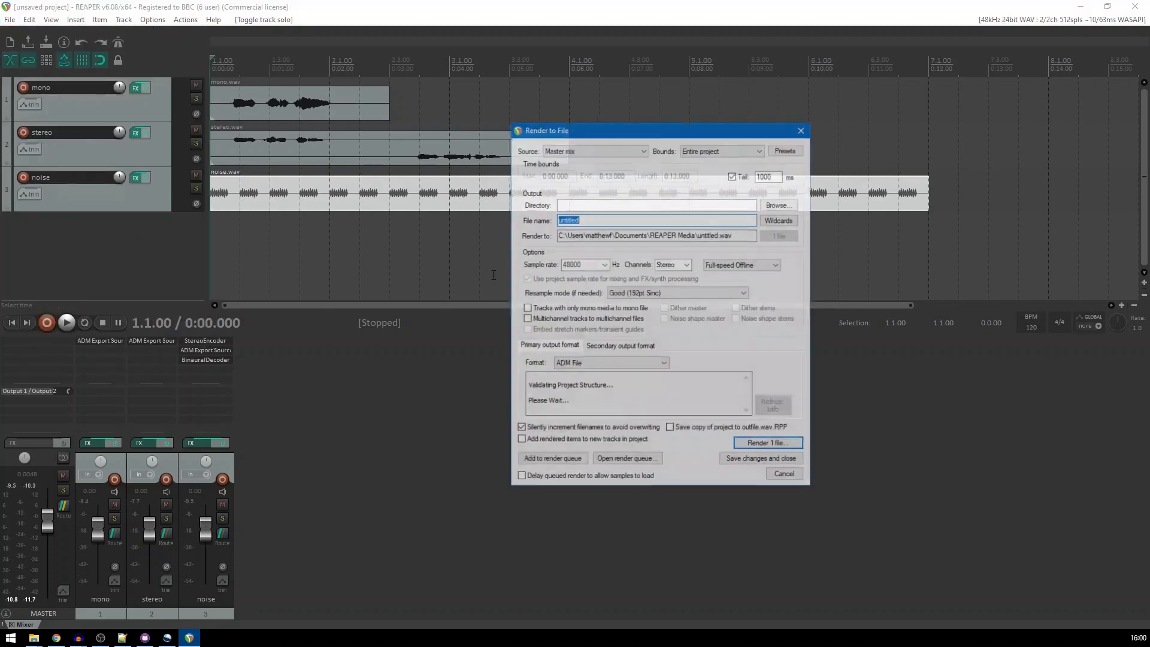
click(772, 444)
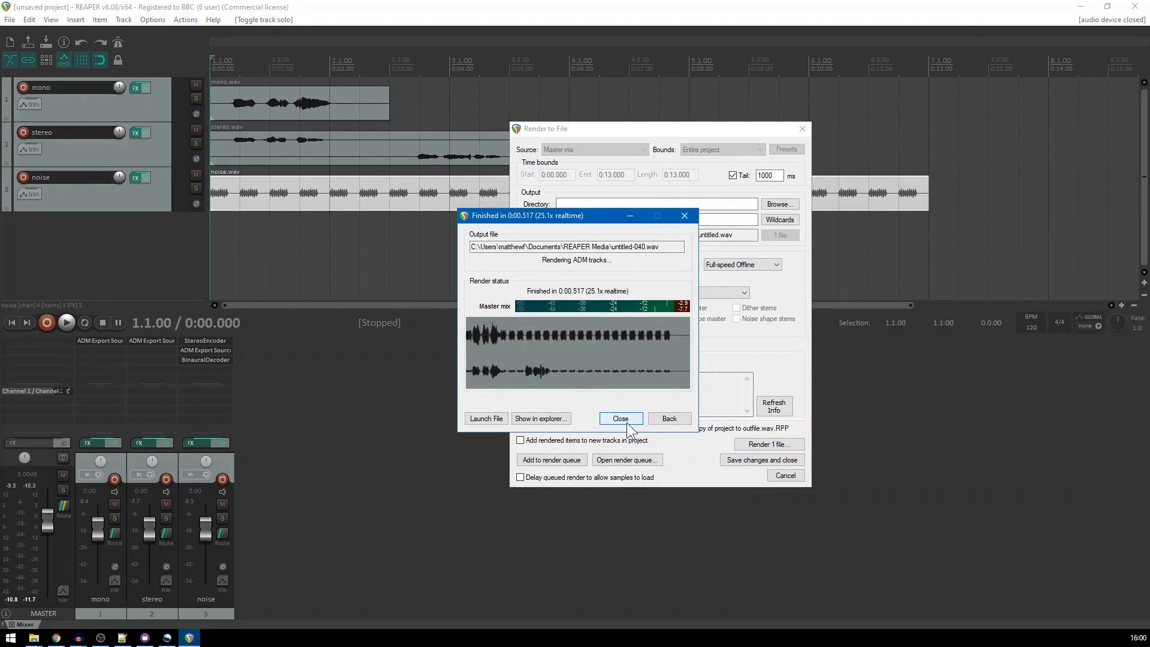
click(621, 418)
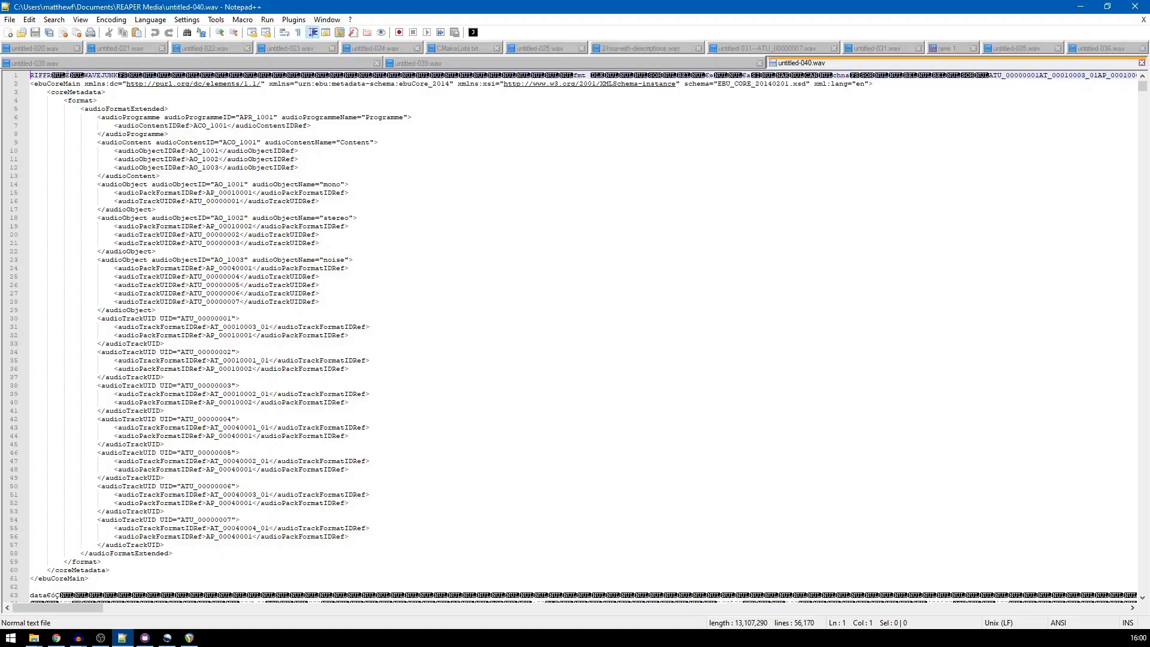
Examine the ADM metadata of untitled-040.wav in Notepad++, including the content's object references and the mono and stereo object names
drag(94, 580, 16, 87)
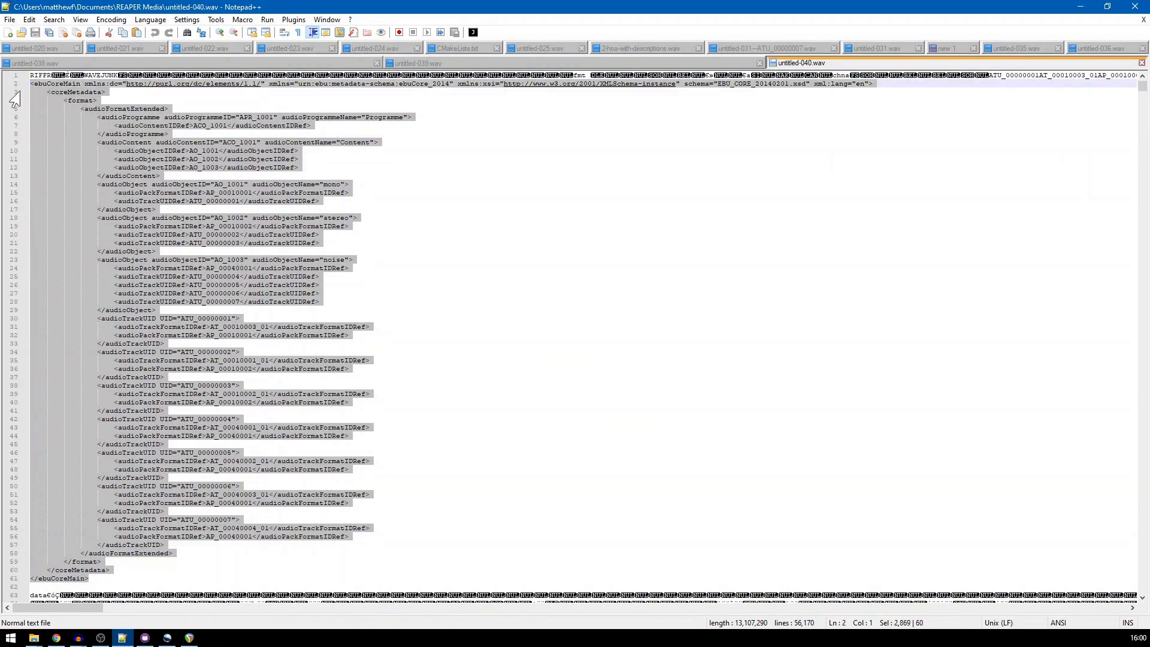
click(333, 204)
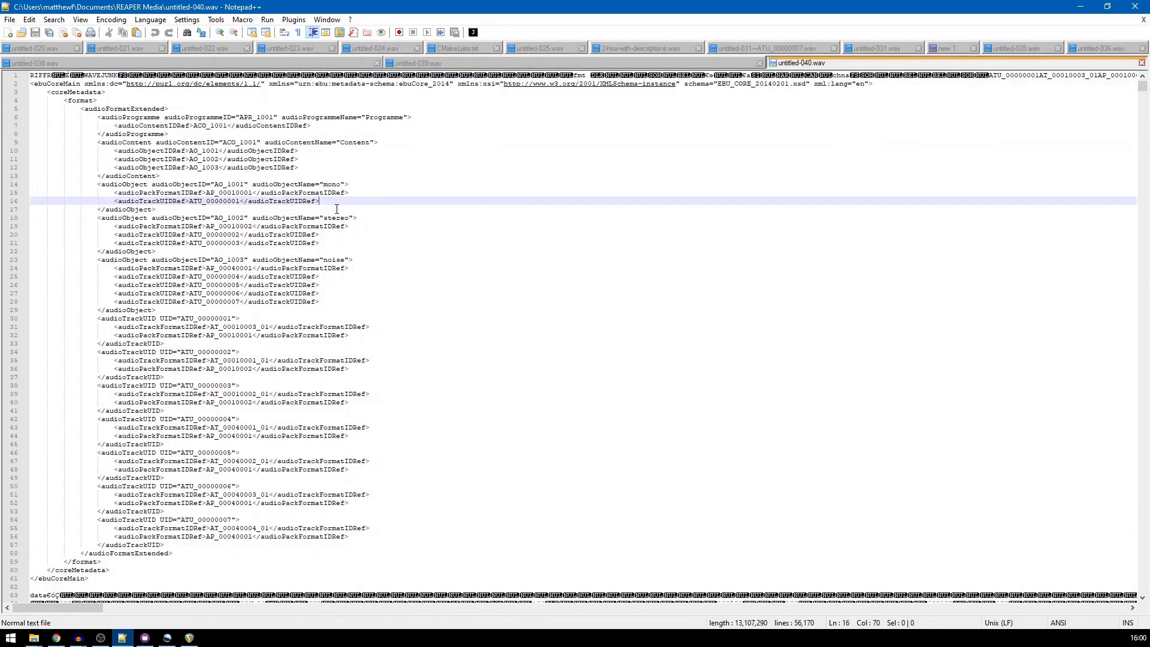
double_click(211, 151)
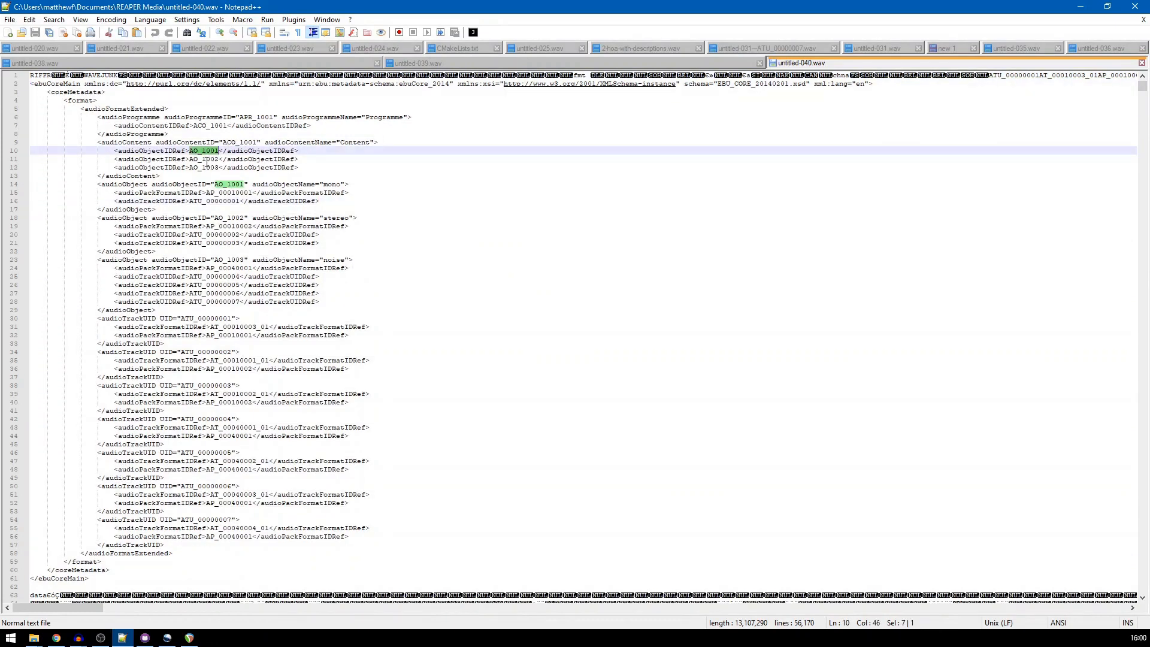
double_click(207, 159)
double_click(333, 185)
double_click(335, 218)
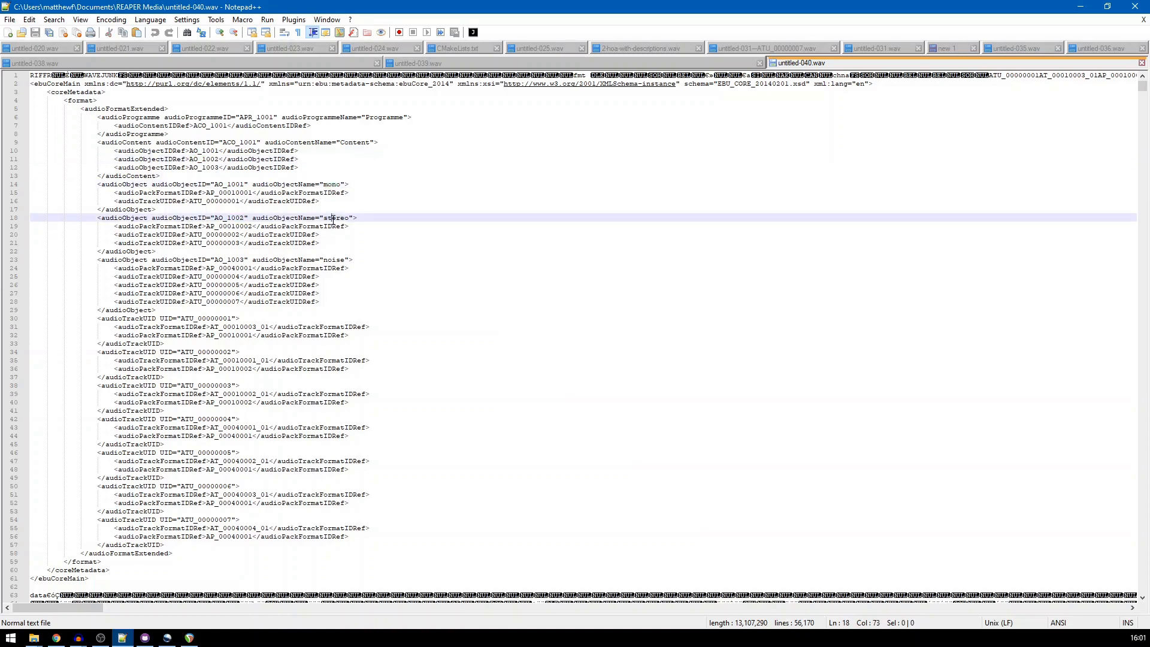
Examine the noise audioObject's ID, name, pack format reference and four track UID references, and return to REAPER
double_click(229, 259)
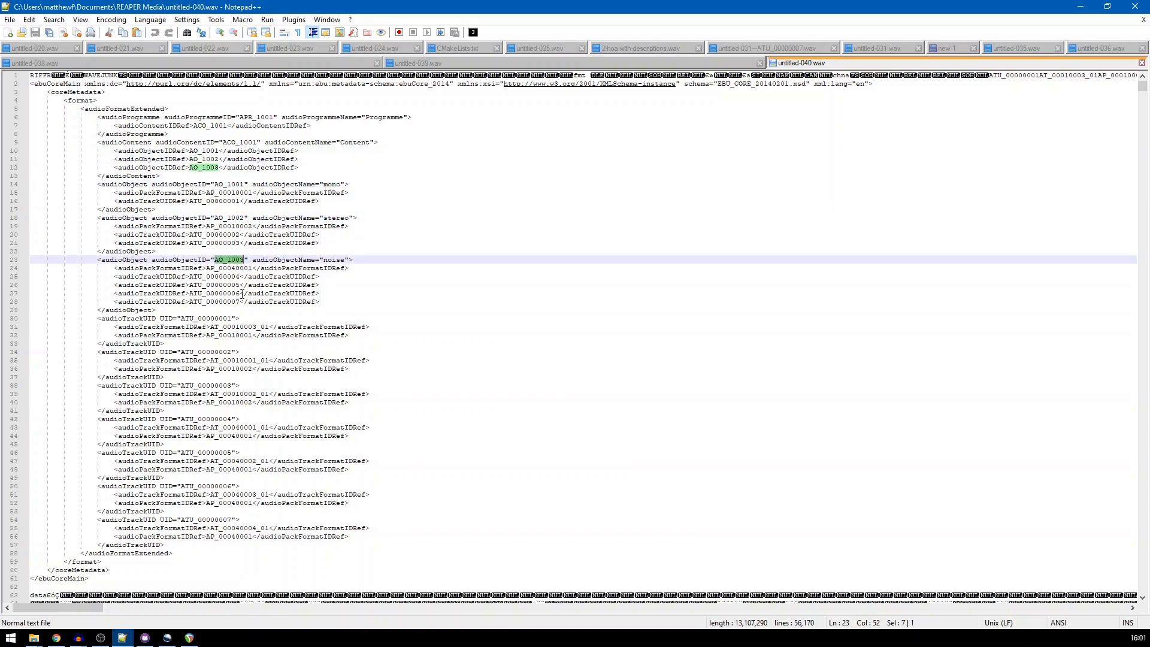
double_click(336, 260)
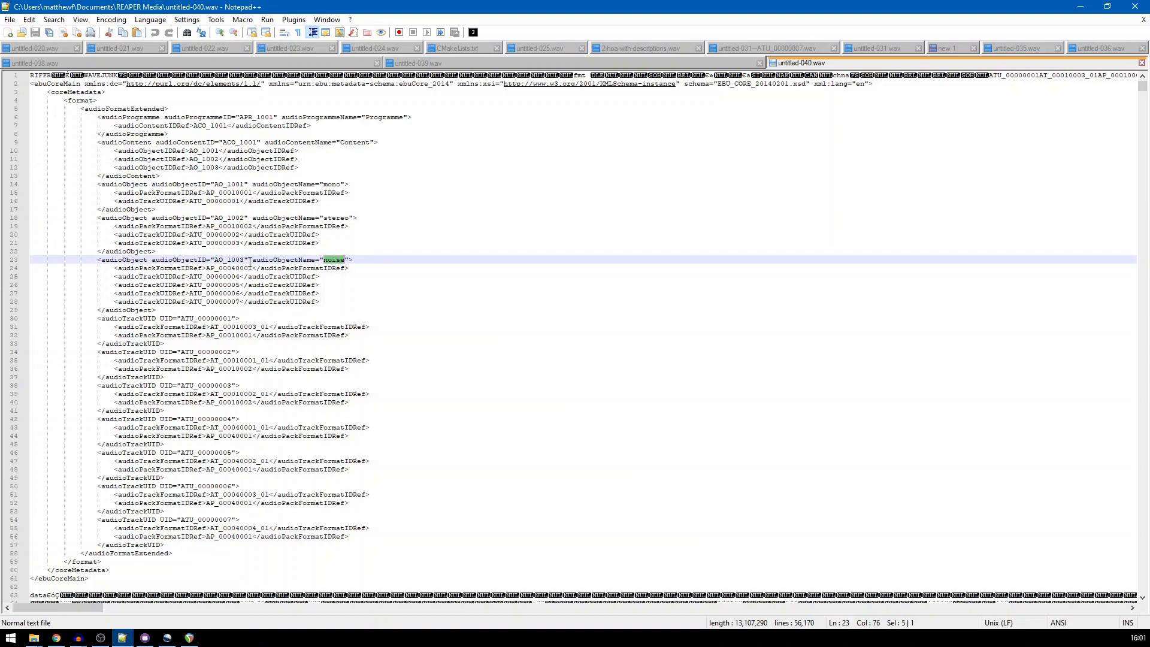
double_click(237, 259)
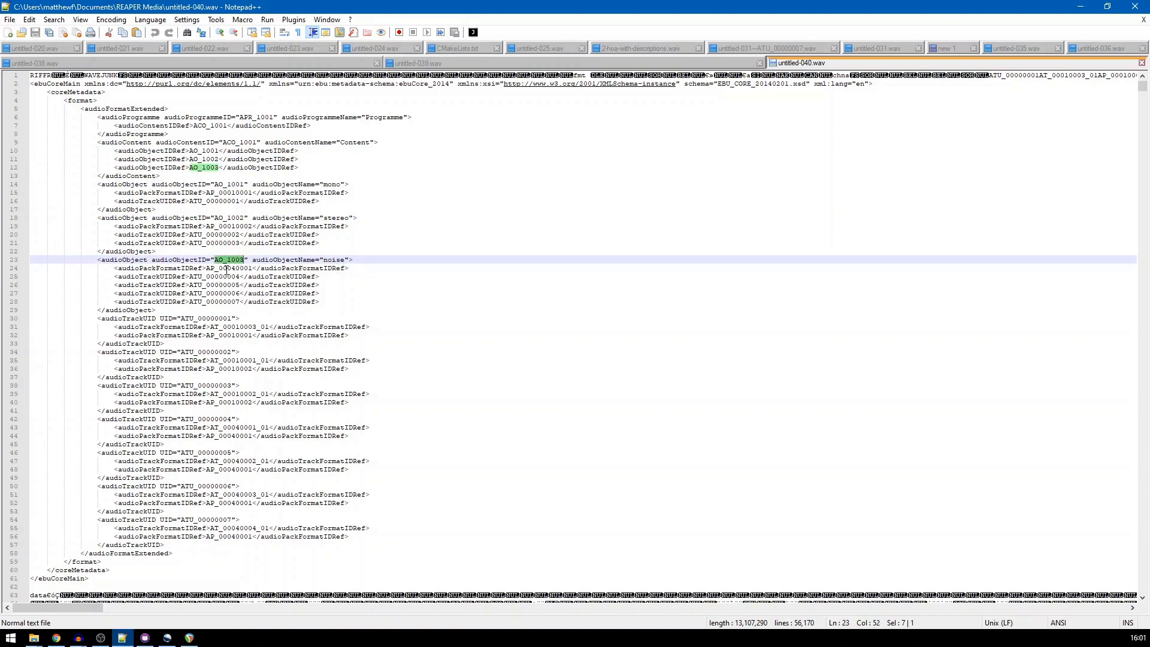
double_click(227, 268)
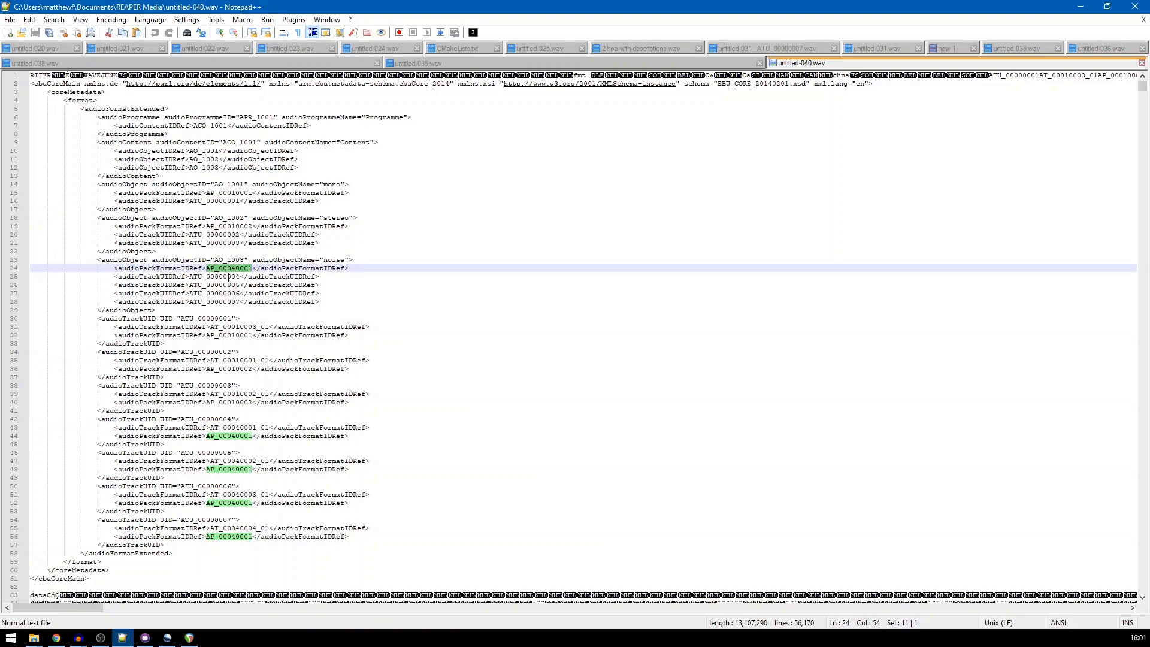
drag(172, 277, 300, 302)
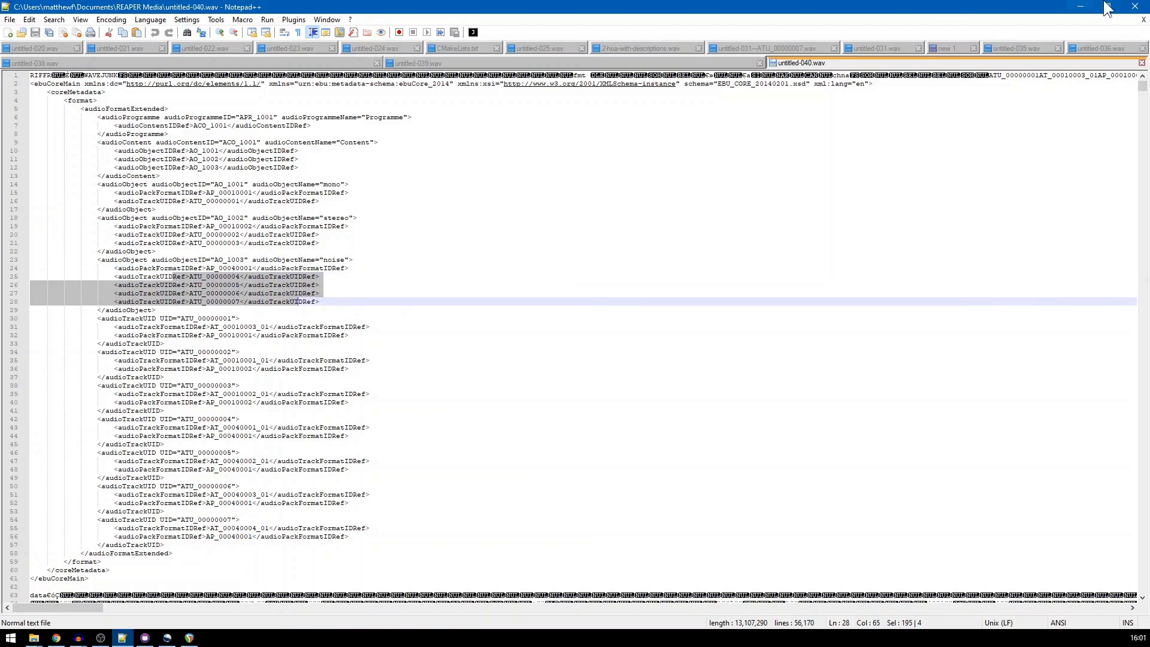
click(1082, 6)
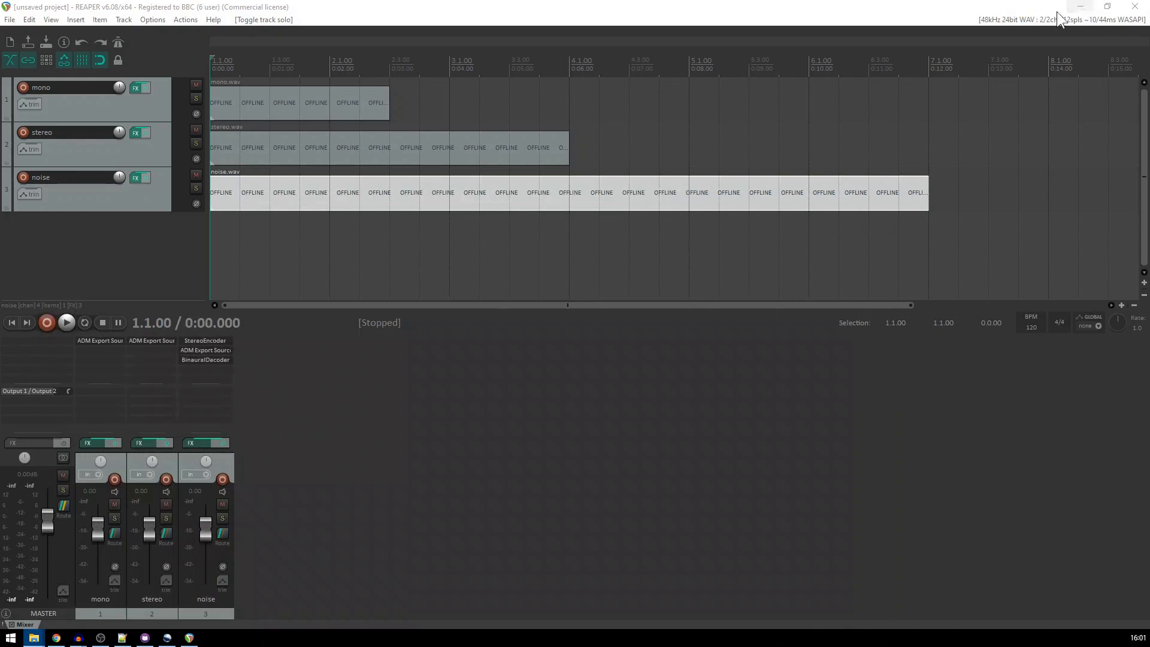
click(622, 395)
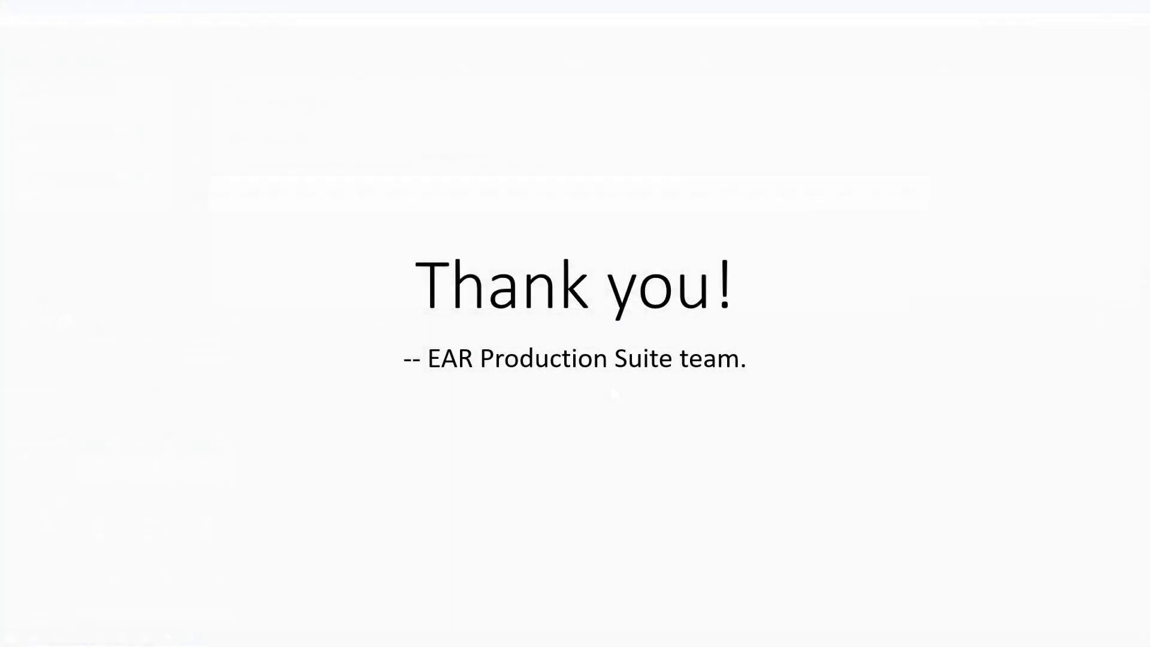